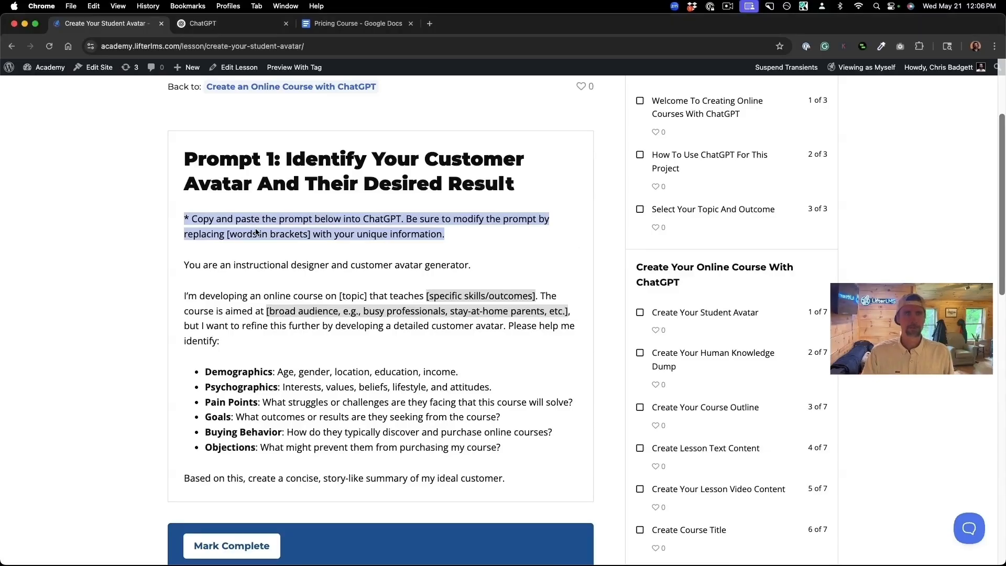
Copy the Prompt 1 text from "You are an instructional designer" through its last line and paste it into a new ChatGPT message.
{"action": "scroll", "coordinate": [190, 213], "scroll_direction": "up", "scroll_amount": 5}
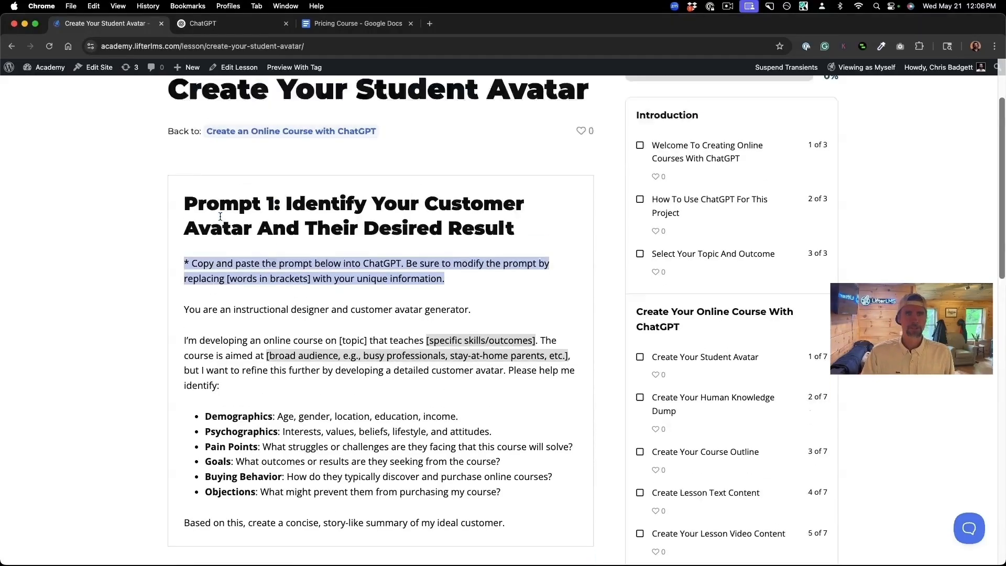
{"action": "scroll", "coordinate": [219, 215], "scroll_direction": "down", "scroll_amount": 5}
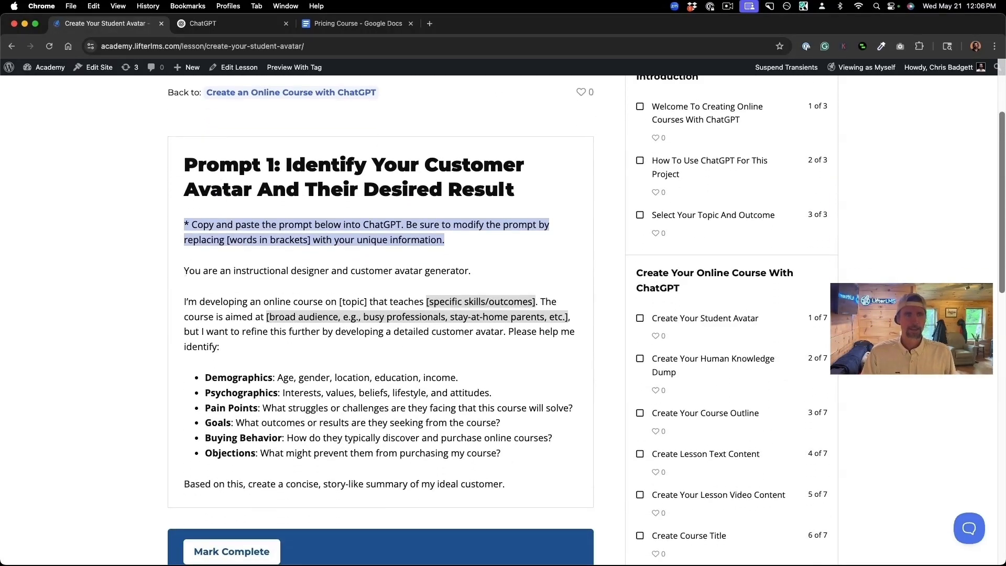
{"action": "left_click_drag", "start_coordinate": [444, 240], "coordinate": [535, 480]}
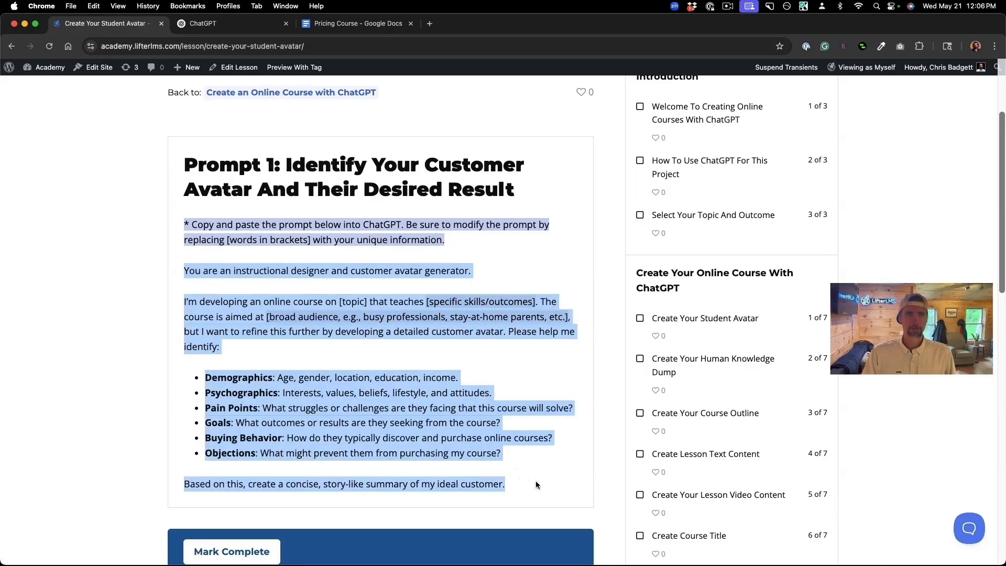
{"action": "left_click", "coordinate": [368, 322]}
{"action": "left_click_drag", "start_coordinate": [444, 240], "coordinate": [560, 493]}
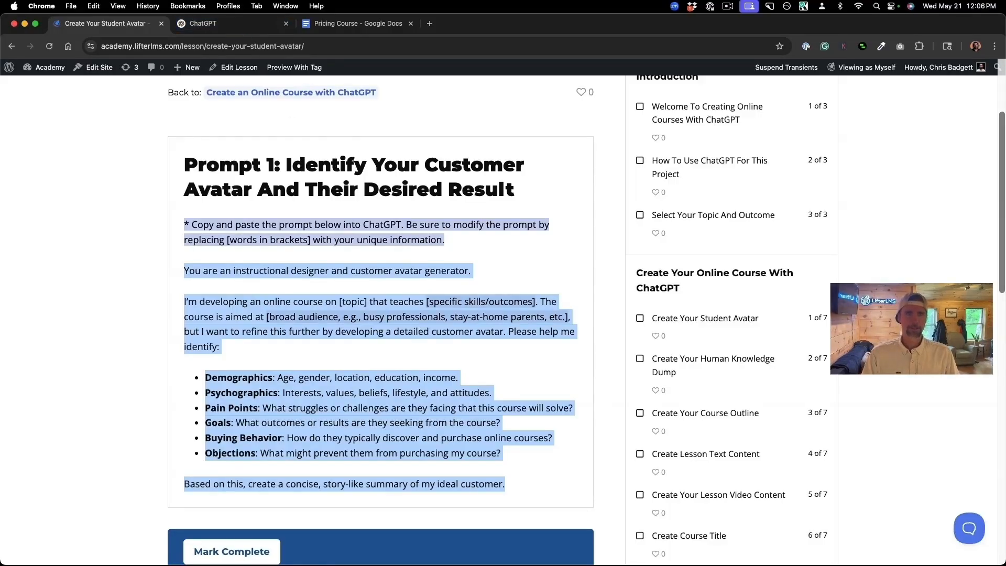
{"action": "scroll", "coordinate": [434, 278], "scroll_direction": "up", "scroll_amount": 3}
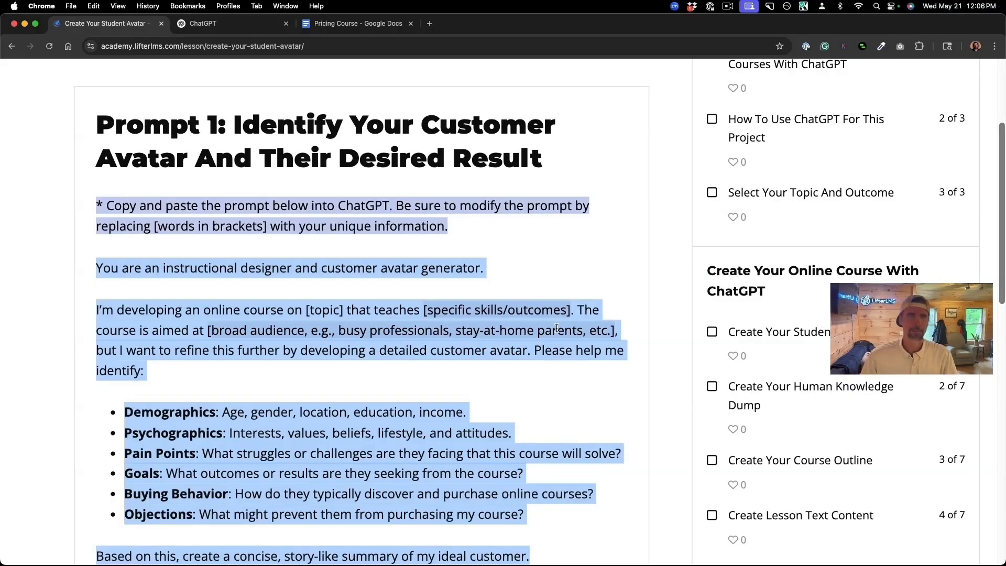
{"action": "left_click", "coordinate": [224, 21]}
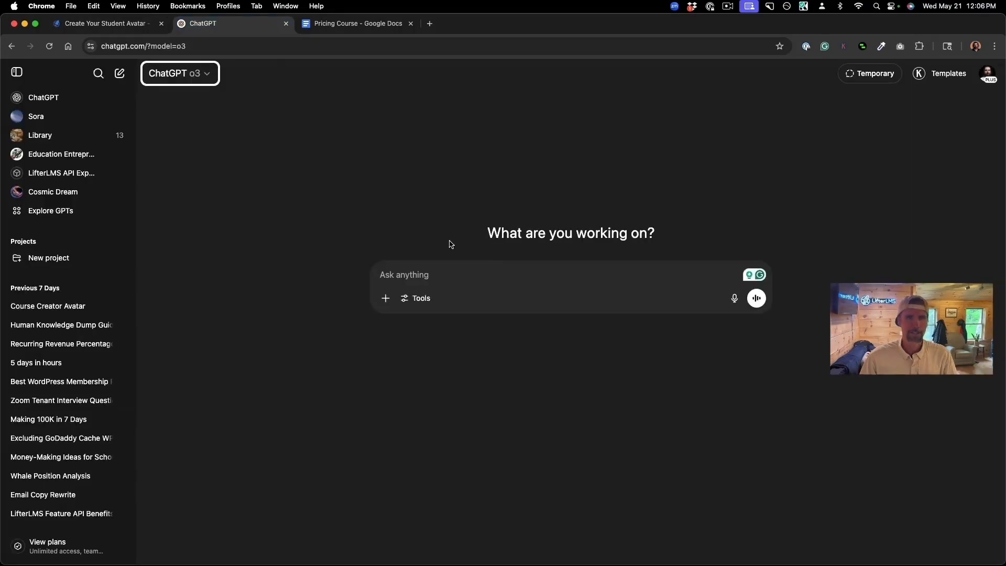
{"action": "type", "text": "You are an instructional designer and customer avatar generator.  I'm developing an online course on [topic] that teaches [specific skills/outcomes]. The course is aimed at [broad audience, e.g., busy professionals, stay-at-home parents, etc.], but I want to refine this further by developing a detailed customer avatar. Please help me identify:  Demographics: Age, gender, location, education, income. Psychographics: Interests, values, beliefs, lifestyle, and attitudes. Pain Points: What struggles or challenges are they facing that this course will solve? Goals: What outcomes or results are they seeking from the course? Buying Behavior: How do they typically discover and purchase solutions? Objections: What might prevent them from purchasing your course? Based on this, create a concise, story-like summary of my ideal customer."}
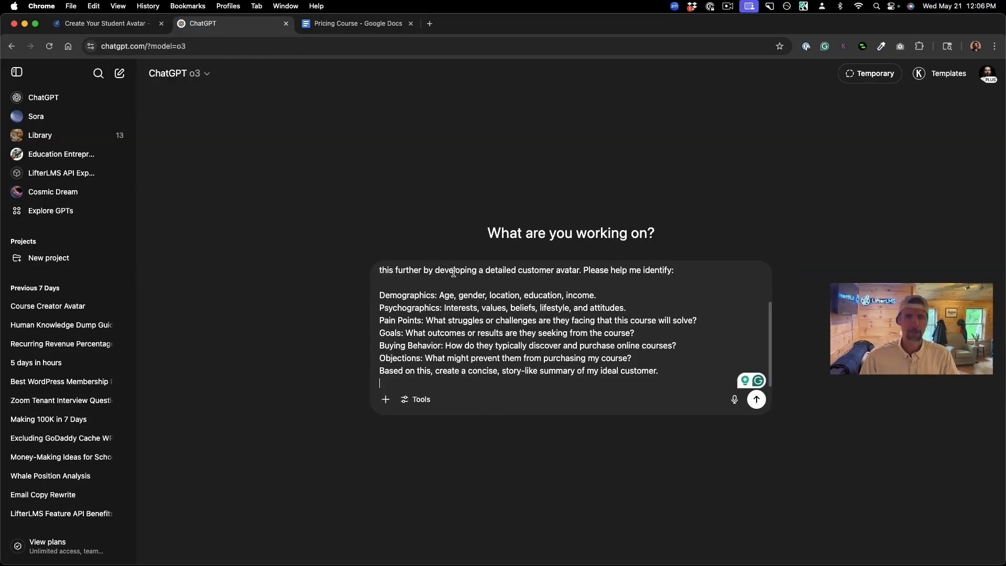
Replace the [topic] placeholder in the prompt with "course pricing".
{"action": "scroll", "coordinate": [501, 284], "scroll_direction": "up", "scroll_amount": 3}
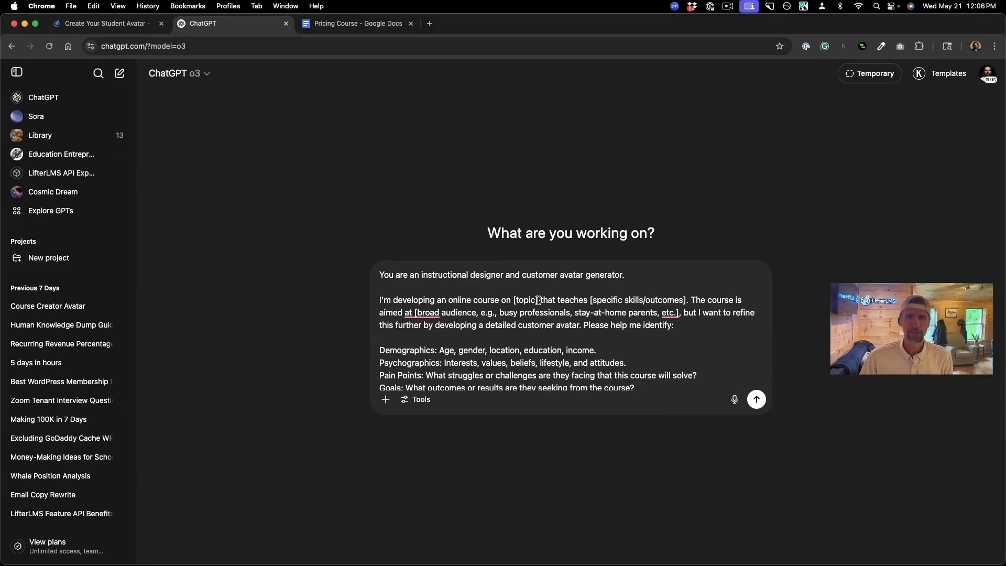
{"action": "double_click", "coordinate": [522, 301]}
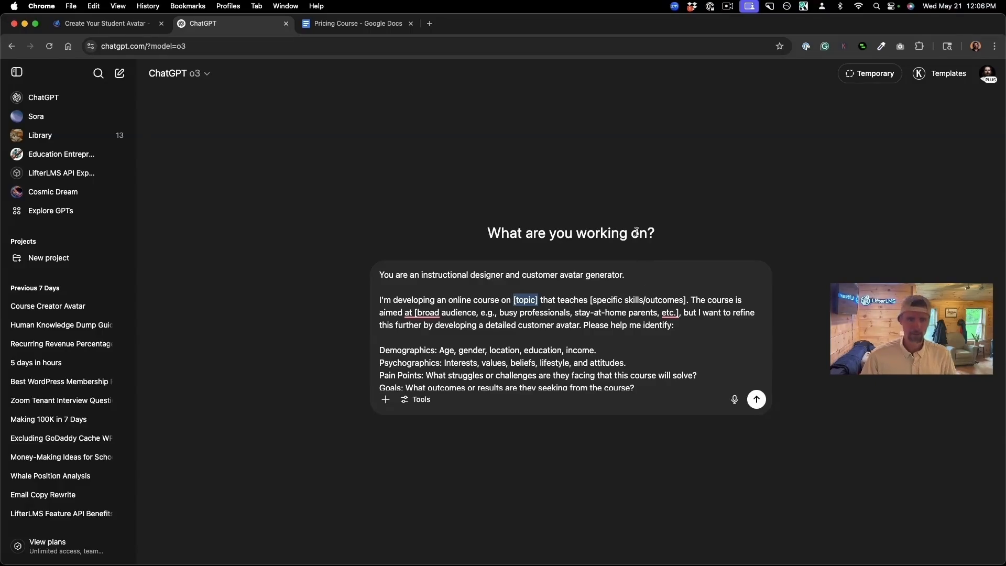
{"action": "type", "text": "course"}
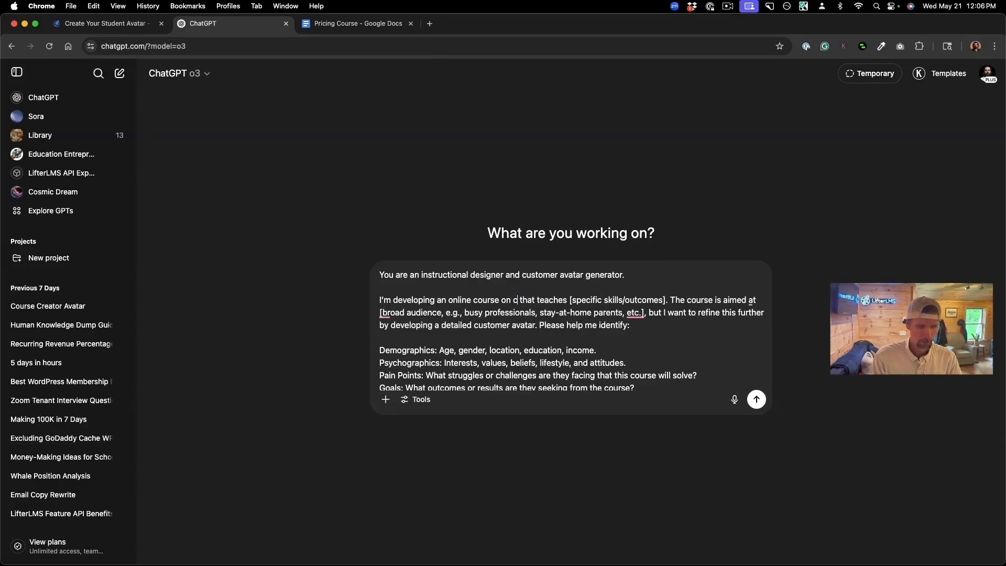
{"action": "type", "text": " pricing"}
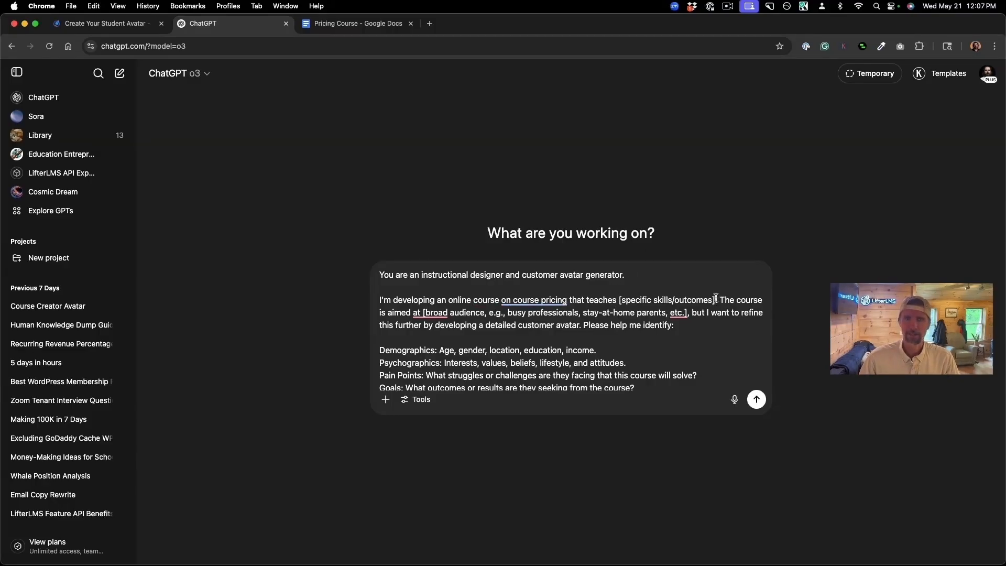
Switch to the Pricing Course document in Google Docs and copy the whole Learning Objective paragraph, including its label.
{"action": "left_click", "coordinate": [362, 24]}
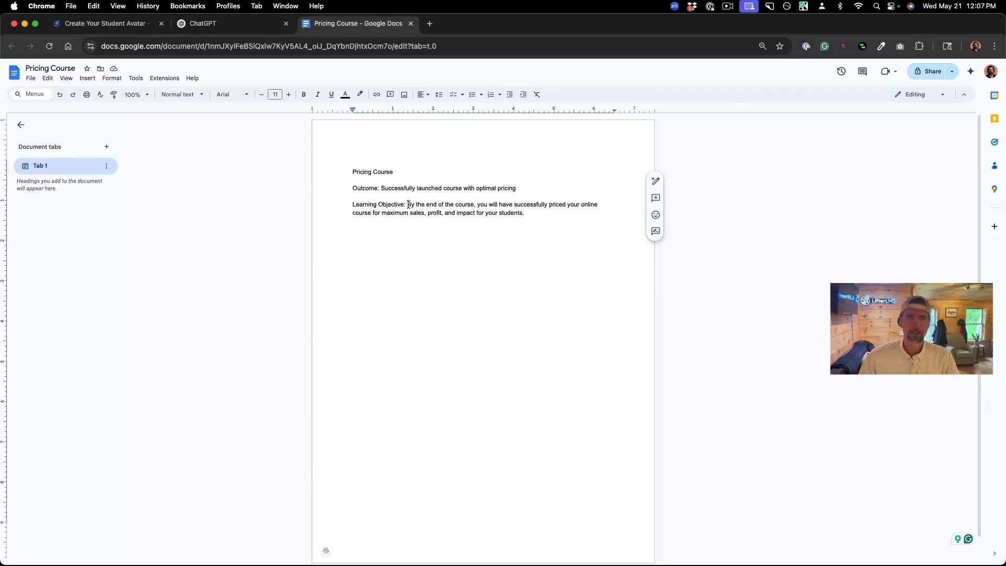
{"action": "left_click_drag", "start_coordinate": [408, 204], "coordinate": [539, 213]}
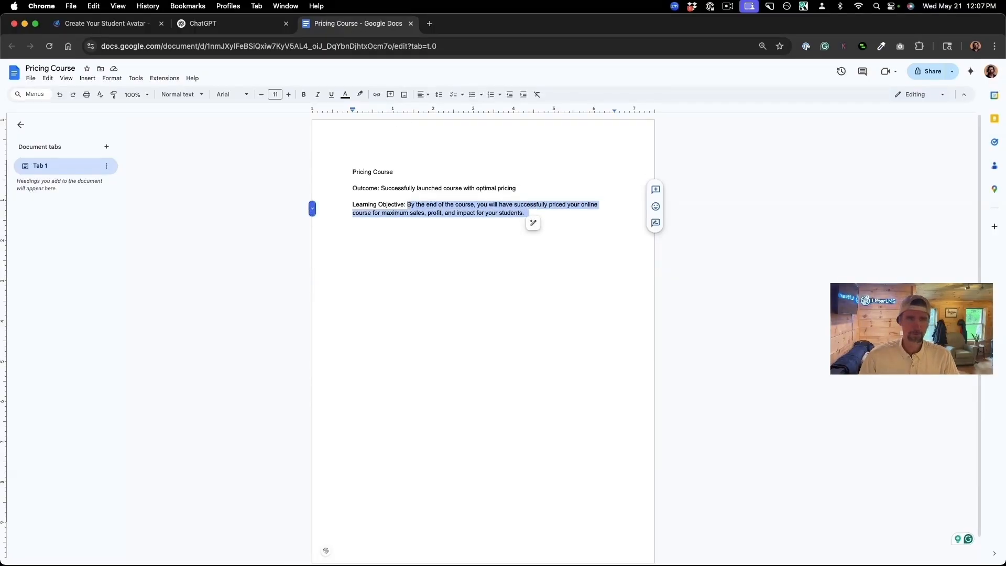
{"action": "left_click_drag", "start_coordinate": [353, 206], "coordinate": [535, 212]}
{"action": "key", "text": "cmd+c"}
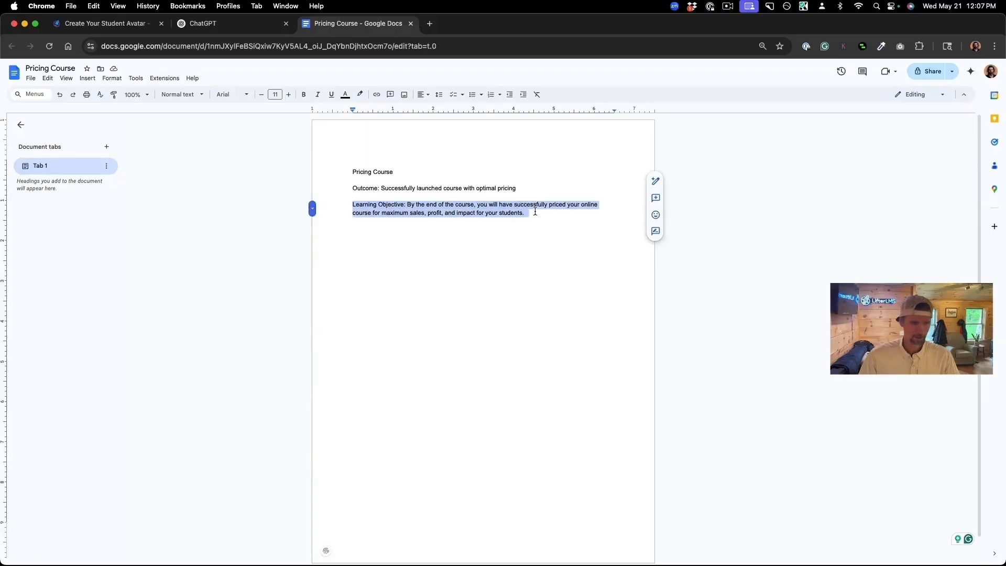
Back in ChatGPT, replace the [specific skills/outcomes] placeholder with the copied learning objective enclosed in parentheses.
{"action": "key", "text": "ctrl+shift+Tab"}
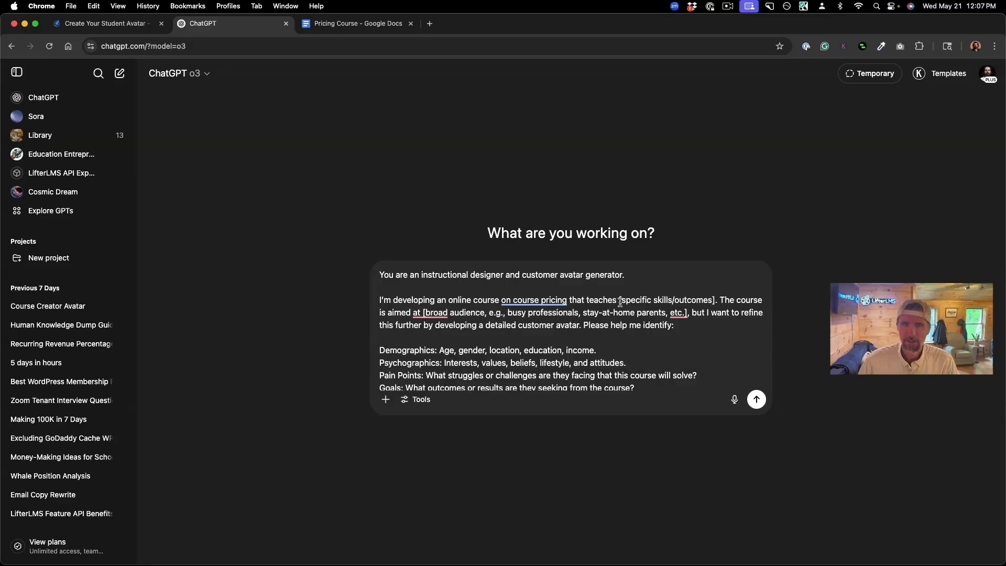
{"action": "left_click_drag", "start_coordinate": [620, 302], "coordinate": [711, 299]}
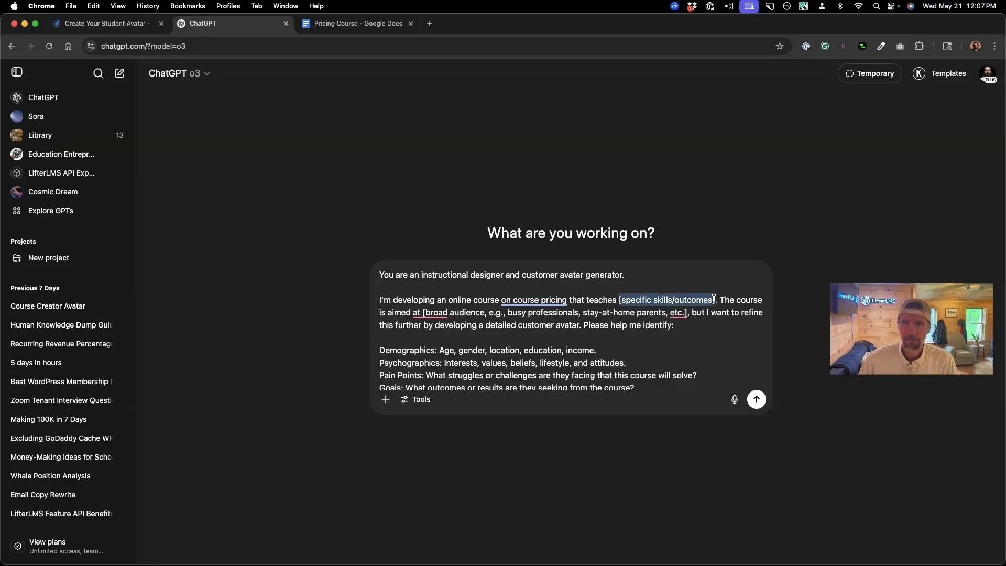
{"action": "key", "text": "BackSpace"}
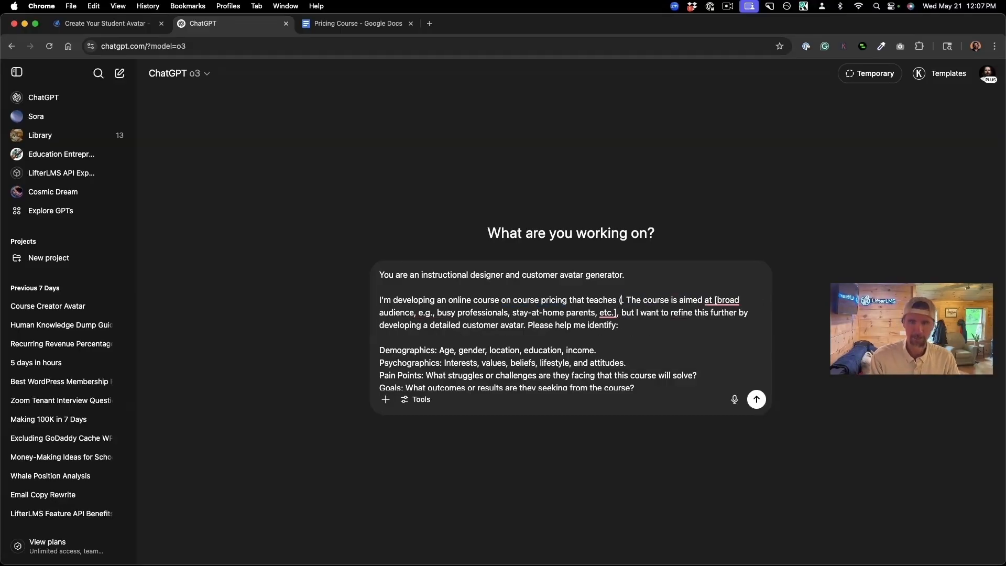
{"action": "key", "text": "cmd+v"}
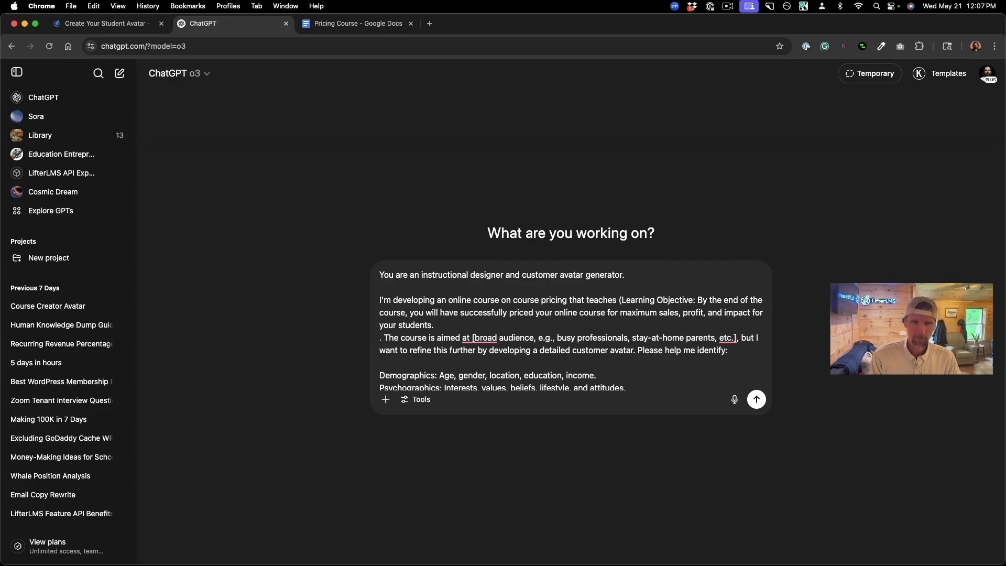
{"action": "type", "text": ")"}
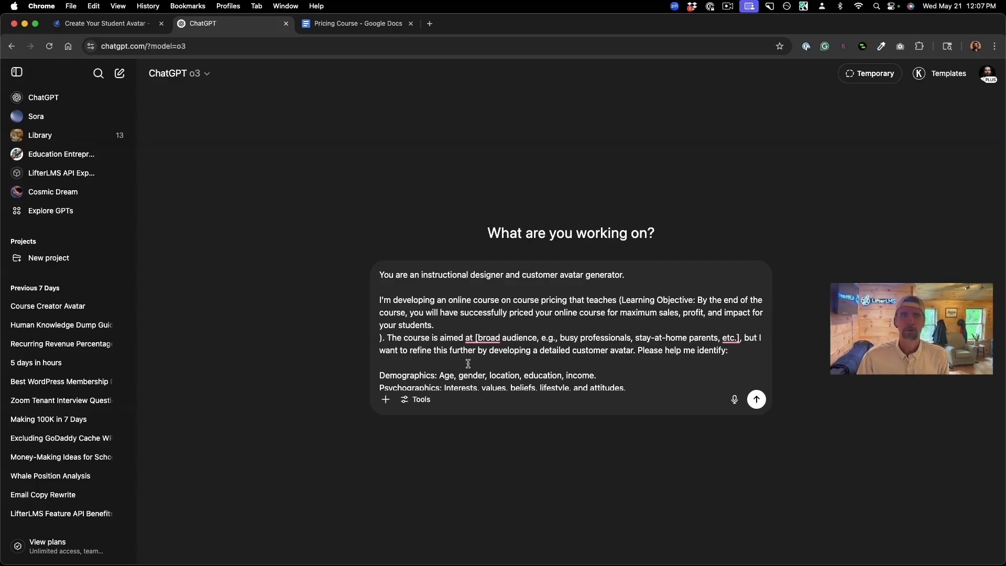
Replace the broad audience example text inside the square brackets with "online course creators".
{"action": "mouse_move", "coordinate": [479, 340]}
{"action": "left_click_drag", "start_coordinate": [479, 339], "coordinate": [738, 336]}
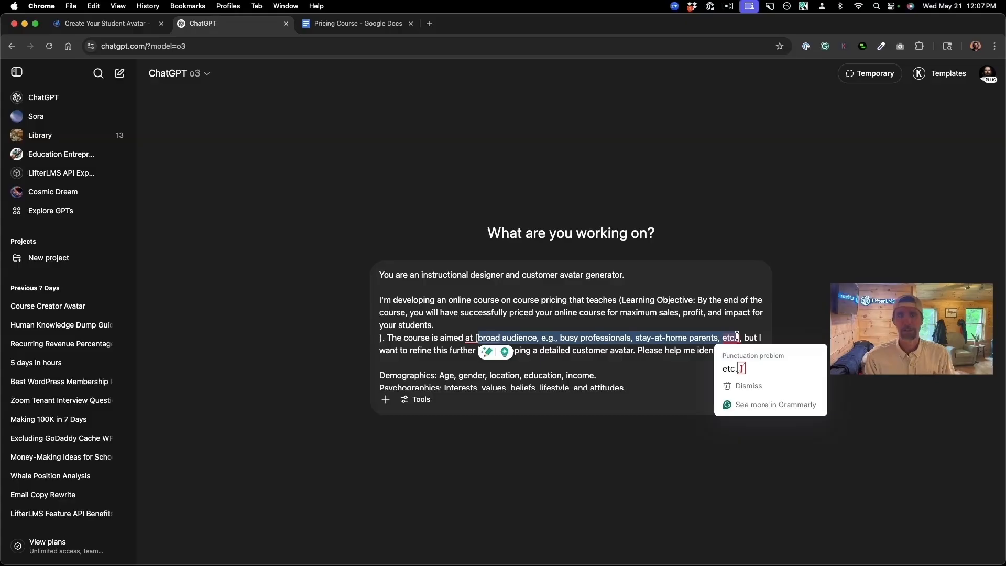
{"action": "key", "text": "BackSpace"}
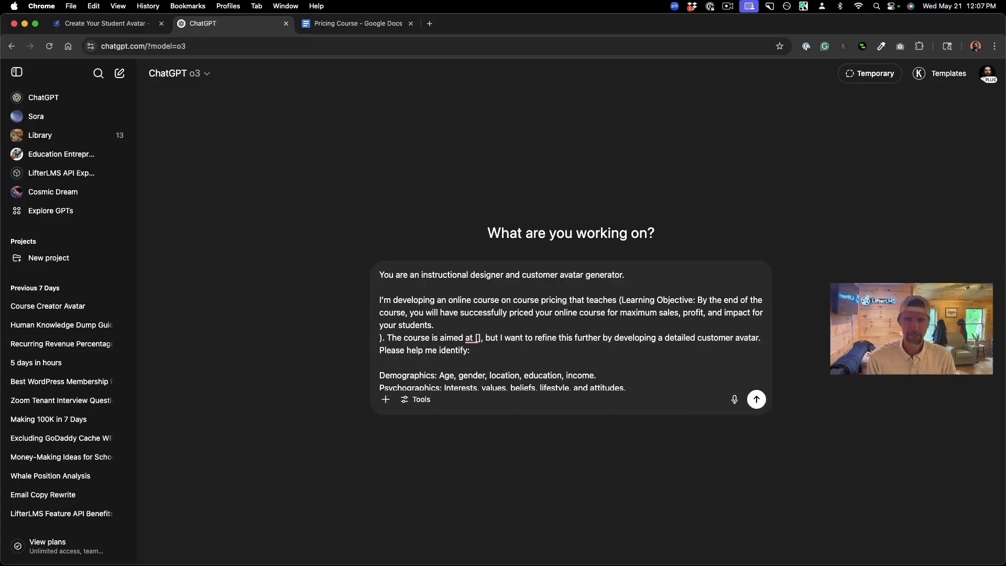
{"action": "type", "text": "course cre"}
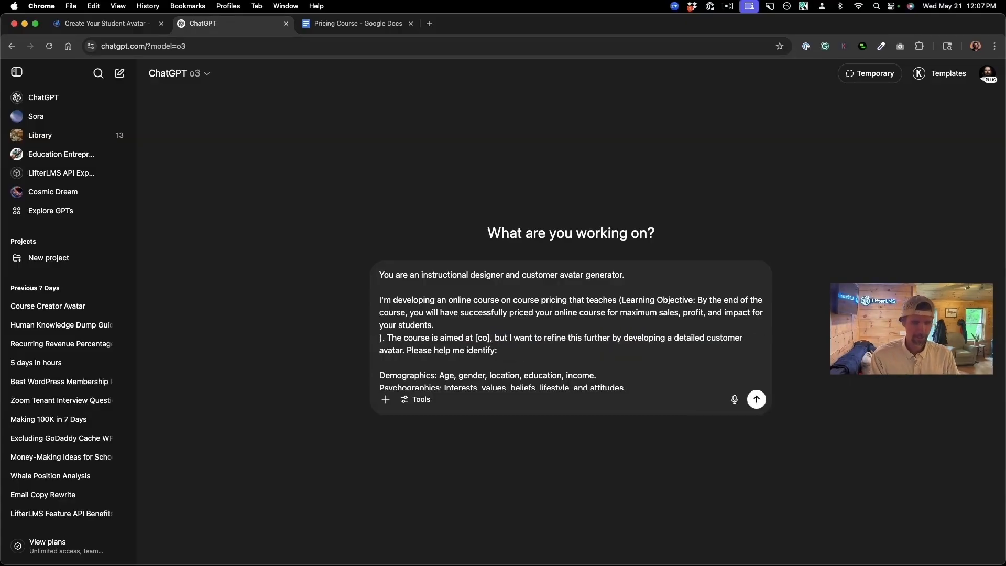
{"action": "type", "text": "ators"}
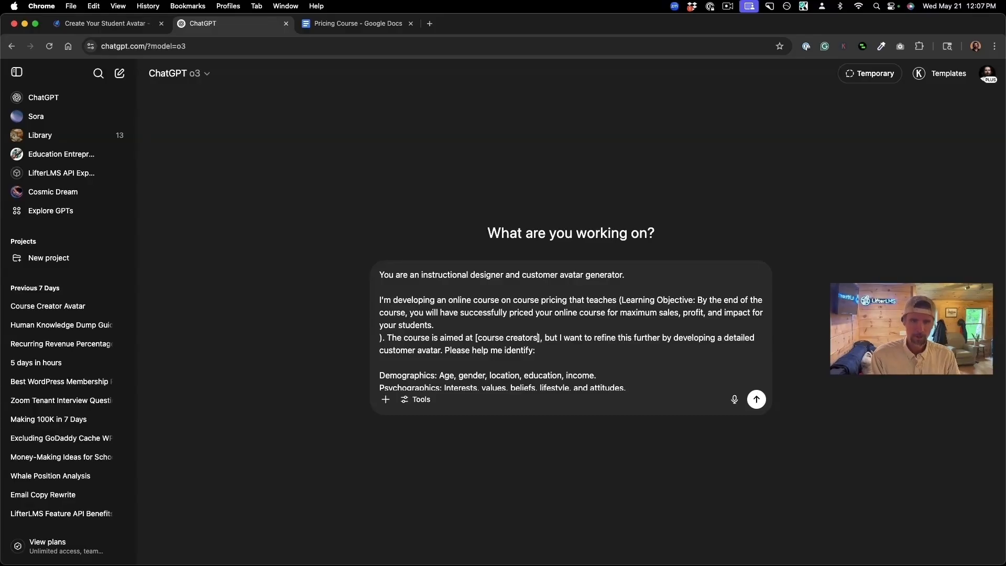
{"action": "left_click", "coordinate": [479, 339]}
{"action": "type", "text": "online"}
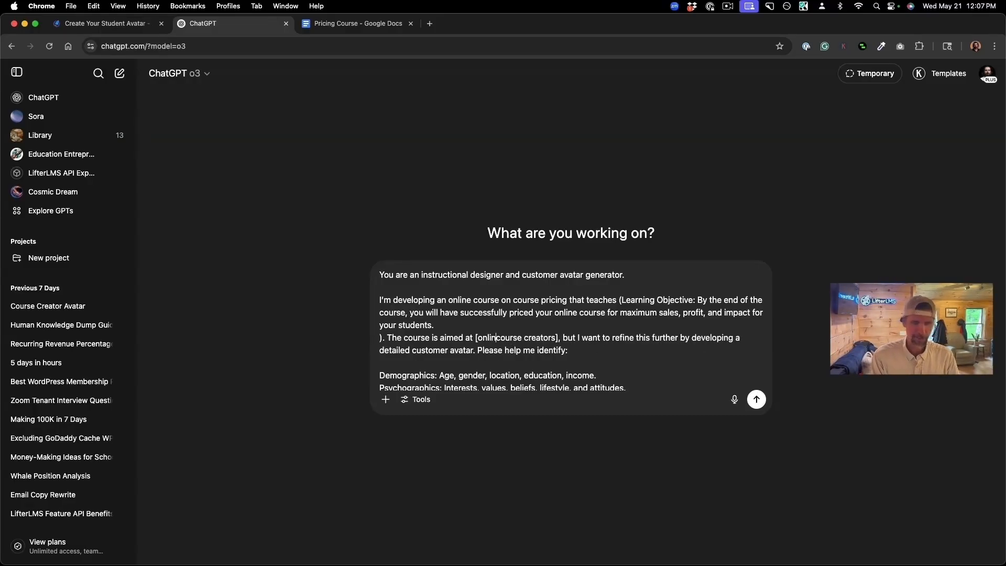
Extend the audience description after "online course creators" with ", coaches, and education entrepreneurs teaching online".
{"action": "left_click", "coordinate": [561, 338]}
{"action": "type", "text": ", coache"}
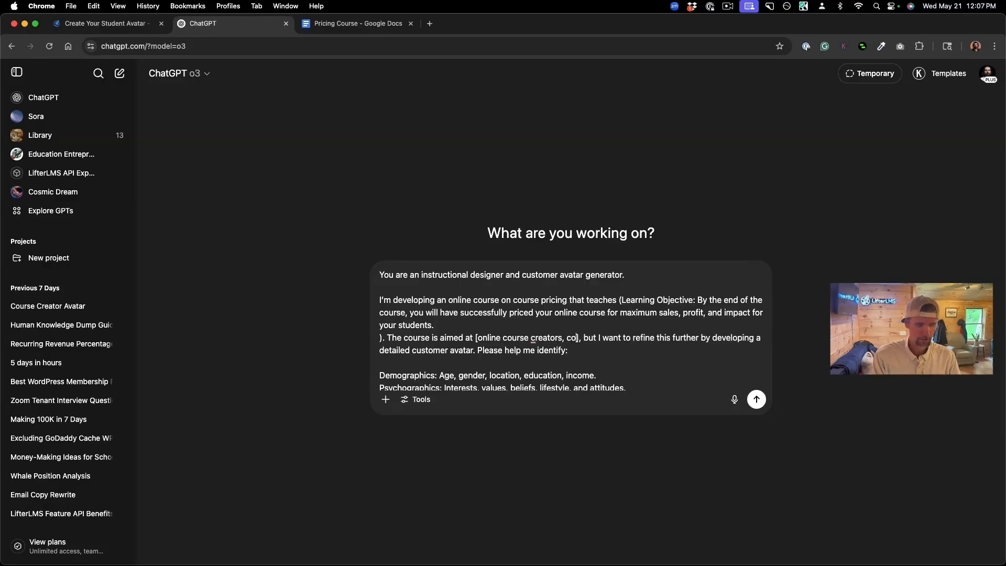
{"action": "type", "text": "s, and e"}
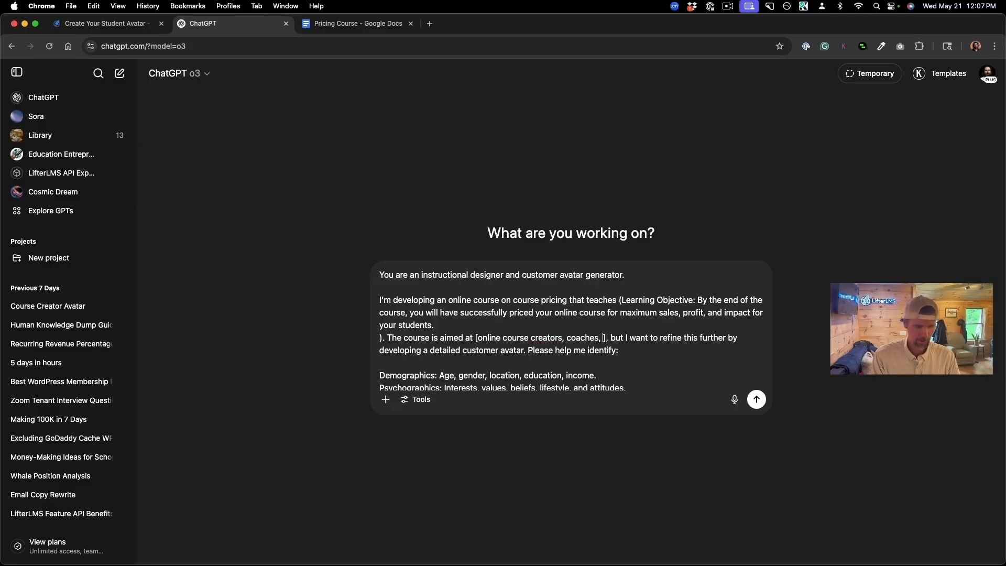
{"action": "type", "text": "ducation en"}
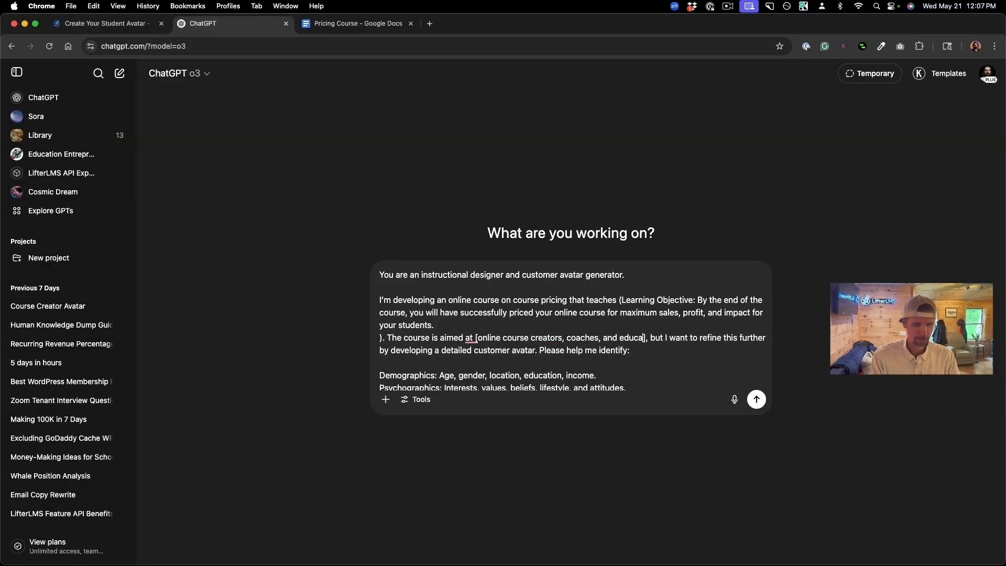
{"action": "type", "text": "trepreneurs "}
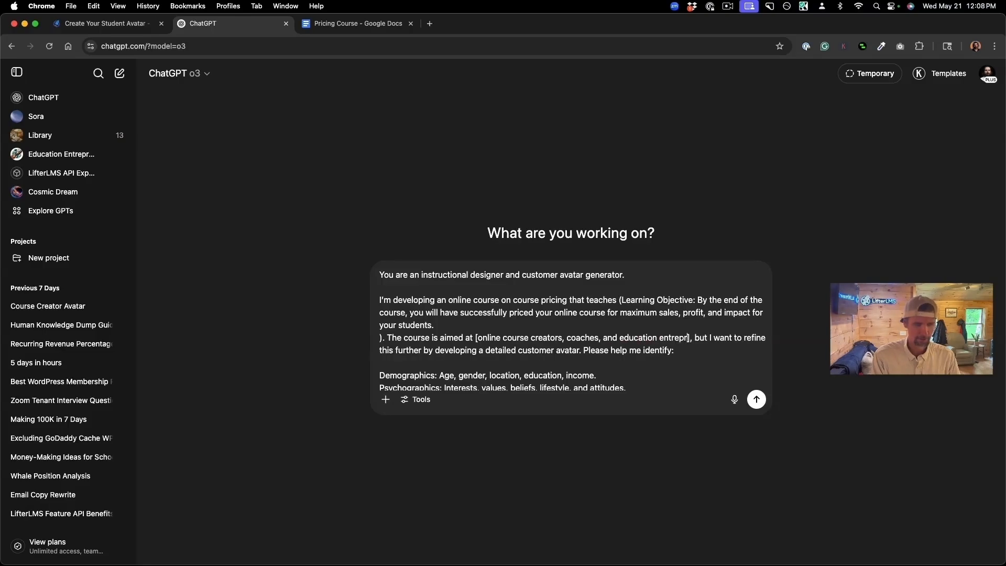
{"action": "type", "text": "teaching on"}
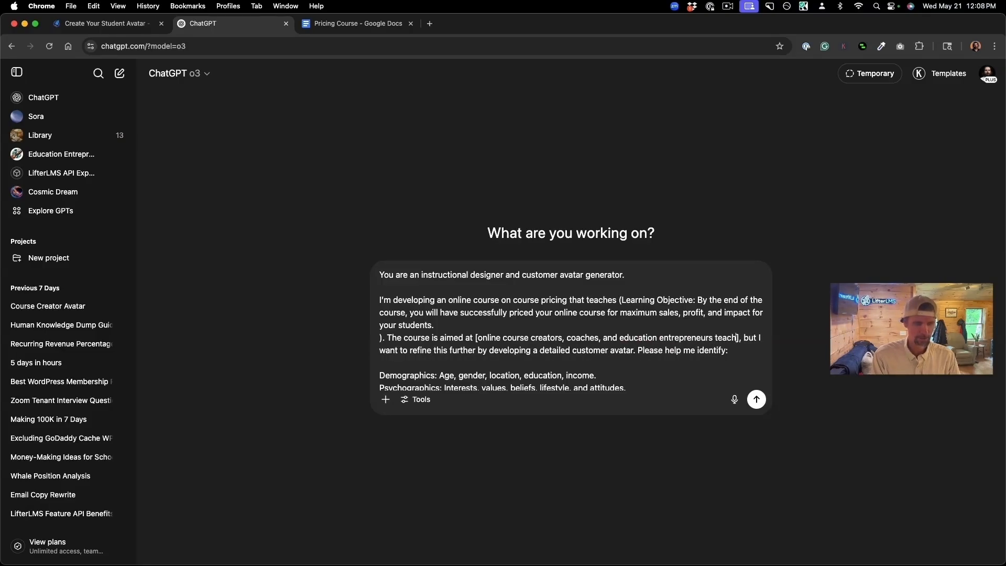
{"action": "type", "text": "line"}
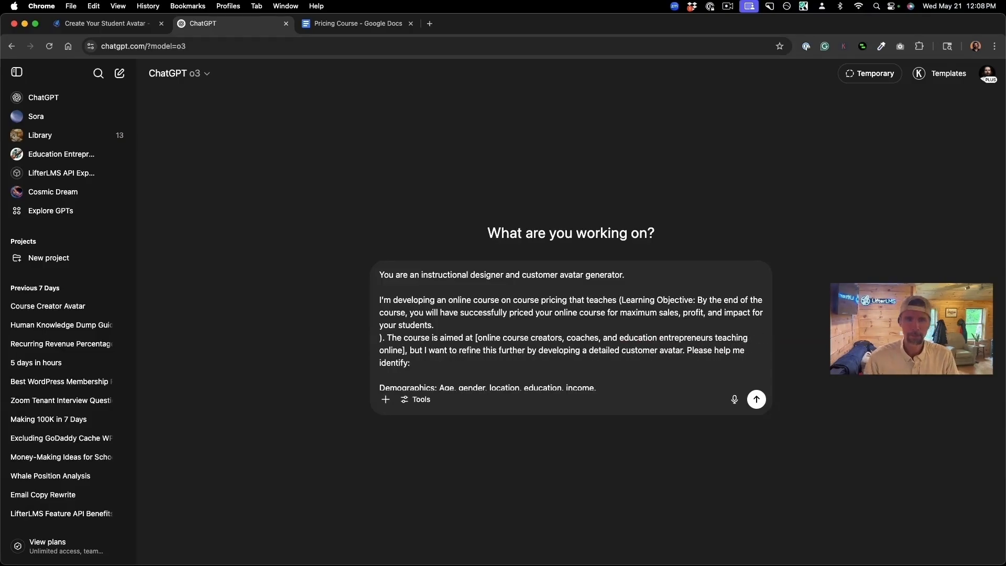
Remove the closing and opening square brackets around the audience description in the prompt.
{"action": "left_click", "coordinate": [405, 355]}
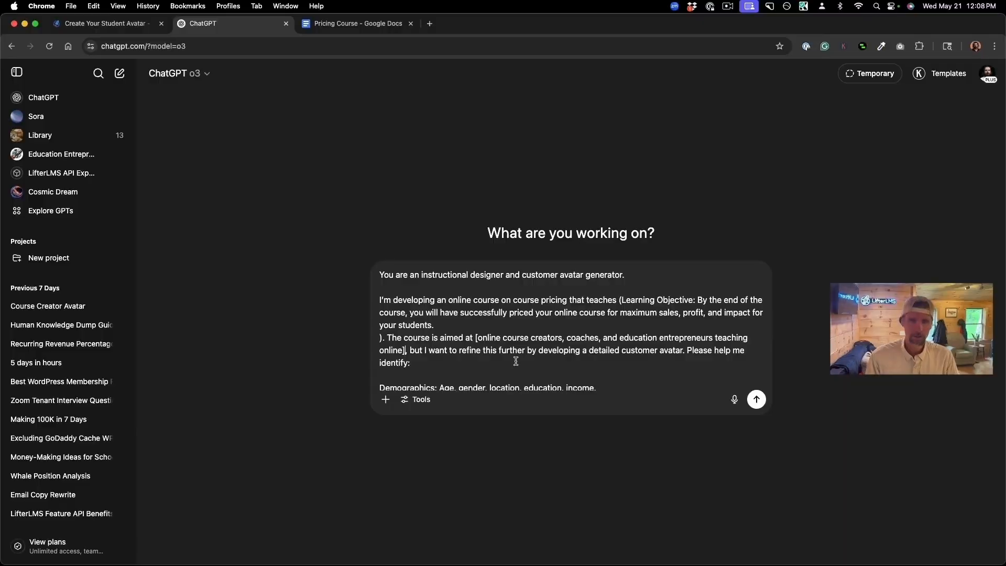
{"action": "key", "text": "BackSpace"}
{"action": "scroll", "coordinate": [516, 361], "scroll_direction": "down", "scroll_amount": 3}
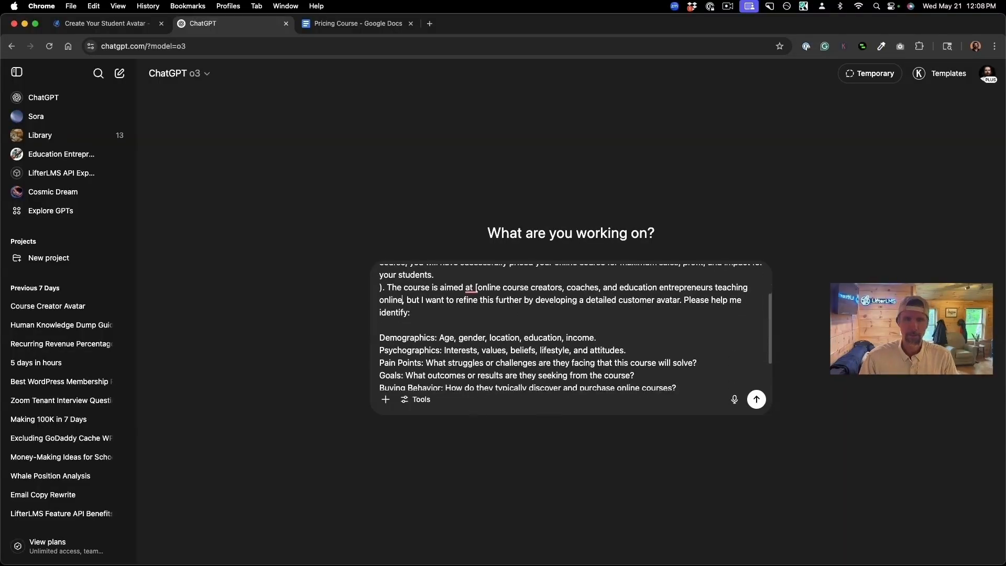
{"action": "scroll", "coordinate": [516, 361], "scroll_direction": "down", "scroll_amount": 2}
{"action": "scroll", "coordinate": [516, 362], "scroll_direction": "up", "scroll_amount": 3}
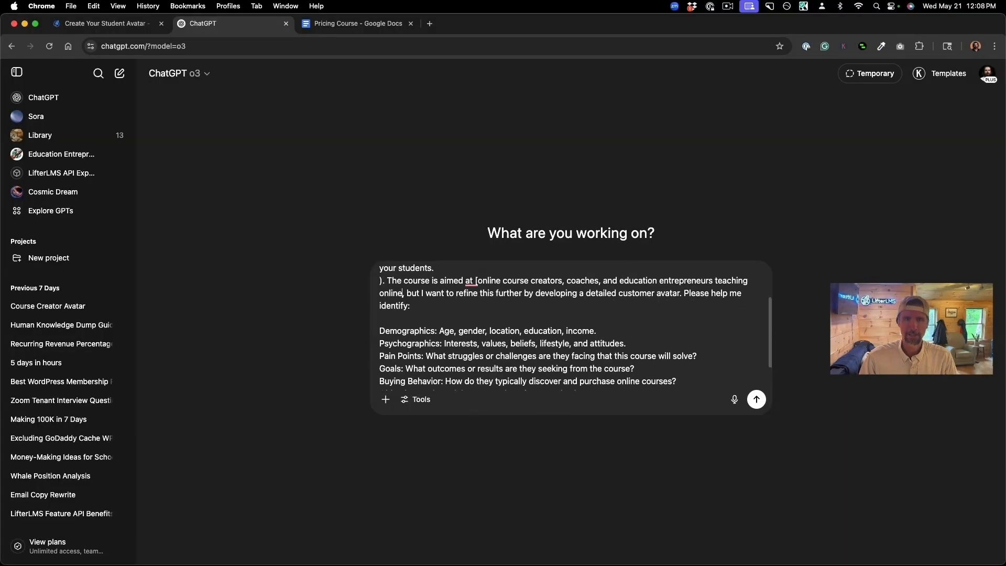
{"action": "mouse_move", "coordinate": [477, 293]}
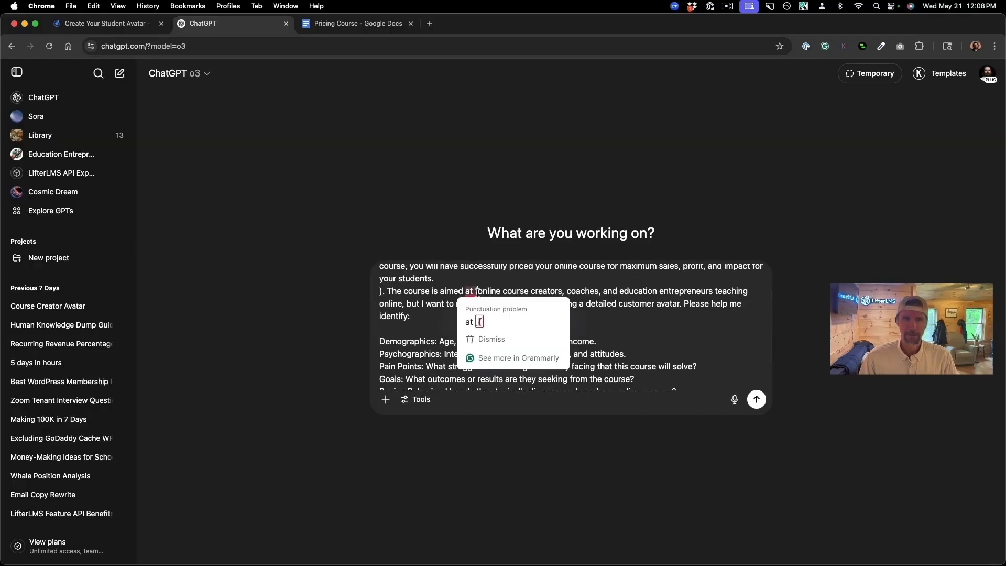
{"action": "left_click", "coordinate": [474, 322]}
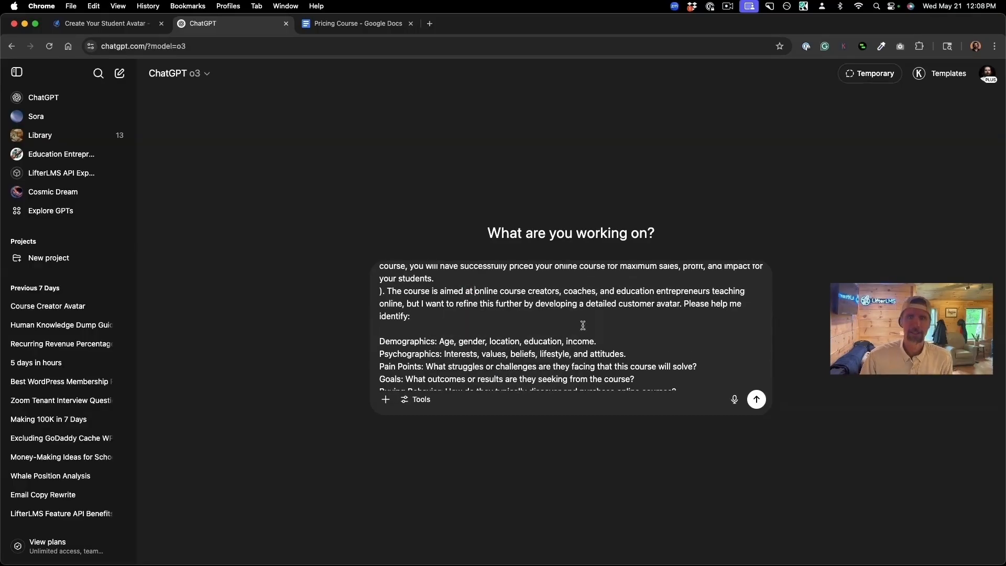
Submit the completed customer avatar prompt to ChatGPT.
{"action": "scroll", "coordinate": [577, 322], "scroll_direction": "down", "scroll_amount": 4}
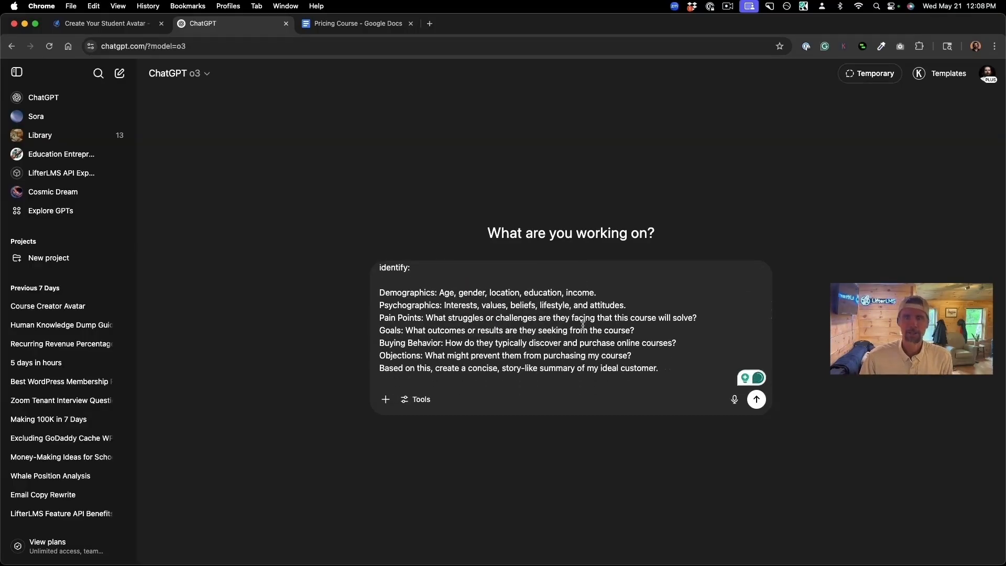
{"action": "left_click", "coordinate": [757, 400]}
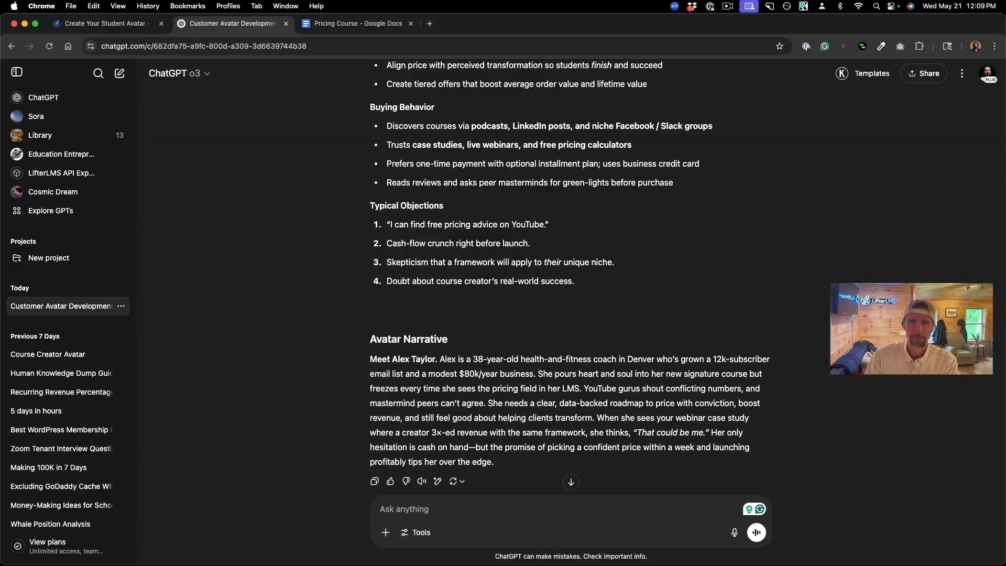
Read through the generated customer avatar, from the objections and Avatar Narrative back to the demographics.
{"action": "scroll", "coordinate": [506, 399], "scroll_direction": "down", "scroll_amount": 3}
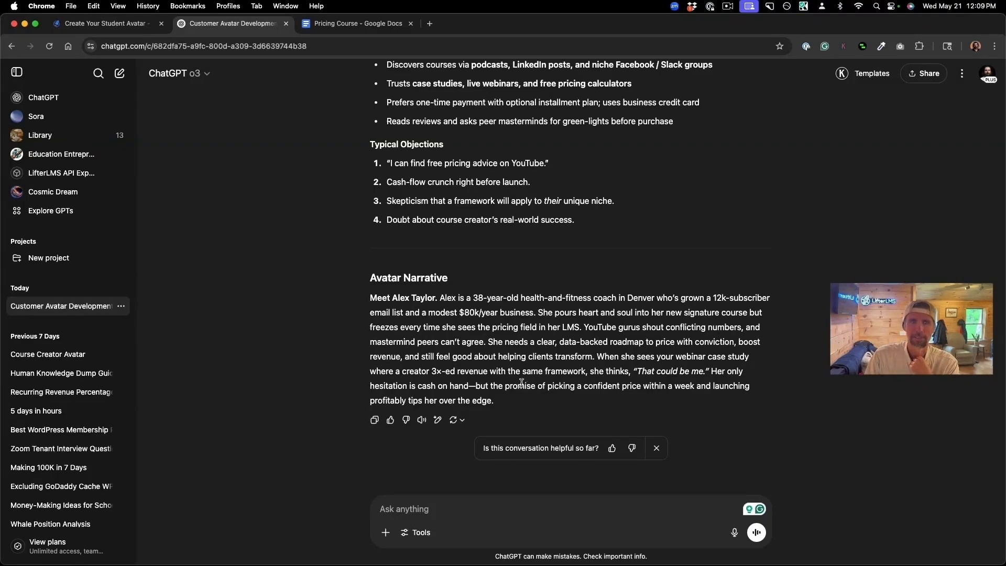
{"action": "scroll", "coordinate": [522, 386], "scroll_direction": "down", "scroll_amount": 1}
{"action": "scroll", "coordinate": [550, 367], "scroll_direction": "up", "scroll_amount": 2}
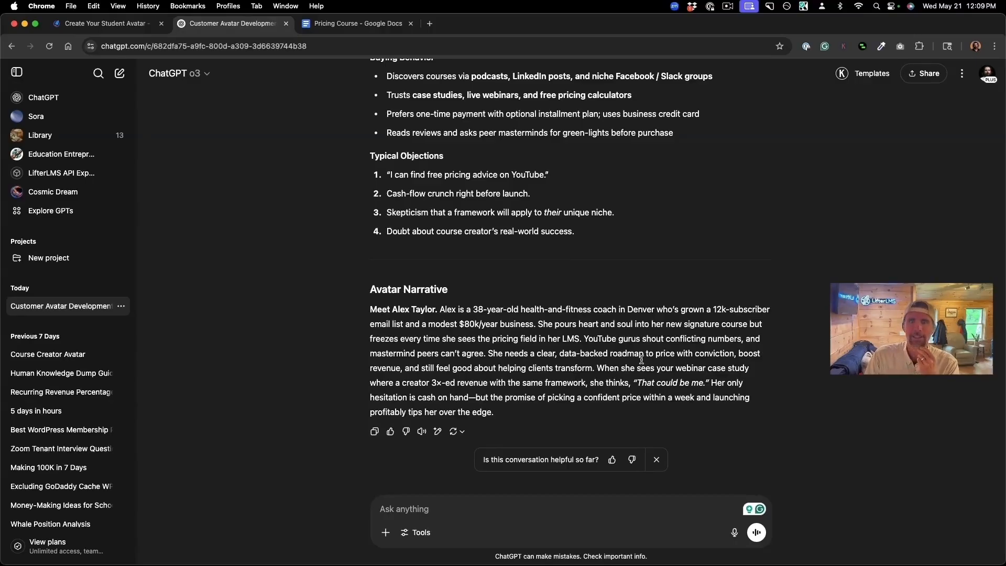
{"action": "scroll", "coordinate": [626, 381], "scroll_direction": "down", "scroll_amount": 1}
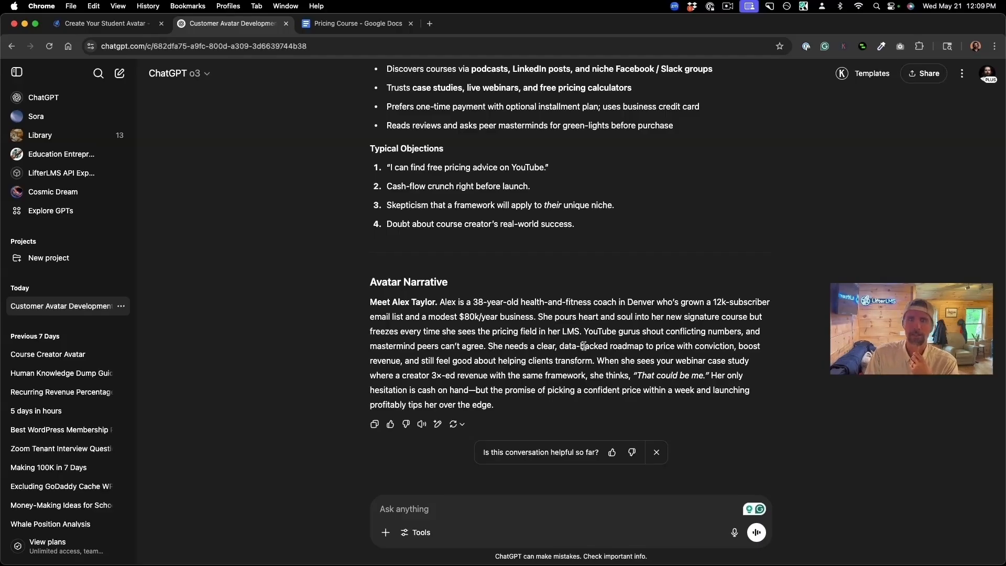
{"action": "scroll", "coordinate": [583, 346], "scroll_direction": "down", "scroll_amount": 2}
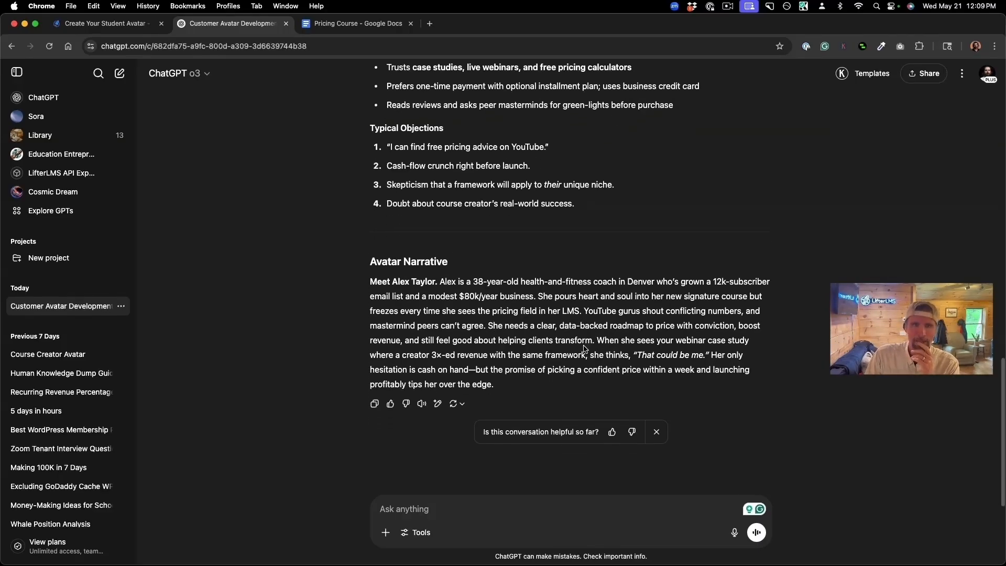
{"action": "scroll", "coordinate": [585, 347], "scroll_direction": "up", "scroll_amount": 5}
{"action": "scroll", "coordinate": [585, 350], "scroll_direction": "up", "scroll_amount": 10}
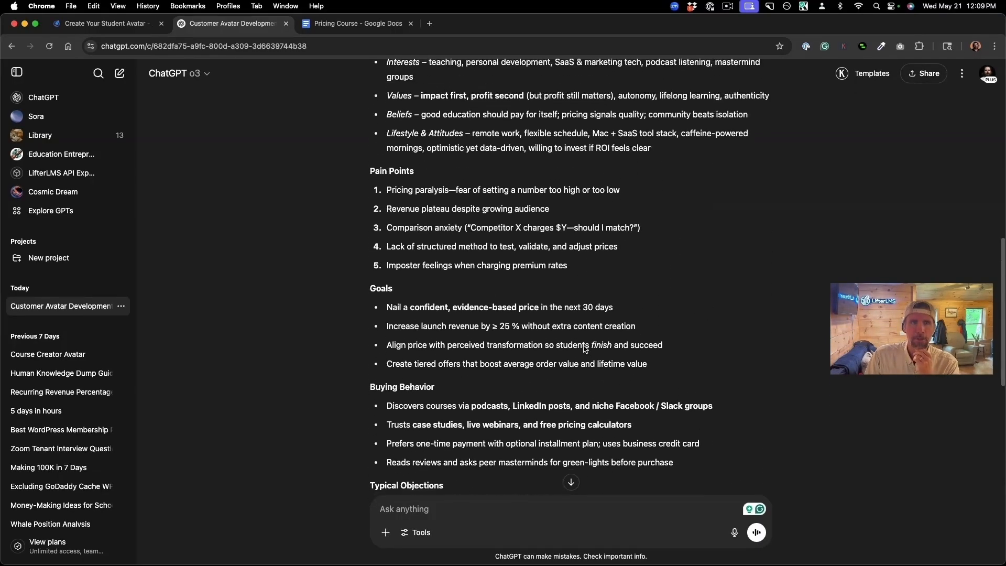
{"action": "scroll", "coordinate": [585, 350], "scroll_direction": "up", "scroll_amount": 5}
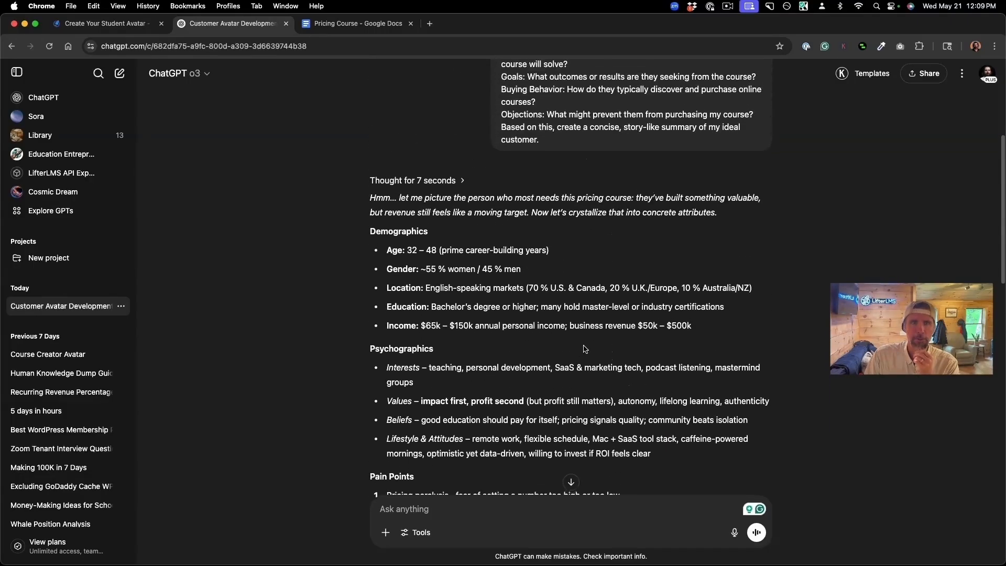
Copy the whole avatar response, from its italic opening line through the end of the Avatar Narrative.
{"action": "scroll", "coordinate": [585, 349], "scroll_direction": "down", "scroll_amount": 1}
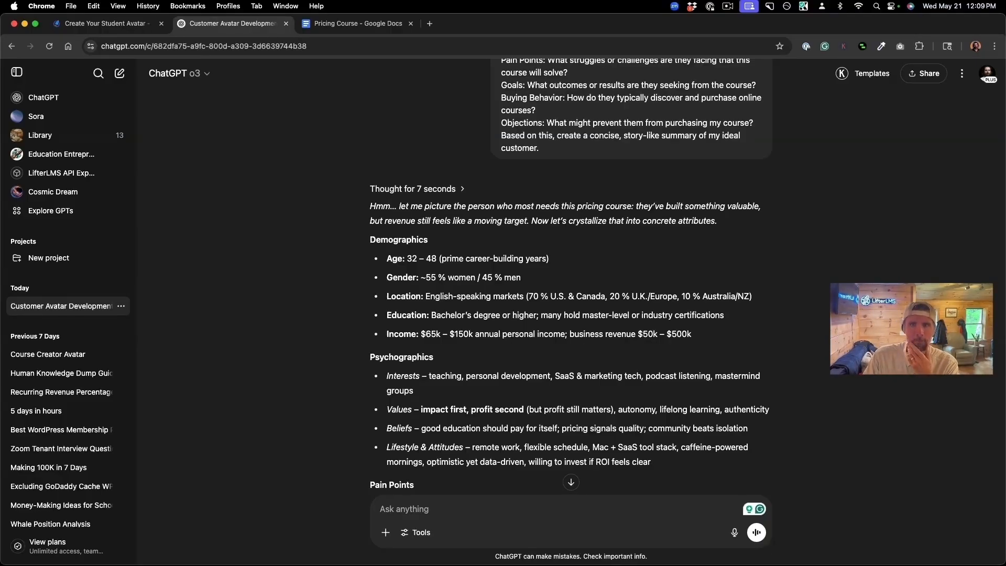
{"action": "scroll", "coordinate": [428, 293], "scroll_direction": "down", "scroll_amount": 1}
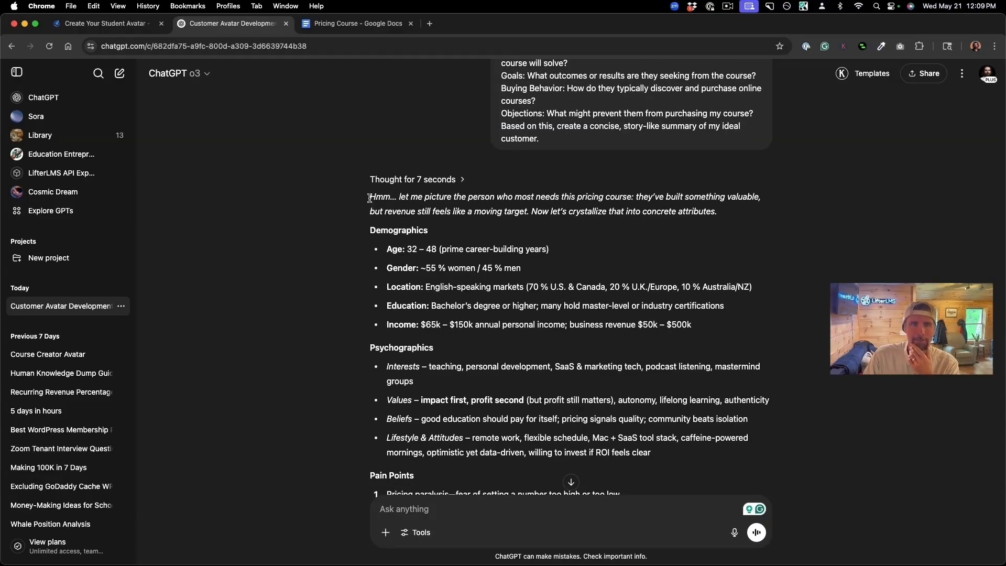
{"action": "left_click_drag", "start_coordinate": [371, 198], "coordinate": [508, 440]}
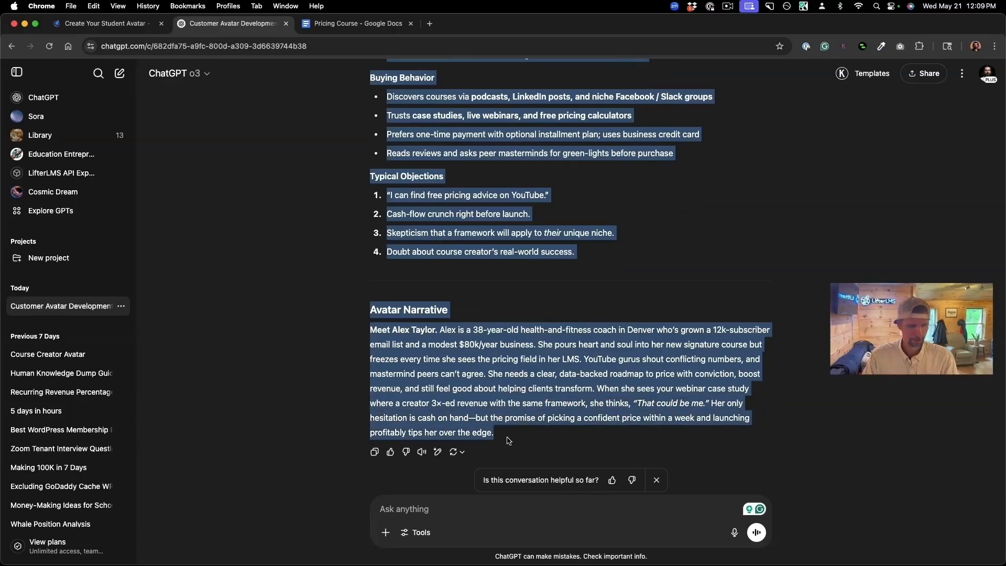
{"action": "key", "text": "super+c"}
Switch to the Pricing Course document in Google Docs and add a "Student Avatar" line below the learning objective.
{"action": "left_click", "coordinate": [357, 23]}
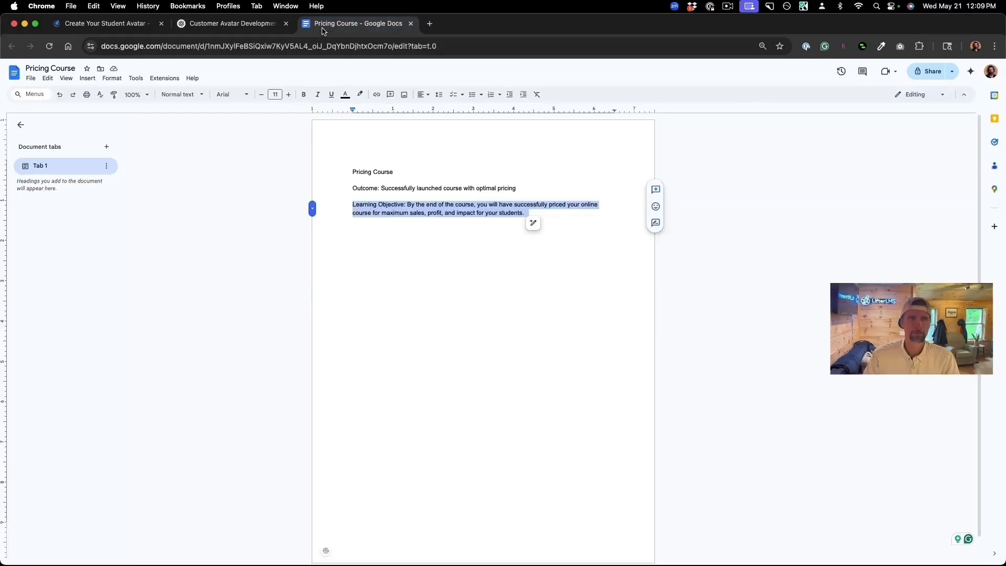
{"action": "left_click", "coordinate": [542, 215]}
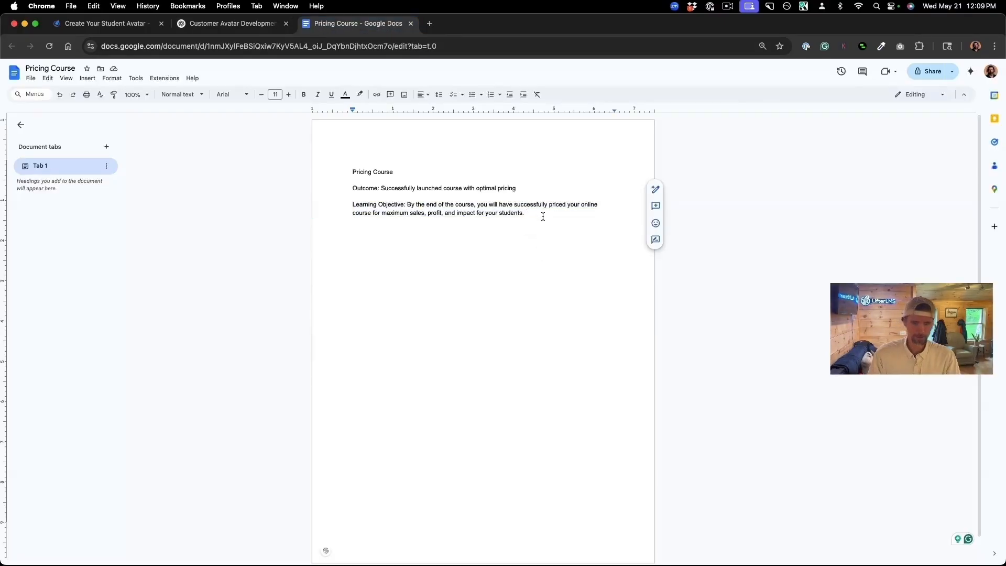
{"action": "key", "text": "Return"}
{"action": "key", "text": "Return"}
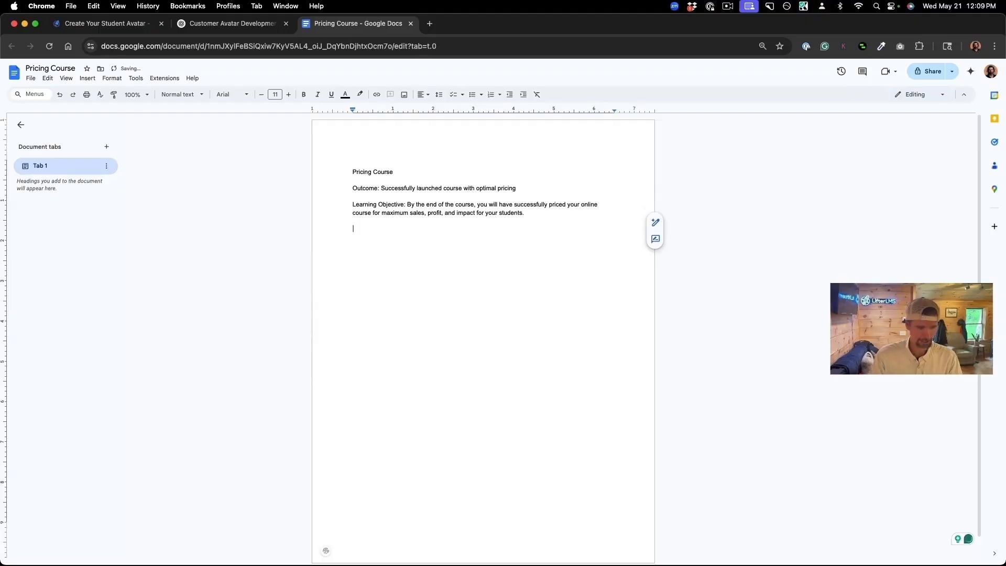
{"action": "type", "text": "Stude"}
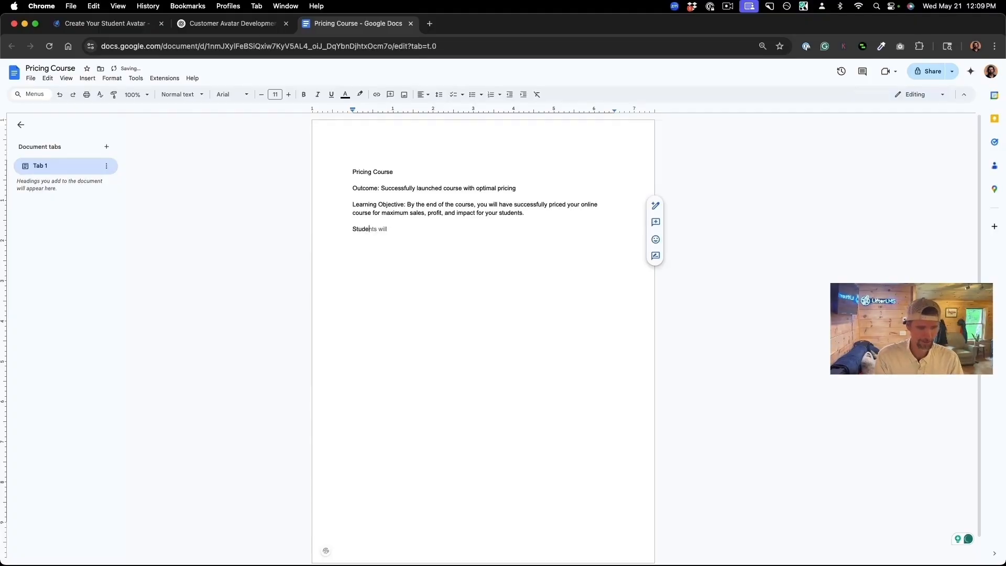
{"action": "type", "text": "nt Avatar"}
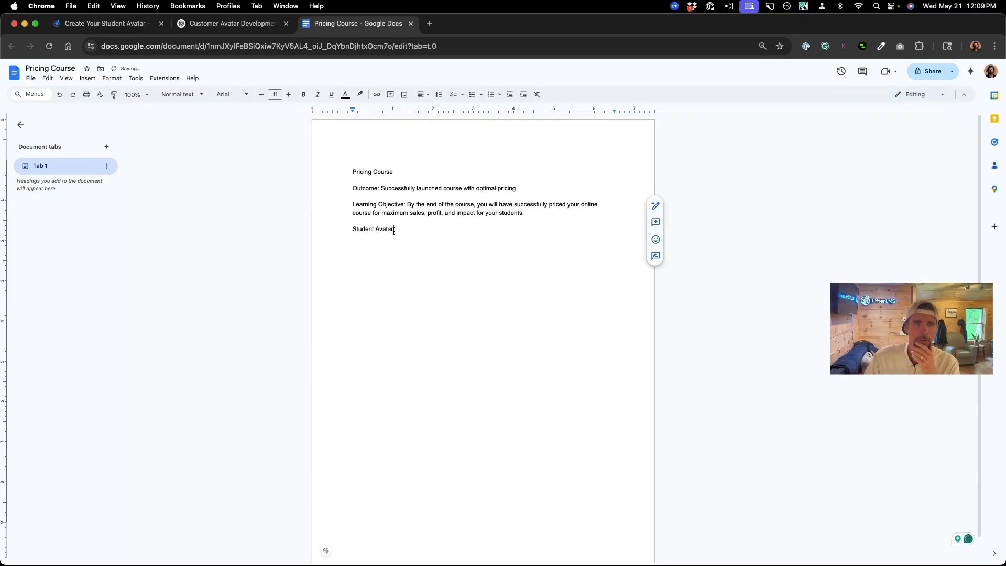
Format the "Student Avatar" line as Heading 2.
{"action": "left_click_drag", "start_coordinate": [395, 230], "coordinate": [350, 229]}
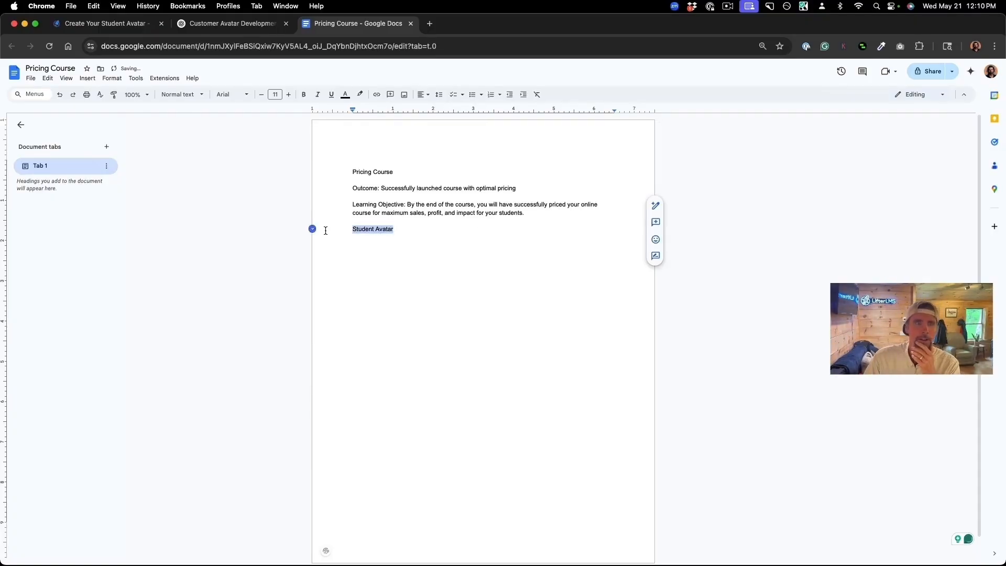
{"action": "left_click", "coordinate": [181, 95]}
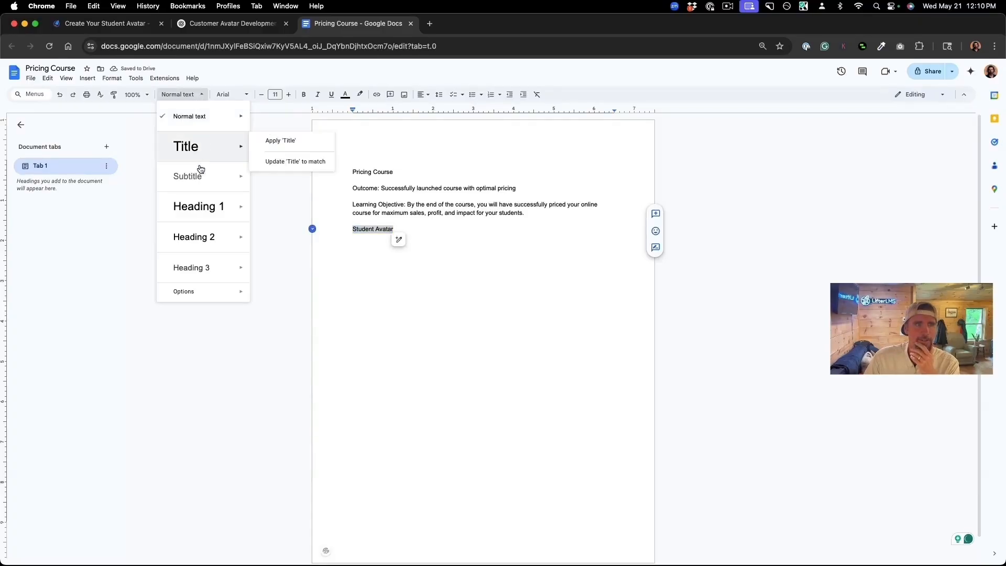
{"action": "left_click", "coordinate": [200, 238]}
{"action": "left_click", "coordinate": [450, 242]}
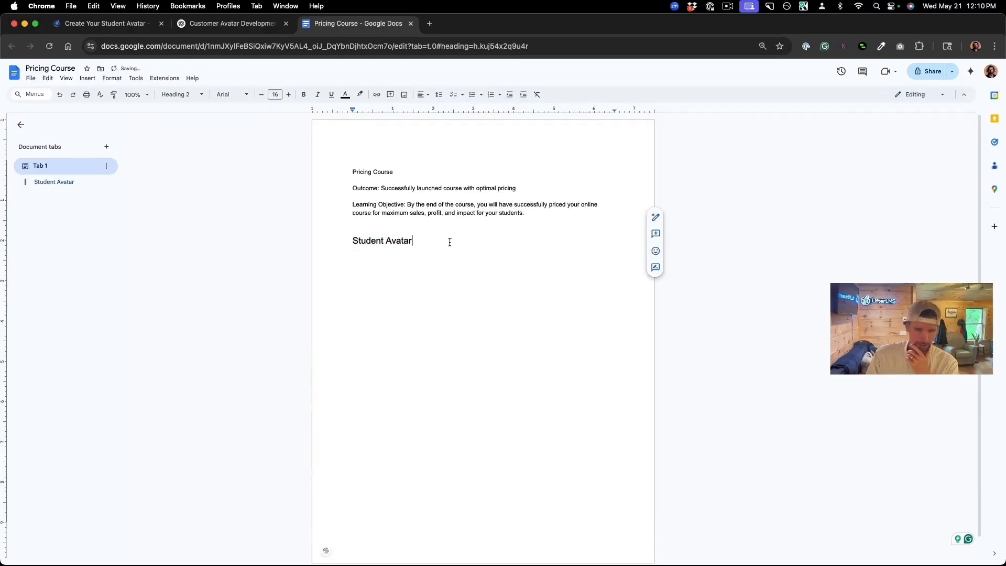
Paste the copied avatar response beneath the Student Avatar heading.
{"action": "key", "text": "Return"}
{"action": "key", "text": "super+v"}
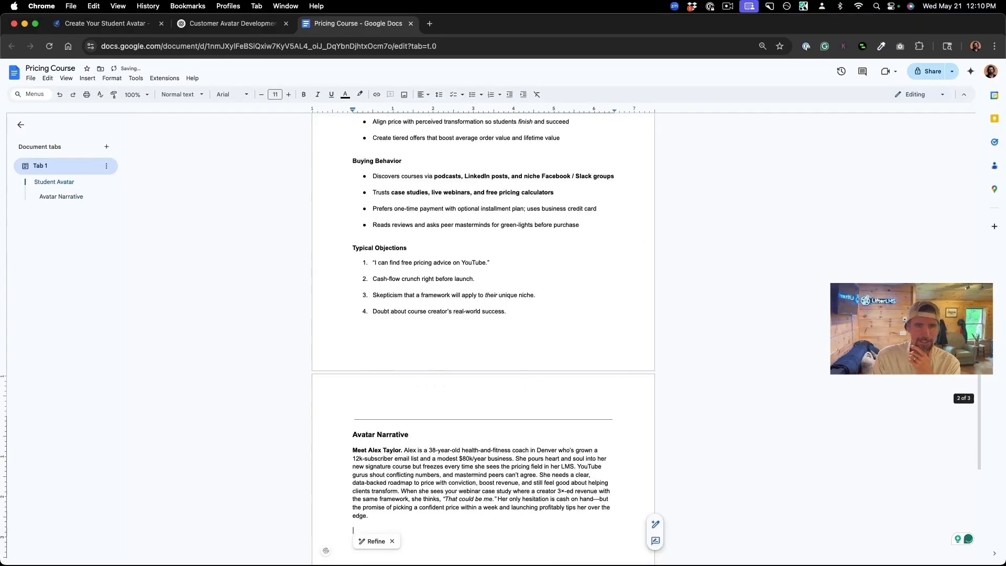
{"action": "scroll", "coordinate": [373, 190], "scroll_direction": "up", "scroll_amount": 15}
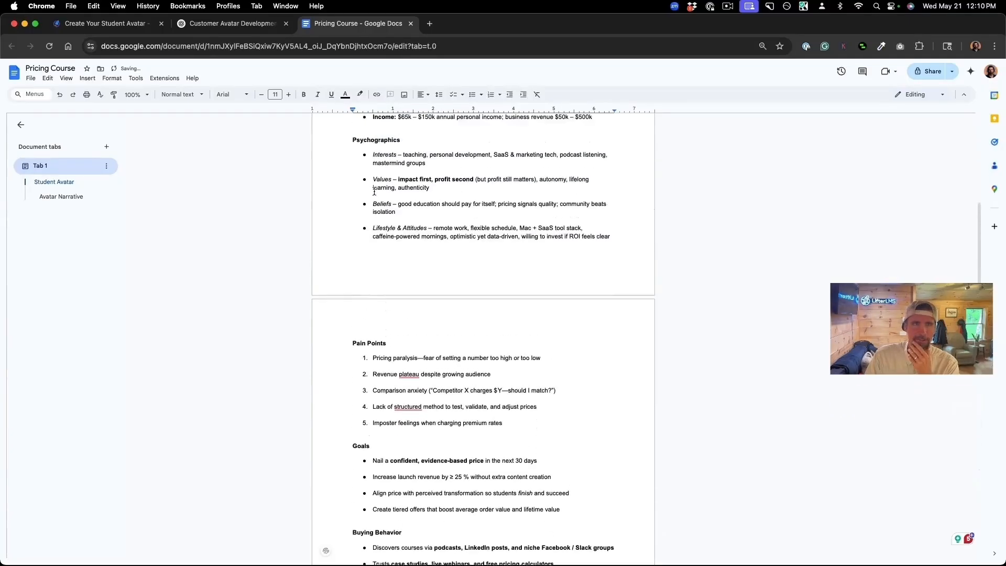
Review the submitted prompt and avatar response in ChatGPT, and check the pasted copy in the Pricing Course document.
{"action": "left_click", "coordinate": [227, 24]}
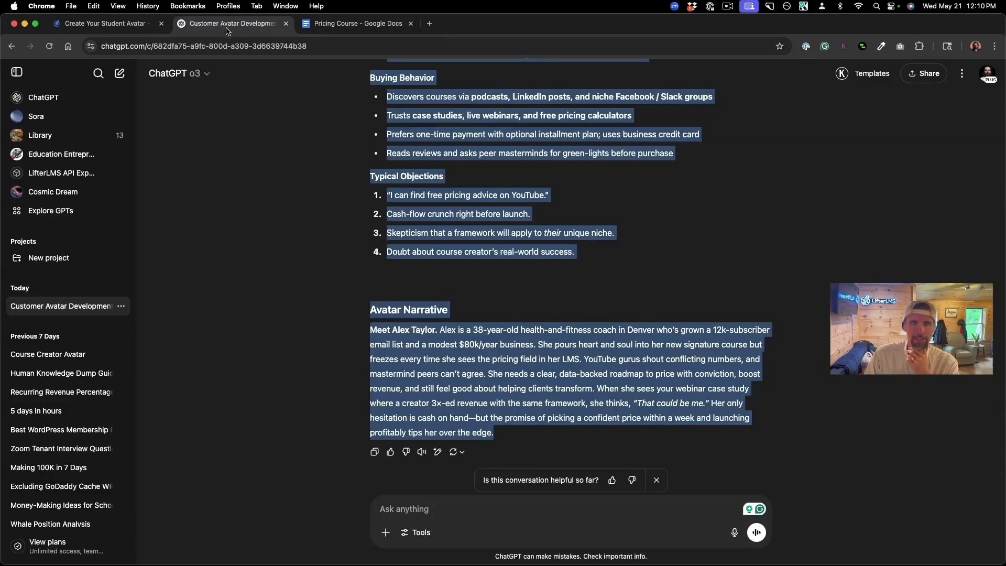
{"action": "left_click", "coordinate": [785, 272]}
{"action": "scroll", "coordinate": [785, 271], "scroll_direction": "up", "scroll_amount": 15}
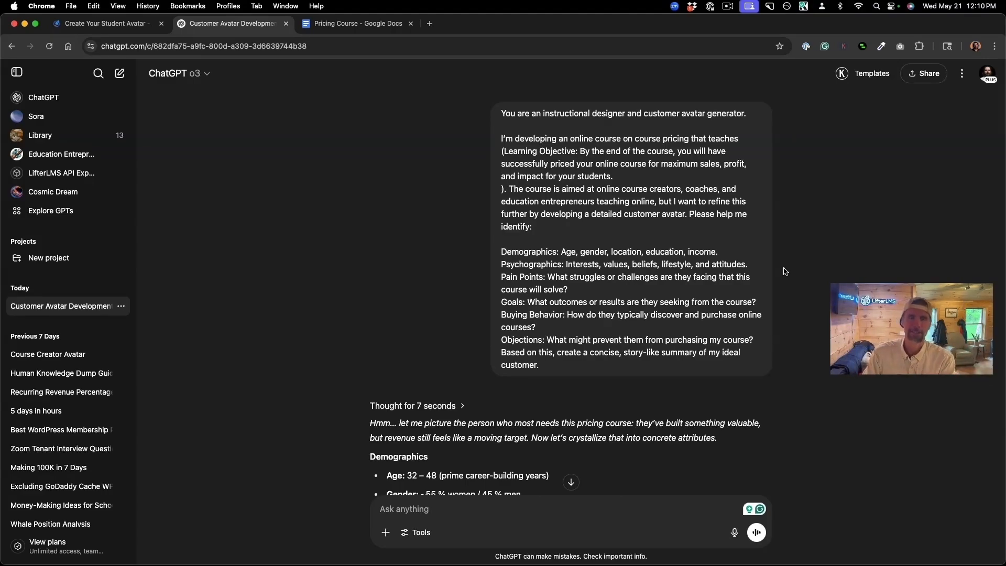
{"action": "scroll", "coordinate": [716, 284], "scroll_direction": "down", "scroll_amount": 7}
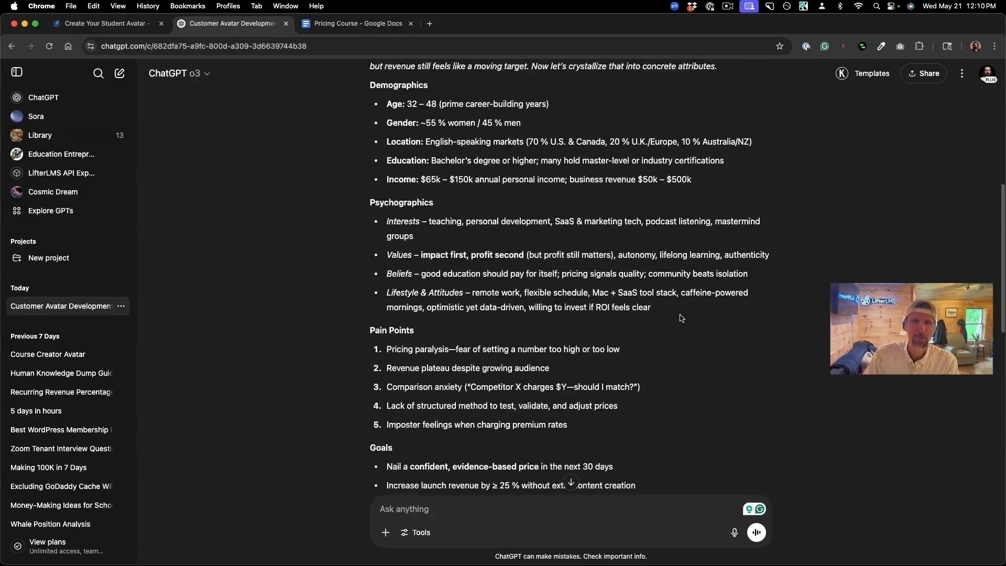
{"action": "scroll", "coordinate": [680, 318], "scroll_direction": "down", "scroll_amount": 10}
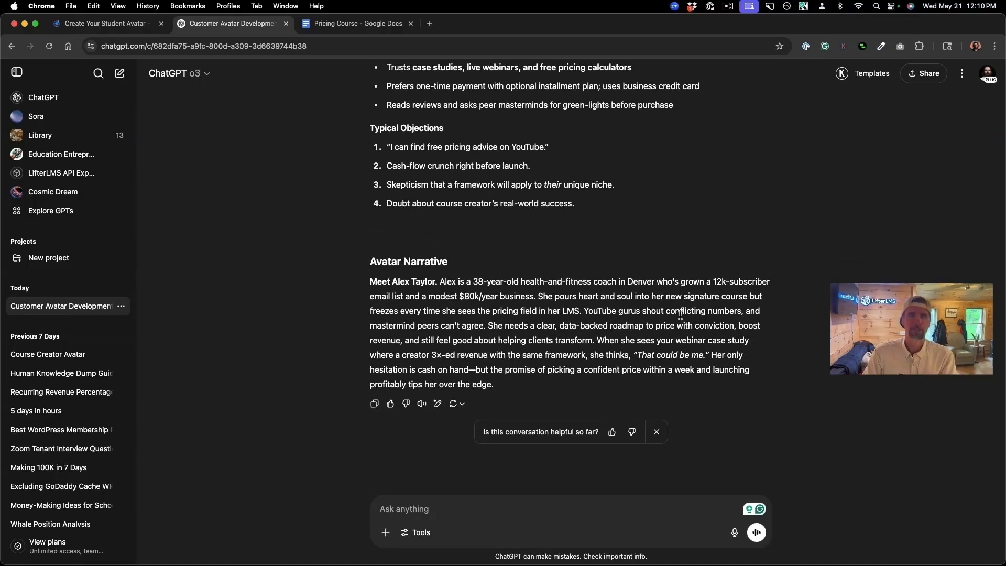
{"action": "left_click", "coordinate": [363, 26]}
{"action": "scroll", "coordinate": [511, 218], "scroll_direction": "up", "scroll_amount": 5}
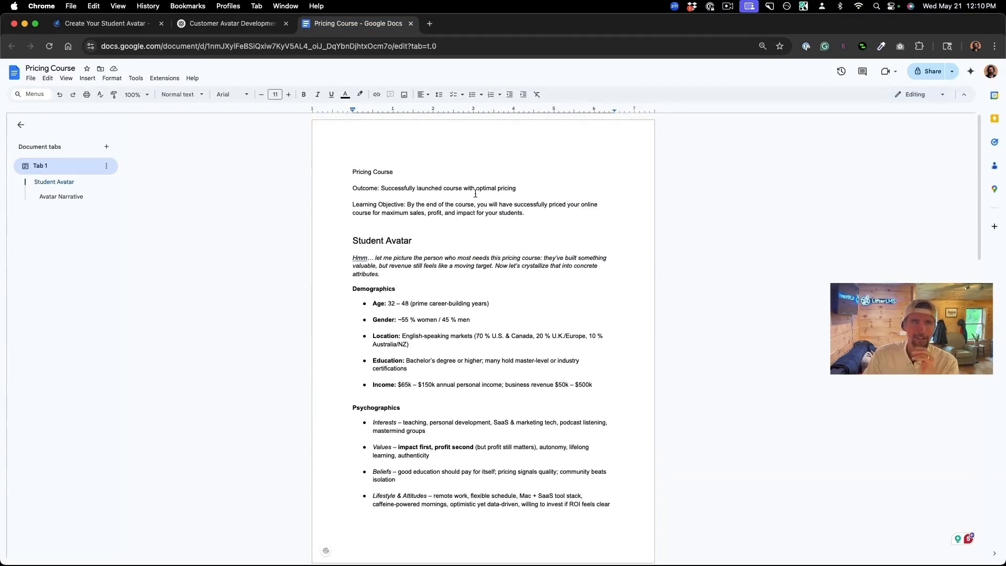
{"action": "left_click", "coordinate": [245, 25]}
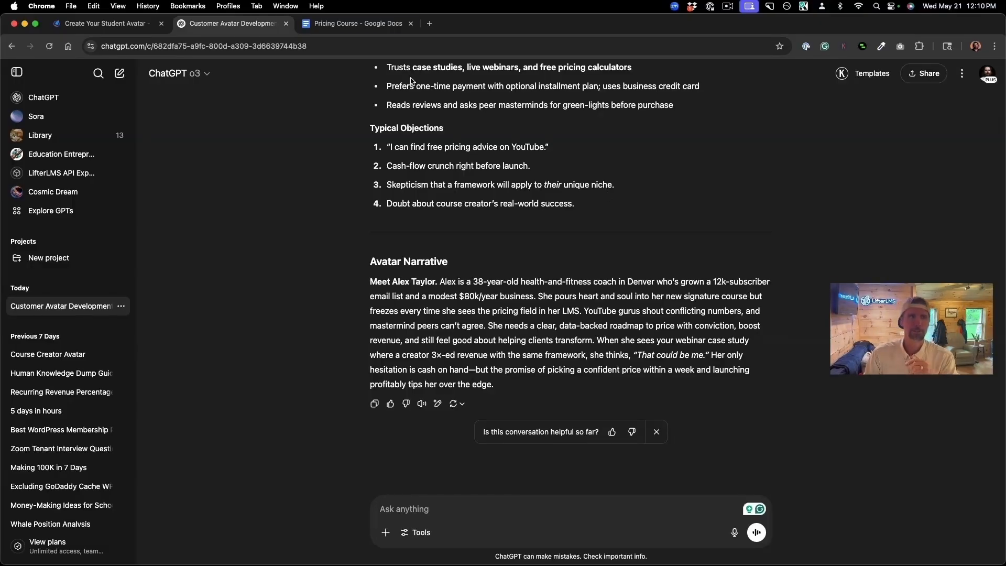
Review Prompt 1 in the Create Your Student Avatar lesson and the start of the Create Your Human Knowledge Dump lesson.
{"action": "left_click", "coordinate": [123, 25]}
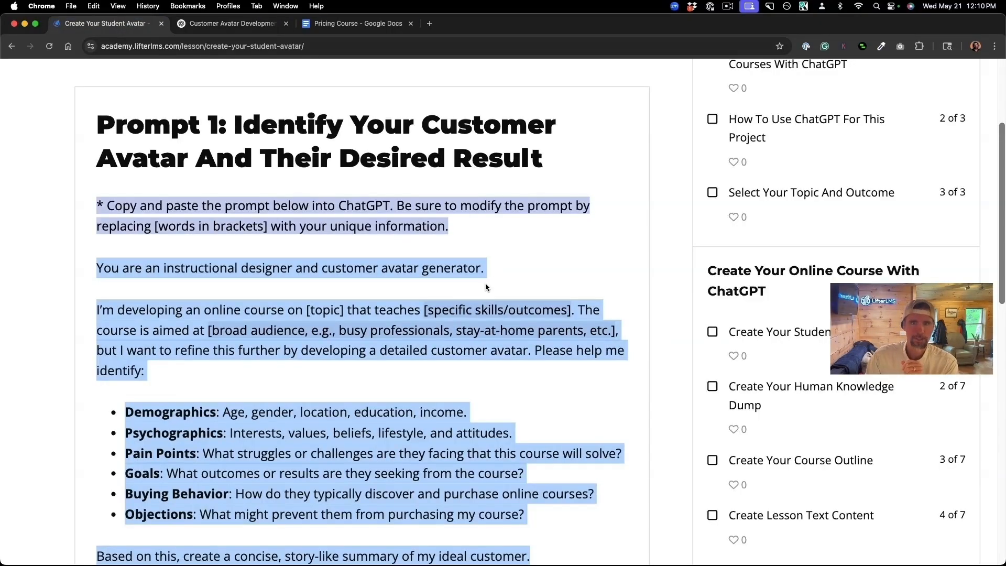
{"action": "scroll", "coordinate": [486, 283], "scroll_direction": "down", "scroll_amount": 3}
{"action": "left_click", "coordinate": [468, 303]}
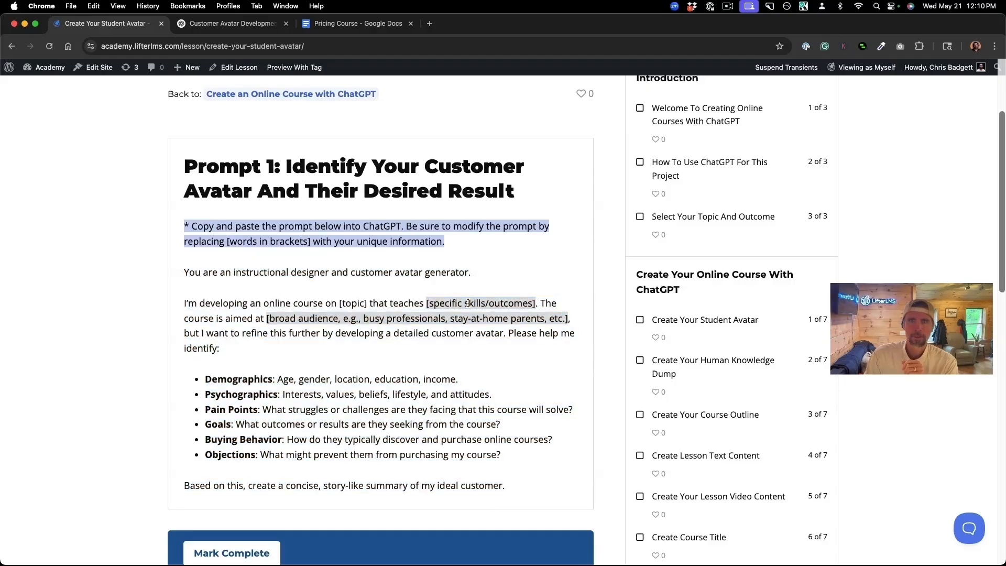
{"action": "scroll", "coordinate": [468, 304], "scroll_direction": "up", "scroll_amount": 2}
{"action": "scroll", "coordinate": [468, 304], "scroll_direction": "down", "scroll_amount": 3}
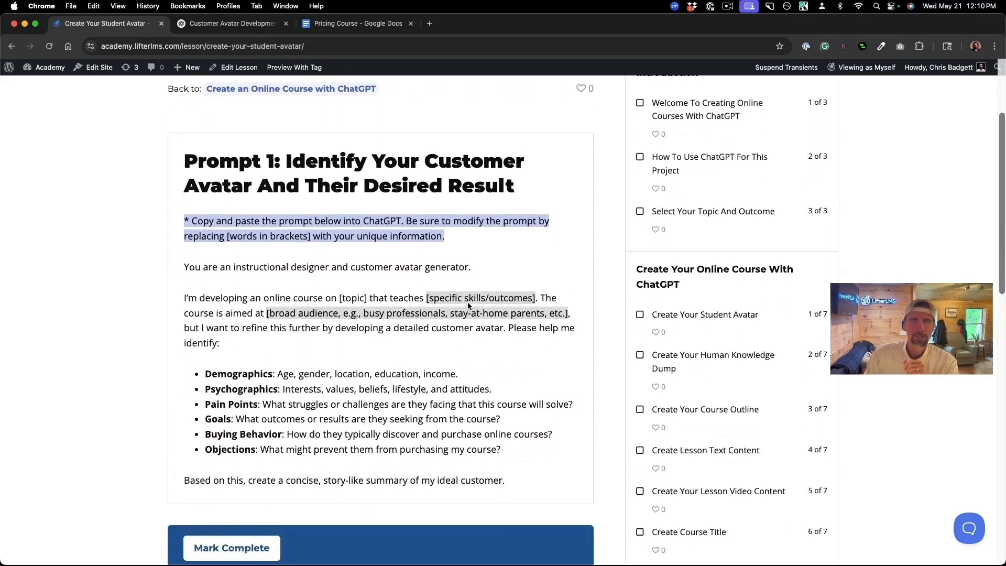
{"action": "scroll", "coordinate": [468, 303], "scroll_direction": "up", "scroll_amount": 2}
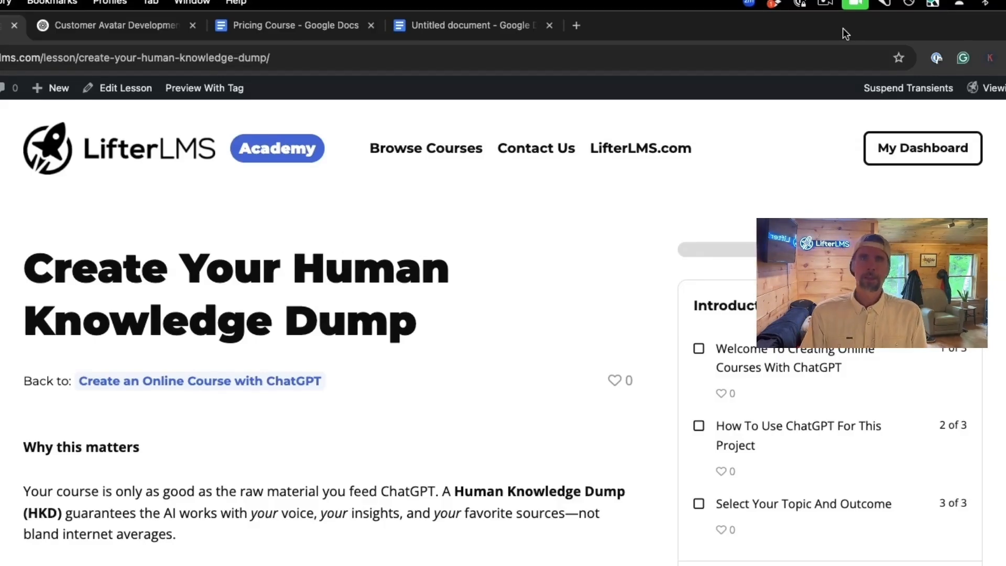
{"action": "scroll", "coordinate": [553, 447], "scroll_direction": "down", "scroll_amount": 3}
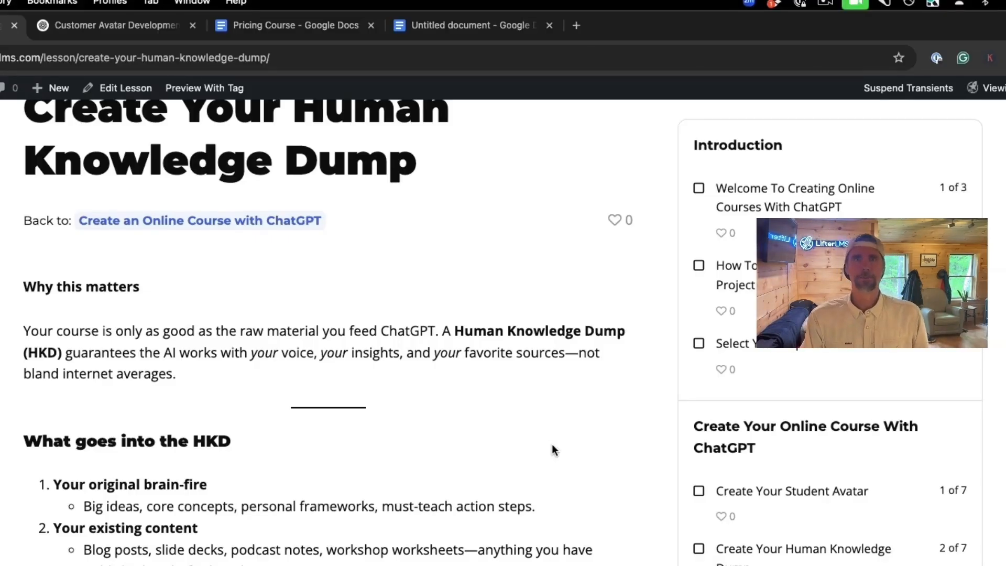
{"action": "scroll", "coordinate": [552, 445], "scroll_direction": "up", "scroll_amount": 3}
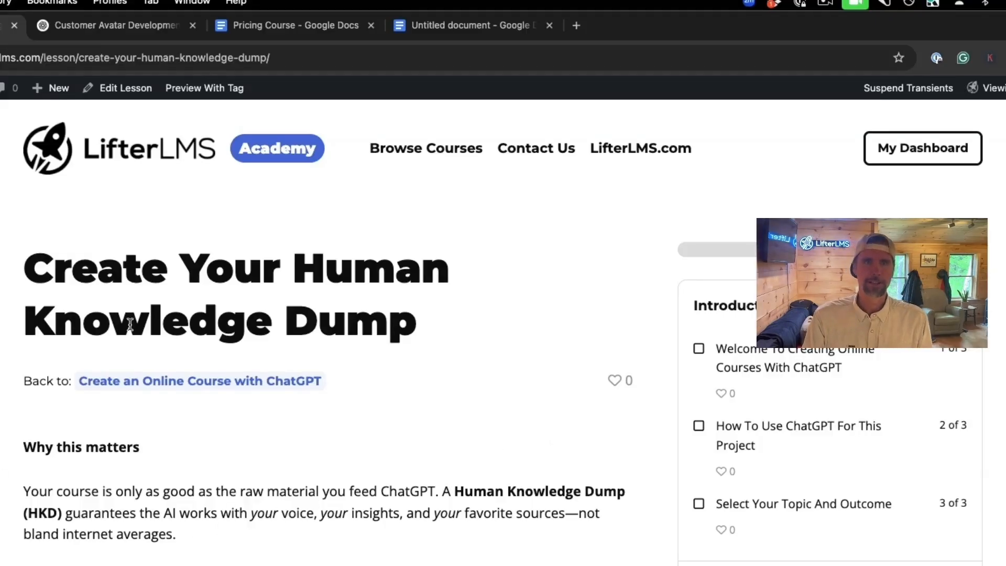
Enter the title line "Pricing Course Human Knowledge Dump" in the untitled Google Docs document.
{"action": "left_click", "coordinate": [452, 24]}
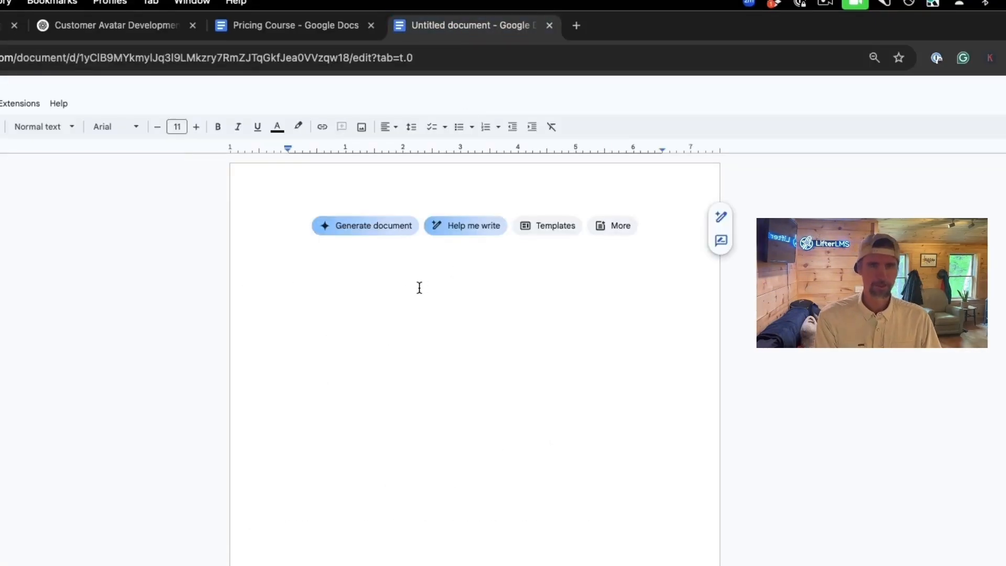
{"action": "type", "text": "Pricin"}
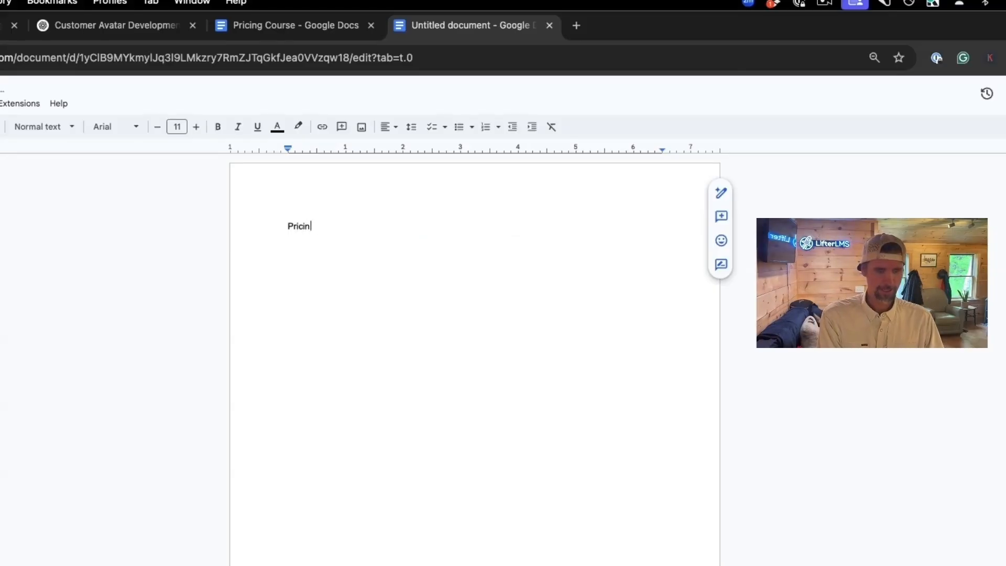
{"action": "type", "text": "g Course"}
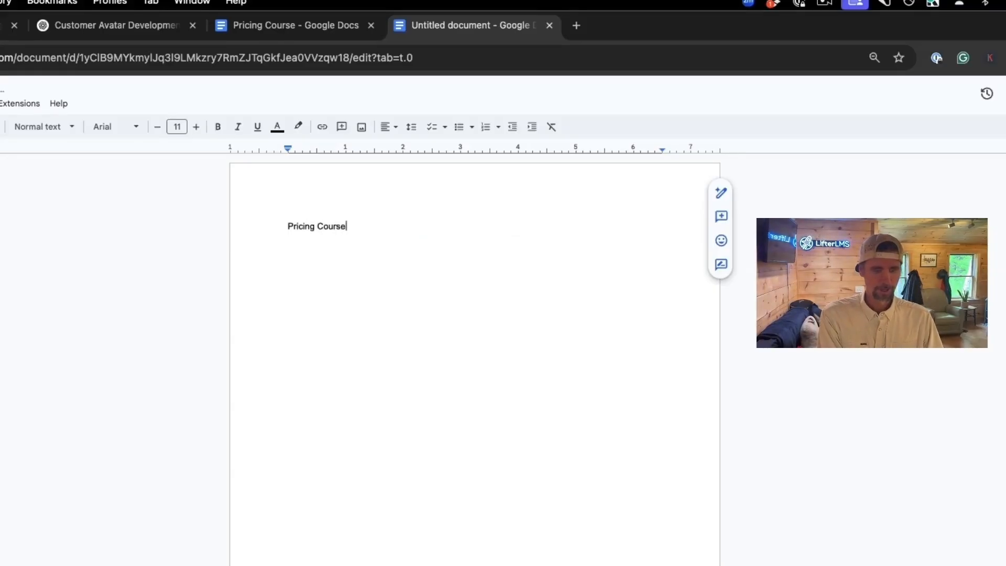
{"action": "type", "text": " Human Know"}
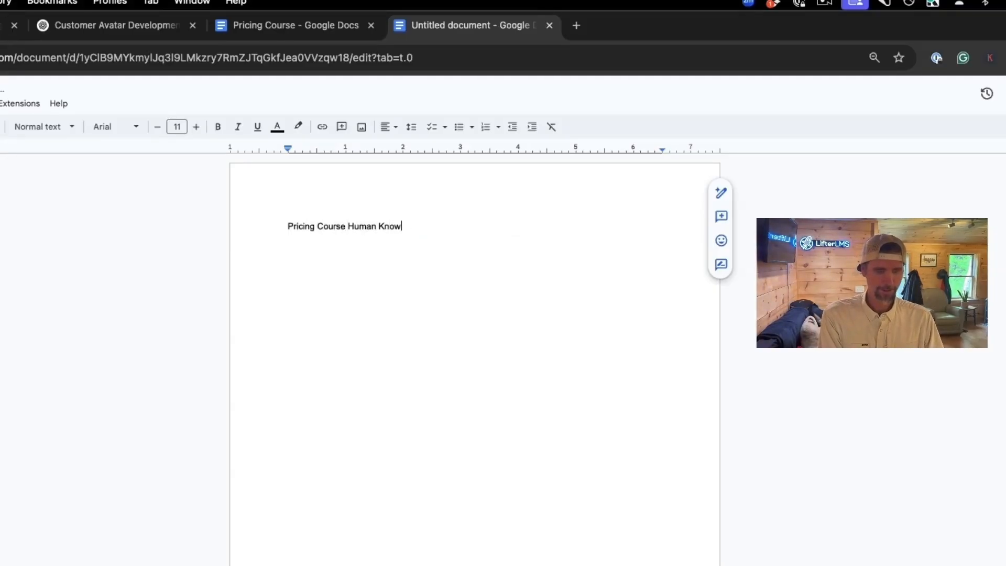
{"action": "type", "text": "ledge Dump"}
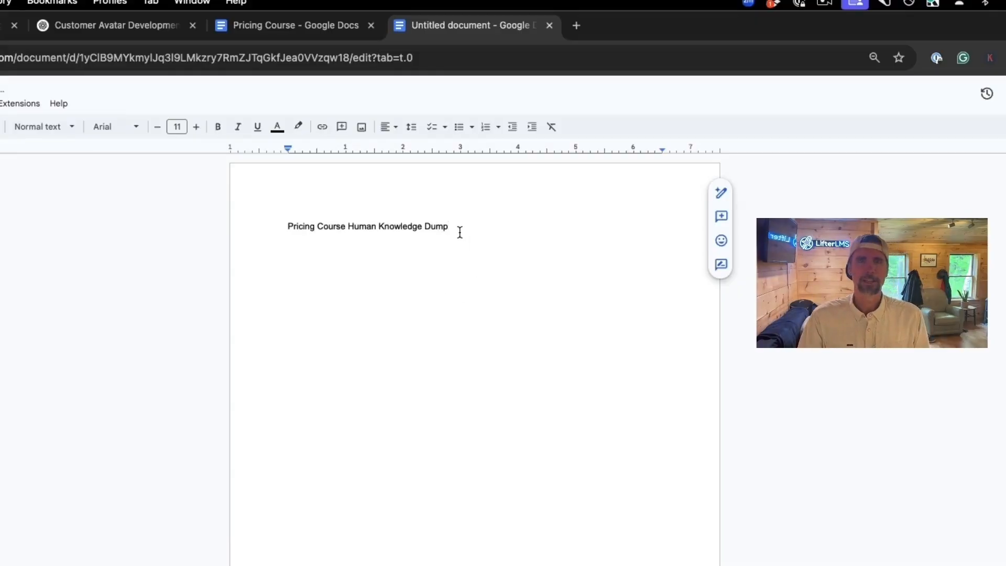
Format the "Pricing Course Human Knowledge Dump" line as Heading 2.
{"action": "left_click_drag", "start_coordinate": [455, 228], "coordinate": [279, 230]}
{"action": "left_click", "coordinate": [67, 128]}
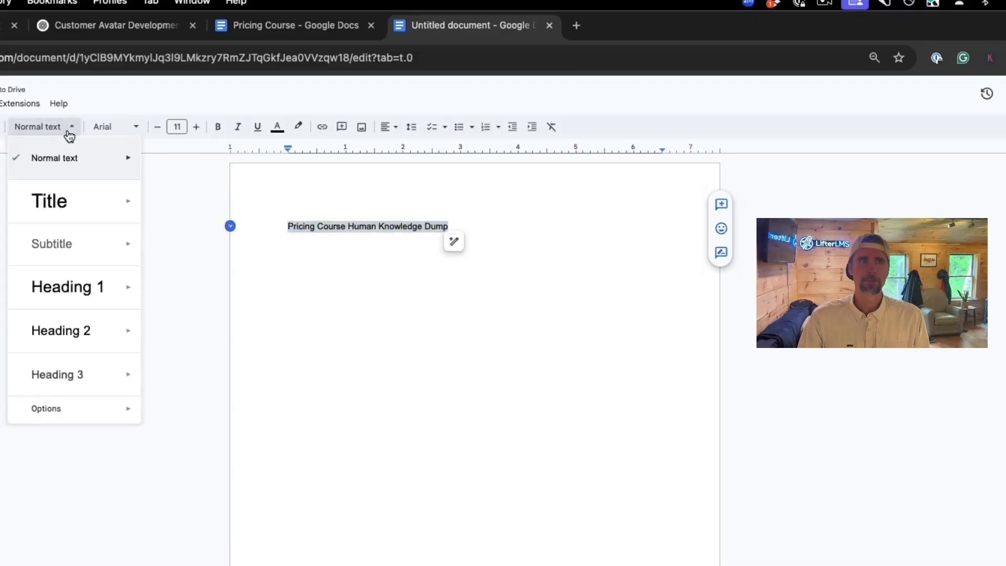
{"action": "left_click", "coordinate": [81, 330]}
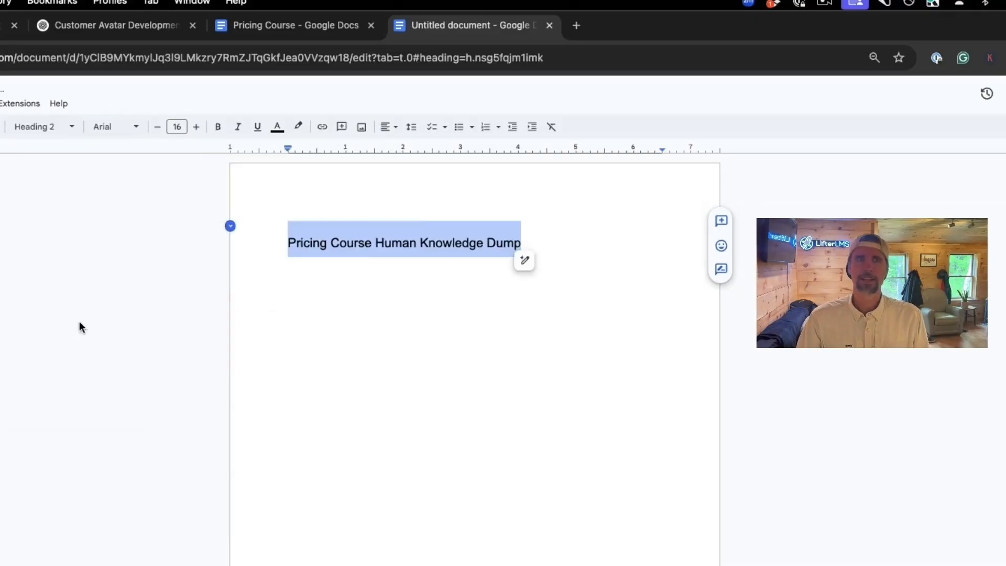
{"action": "left_click", "coordinate": [556, 233]}
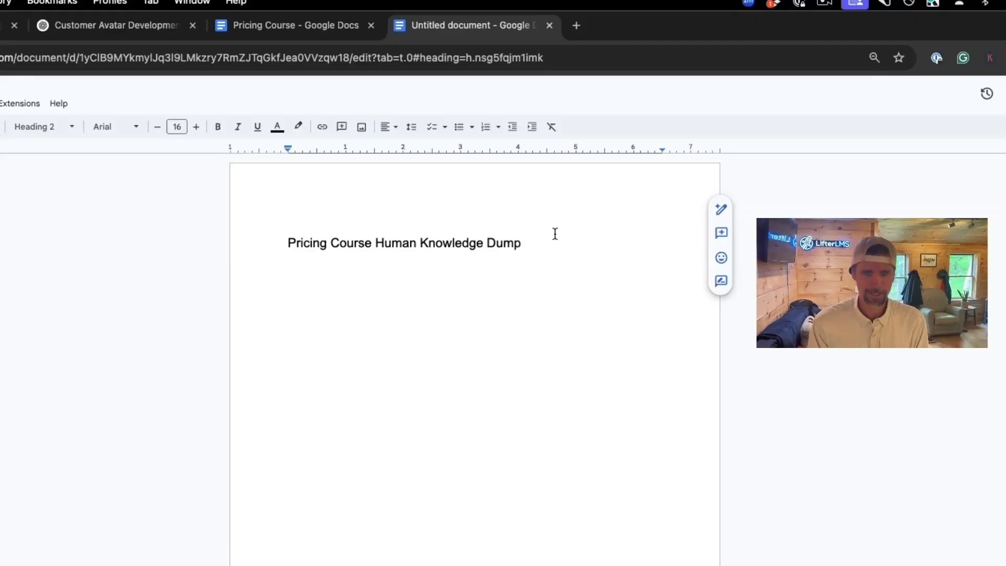
Add the normal-text line "Key things that pricing for courses" beneath the heading.
{"action": "key", "text": "Return"}
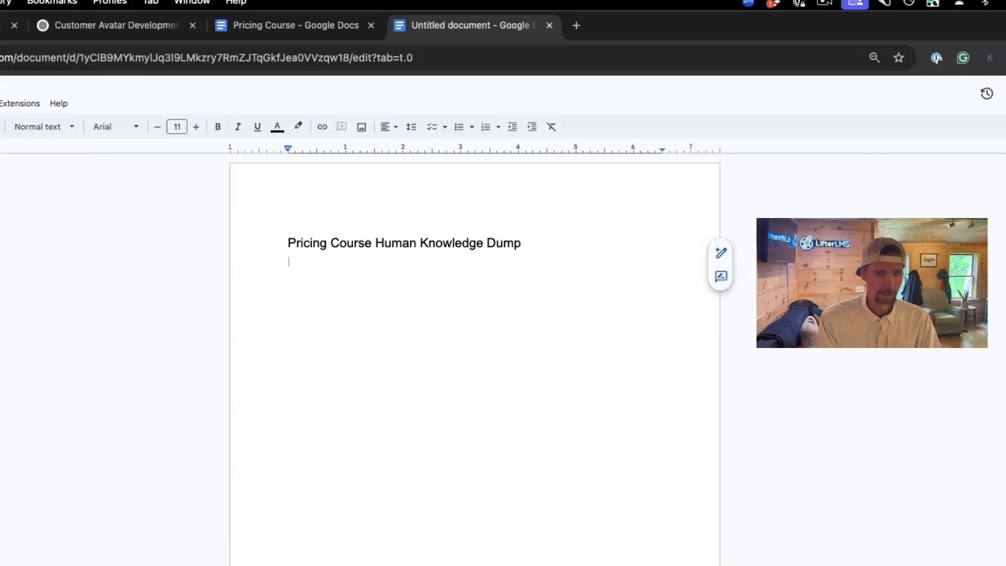
{"action": "type", "text": "Key"}
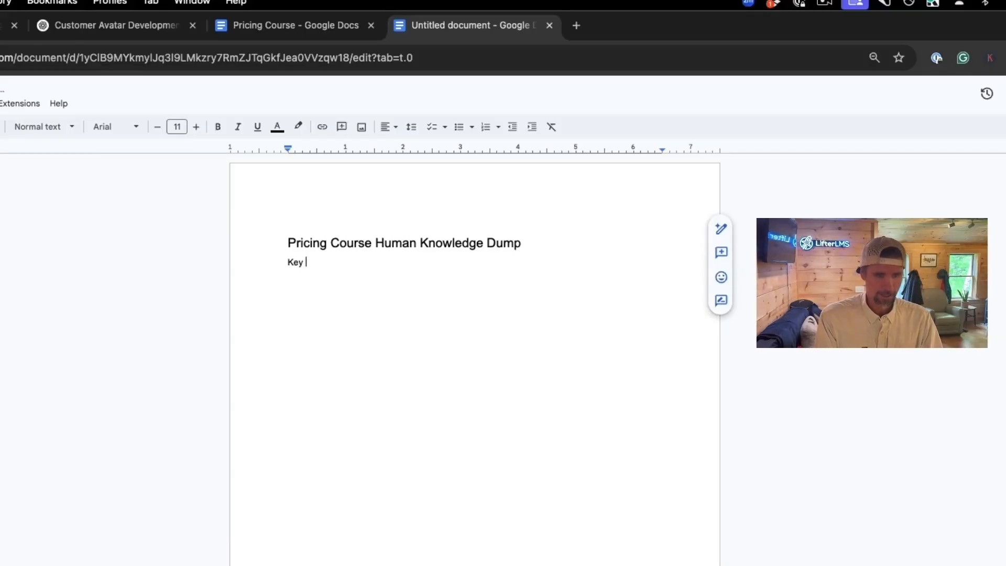
{"action": "type", "text": " things "}
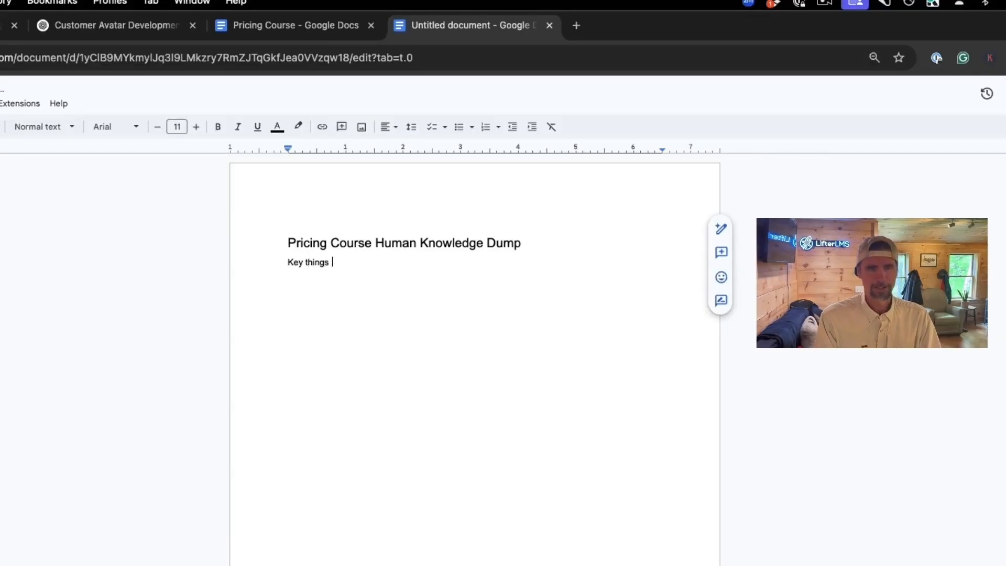
{"action": "type", "text": "tha"}
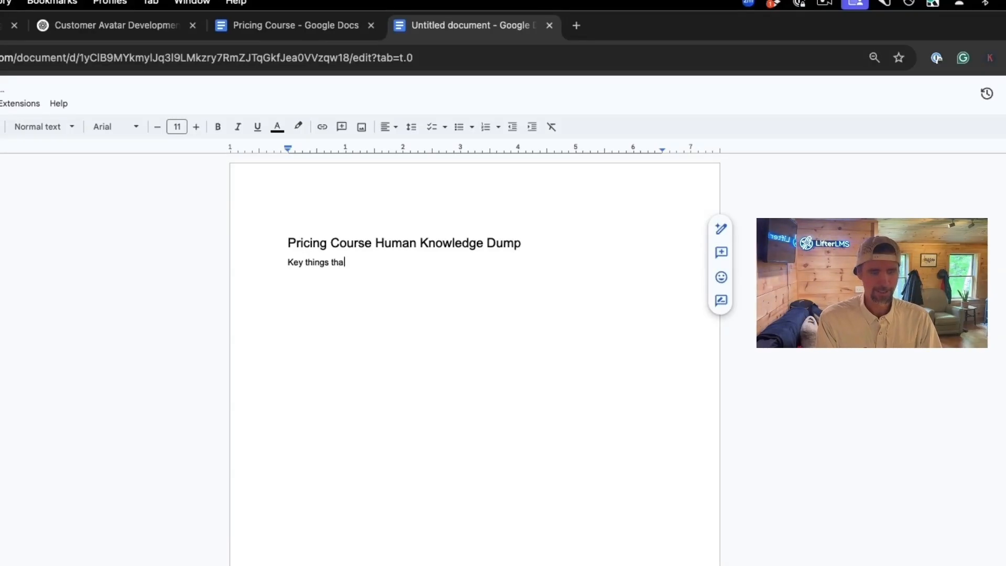
{"action": "type", "text": "t prici"}
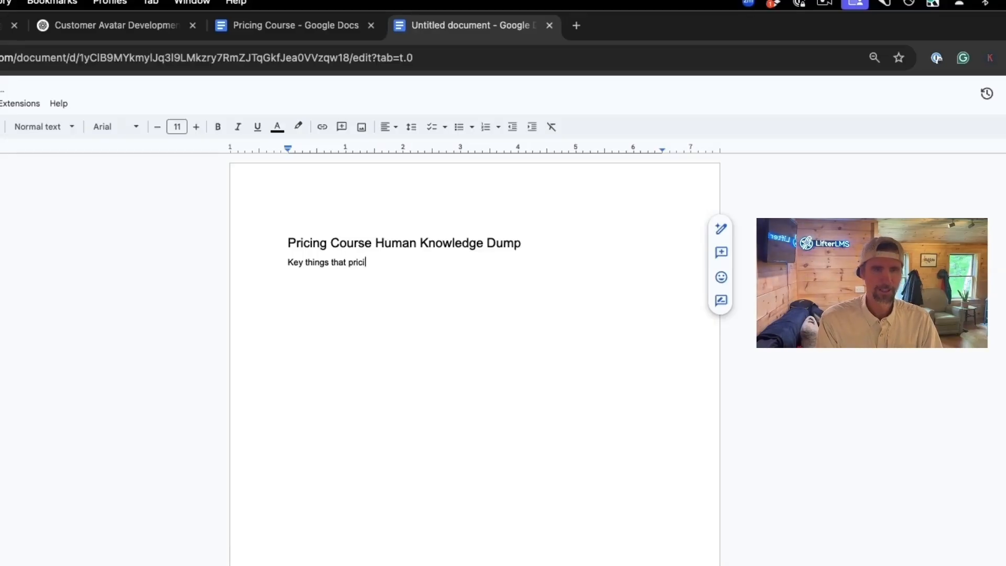
{"action": "type", "text": "ng for courses"}
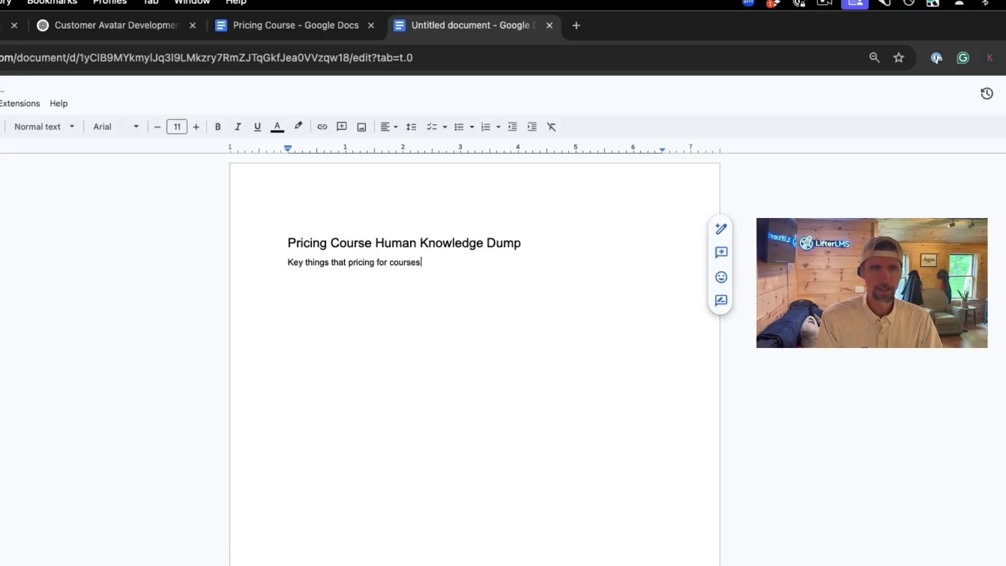
Start a numbered list below that line with "Percieved value of the outcome" as its first item.
{"action": "key", "text": "Return"}
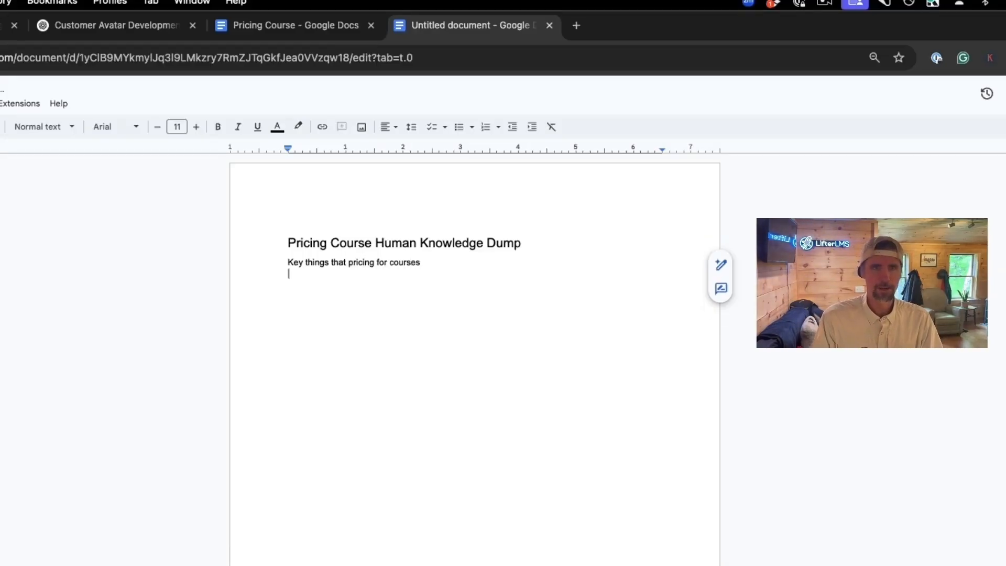
{"action": "left_click", "coordinate": [485, 128]}
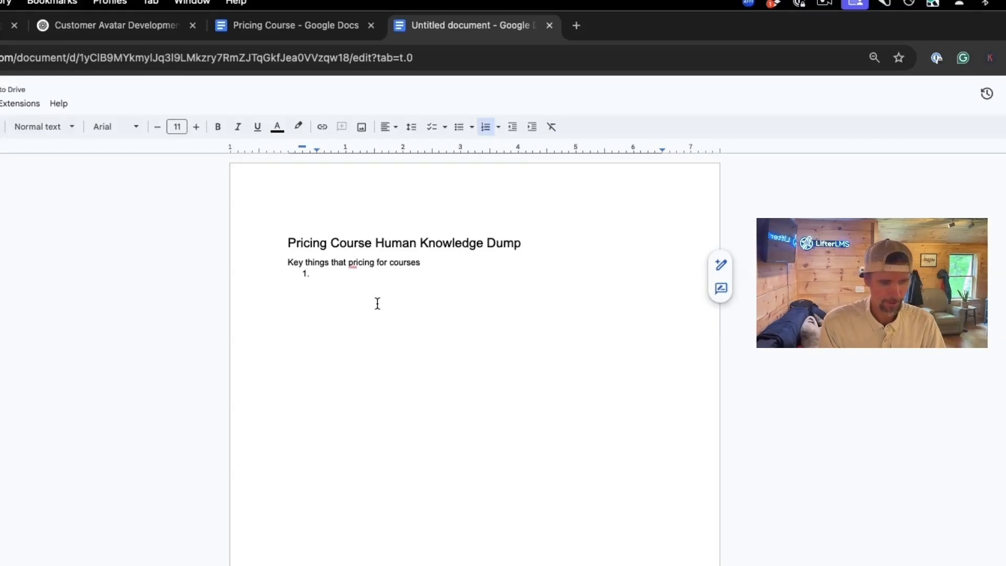
{"action": "type", "text": "Perciev"}
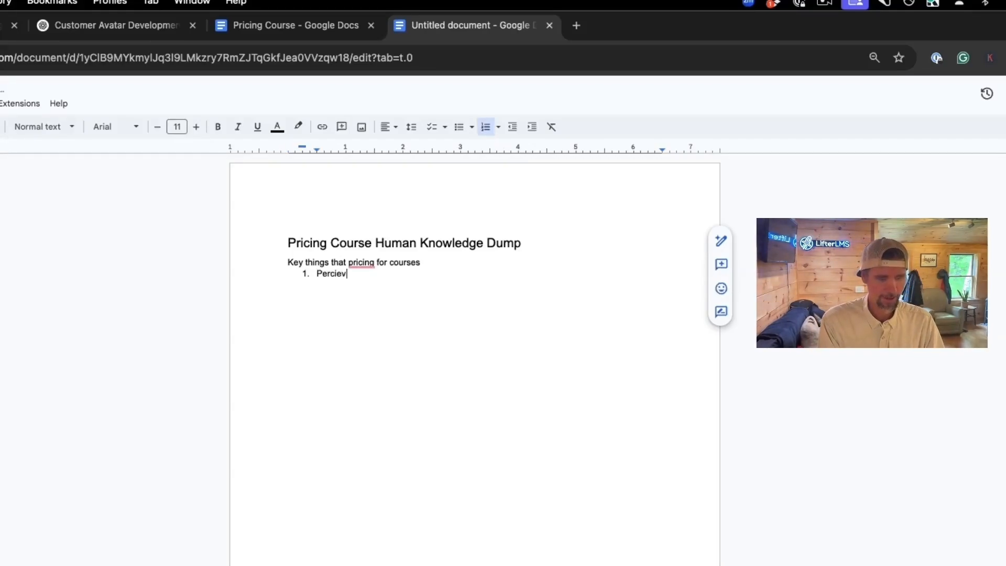
{"action": "type", "text": "ed value of"}
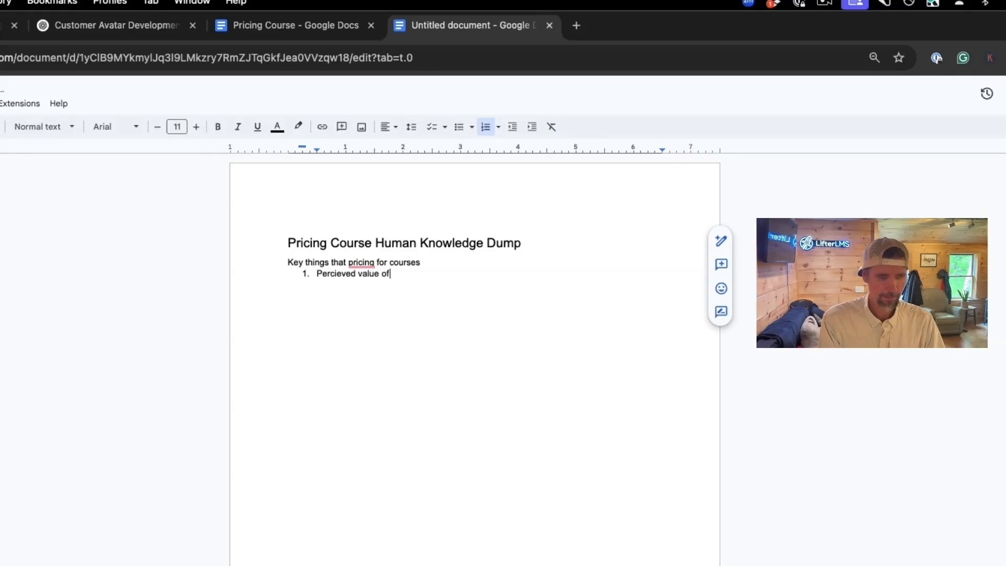
{"action": "type", "text": " the outcome"}
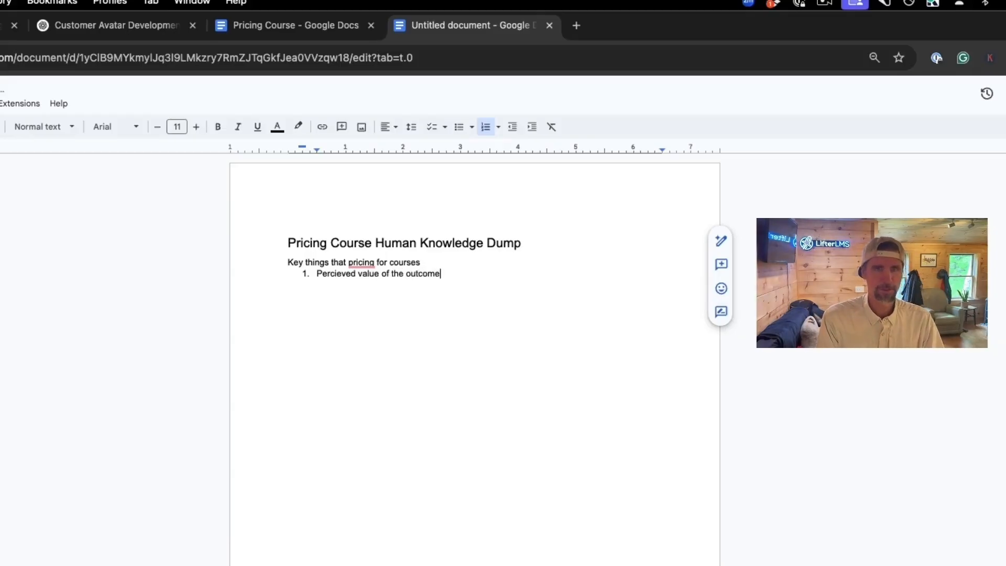
Add "Market willingness to pay" as the second item of the numbered list.
{"action": "key", "text": "Return"}
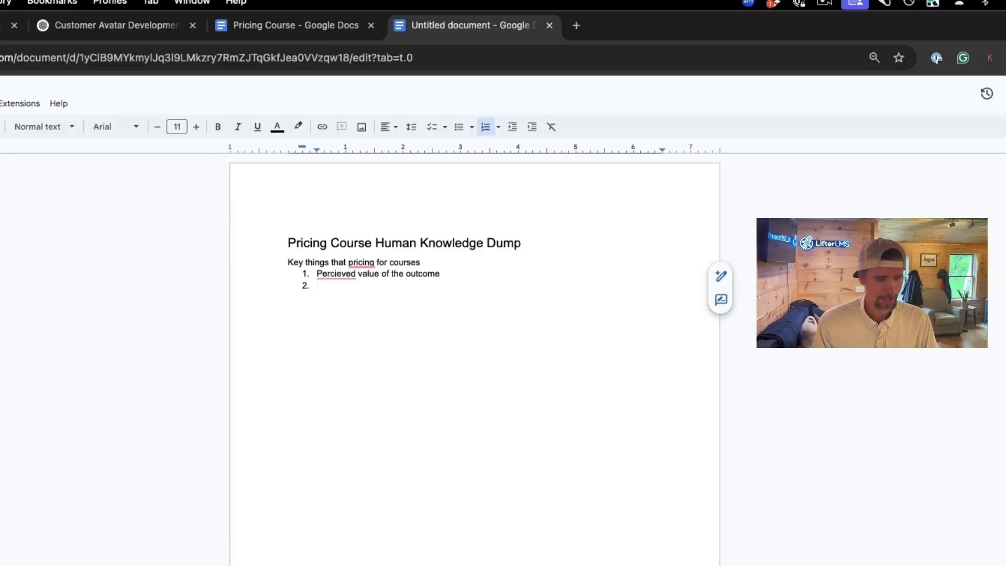
{"action": "type", "text": "Marke"}
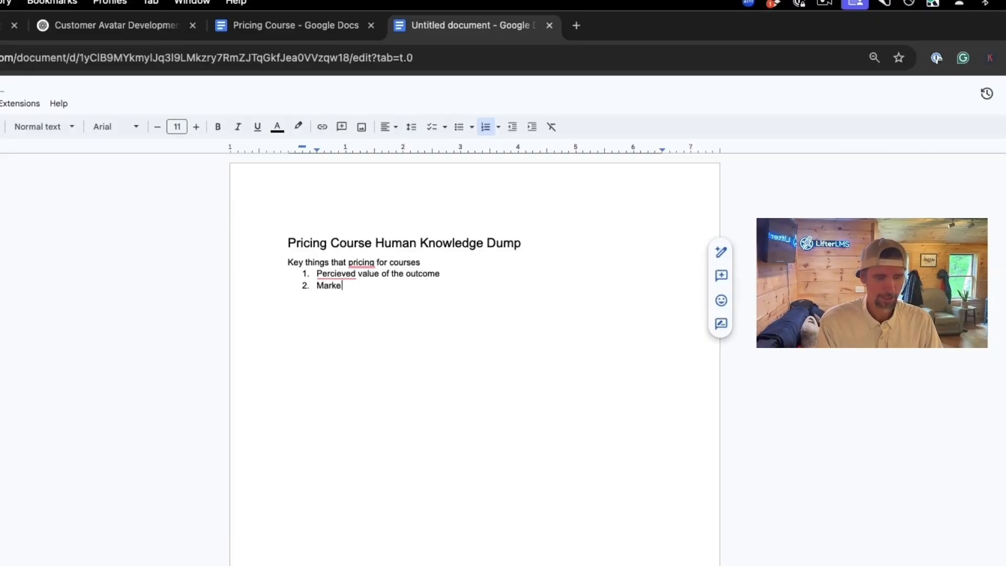
{"action": "type", "text": "t willingn"}
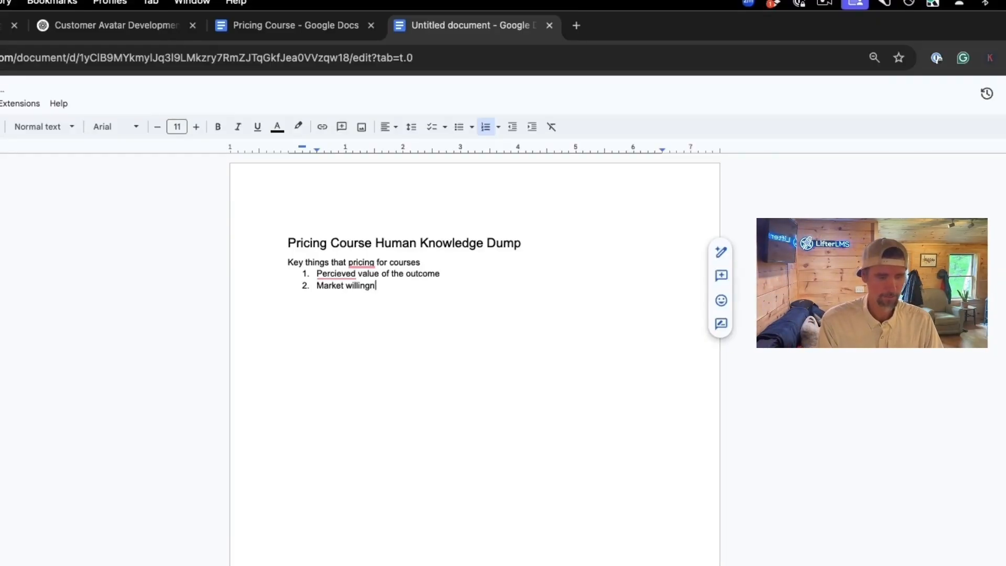
{"action": "type", "text": "ess to paty"}
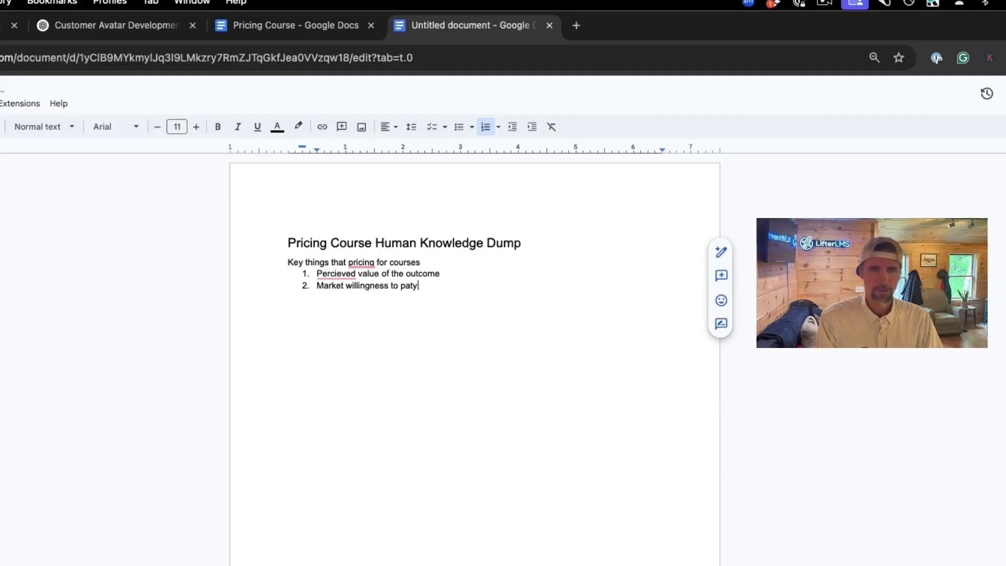
{"action": "key", "text": "BackSpace"}
{"action": "key", "text": "BackSpace"}
{"action": "type", "text": "y"}
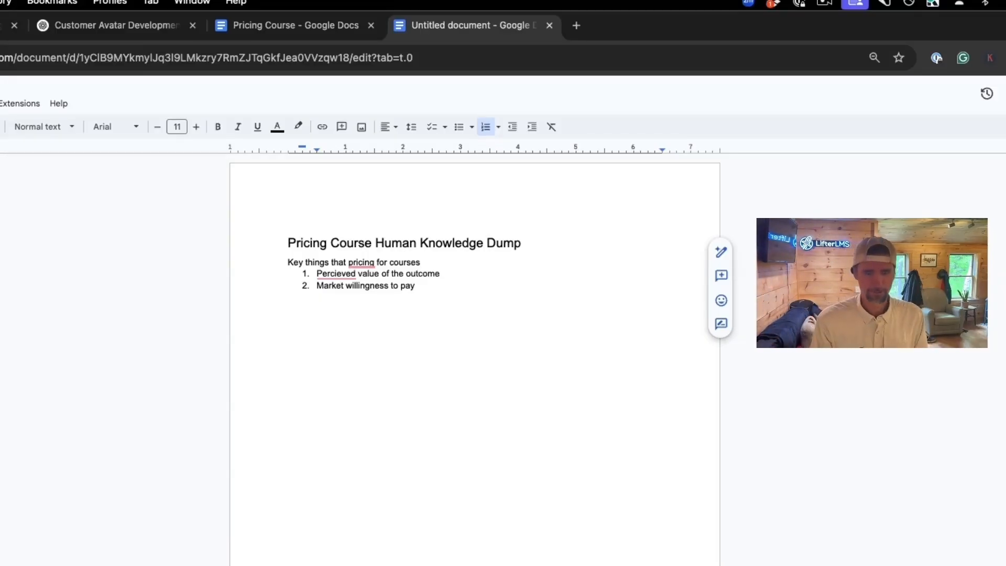
Add "Level of support" as the third item of the numbered list.
{"action": "key", "text": "Return"}
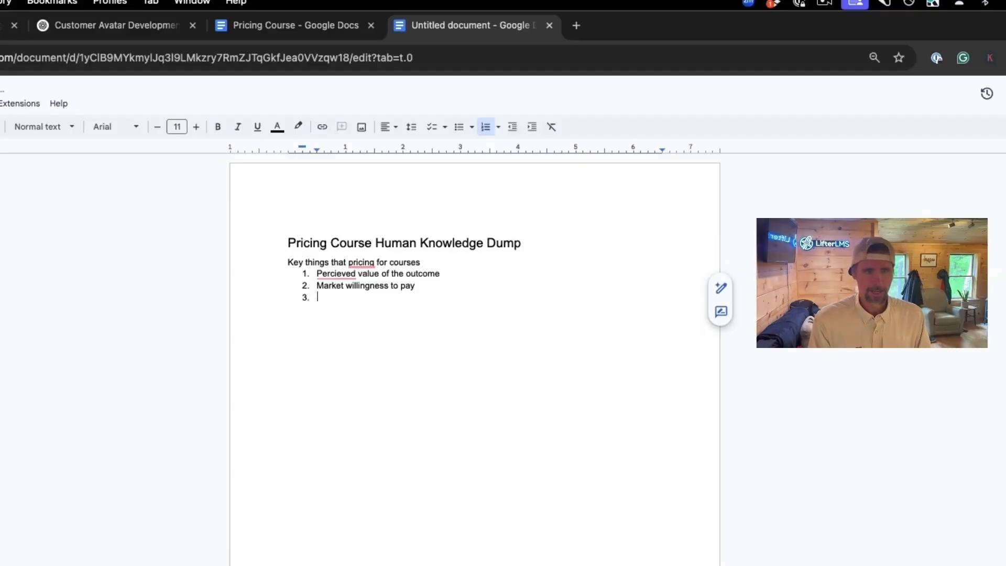
{"action": "type", "text": "Lev"}
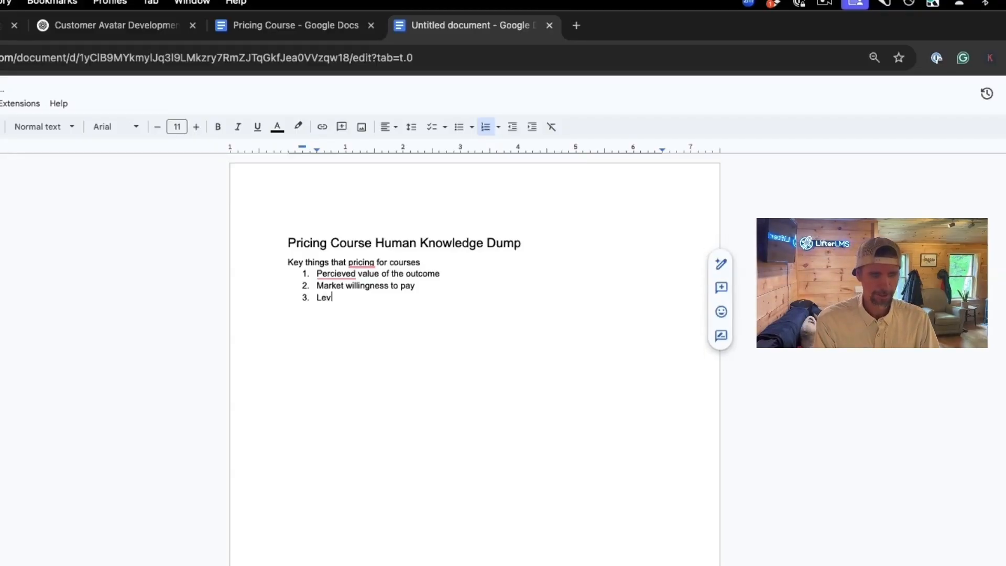
{"action": "type", "text": "el of suppoty"}
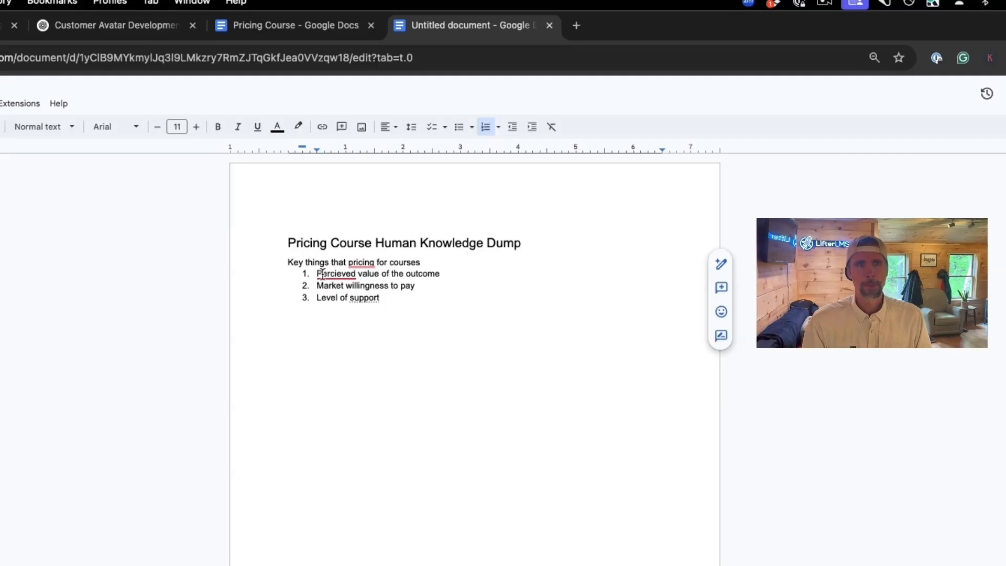
Correct the misspelled first word of list item 1 to "Perceived" using the spelling suggestion.
{"action": "mouse_move", "coordinate": [330, 273]}
{"action": "left_click", "coordinate": [342, 313]}
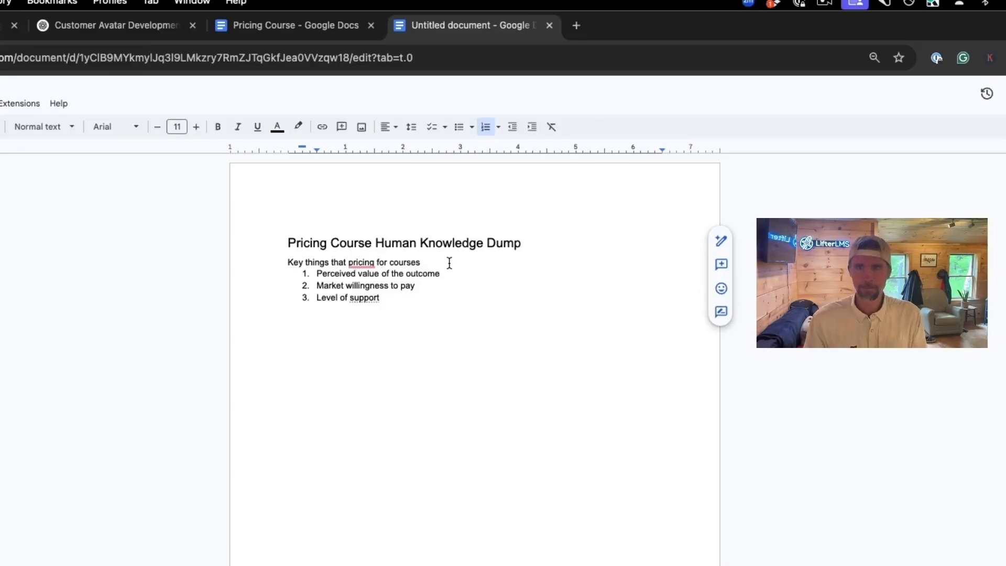
{"action": "scroll", "coordinate": [449, 263], "scroll_direction": "down", "scroll_amount": 2}
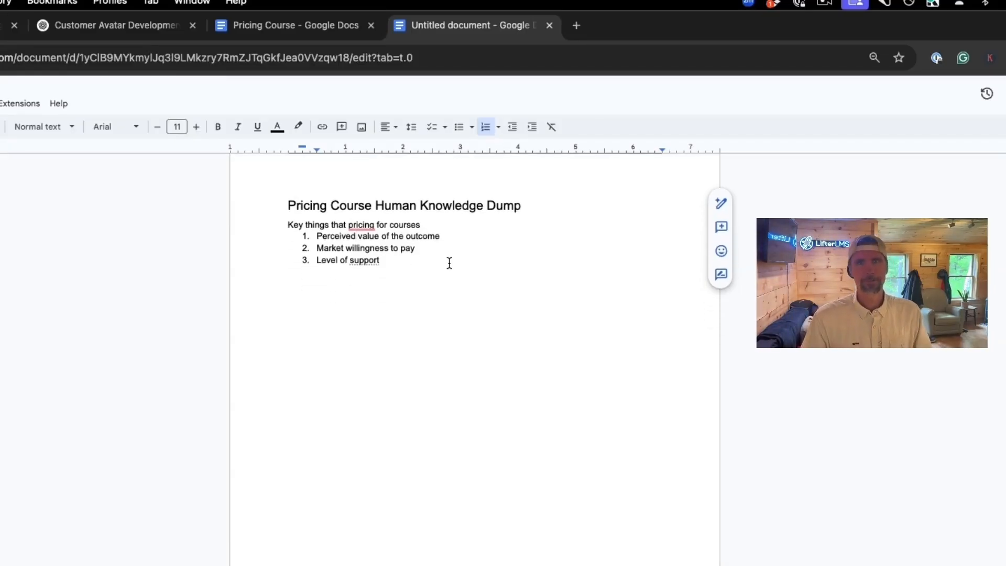
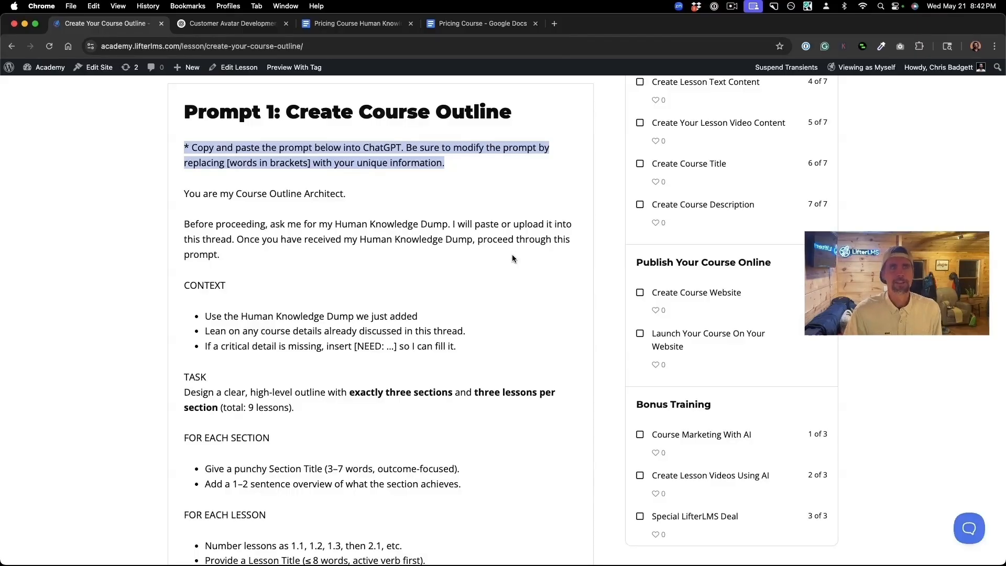
Copy the full Create Course Outline prompt, from "You are my Course Outline Architect" through 3.3, and paste it into the customer avatar chat in ChatGPT.
{"action": "scroll", "coordinate": [512, 254], "scroll_direction": "up", "scroll_amount": 1}
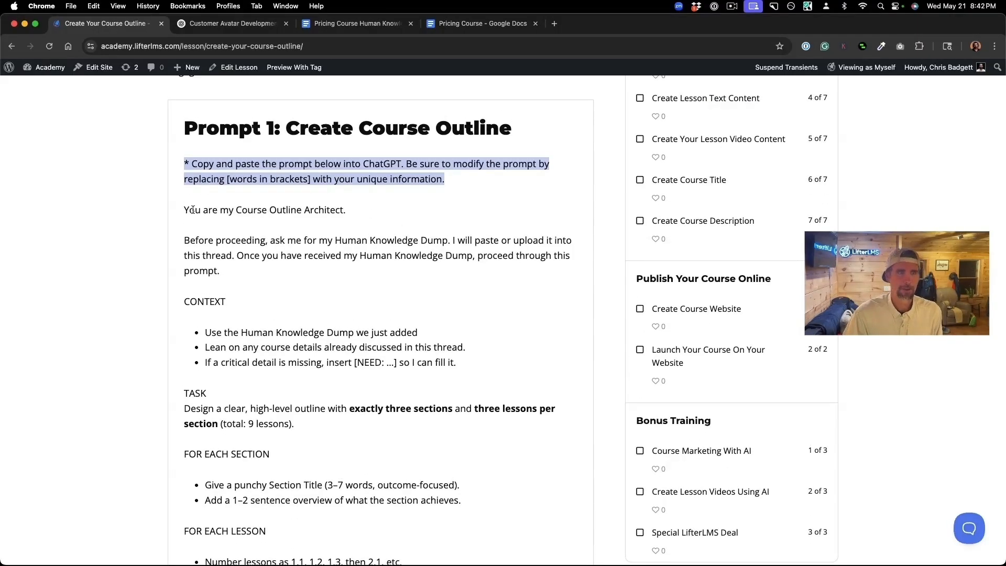
{"action": "left_click_drag", "start_coordinate": [185, 209], "coordinate": [410, 464]}
{"action": "key", "text": "ctrl+Up"}
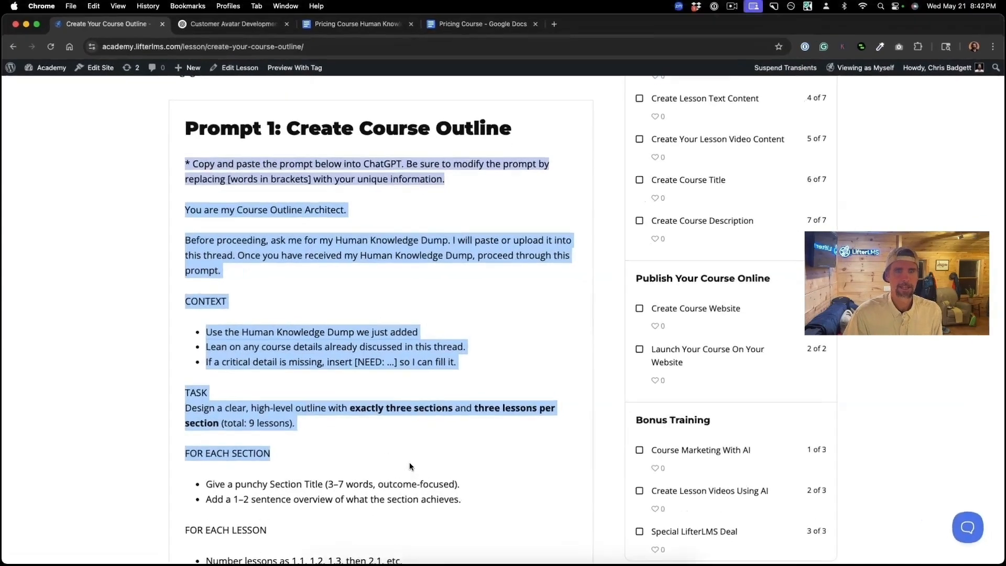
{"action": "scroll", "coordinate": [411, 467], "scroll_direction": "down", "scroll_amount": 1}
{"action": "scroll", "coordinate": [411, 467], "scroll_direction": "up", "scroll_amount": 1}
{"action": "left_click_drag", "start_coordinate": [185, 235], "coordinate": [316, 493]}
{"action": "key", "text": "super+c"}
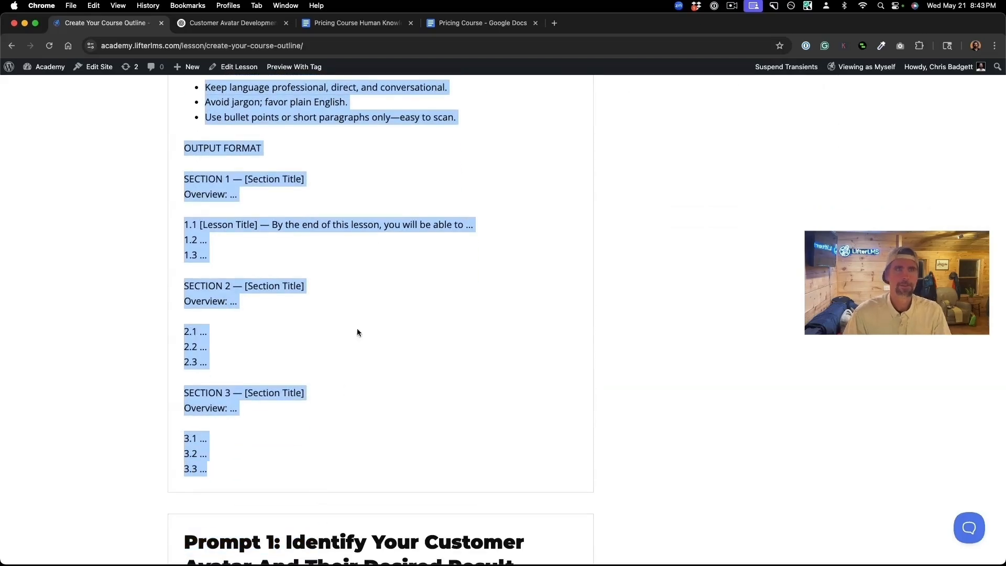
{"action": "left_click", "coordinate": [267, 27]}
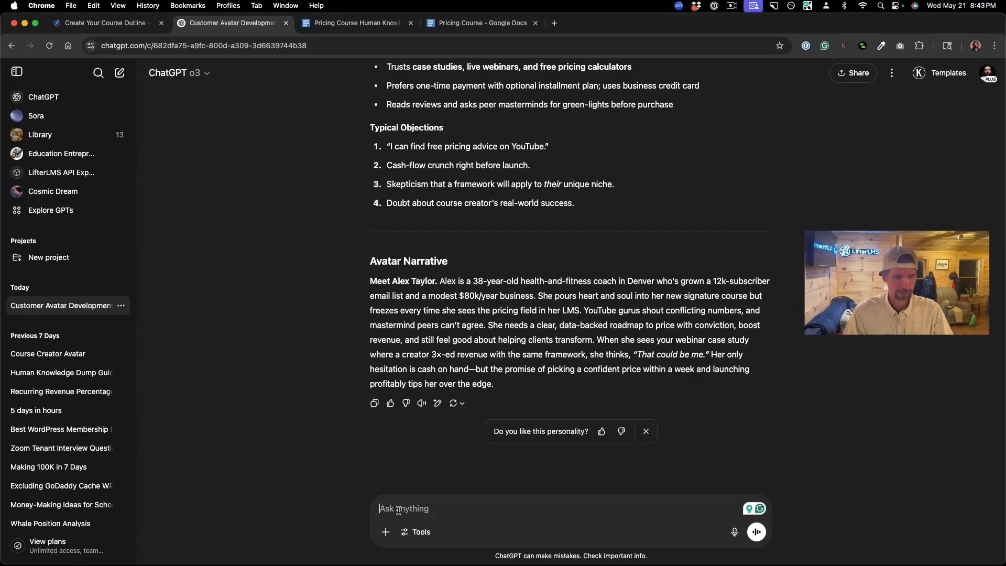
{"action": "key", "text": "super+v"}
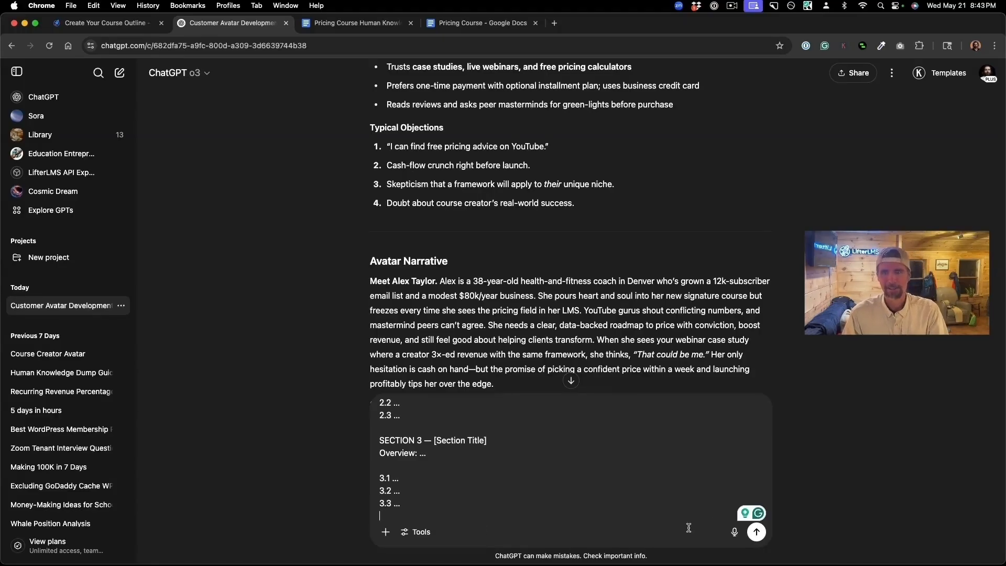
Submit the Create Course Outline prompt to ChatGPT and look over the response.
{"action": "left_click", "coordinate": [757, 533]}
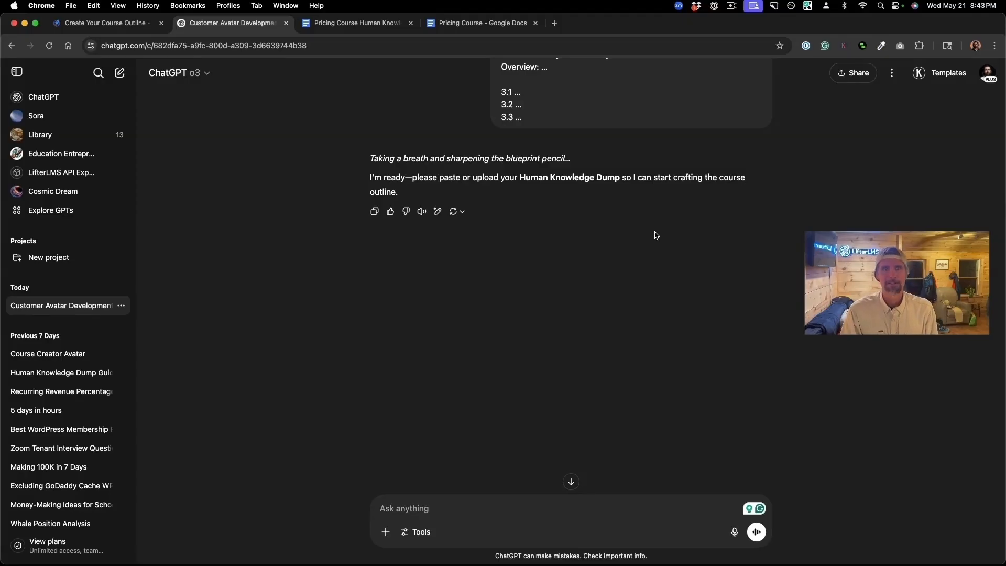
{"action": "scroll", "coordinate": [656, 235], "scroll_direction": "up", "scroll_amount": 5}
{"action": "scroll", "coordinate": [657, 236], "scroll_direction": "up", "scroll_amount": 2}
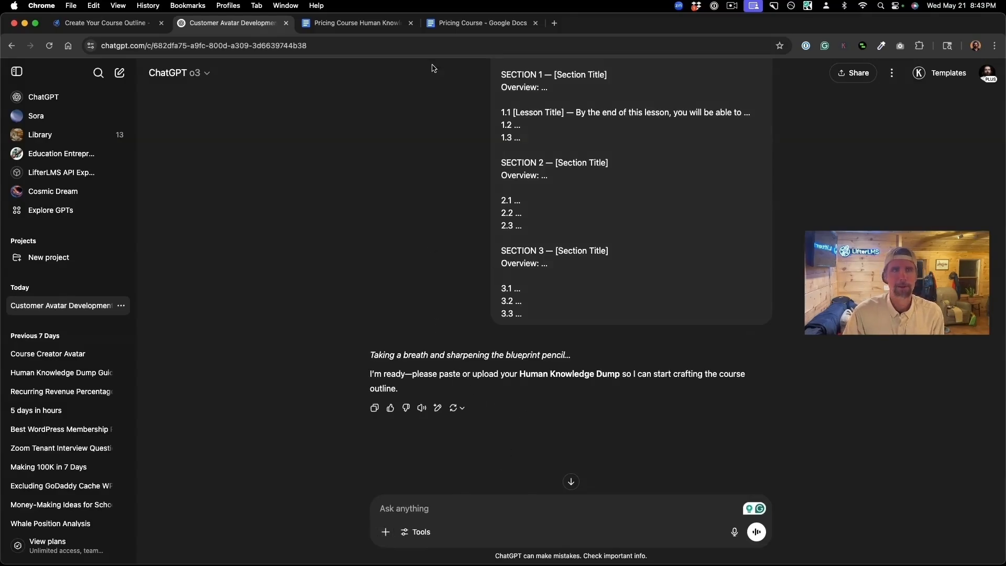
Copy the entire Pricing Course Human Knowledge Dump document and paste it into the customer avatar chat in ChatGPT.
{"action": "left_click", "coordinate": [388, 27]}
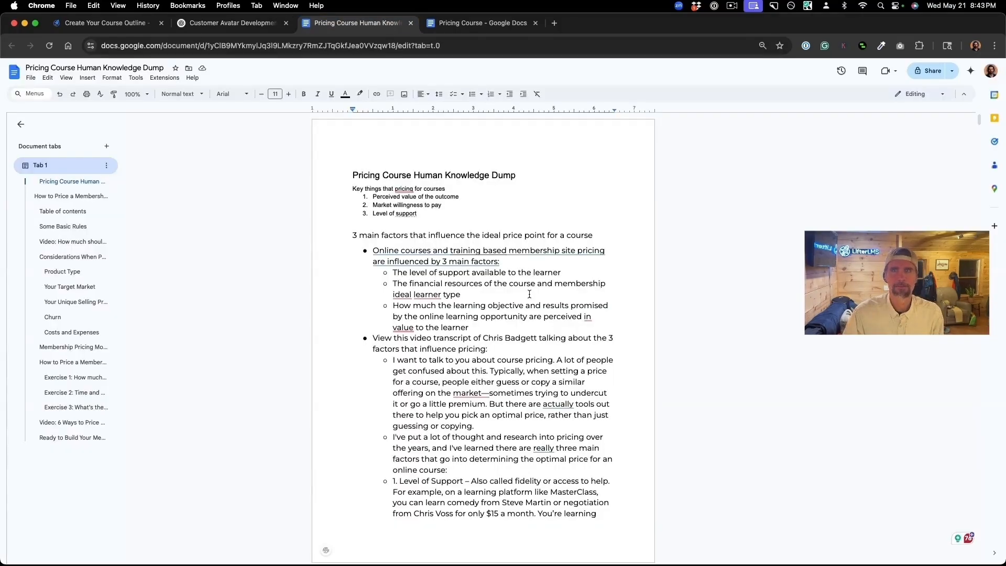
{"action": "scroll", "coordinate": [529, 294], "scroll_direction": "down", "scroll_amount": 1}
{"action": "scroll", "coordinate": [529, 295], "scroll_direction": "up", "scroll_amount": 1}
{"action": "scroll", "coordinate": [529, 295], "scroll_direction": "down", "scroll_amount": 1}
{"action": "left_click", "coordinate": [354, 171]}
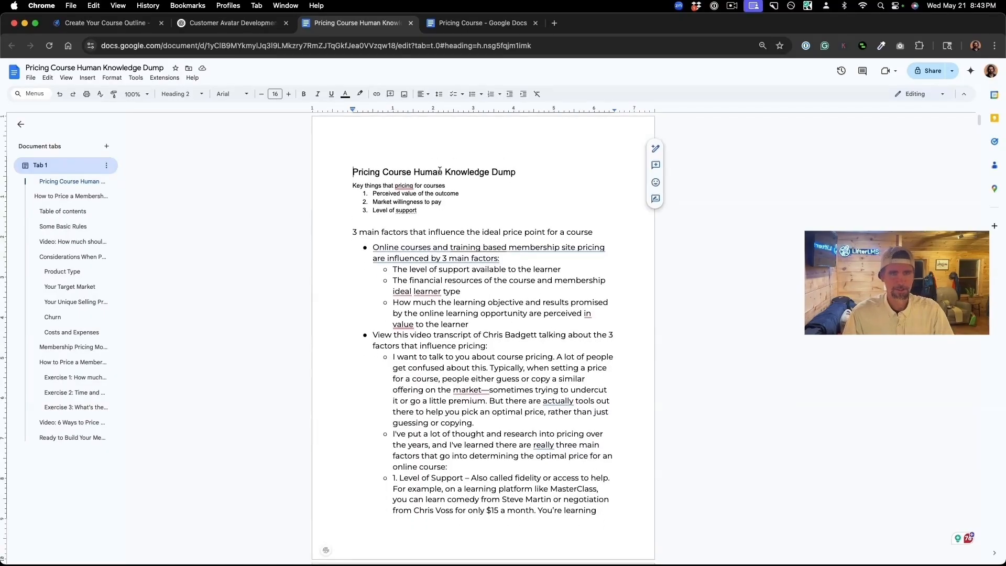
{"action": "left_click_drag", "start_coordinate": [448, 249], "coordinate": [395, 212]}
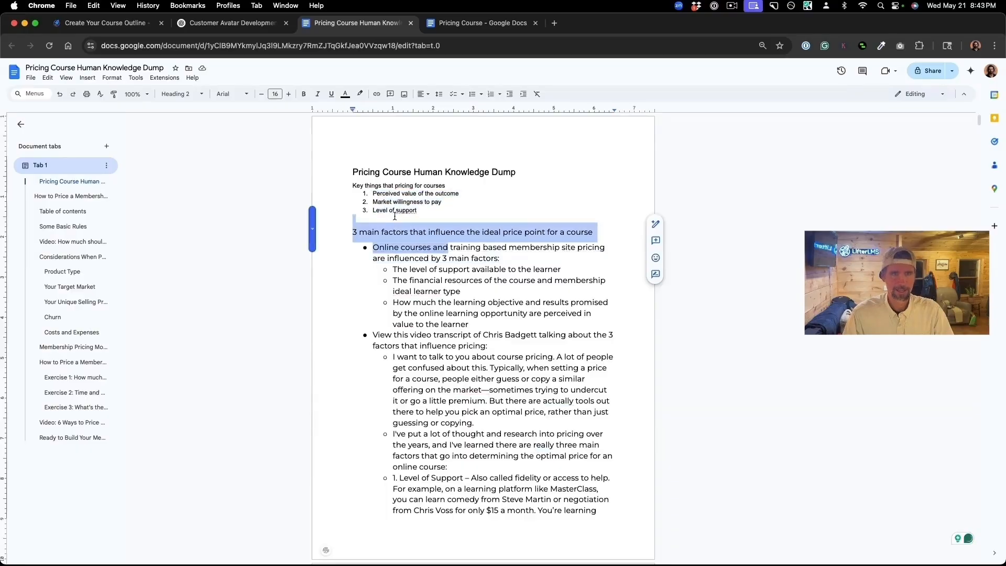
{"action": "left_click", "coordinate": [395, 217]}
{"action": "key", "text": "super+a"}
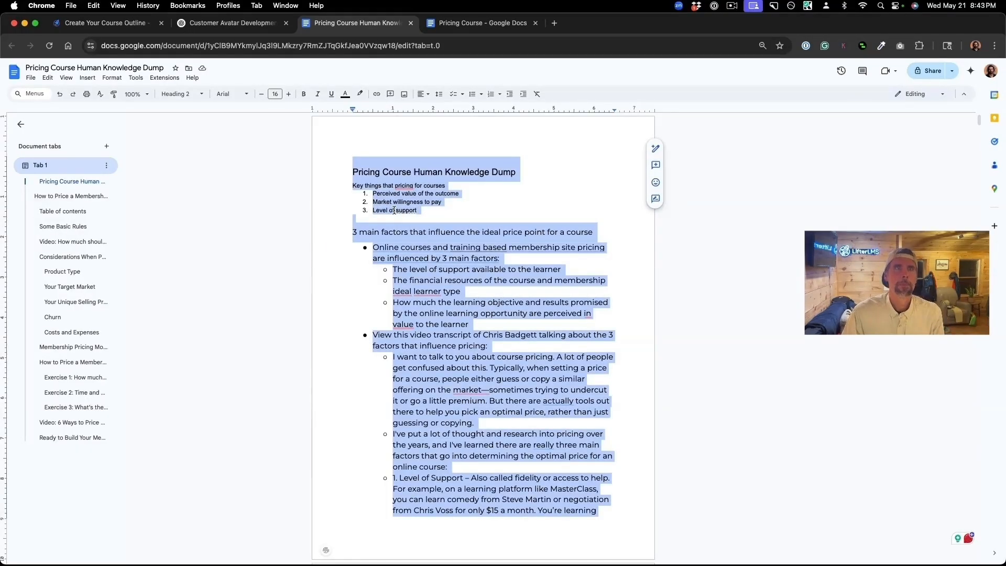
{"action": "left_click", "coordinate": [227, 25]}
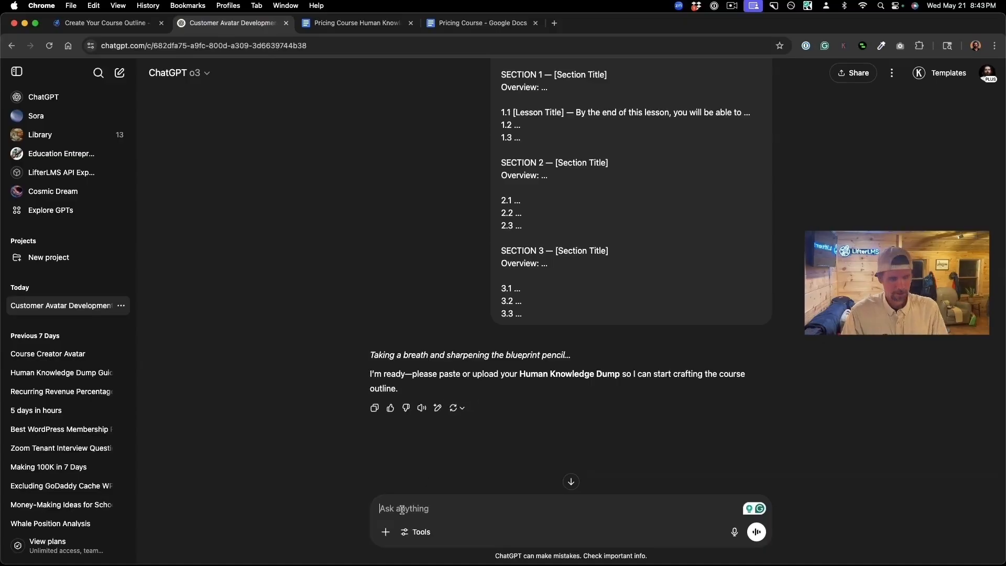
{"action": "key", "text": "super+v"}
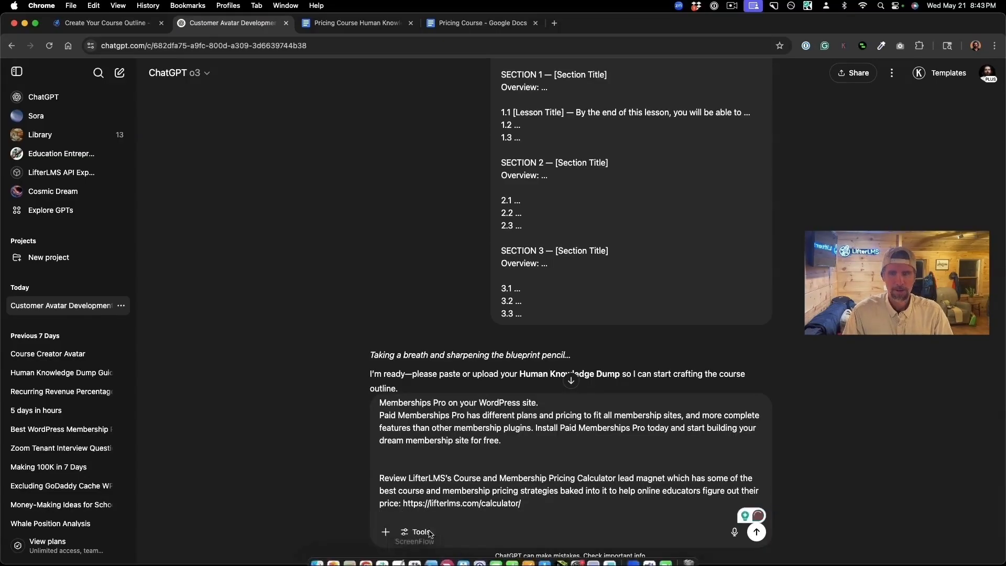
Send the pasted Human Knowledge Dump to ChatGPT and review the generated course outline.
{"action": "scroll", "coordinate": [469, 478], "scroll_direction": "up", "scroll_amount": 20}
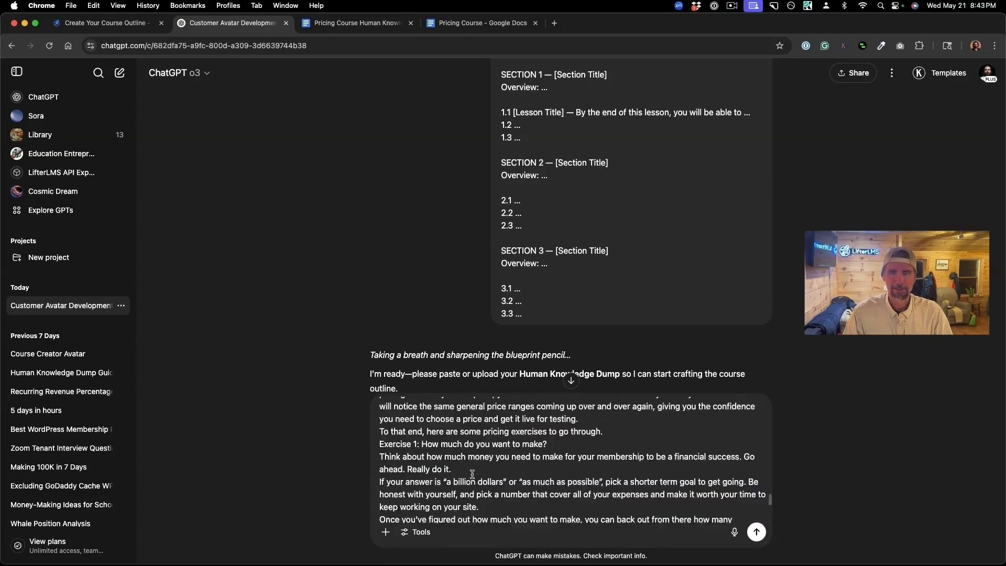
{"action": "scroll", "coordinate": [471, 474], "scroll_direction": "down", "scroll_amount": 20}
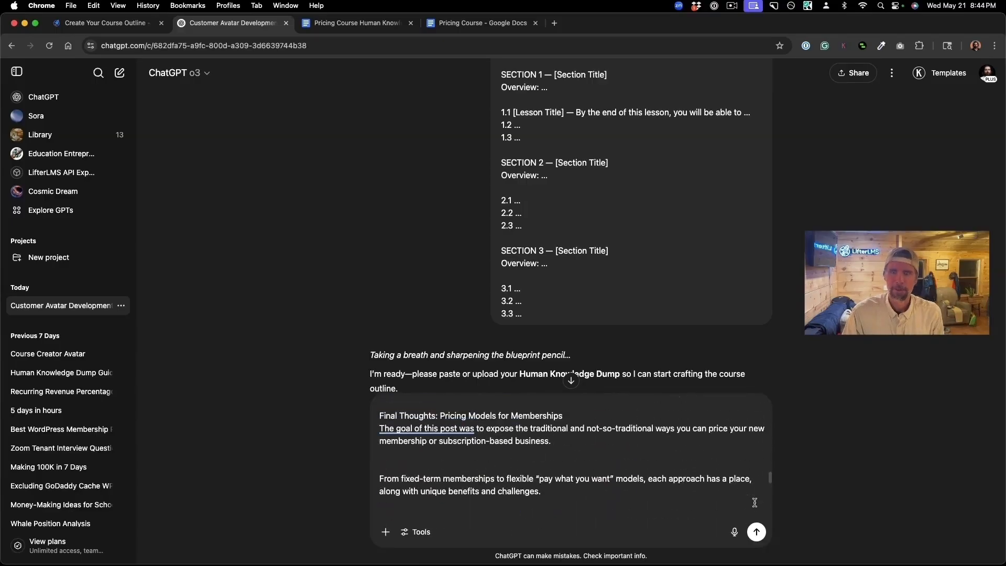
{"action": "left_click", "coordinate": [756, 532]}
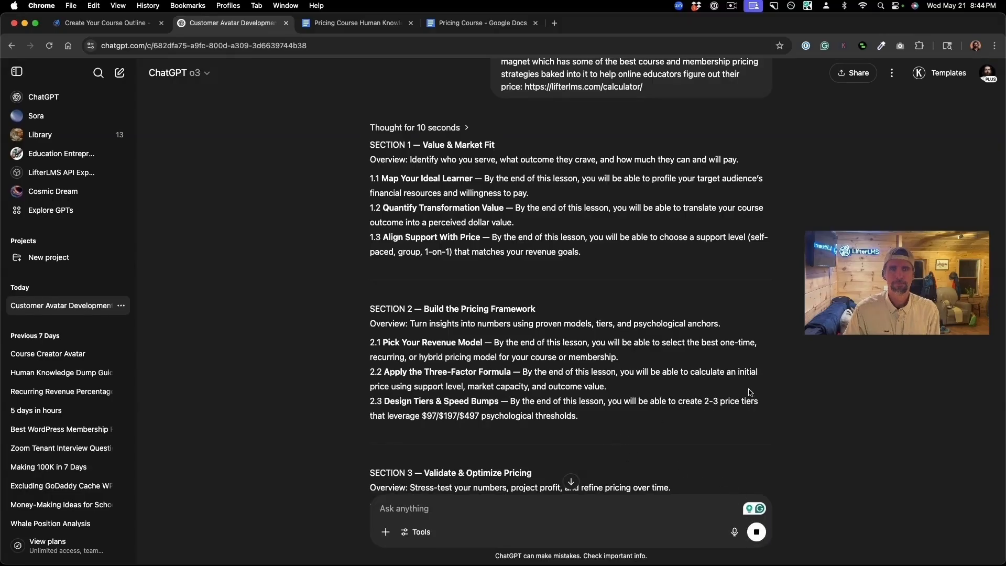
{"action": "scroll", "coordinate": [753, 393], "scroll_direction": "down", "scroll_amount": 4}
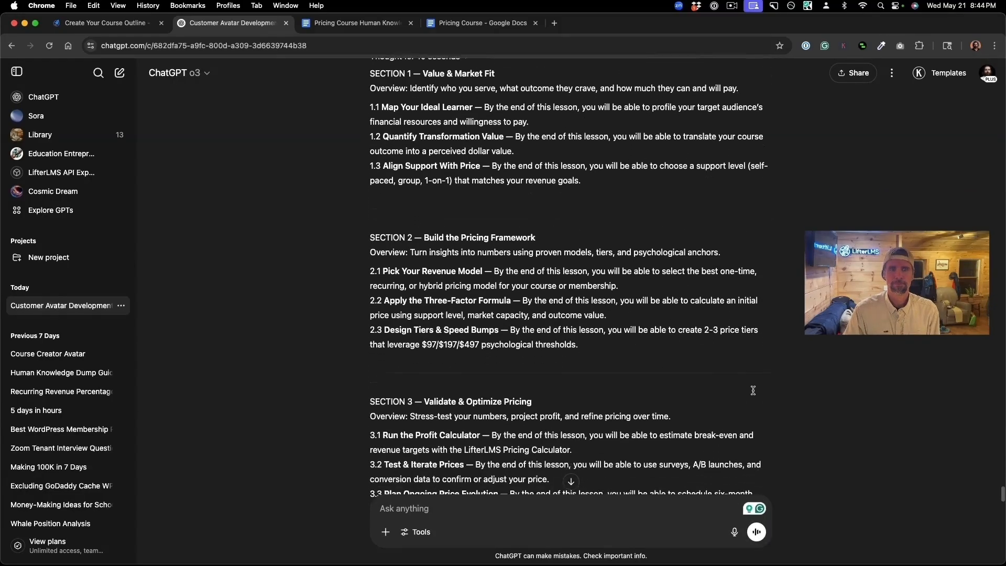
{"action": "scroll", "coordinate": [753, 390], "scroll_direction": "down", "scroll_amount": 3}
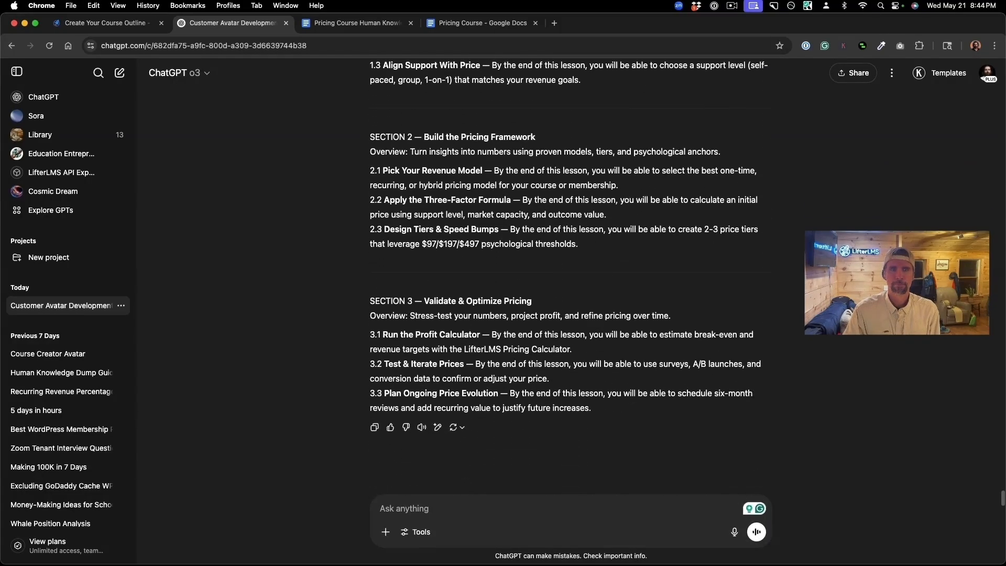
{"action": "scroll", "coordinate": [754, 393], "scroll_direction": "up", "scroll_amount": 5}
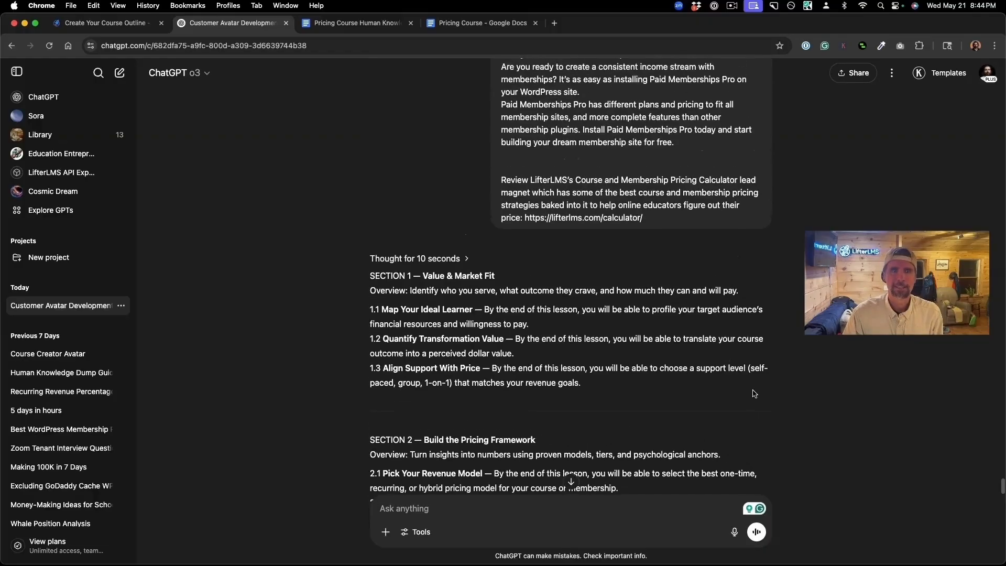
{"action": "scroll", "coordinate": [753, 394], "scroll_direction": "down", "scroll_amount": 2}
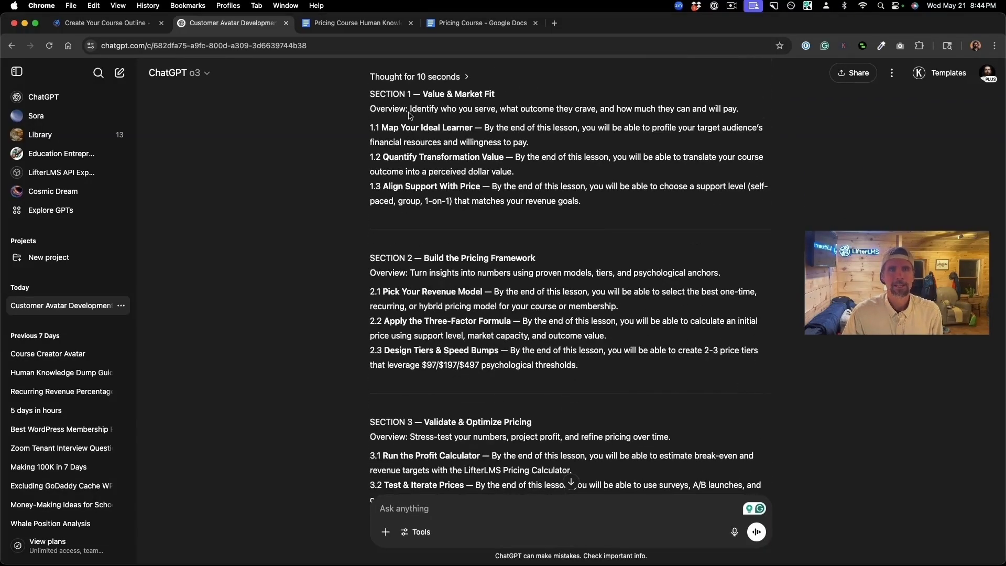
Copy the generated outline from Section 1 through lesson 3.3 and paste it after the Avatar Narrative in the Pricing Course document.
{"action": "left_click_drag", "start_coordinate": [371, 93], "coordinate": [640, 425]}
{"action": "key", "text": "super+c"}
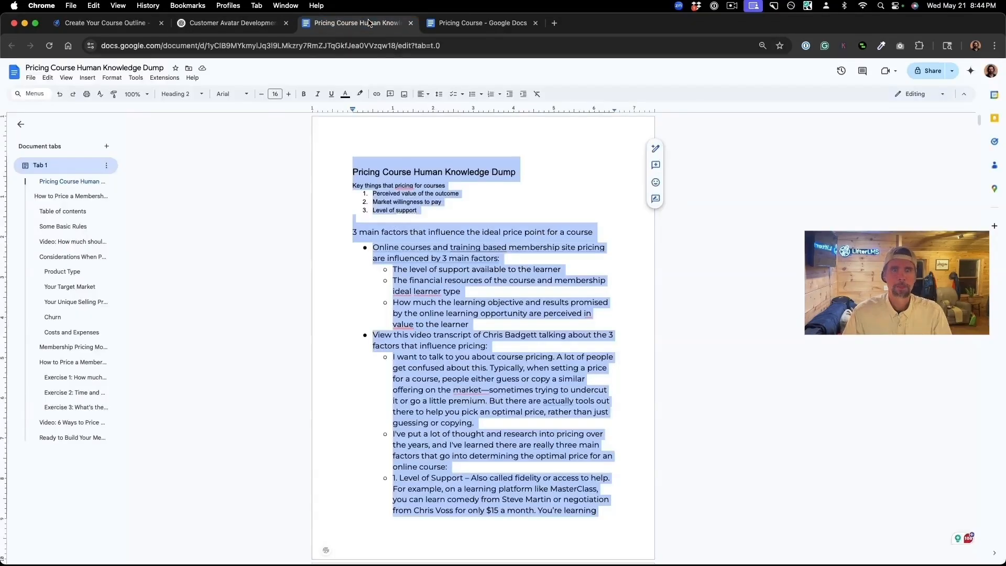
{"action": "left_click", "coordinate": [362, 23]}
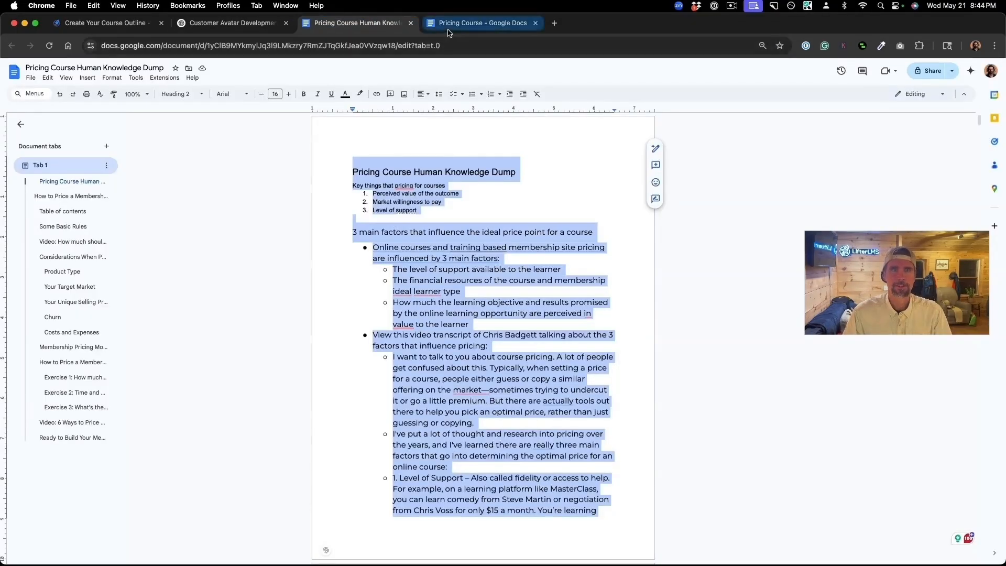
{"action": "left_click", "coordinate": [448, 27]}
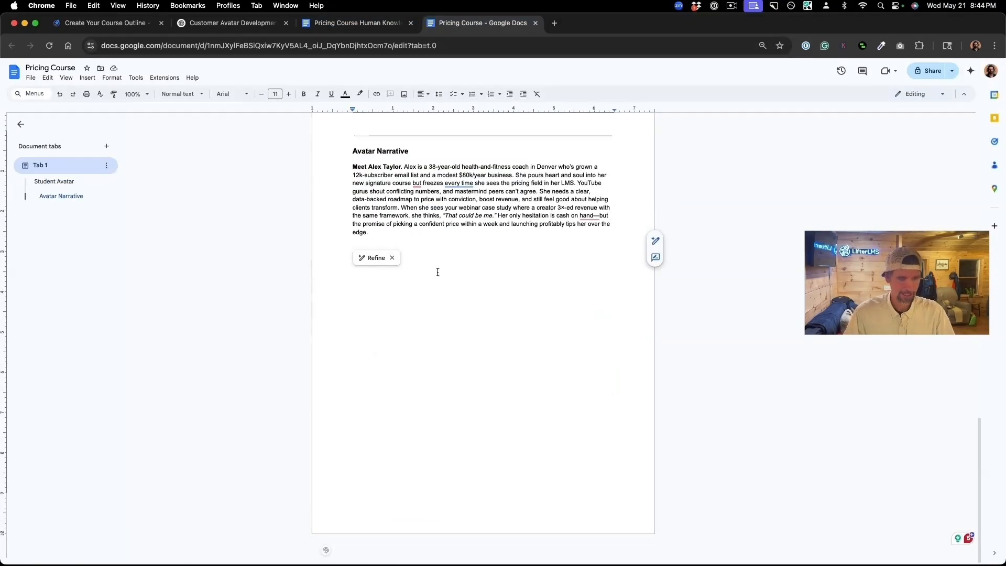
{"action": "key", "text": "super+v"}
Add a line reading "Course Outline" between the Avatar Narrative and Section 1, with a blank line above it.
{"action": "scroll", "coordinate": [437, 272], "scroll_direction": "up", "scroll_amount": 3}
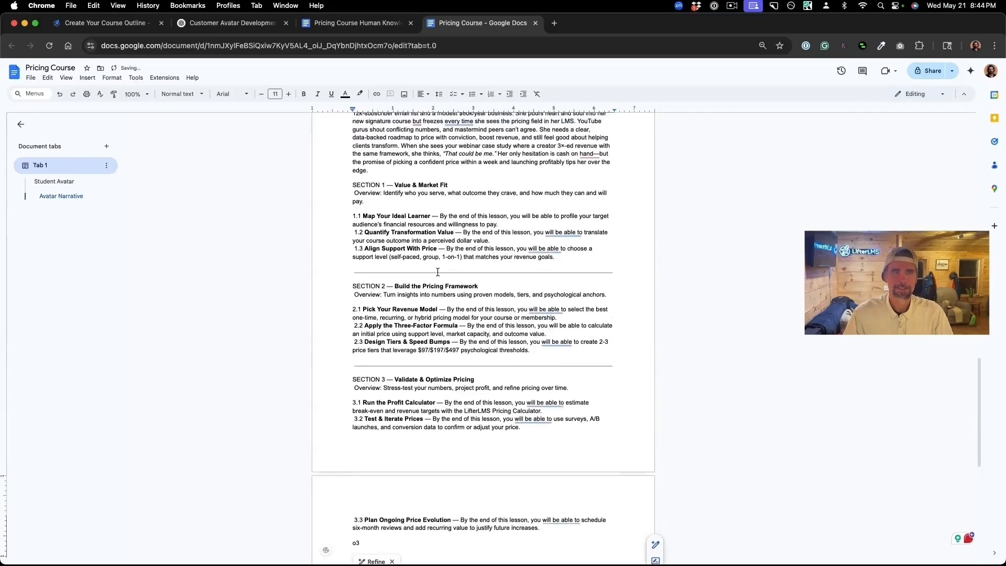
{"action": "scroll", "coordinate": [437, 273], "scroll_direction": "up", "scroll_amount": 2}
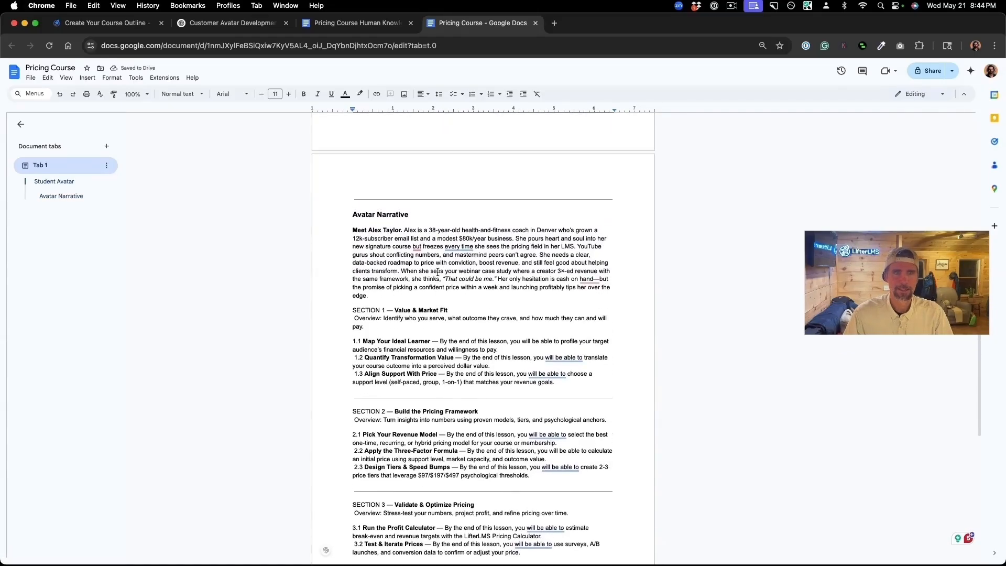
{"action": "left_click", "coordinate": [381, 297]}
{"action": "key", "text": "Return"}
{"action": "key", "text": "Return"}
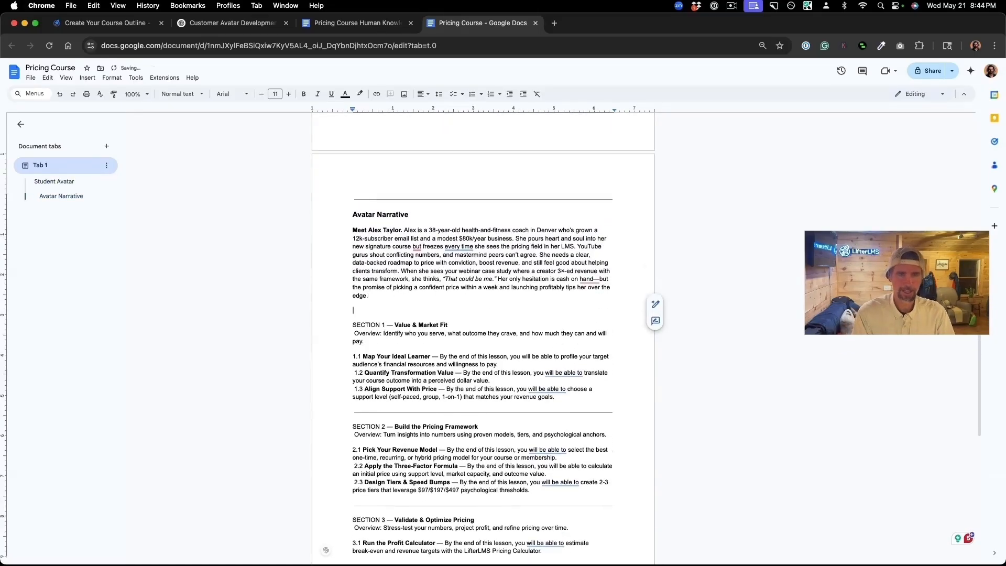
{"action": "type", "text": "Course Outline"}
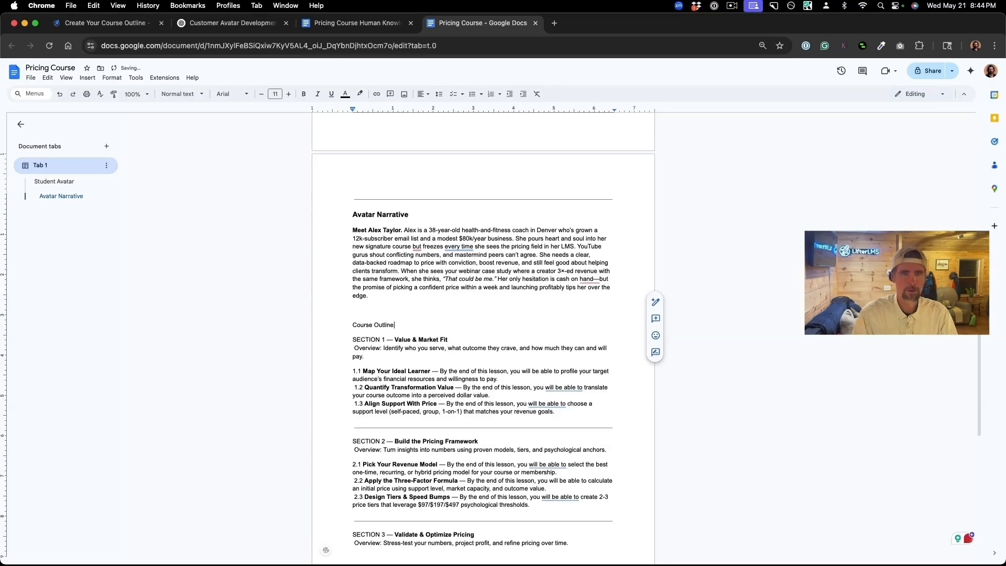
Format the "Course Outline" line as Heading 2.
{"action": "left_click_drag", "start_coordinate": [394, 325], "coordinate": [330, 323]}
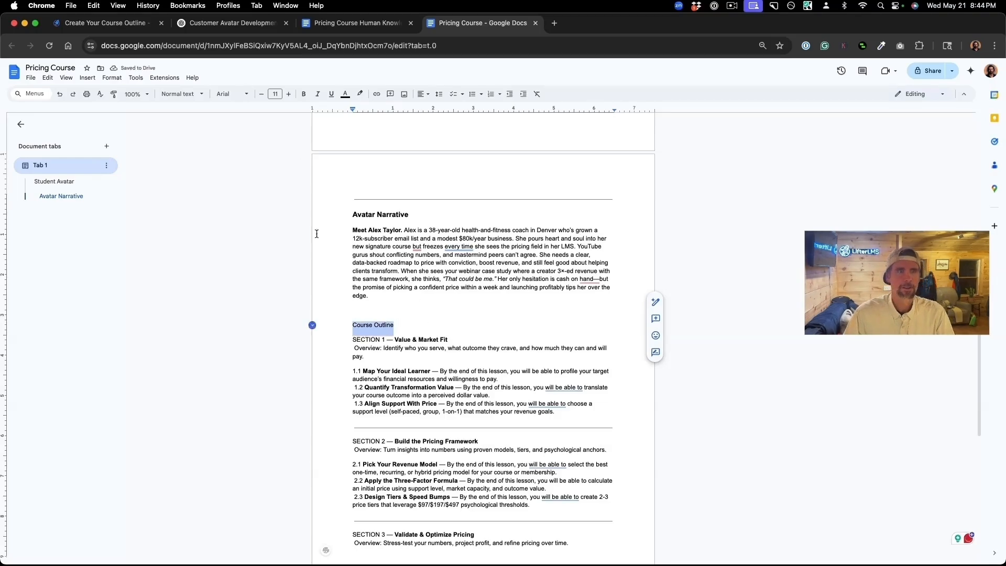
{"action": "left_click", "coordinate": [192, 95]}
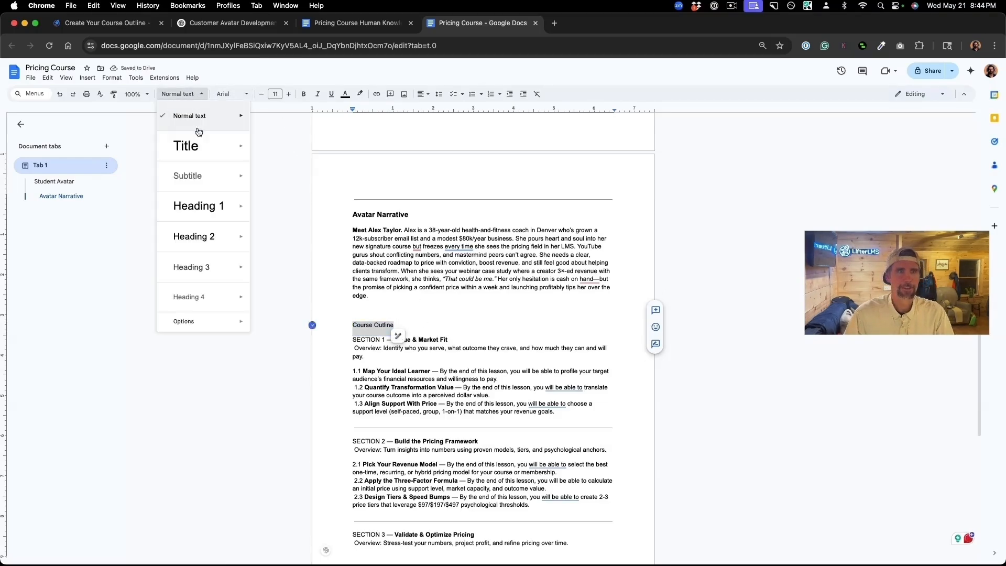
{"action": "left_click", "coordinate": [197, 237]}
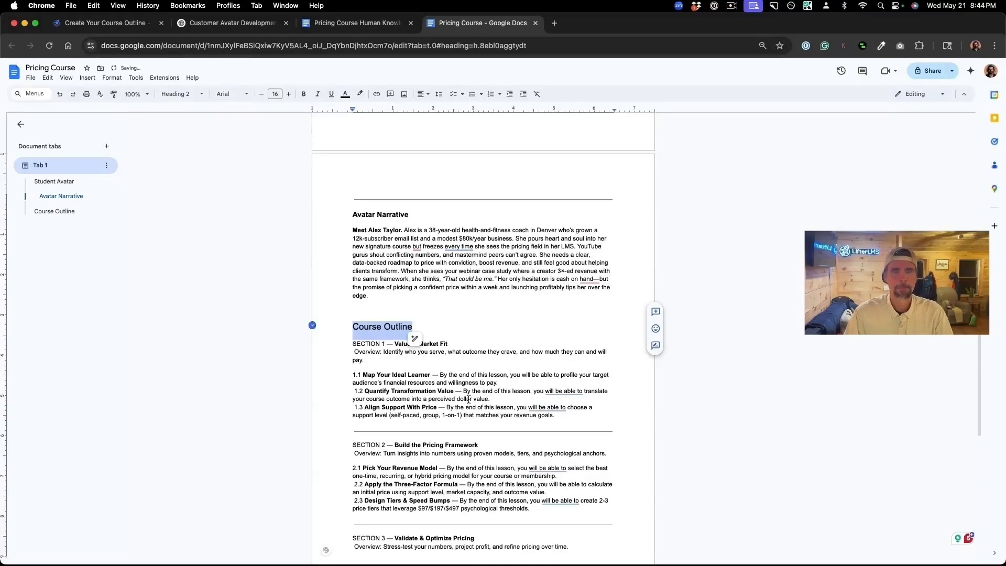
{"action": "left_click", "coordinate": [469, 399]}
Review the Section 1 title and lesson objectives, and delete the stray "o3" text after lesson 3.3.
{"action": "scroll", "coordinate": [470, 400], "scroll_direction": "down", "scroll_amount": 5}
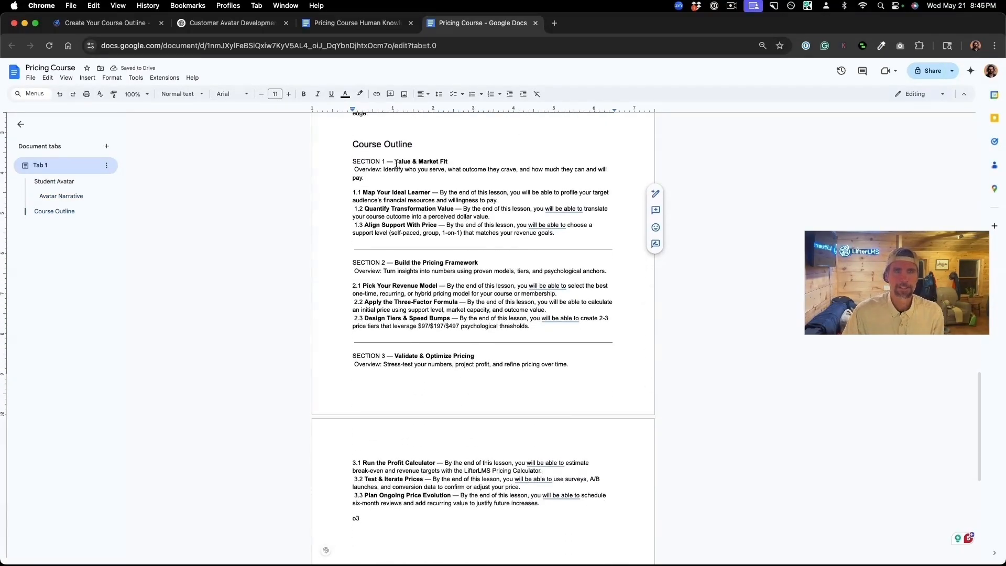
{"action": "left_click_drag", "start_coordinate": [395, 162], "coordinate": [449, 162]}
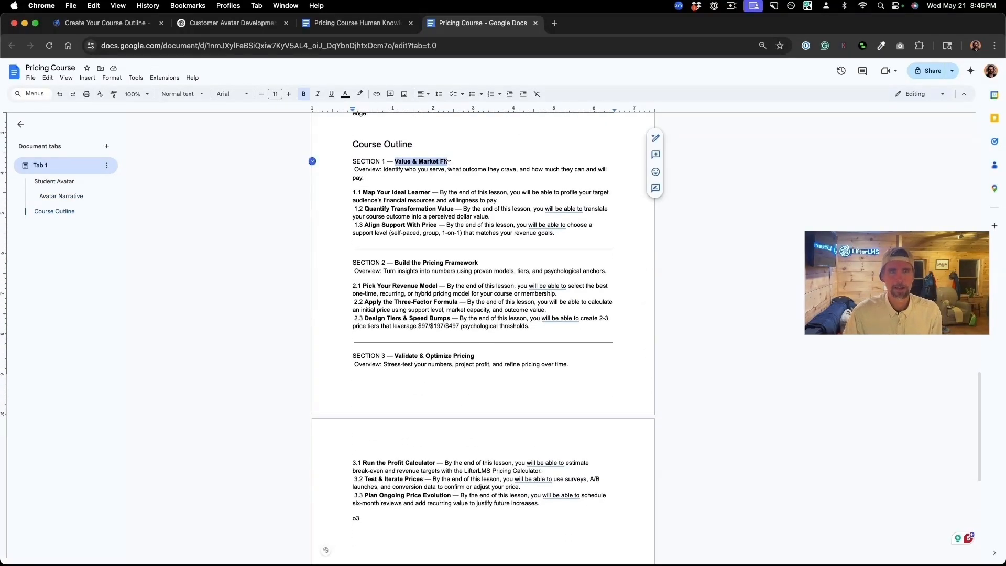
{"action": "left_click_drag", "start_coordinate": [363, 192], "coordinate": [509, 201]}
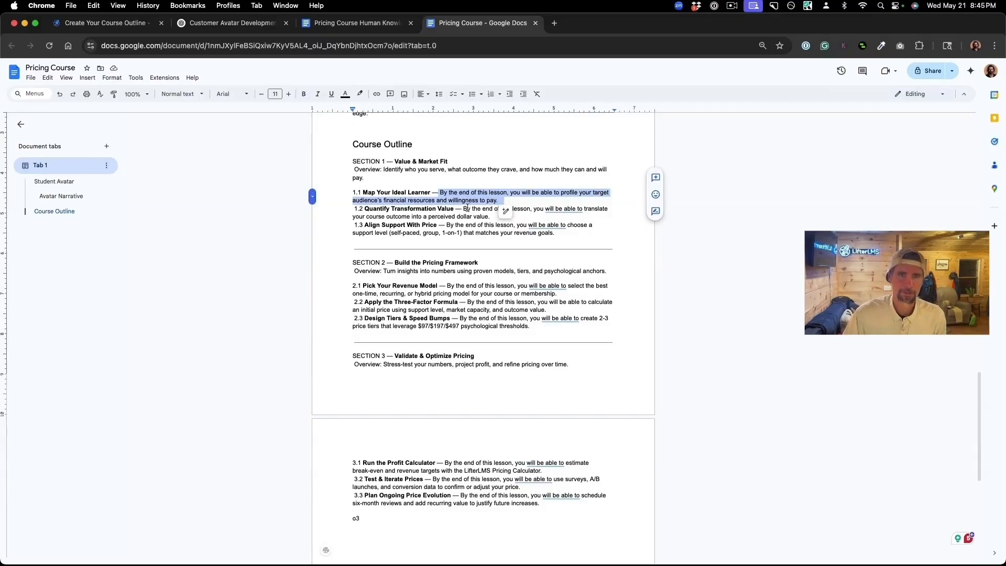
{"action": "left_click_drag", "start_coordinate": [464, 209], "coordinate": [498, 216]}
{"action": "scroll", "coordinate": [488, 231], "scroll_direction": "down", "scroll_amount": 2}
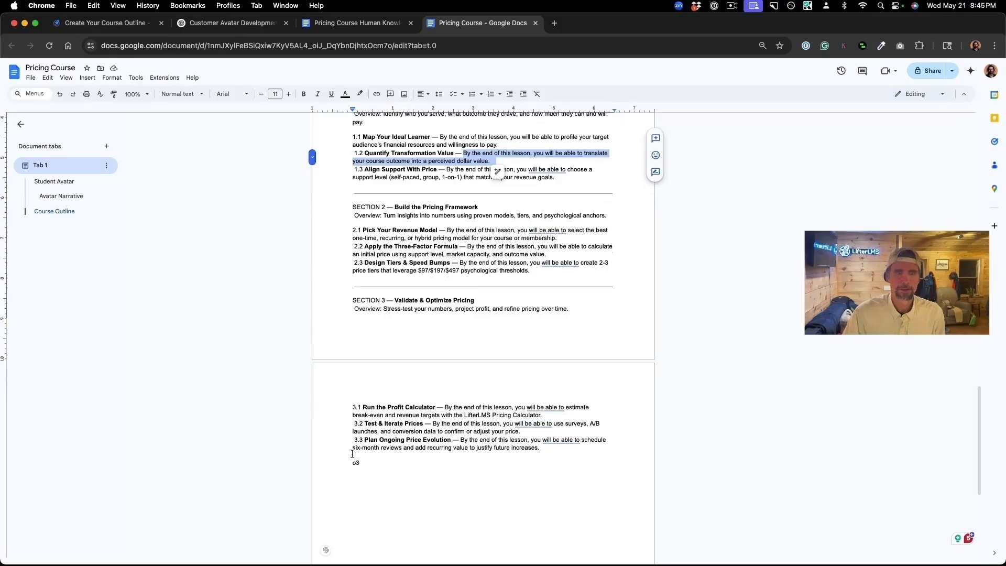
{"action": "left_click_drag", "start_coordinate": [363, 459], "coordinate": [353, 465]}
{"action": "key", "text": "BackSpace"}
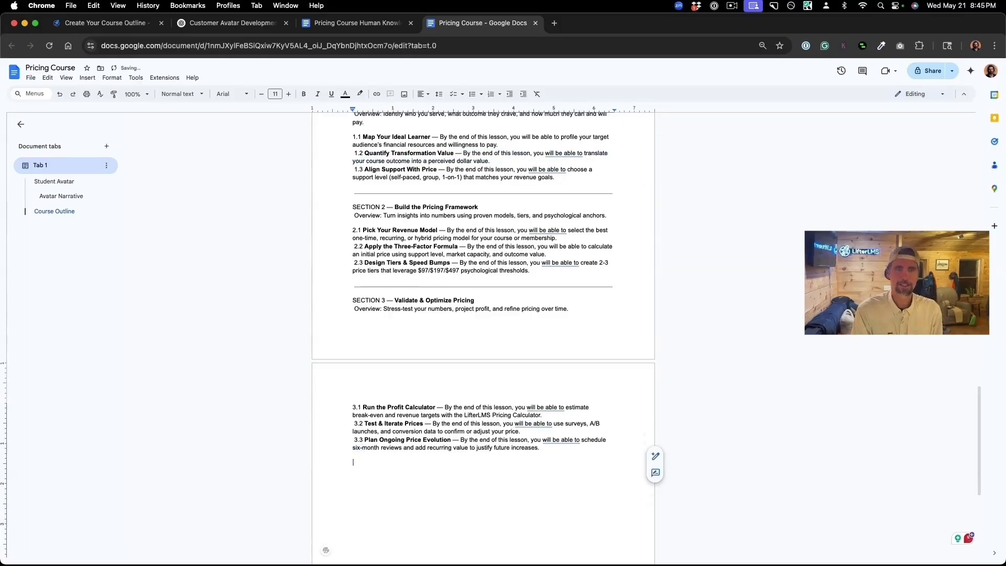
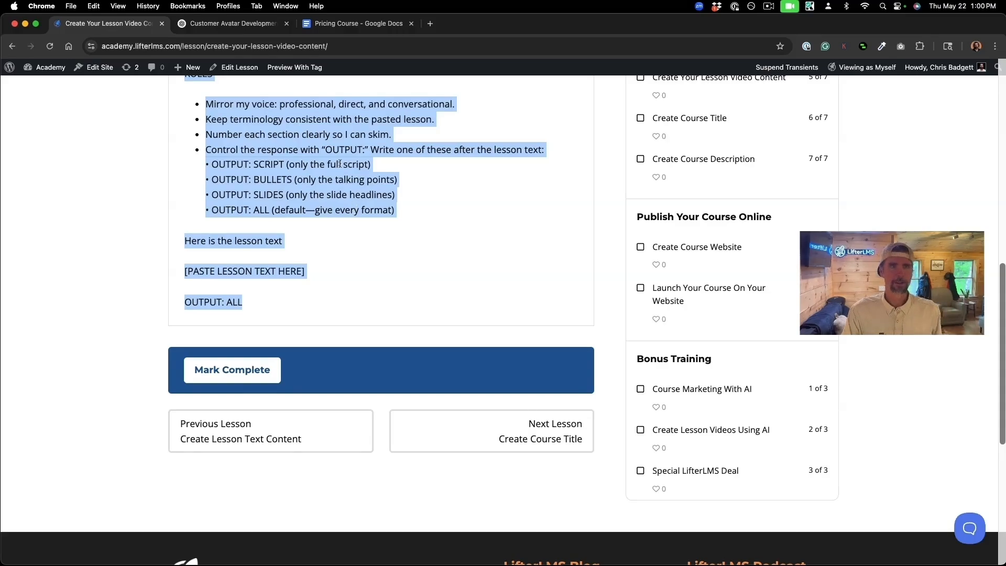
Switch to the customer avatar chat in ChatGPT, paste the copied Video Lesson Assistant prompt into the message and review its placeholders.
{"action": "left_click", "coordinate": [252, 28]}
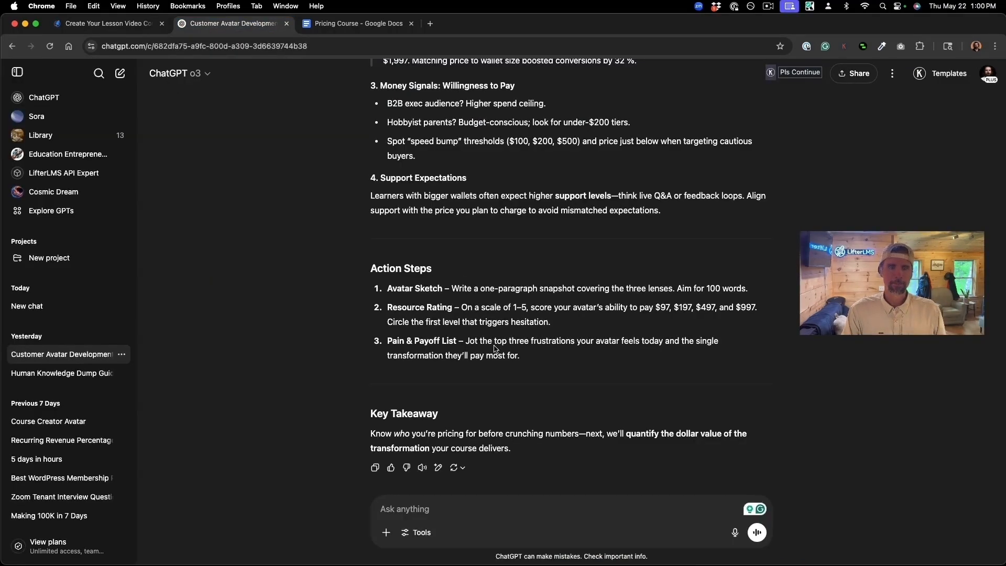
{"action": "scroll", "coordinate": [496, 348], "scroll_direction": "down", "scroll_amount": 2}
{"action": "left_click", "coordinate": [413, 505]}
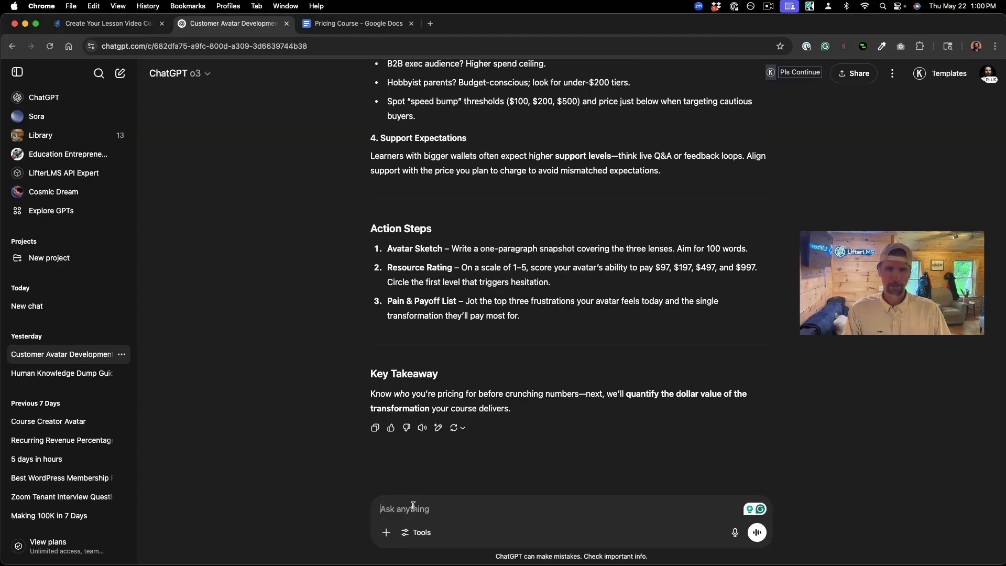
{"action": "key", "text": "super+v"}
{"action": "scroll", "coordinate": [506, 485], "scroll_direction": "down", "scroll_amount": 3}
{"action": "scroll", "coordinate": [506, 483], "scroll_direction": "up", "scroll_amount": 3}
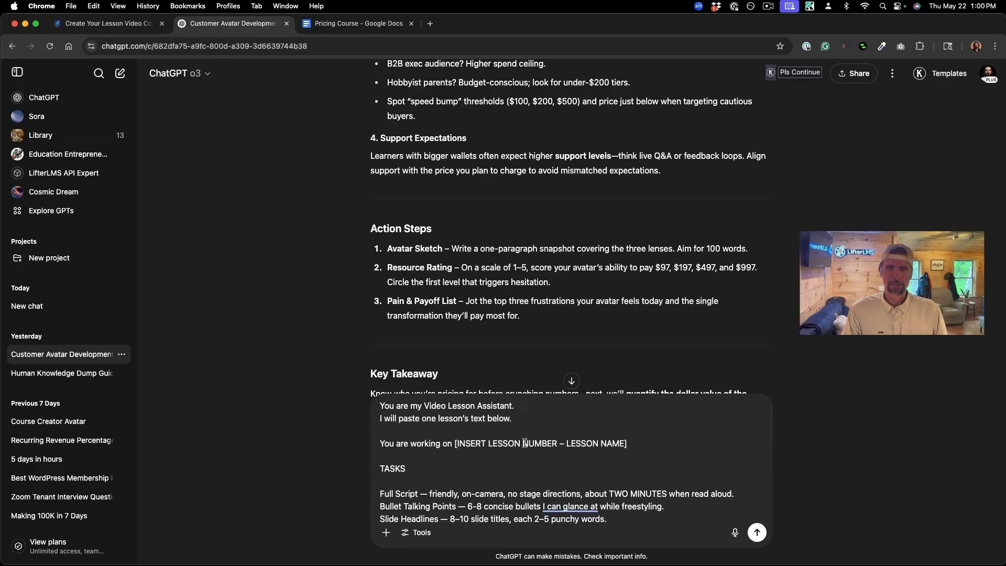
{"action": "scroll", "coordinate": [606, 459], "scroll_direction": "down", "scroll_amount": 2}
{"action": "scroll", "coordinate": [603, 459], "scroll_direction": "down", "scroll_amount": 8}
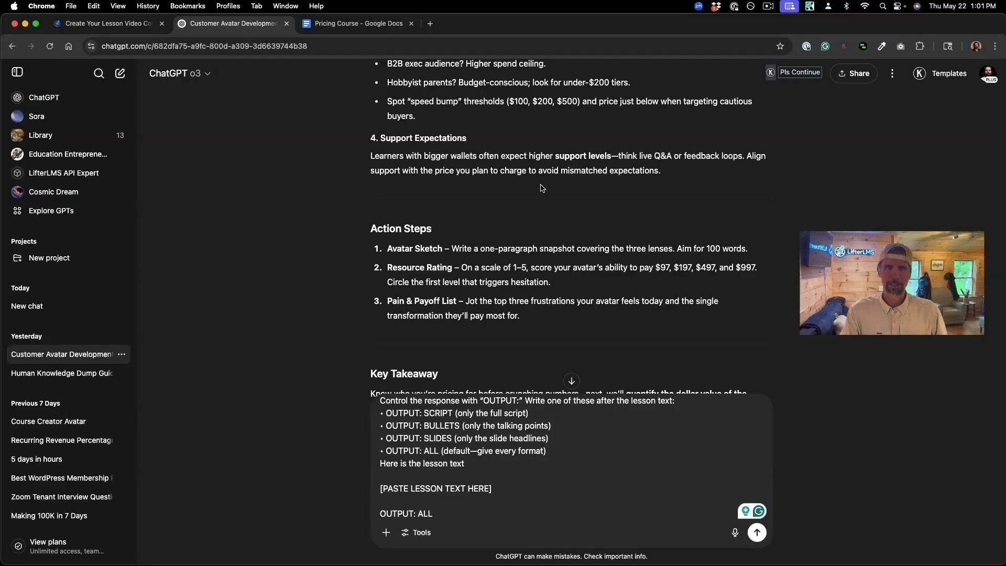
Copy the lesson title from the earlier lesson prompt and replace the lesson number and name placeholder with "Lesson 1 - Map Your Ideal Learner".
{"action": "scroll", "coordinate": [542, 188], "scroll_direction": "up", "scroll_amount": 5}
{"action": "scroll", "coordinate": [542, 189], "scroll_direction": "up", "scroll_amount": 15}
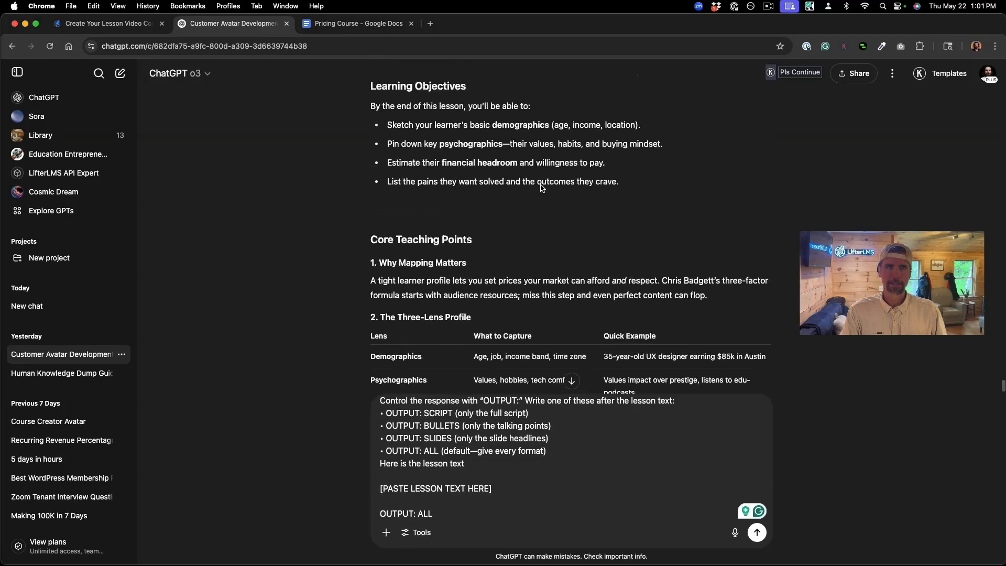
{"action": "scroll", "coordinate": [542, 188], "scroll_direction": "up", "scroll_amount": 6}
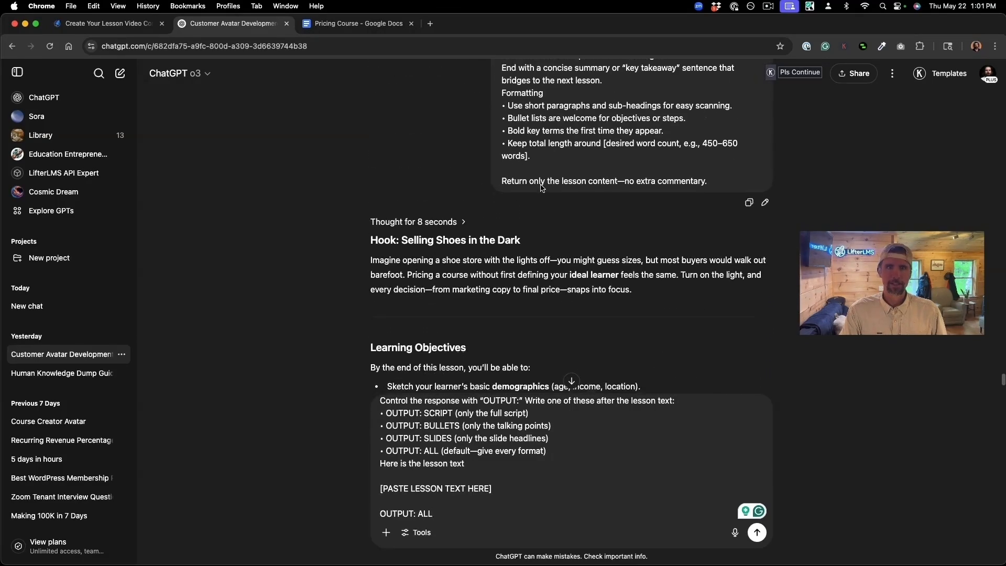
{"action": "scroll", "coordinate": [542, 184], "scroll_direction": "up", "scroll_amount": 2}
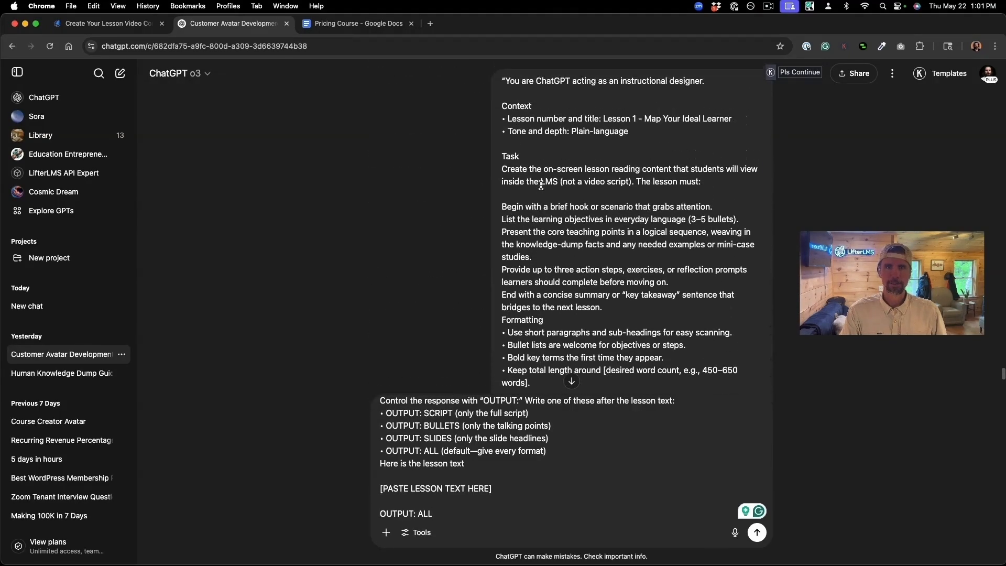
{"action": "left_click_drag", "start_coordinate": [605, 119], "coordinate": [733, 124]}
{"action": "key", "text": "super+c"}
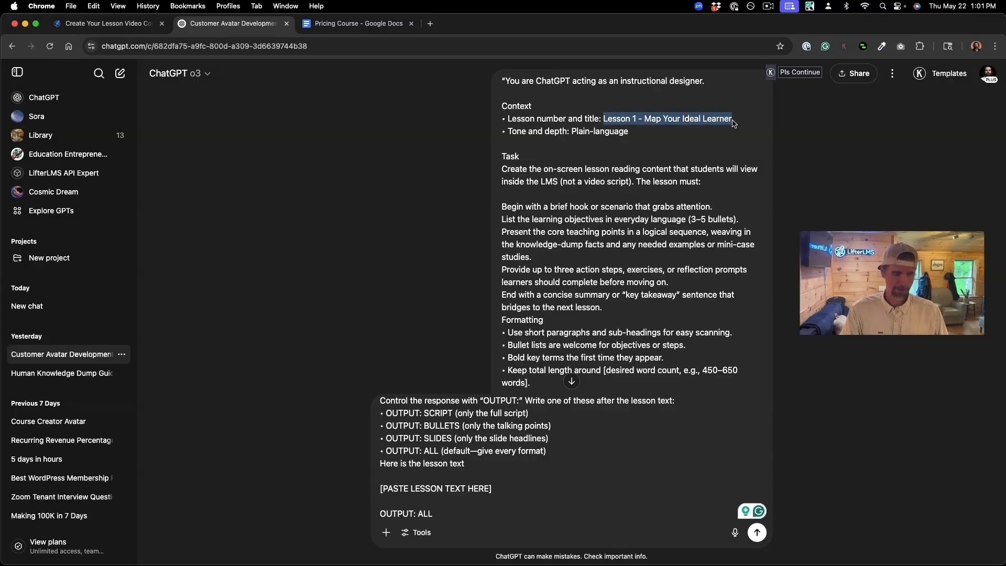
{"action": "scroll", "coordinate": [616, 349], "scroll_direction": "down", "scroll_amount": 15}
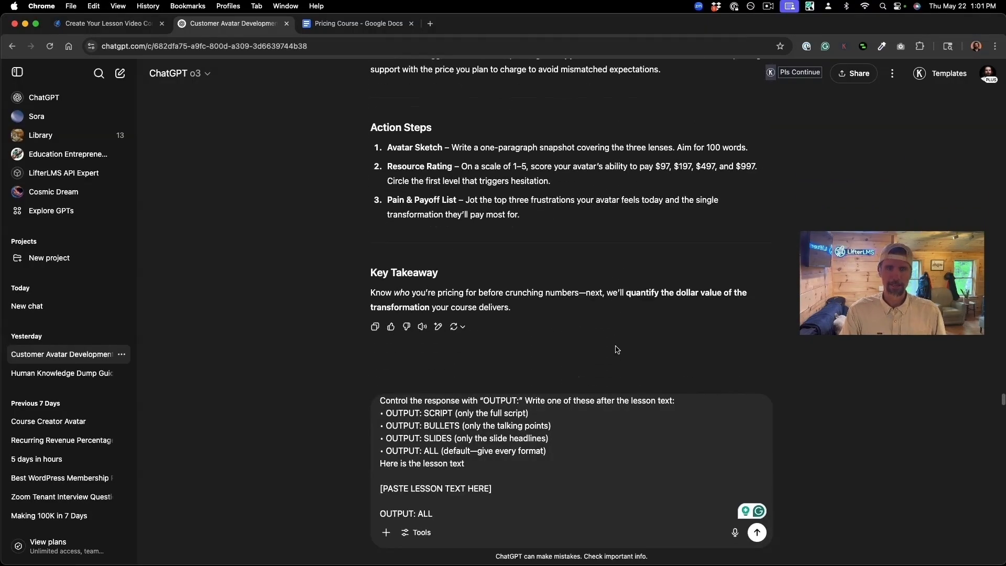
{"action": "scroll", "coordinate": [561, 430], "scroll_direction": "up", "scroll_amount": 10}
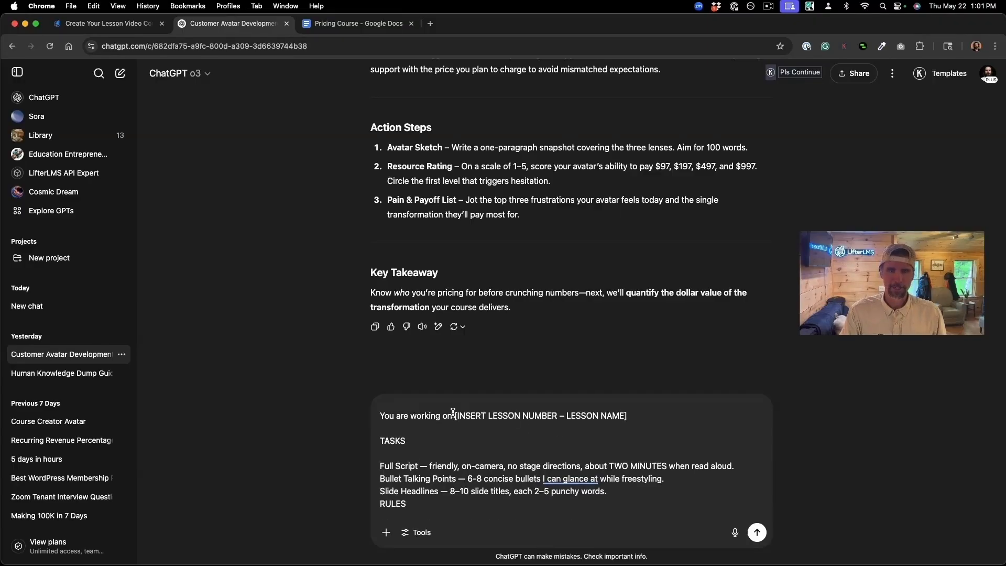
{"action": "left_click_drag", "start_coordinate": [633, 418], "coordinate": [454, 416]}
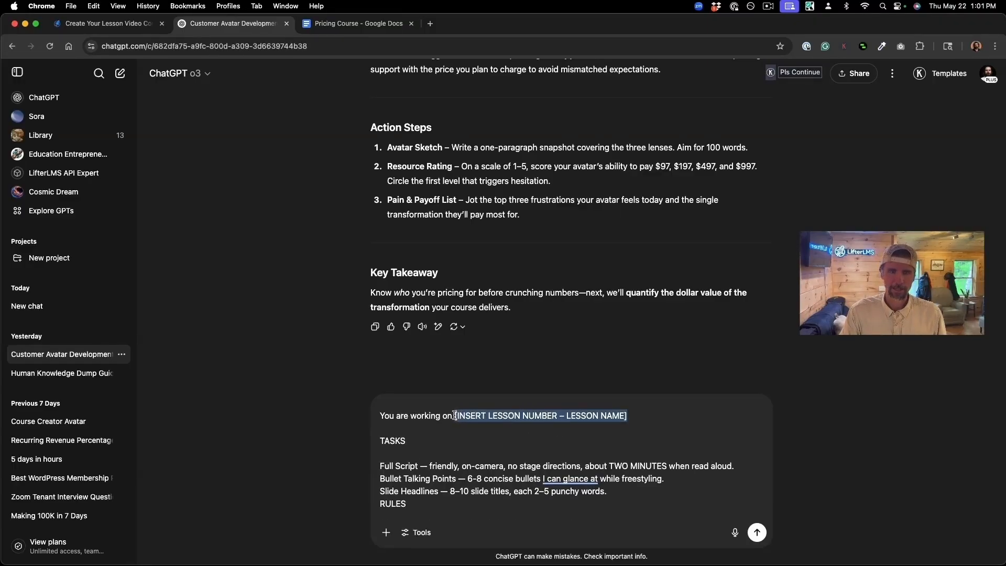
{"action": "key", "text": "super+v"}
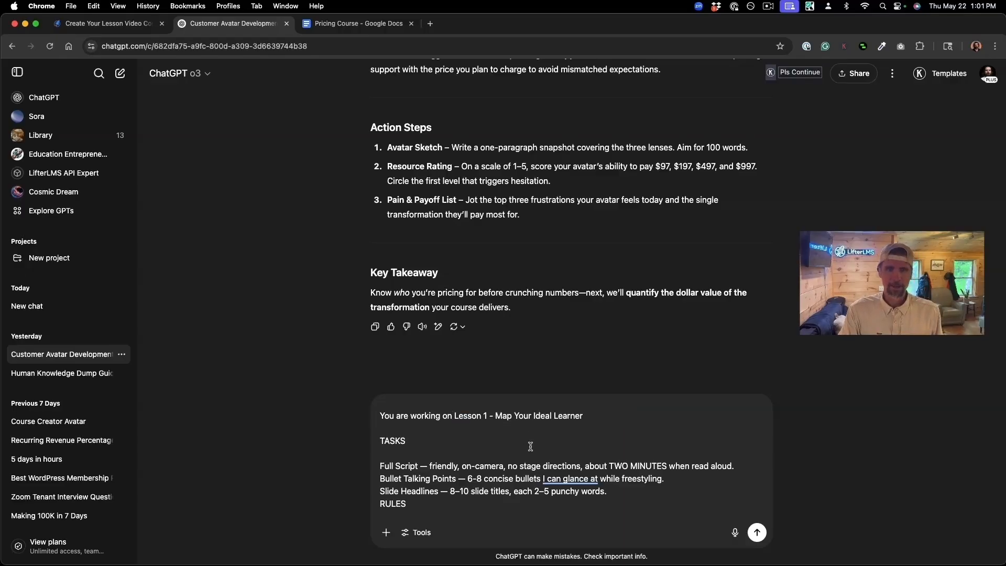
Replace the lesson text placeholder with the complete Lesson 1 content, from the Hook through the Key Takeaway, and send the prompt.
{"action": "scroll", "coordinate": [530, 447], "scroll_direction": "down", "scroll_amount": 10}
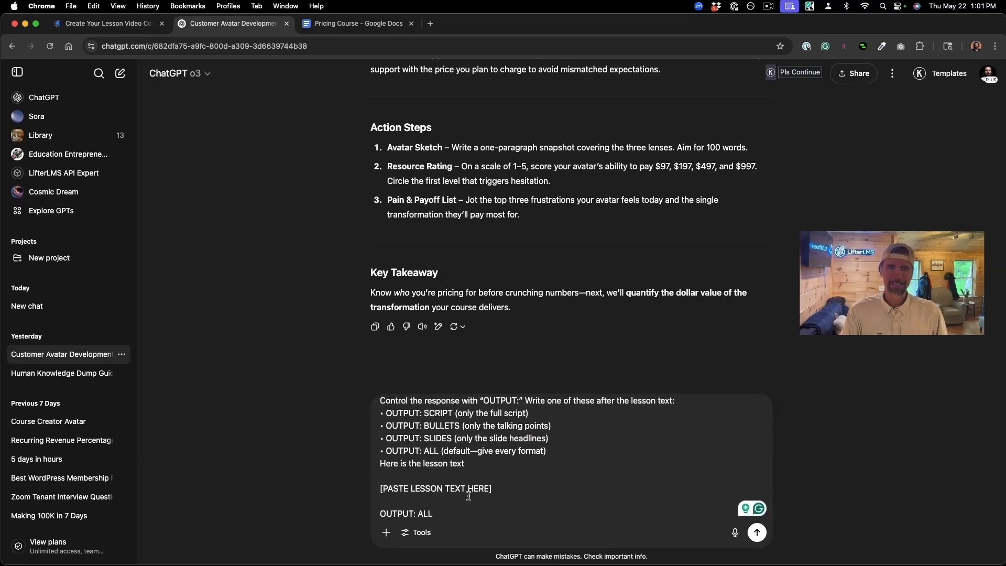
{"action": "left_click_drag", "start_coordinate": [522, 311], "coordinate": [371, 132]}
{"action": "scroll", "coordinate": [469, 227], "scroll_direction": "up", "scroll_amount": 10}
{"action": "scroll", "coordinate": [470, 229], "scroll_direction": "up", "scroll_amount": 5}
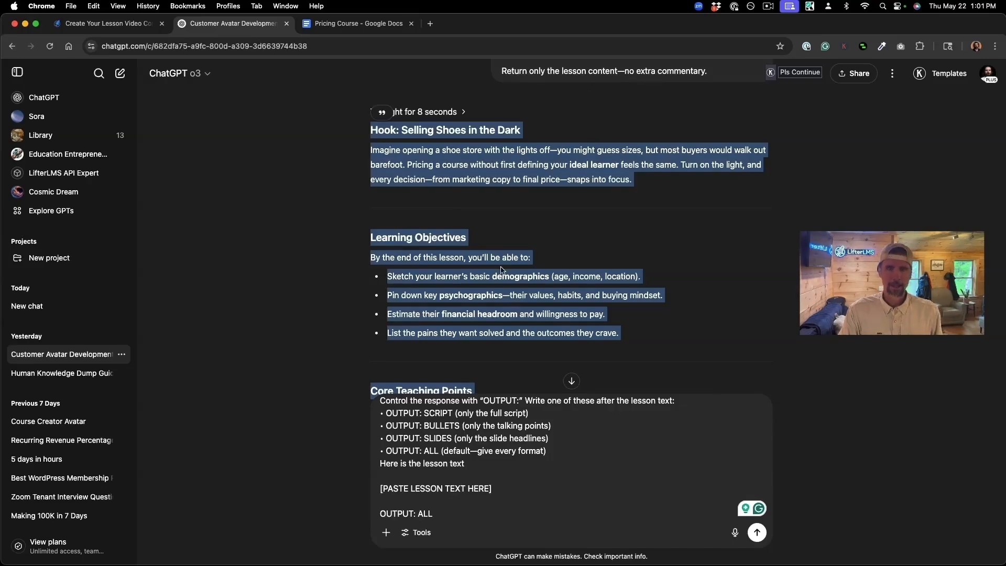
{"action": "scroll", "coordinate": [502, 270], "scroll_direction": "down", "scroll_amount": 15}
{"action": "left_click_drag", "start_coordinate": [506, 485], "coordinate": [380, 485]}
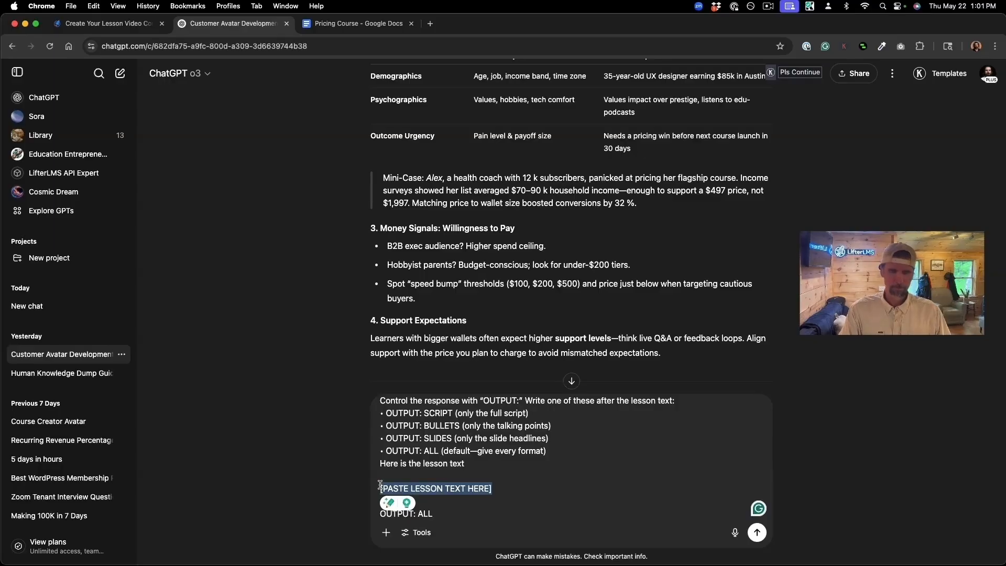
{"action": "key", "text": "super+v"}
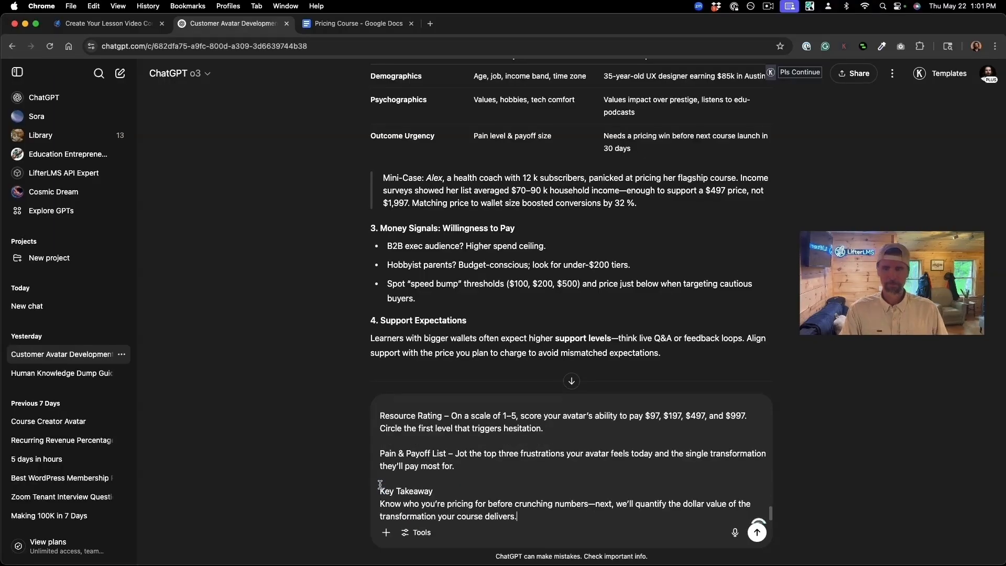
{"action": "left_click", "coordinate": [757, 533]}
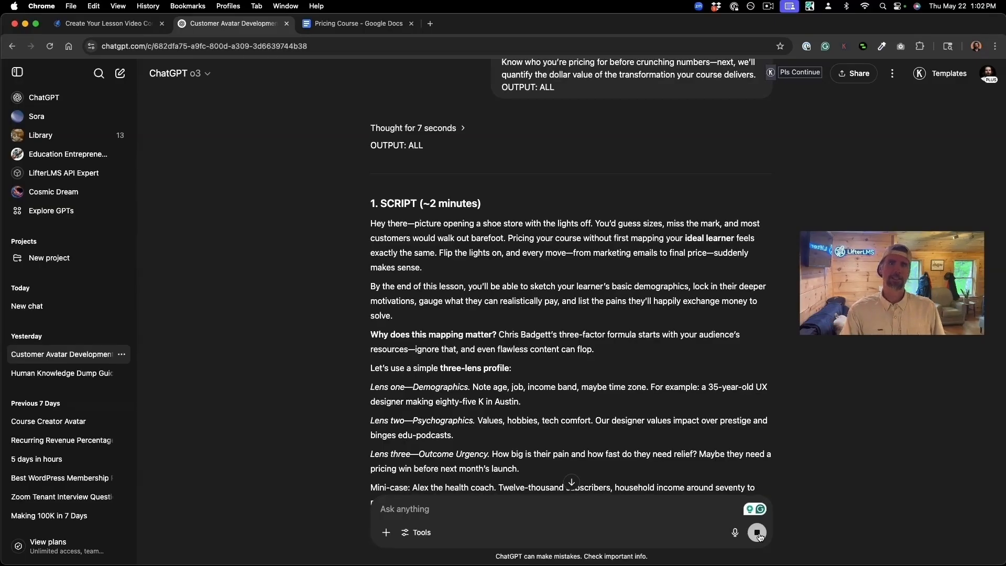
Review the generated Lesson 1 video content, including the two-minute script, talking-point bullets and slide headlines.
{"action": "scroll", "coordinate": [563, 385], "scroll_direction": "down", "scroll_amount": 2}
{"action": "scroll", "coordinate": [564, 387], "scroll_direction": "down", "scroll_amount": 1}
{"action": "scroll", "coordinate": [562, 385], "scroll_direction": "up", "scroll_amount": 1}
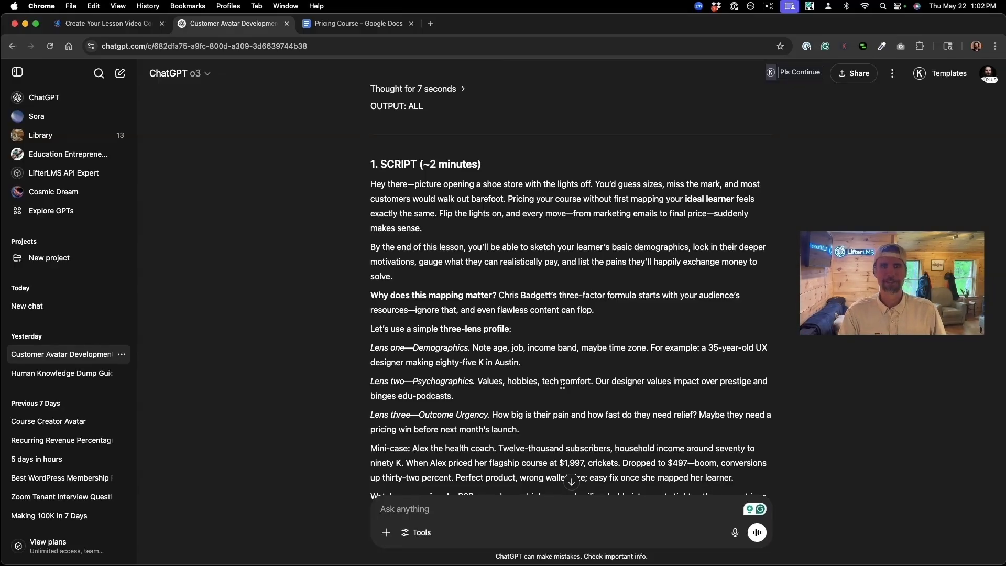
{"action": "scroll", "coordinate": [551, 305], "scroll_direction": "up", "scroll_amount": 5}
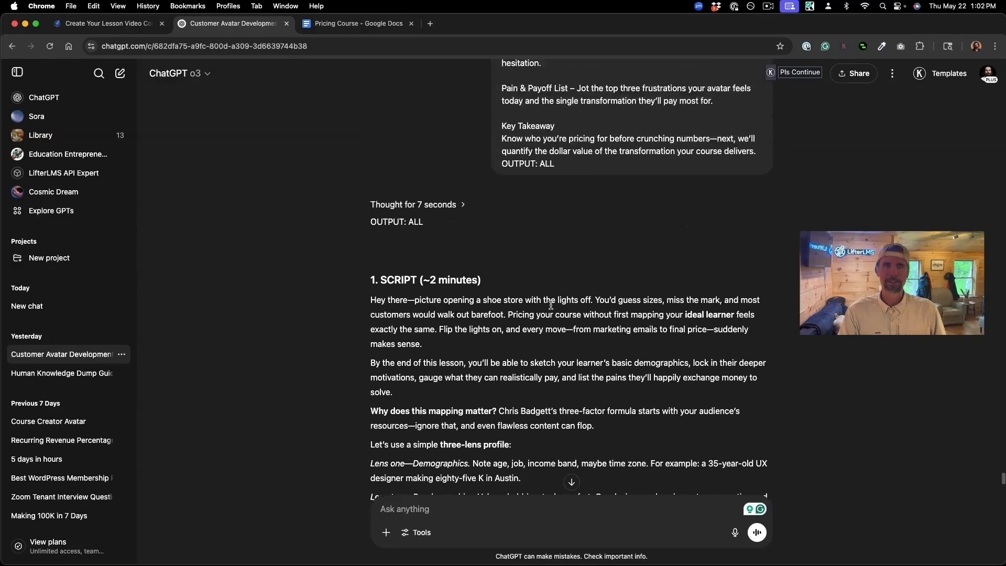
{"action": "scroll", "coordinate": [551, 306], "scroll_direction": "down", "scroll_amount": 3}
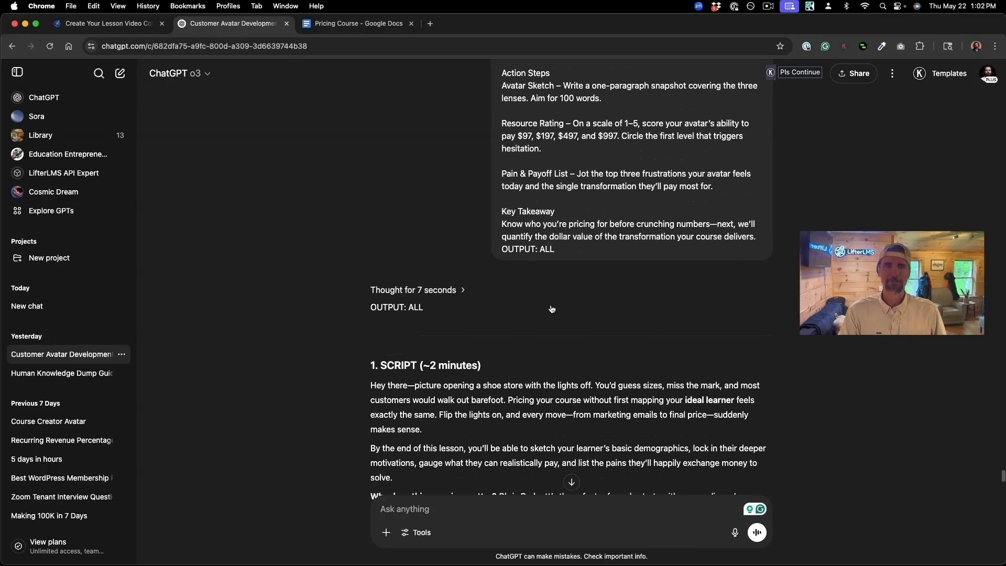
{"action": "scroll", "coordinate": [551, 310], "scroll_direction": "down", "scroll_amount": 4}
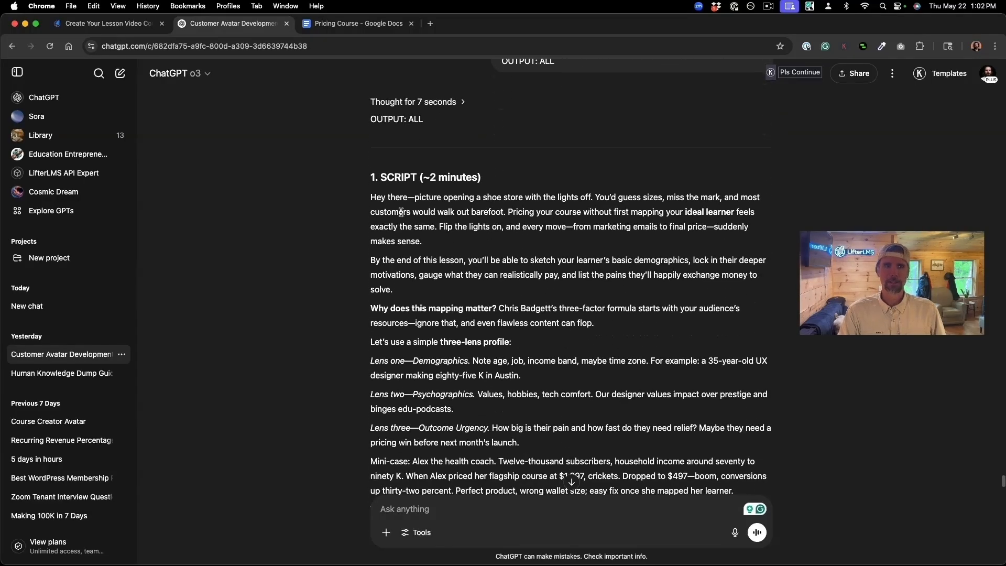
{"action": "left_click_drag", "start_coordinate": [372, 197], "coordinate": [683, 251]}
{"action": "scroll", "coordinate": [686, 252], "scroll_direction": "down", "scroll_amount": 1}
{"action": "scroll", "coordinate": [685, 252], "scroll_direction": "down", "scroll_amount": 2}
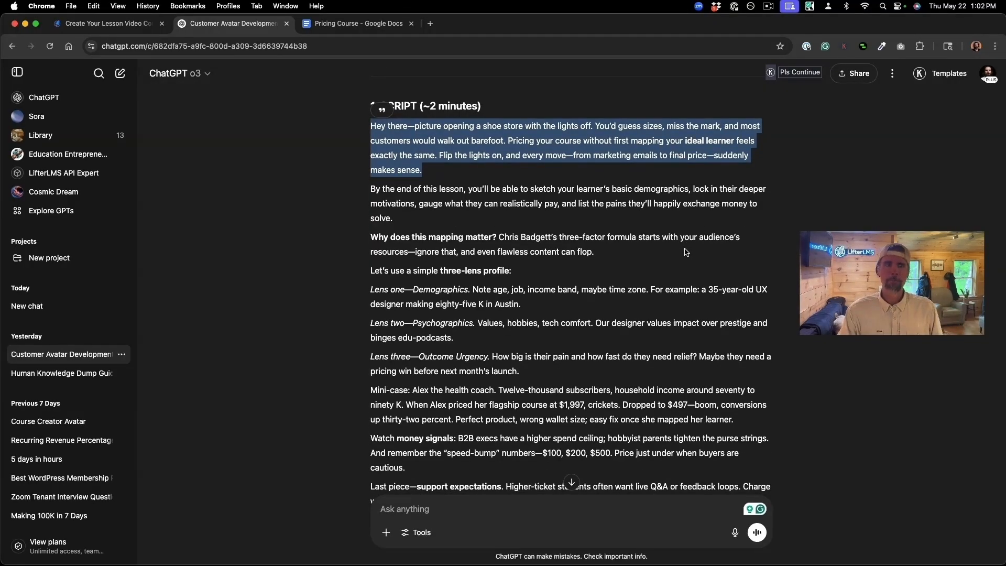
{"action": "scroll", "coordinate": [686, 252], "scroll_direction": "down", "scroll_amount": 15}
{"action": "scroll", "coordinate": [685, 249], "scroll_direction": "down", "scroll_amount": 1}
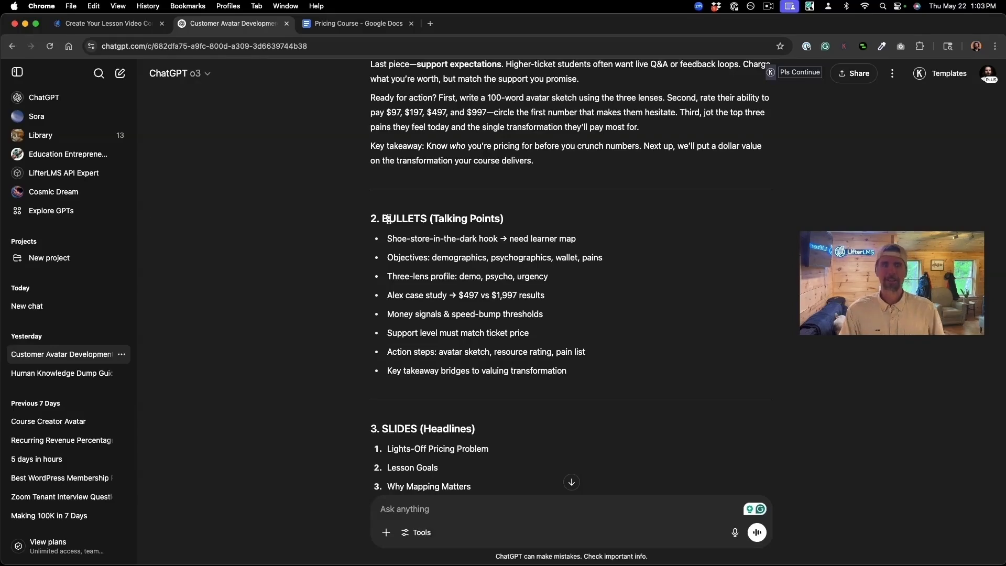
{"action": "scroll", "coordinate": [389, 219], "scroll_direction": "down", "scroll_amount": 5}
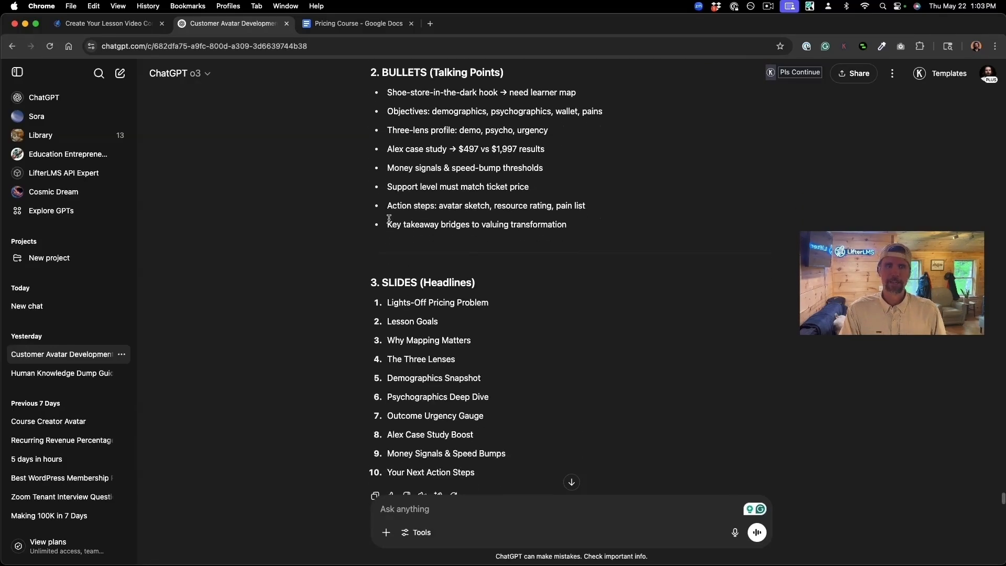
{"action": "scroll", "coordinate": [389, 219], "scroll_direction": "down", "scroll_amount": 1}
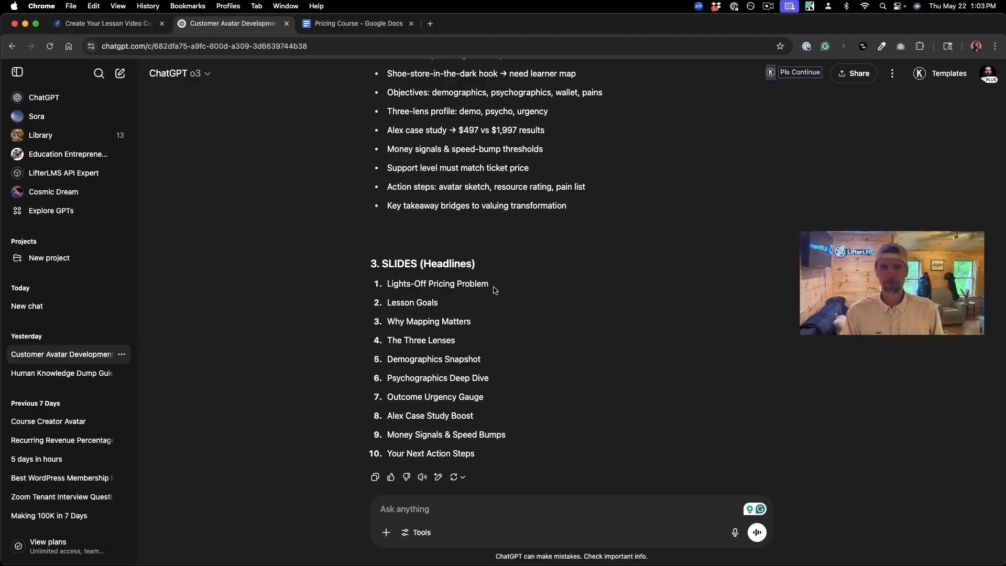
Copy the generated video content from the "1. SCRIPT (~2 minutes)" heading through the last slide headline.
{"action": "scroll", "coordinate": [495, 289], "scroll_direction": "up", "scroll_amount": 5}
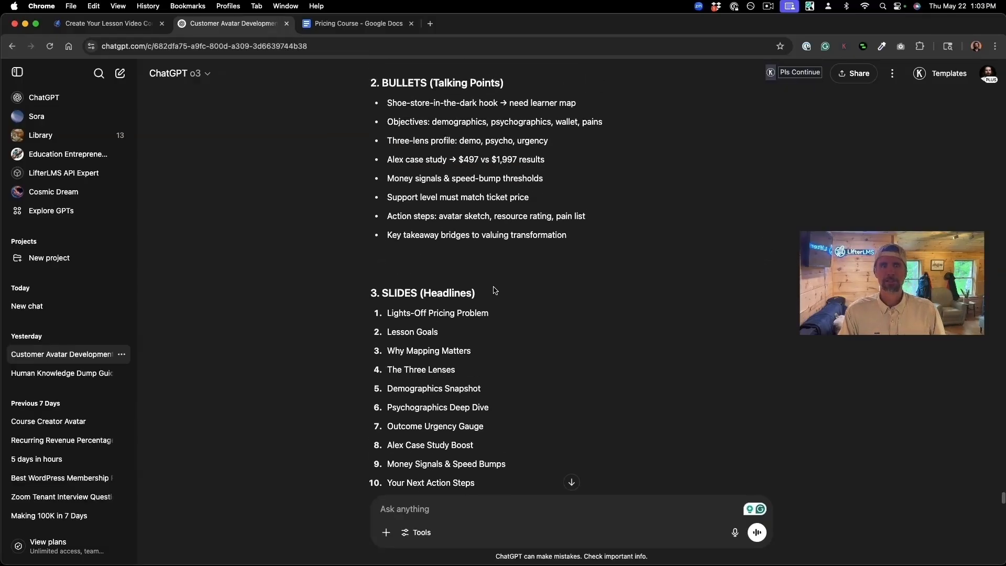
{"action": "scroll", "coordinate": [495, 290], "scroll_direction": "up", "scroll_amount": 6}
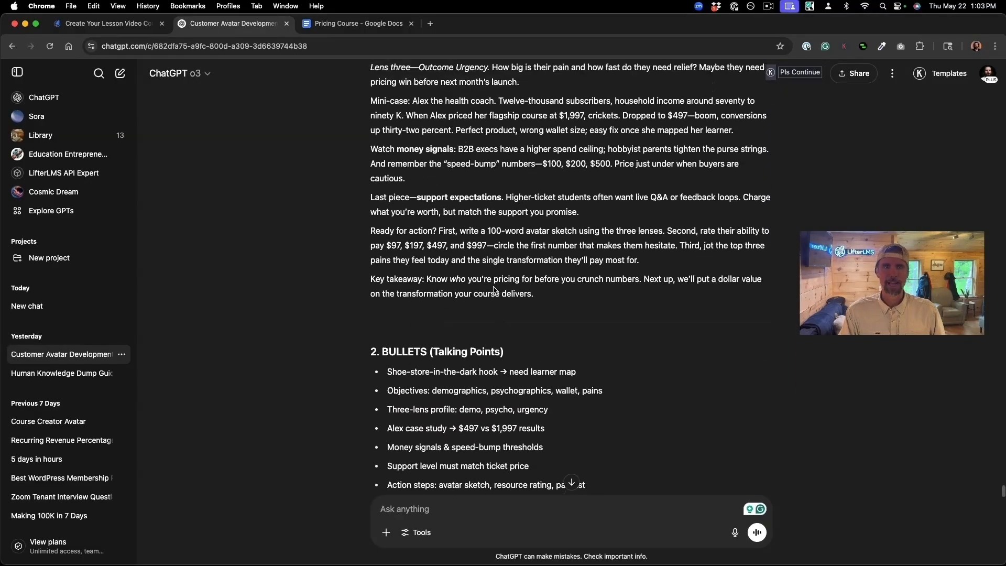
{"action": "scroll", "coordinate": [494, 287], "scroll_direction": "up", "scroll_amount": 5}
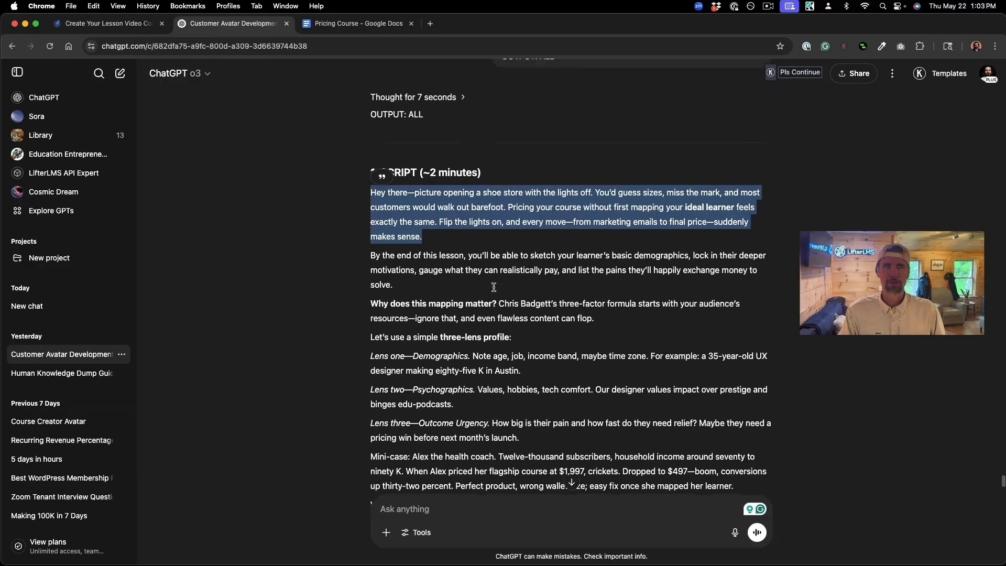
{"action": "scroll", "coordinate": [498, 172], "scroll_direction": "up", "scroll_amount": 2}
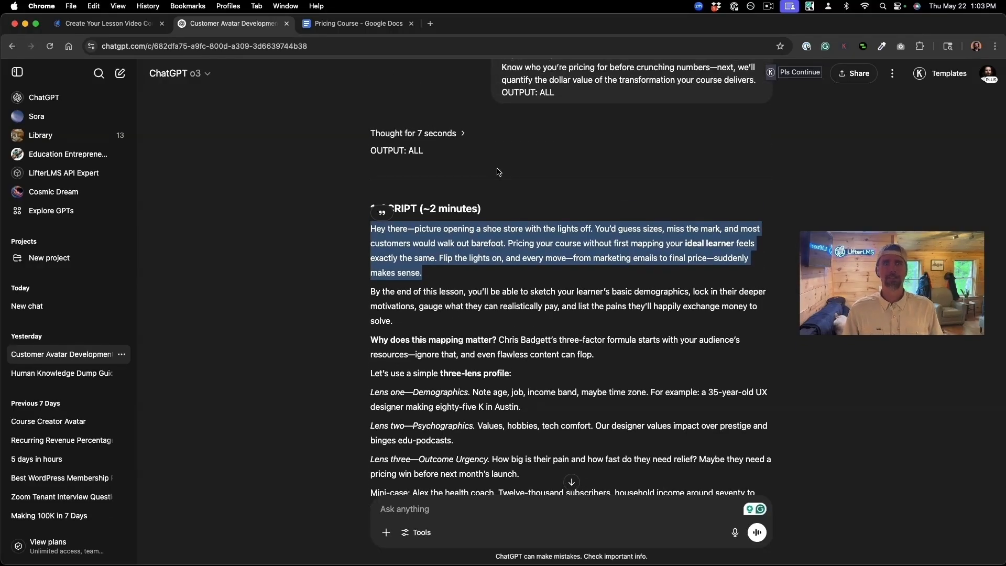
{"action": "left_click", "coordinate": [487, 210]}
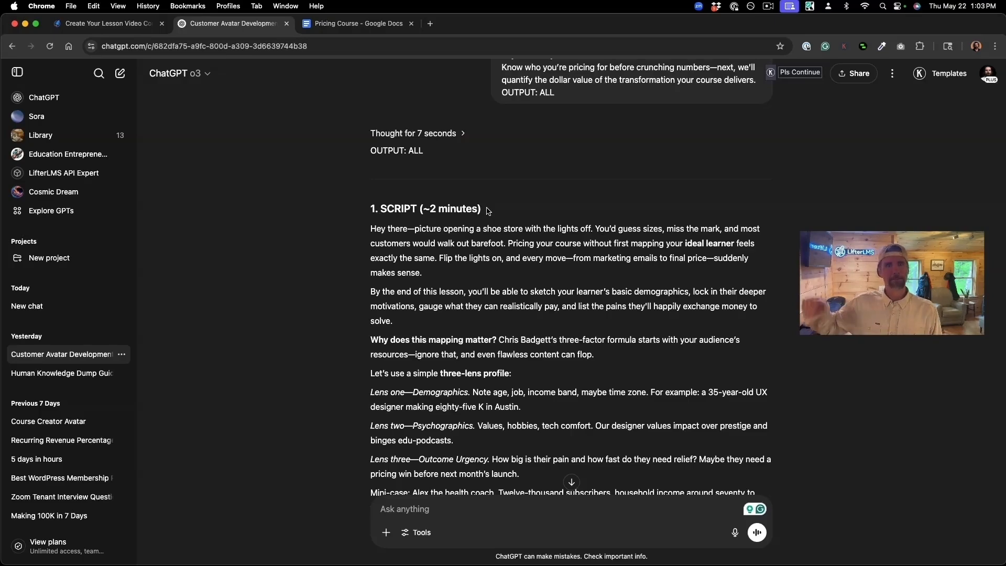
{"action": "scroll", "coordinate": [487, 211], "scroll_direction": "down", "scroll_amount": 1}
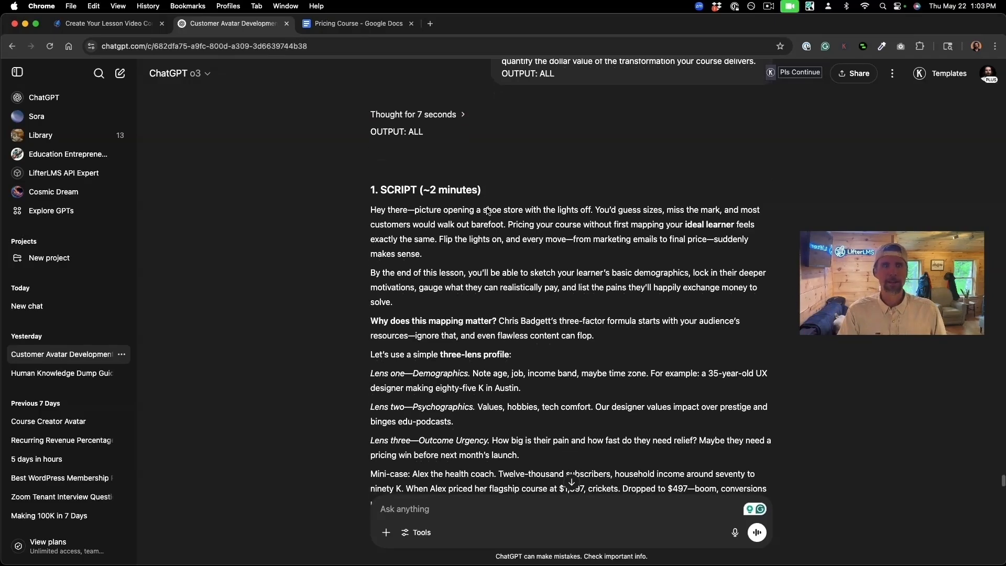
{"action": "left_click_drag", "start_coordinate": [371, 190], "coordinate": [606, 371]}
{"action": "scroll", "coordinate": [621, 511], "scroll_direction": "down", "scroll_amount": 15}
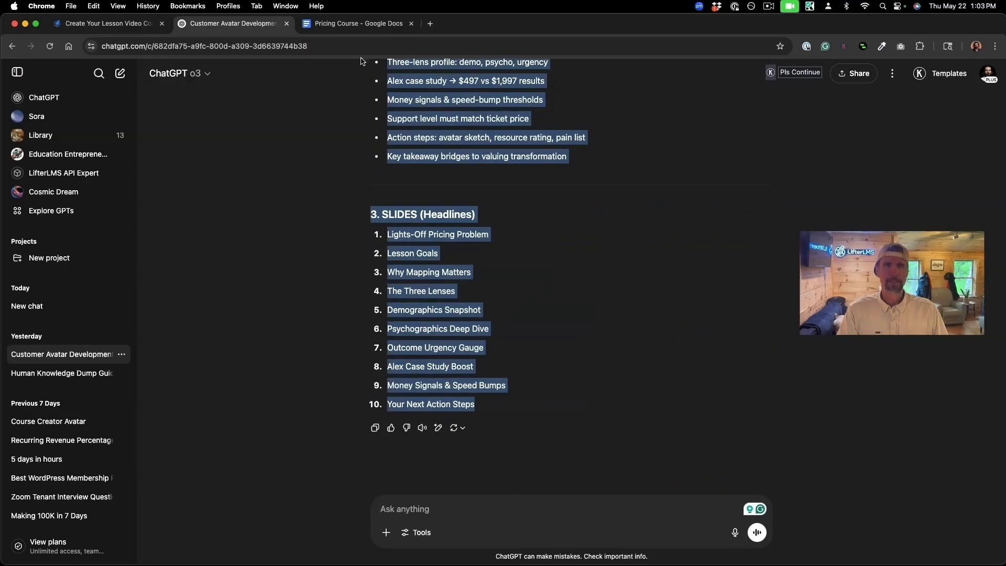
Switch to the Pricing Course document in Google Docs and paste the copied video content on a new line just above Section 3.
{"action": "left_click", "coordinate": [346, 27]}
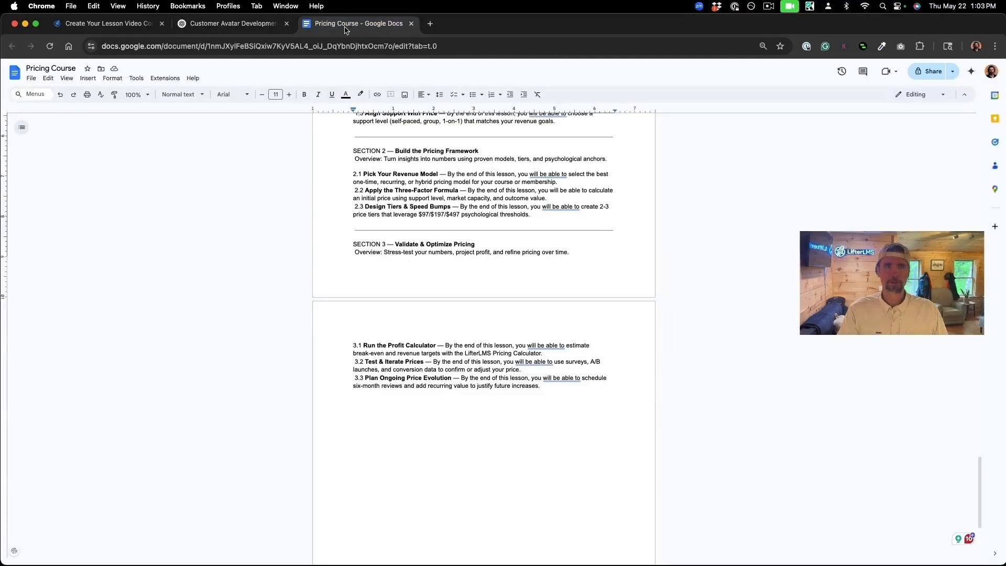
{"action": "scroll", "coordinate": [465, 224], "scroll_direction": "up", "scroll_amount": 5}
{"action": "left_click", "coordinate": [465, 224]}
{"action": "scroll", "coordinate": [465, 223], "scroll_direction": "up", "scroll_amount": 2}
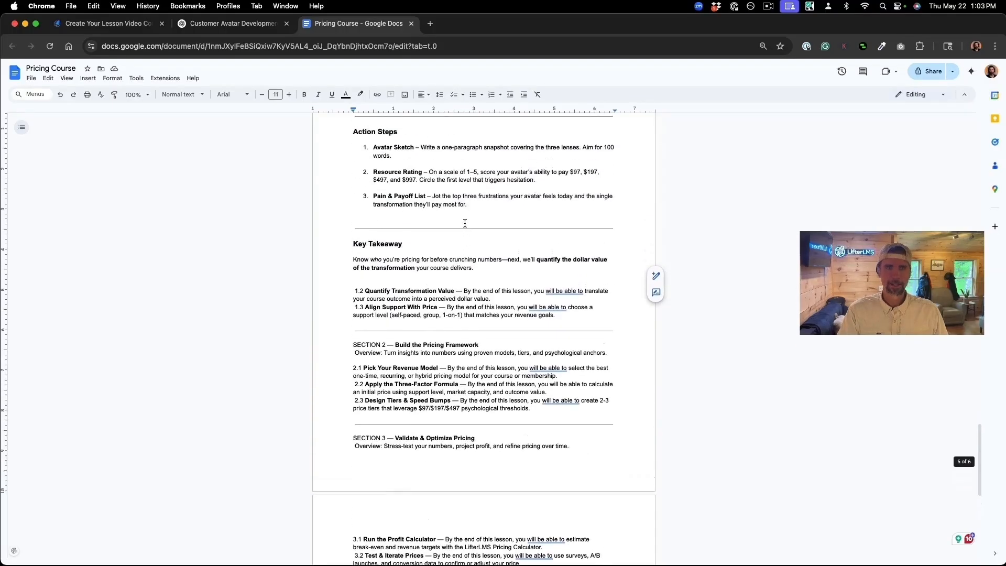
{"action": "scroll", "coordinate": [465, 234], "scroll_direction": "down", "scroll_amount": 9}
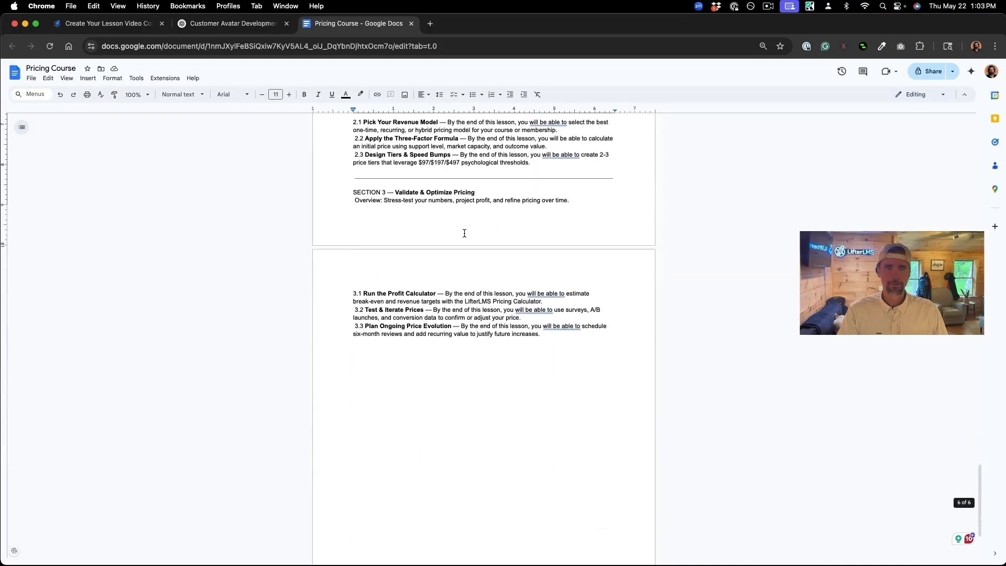
{"action": "left_click", "coordinate": [621, 172]}
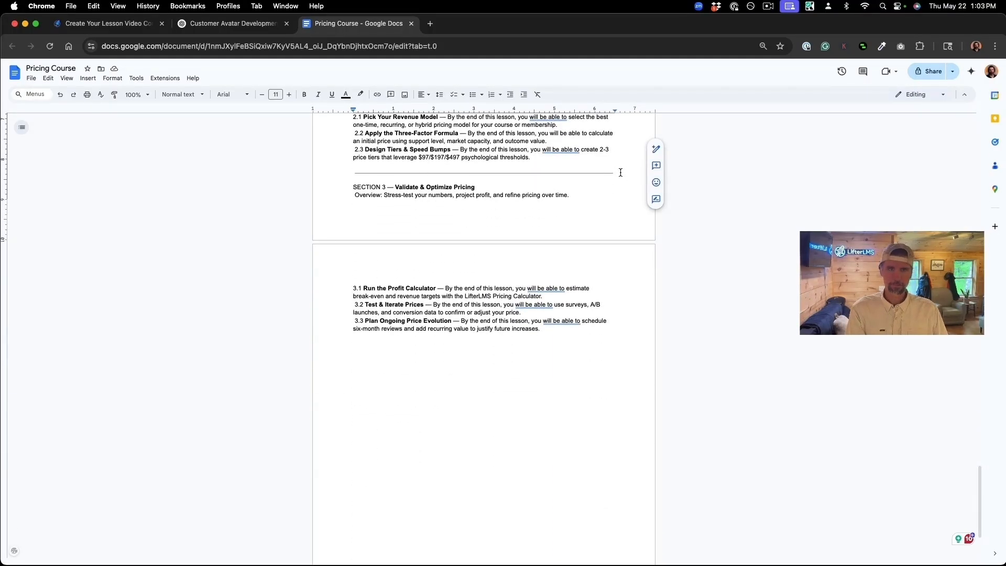
{"action": "key", "text": "Return"}
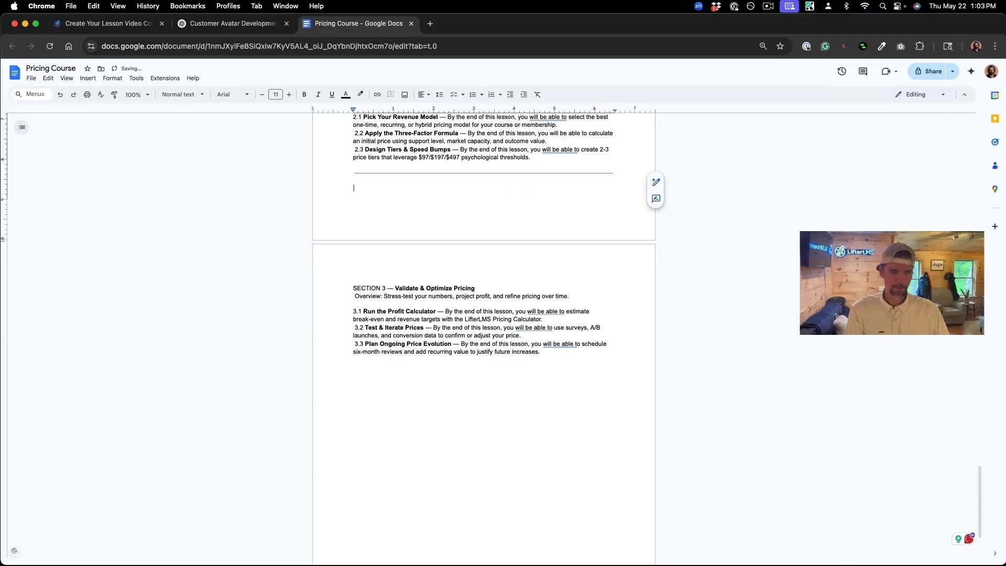
{"action": "key", "text": "super+v"}
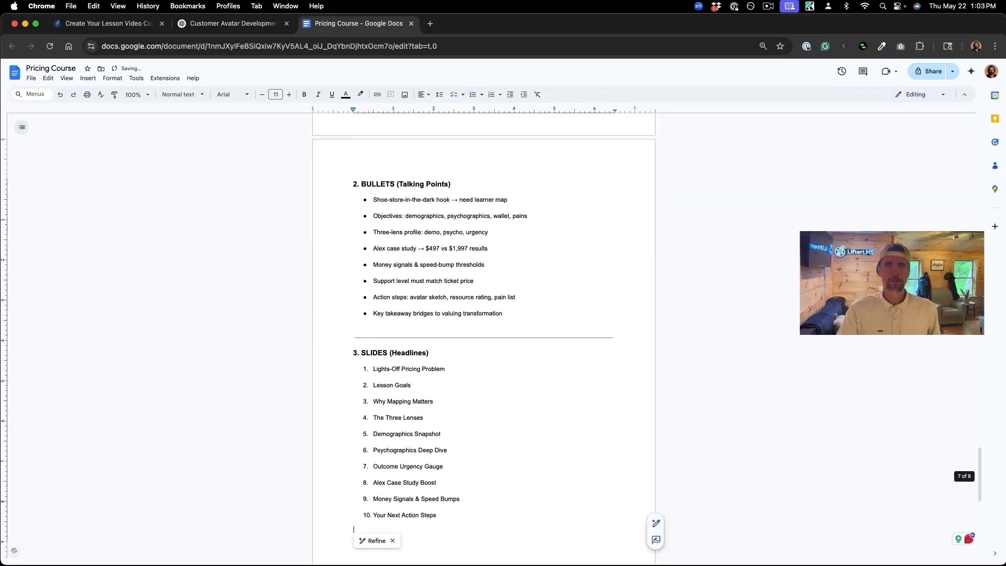
Check the pasted Lesson 1 script and its placement in the Pricing Course document.
{"action": "scroll", "coordinate": [474, 273], "scroll_direction": "up", "scroll_amount": 6}
{"action": "scroll", "coordinate": [474, 273], "scroll_direction": "up", "scroll_amount": 6}
{"action": "scroll", "coordinate": [474, 273], "scroll_direction": "up", "scroll_amount": 2}
{"action": "scroll", "coordinate": [473, 273], "scroll_direction": "down", "scroll_amount": 2}
{"action": "scroll", "coordinate": [474, 272], "scroll_direction": "down", "scroll_amount": 4}
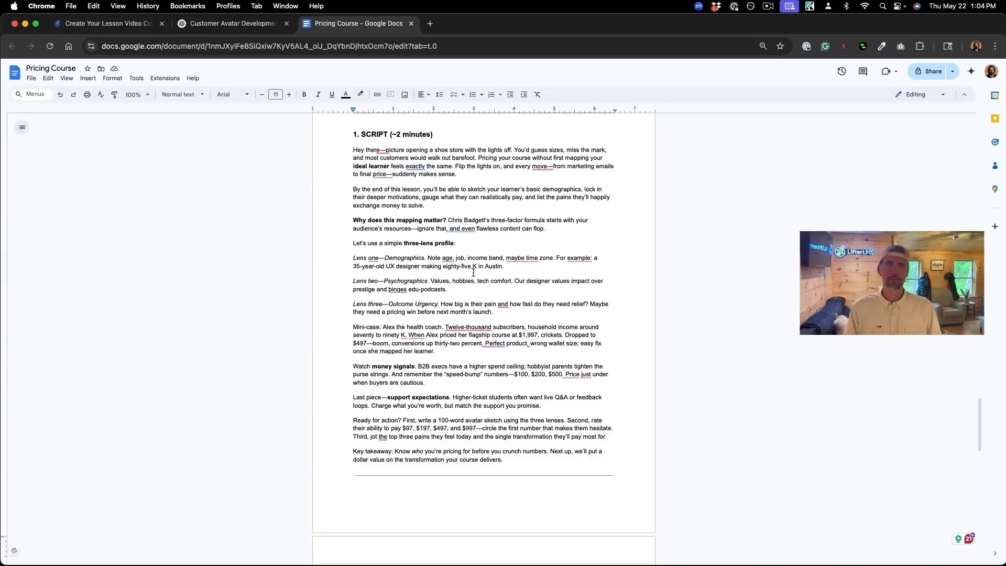
Review the rest of the pasted Lesson 1 video content, including the talking-point bullets and slide headlines.
{"action": "scroll", "coordinate": [473, 272], "scroll_direction": "down", "scroll_amount": 4}
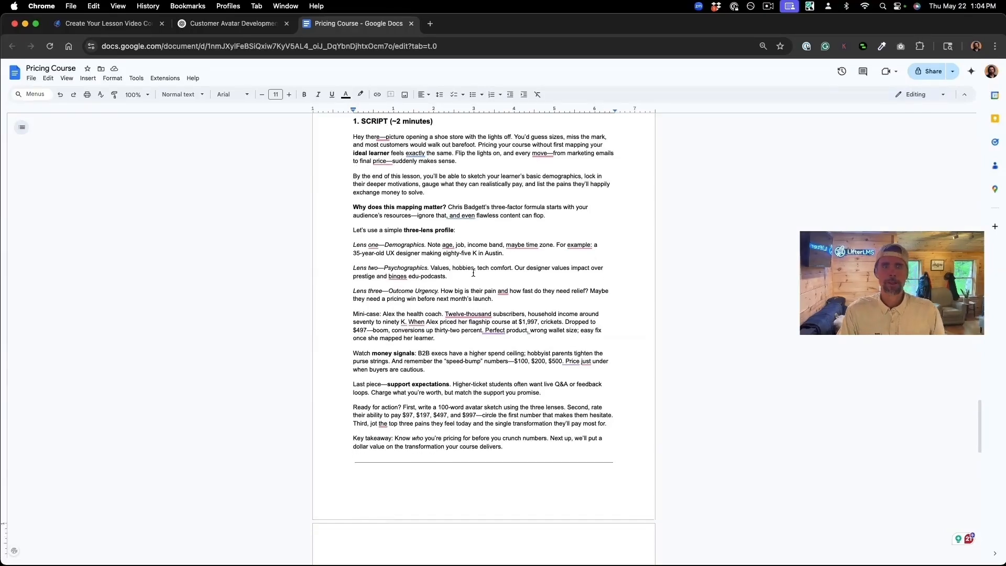
{"action": "scroll", "coordinate": [473, 272], "scroll_direction": "up", "scroll_amount": 2}
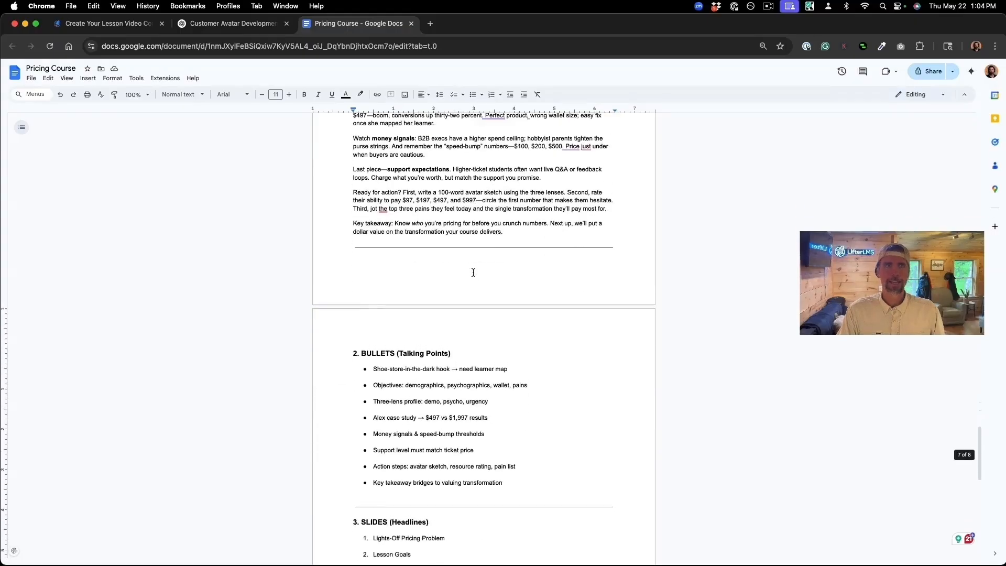
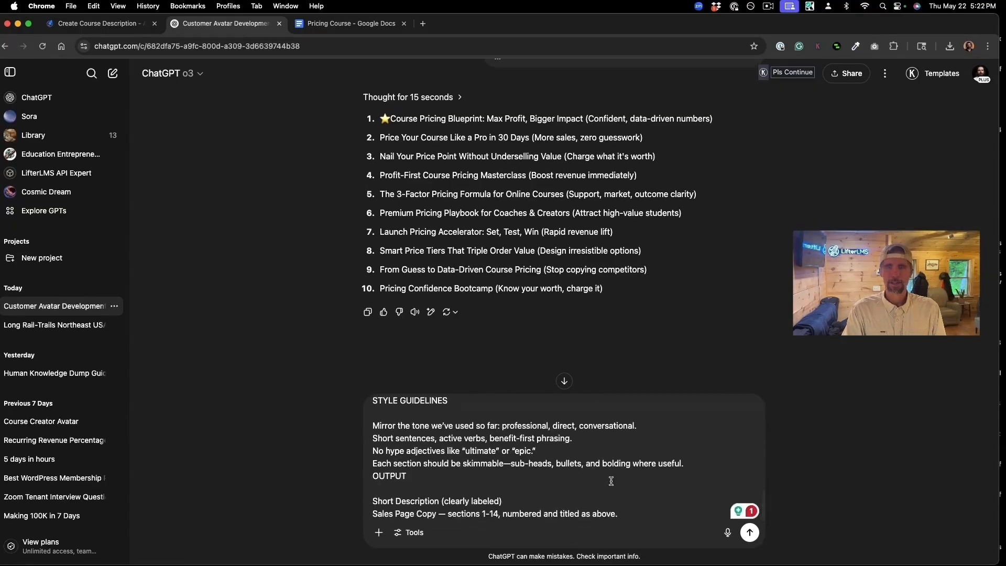
Submit the prepared ChatGPT prompt requesting a short description and 14-section sales page copy for the course.
{"action": "left_click", "coordinate": [751, 533]}
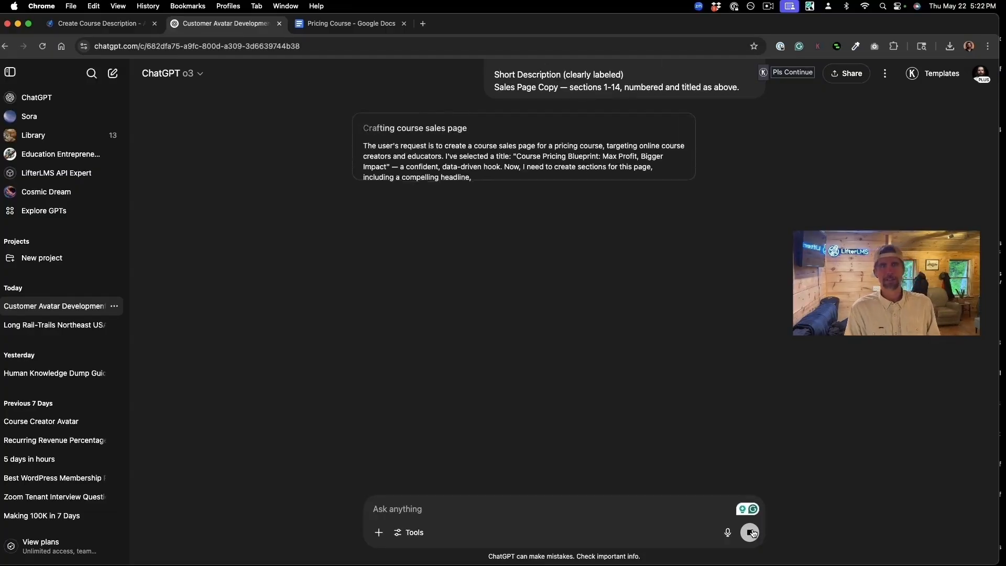
Switch to the Pricing Course document and add the lines "Short Description" and "Sales Page Content" below the Learning Objective paragraph.
{"action": "left_click", "coordinate": [337, 25]}
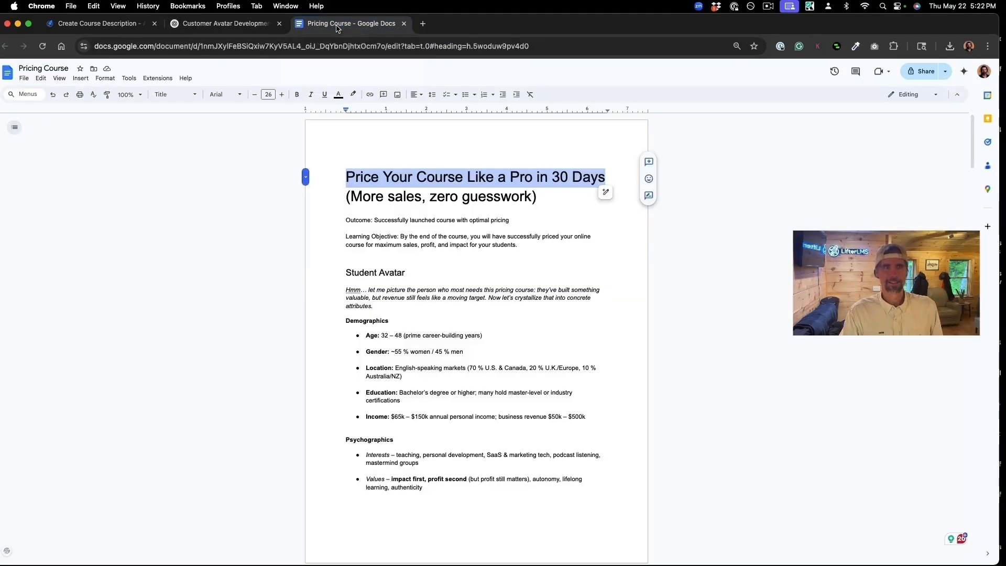
{"action": "left_click", "coordinate": [551, 197]}
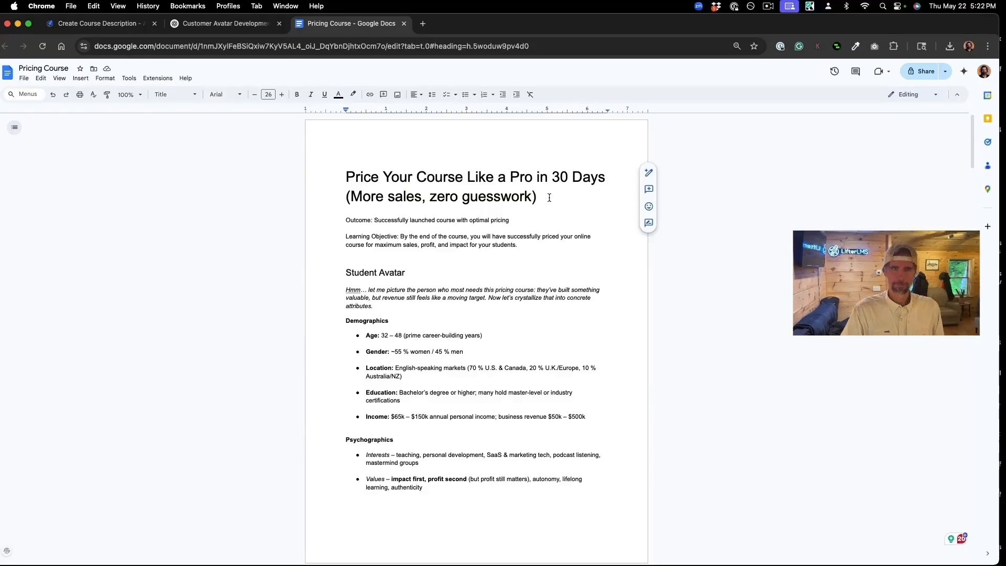
{"action": "left_click", "coordinate": [530, 245]}
{"action": "key", "text": "Return"}
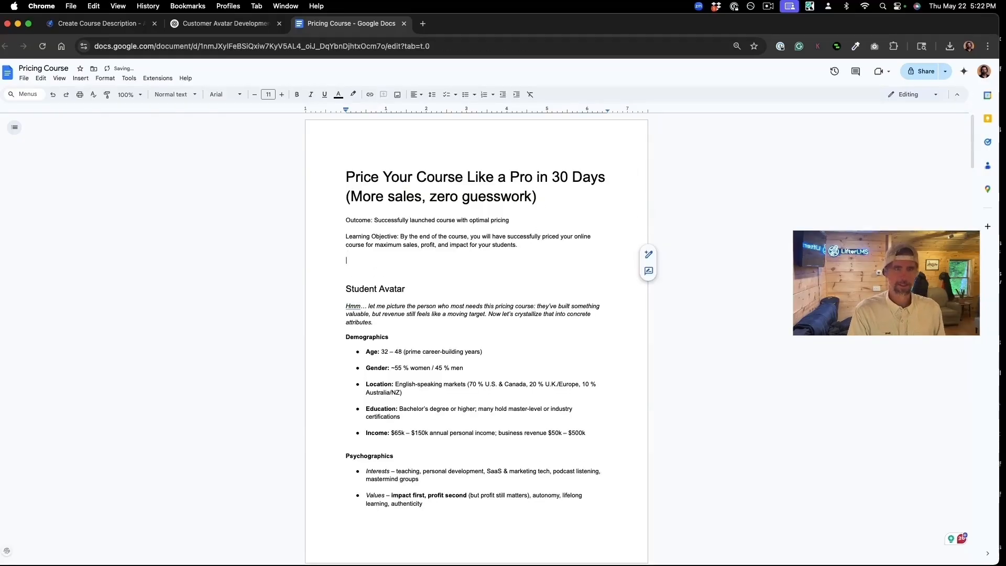
{"action": "type", "text": "Shor"}
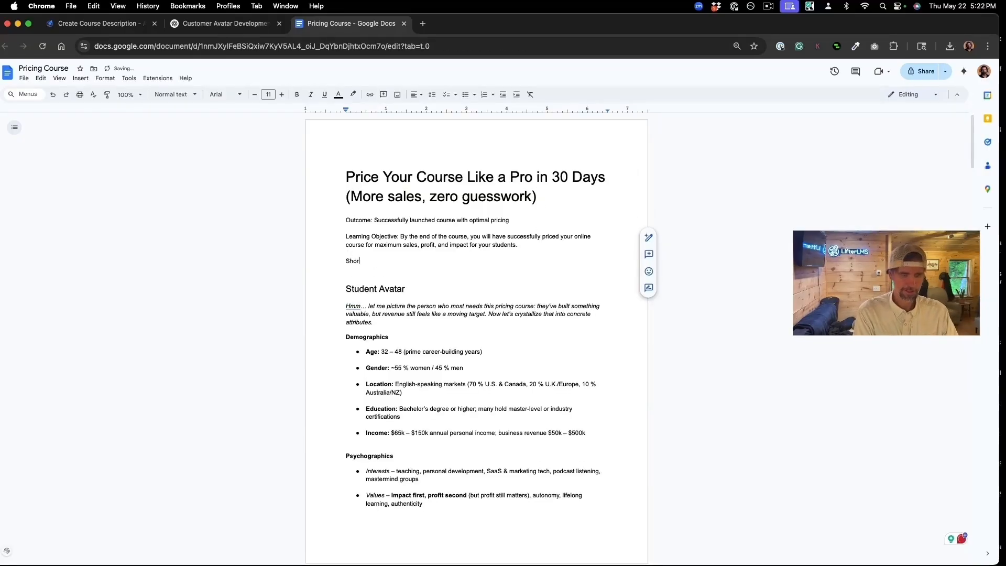
{"action": "type", "text": "t Desc"}
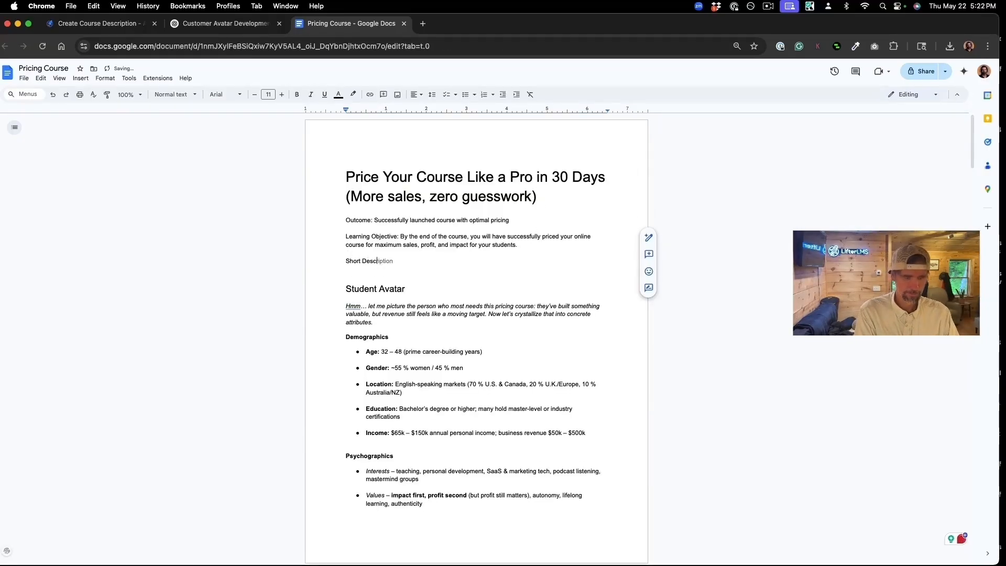
{"action": "type", "text": "ription"}
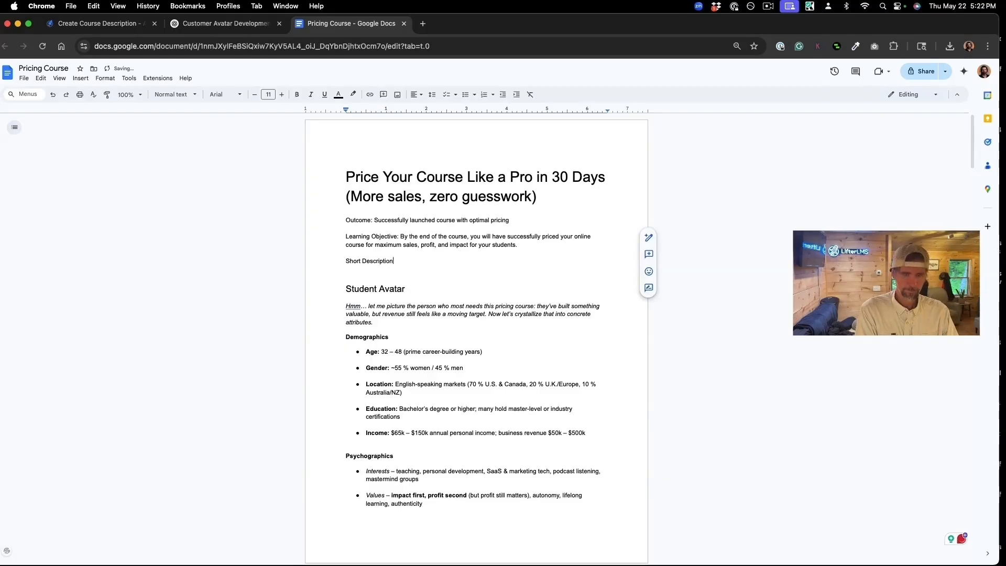
{"action": "key", "text": "Return"}
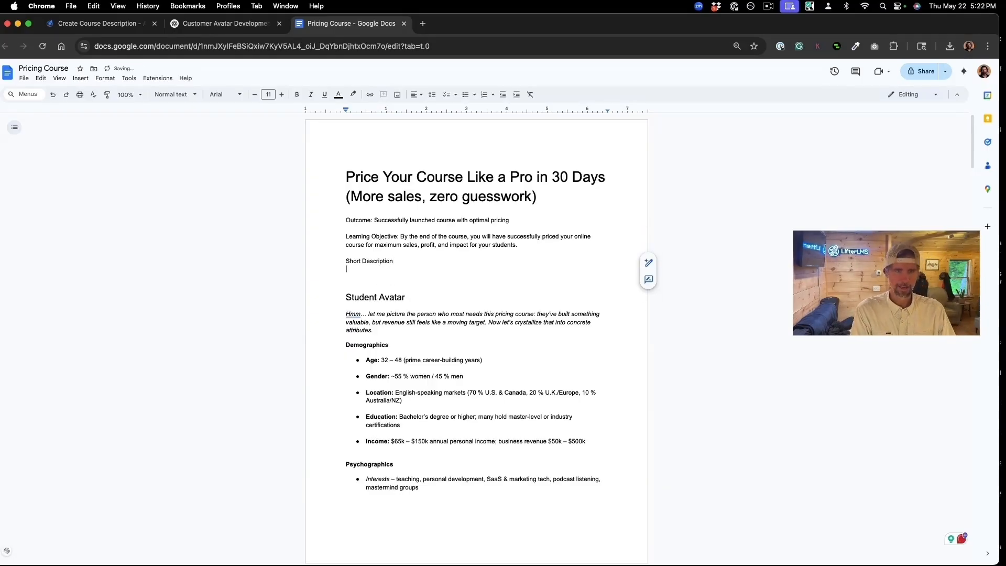
{"action": "type", "text": "Sale"}
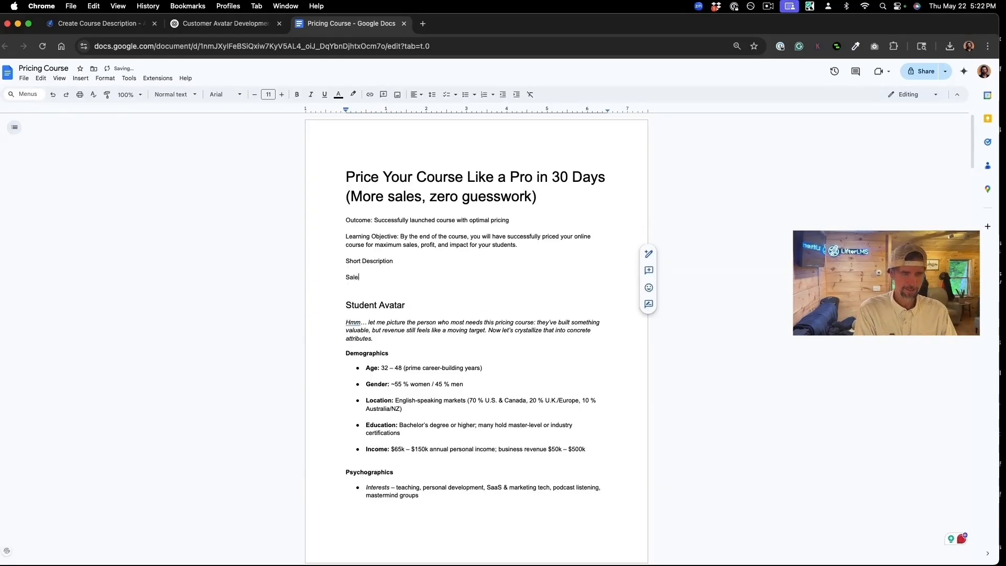
{"action": "type", "text": "s Page "}
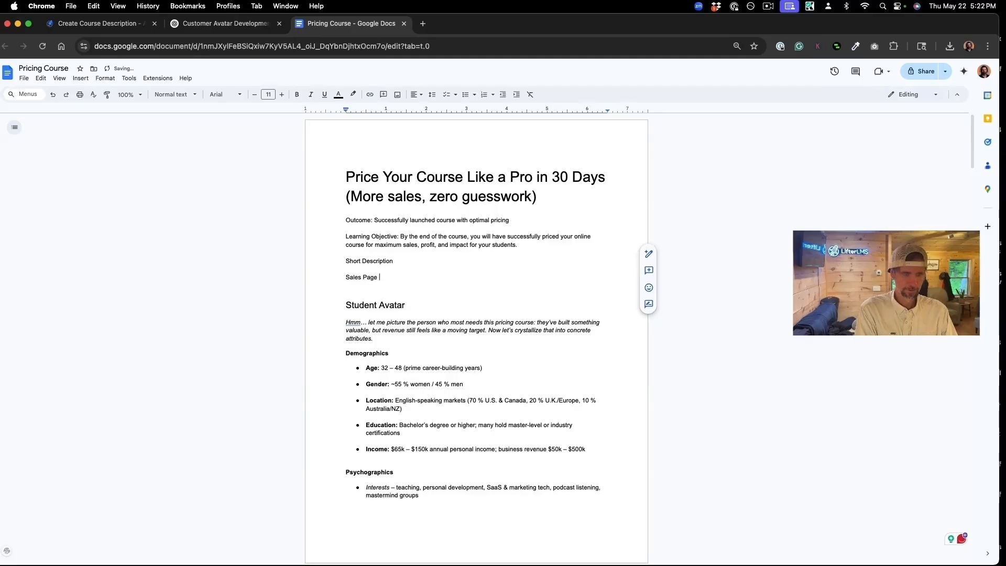
{"action": "type", "text": "Content"}
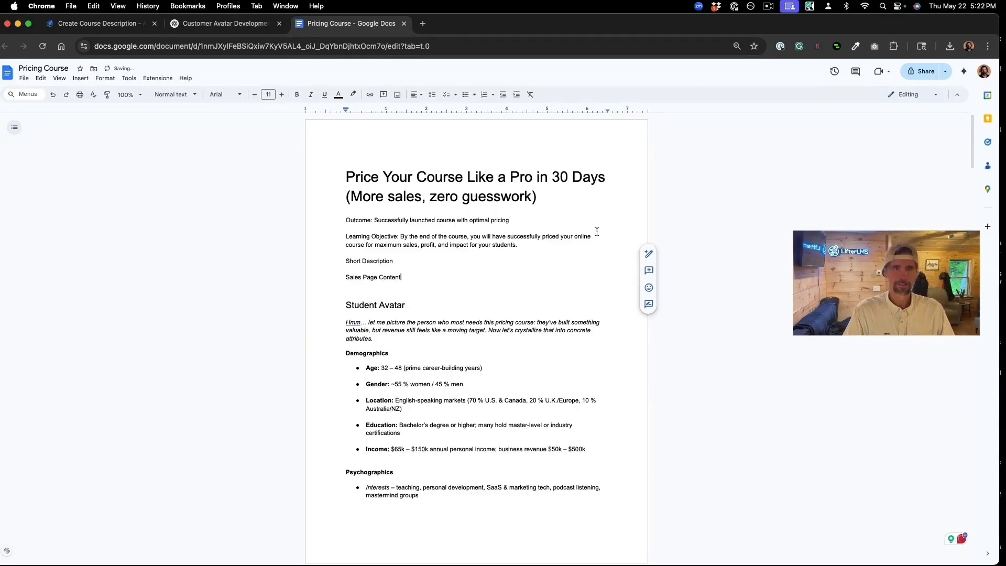
Format the "Short Description" and "Sales Page Content" lines as Heading 2.
{"action": "triple_click", "coordinate": [400, 262]}
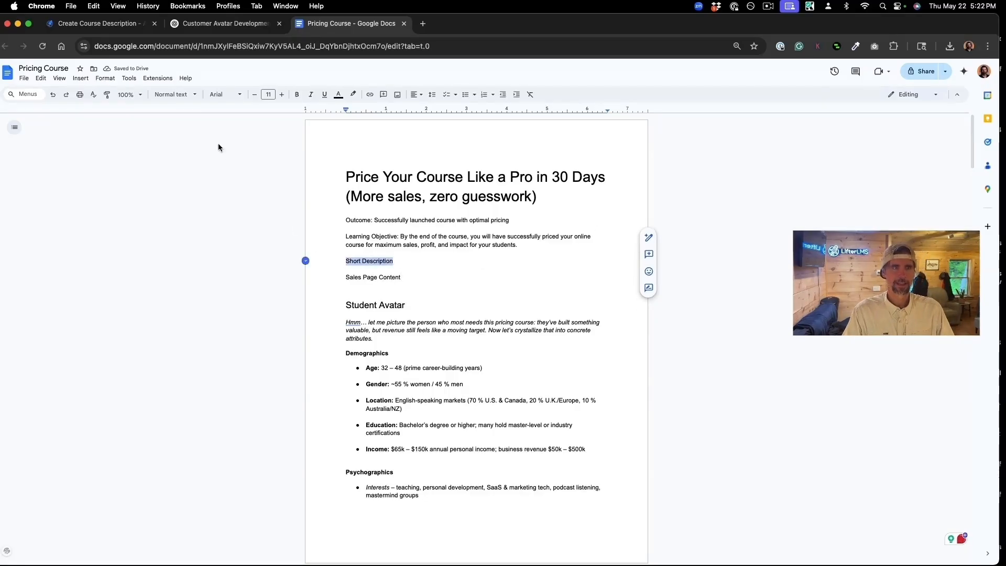
{"action": "left_click", "coordinate": [183, 95]}
{"action": "left_click", "coordinate": [191, 236]}
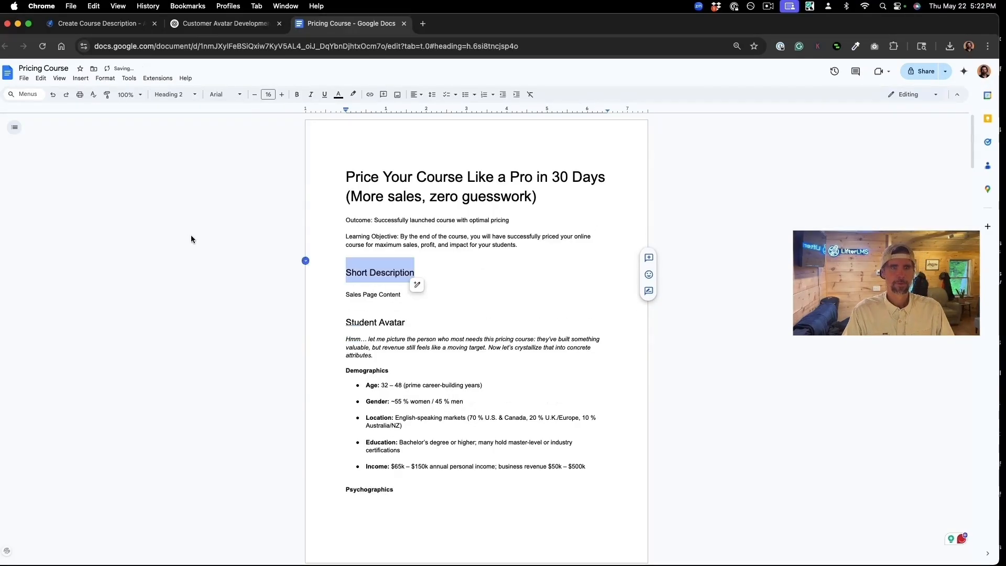
{"action": "triple_click", "coordinate": [400, 293]}
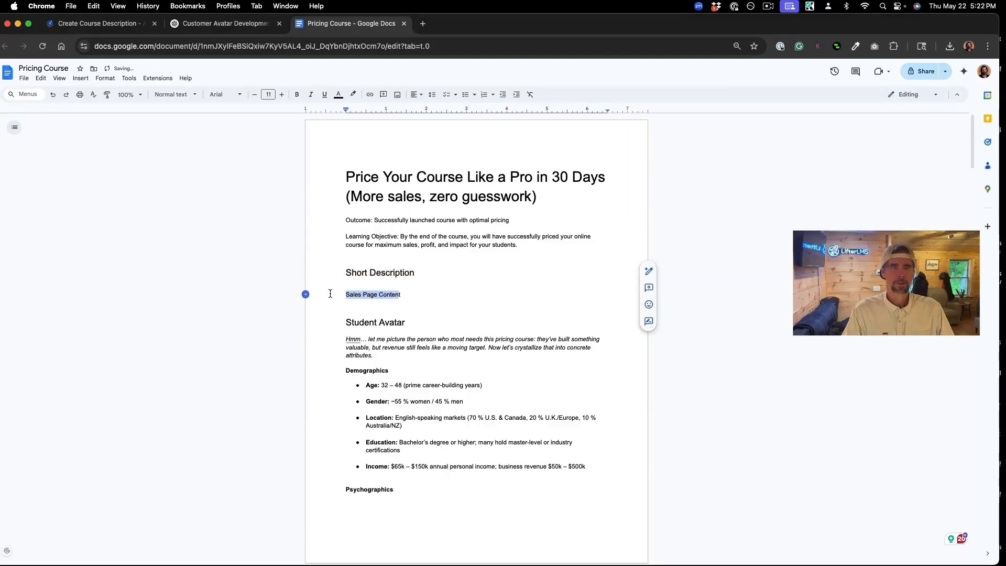
{"action": "left_click", "coordinate": [412, 293]}
{"action": "left_click_drag", "start_coordinate": [412, 294], "coordinate": [345, 294]}
{"action": "left_click", "coordinate": [193, 96]}
{"action": "mouse_move", "coordinate": [197, 116]}
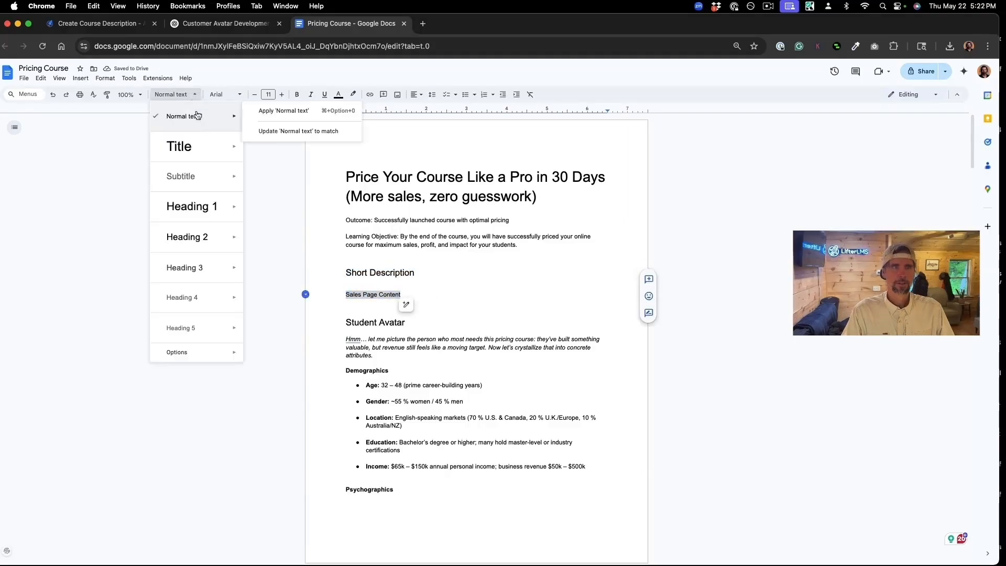
{"action": "left_click", "coordinate": [201, 236]}
Switch to the ChatGPT conversation and copy the generated short description text, without its heading.
{"action": "left_click", "coordinate": [236, 27]}
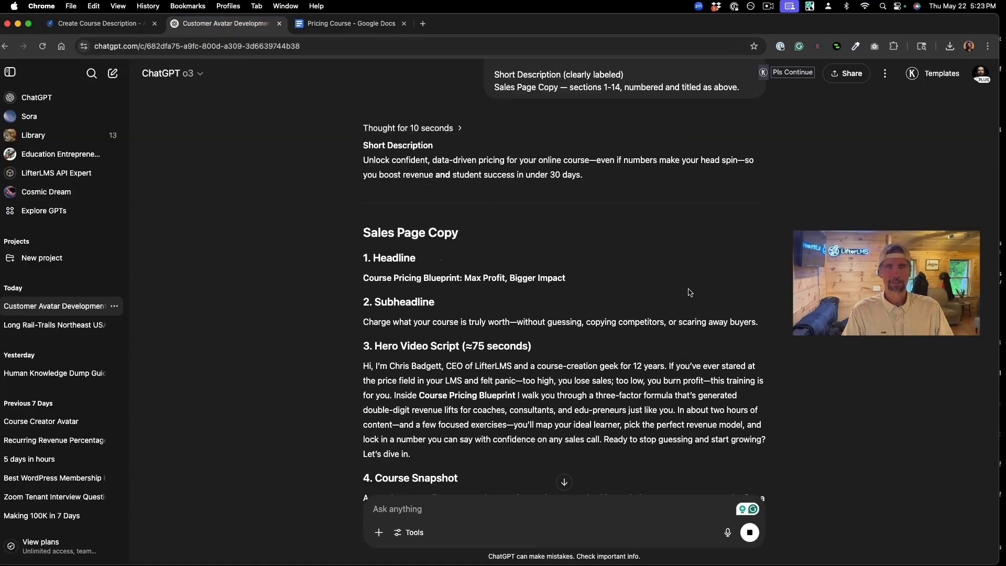
{"action": "scroll", "coordinate": [690, 293], "scroll_direction": "down", "scroll_amount": 4}
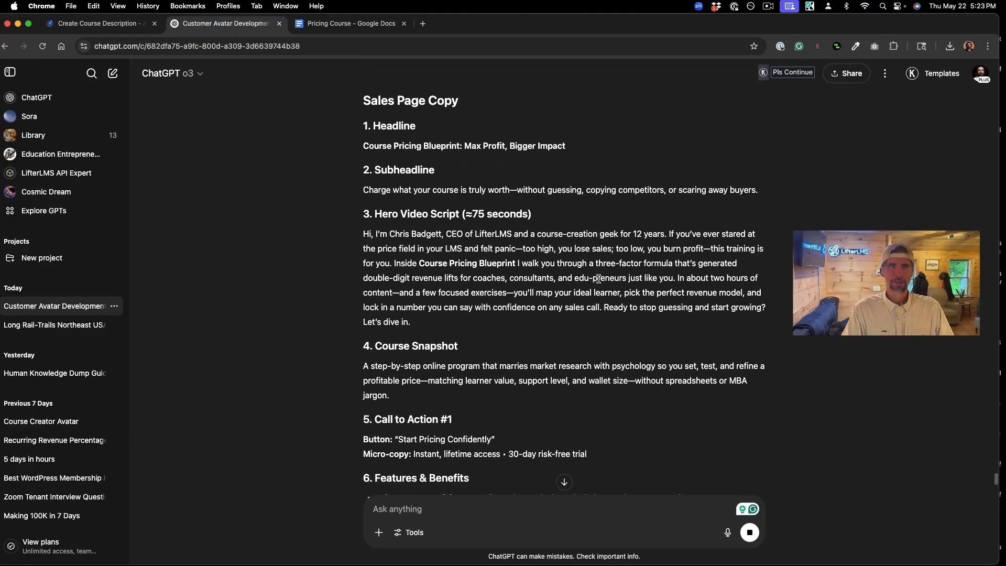
{"action": "scroll", "coordinate": [450, 194], "scroll_direction": "up", "scroll_amount": 2}
{"action": "scroll", "coordinate": [482, 219], "scroll_direction": "up", "scroll_amount": 3}
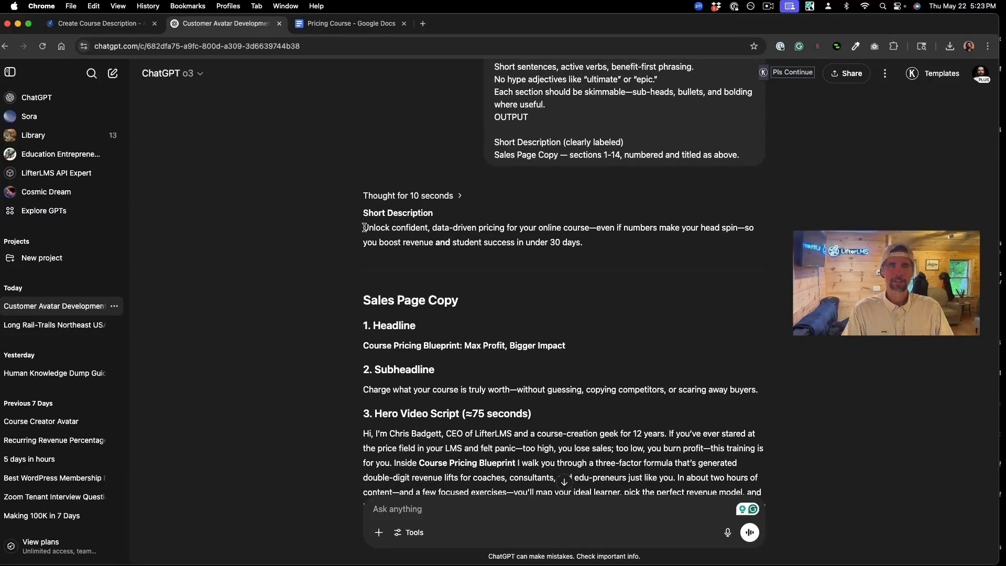
{"action": "left_click_drag", "start_coordinate": [365, 227], "coordinate": [741, 249]}
{"action": "key", "text": "super+c"}
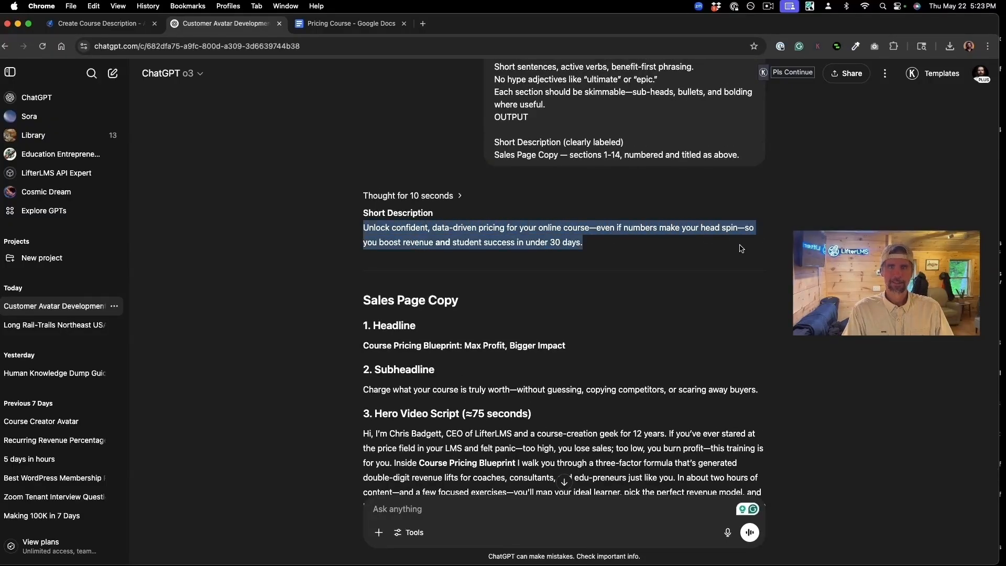
Switch to the Pricing Course document, paste the short description under its heading, and add an empty line under Sales Page Content.
{"action": "left_click", "coordinate": [364, 24]}
{"action": "left_click", "coordinate": [422, 274]}
{"action": "key", "text": "Return"}
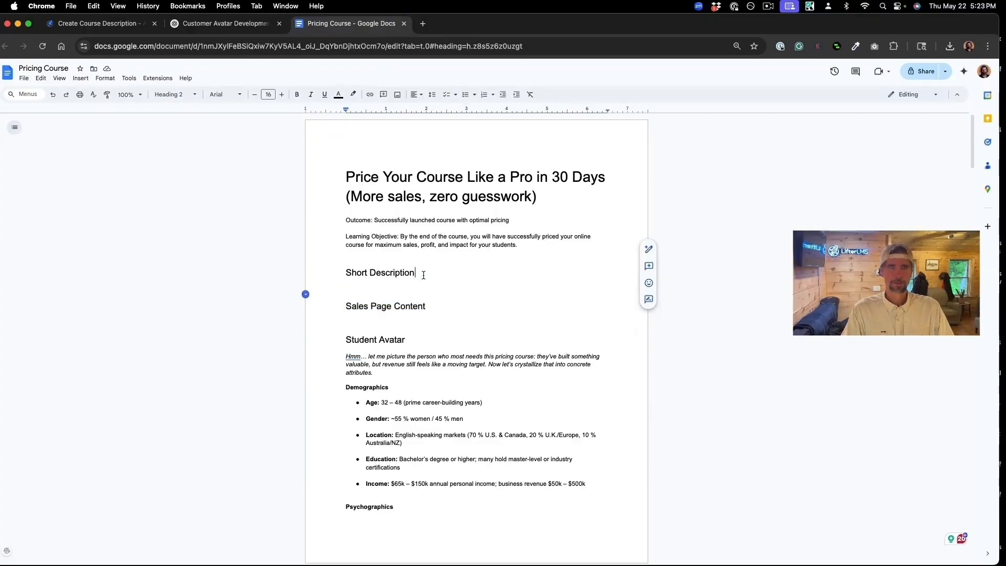
{"action": "key", "text": "super+v"}
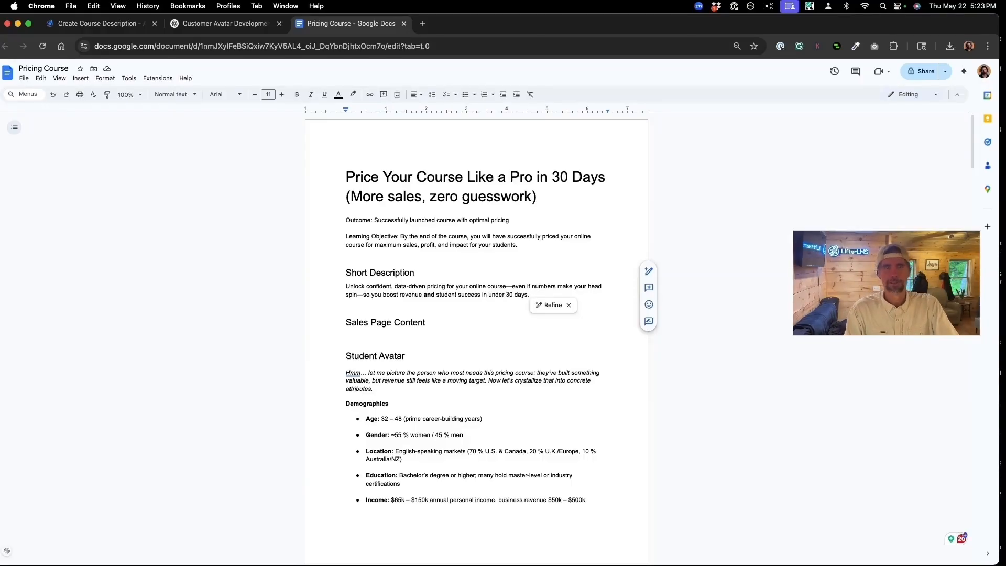
{"action": "left_click", "coordinate": [425, 322]}
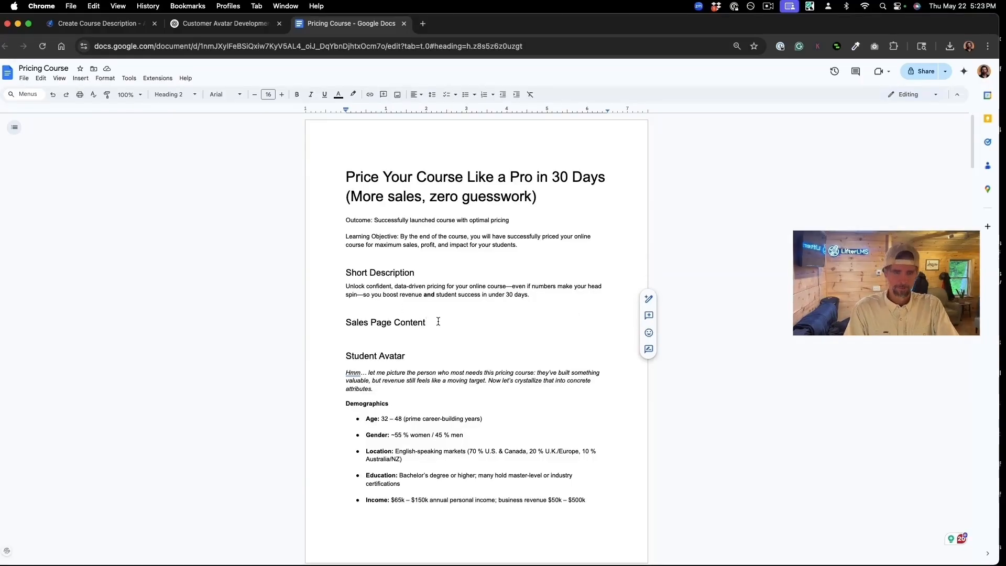
{"action": "key", "text": "Return"}
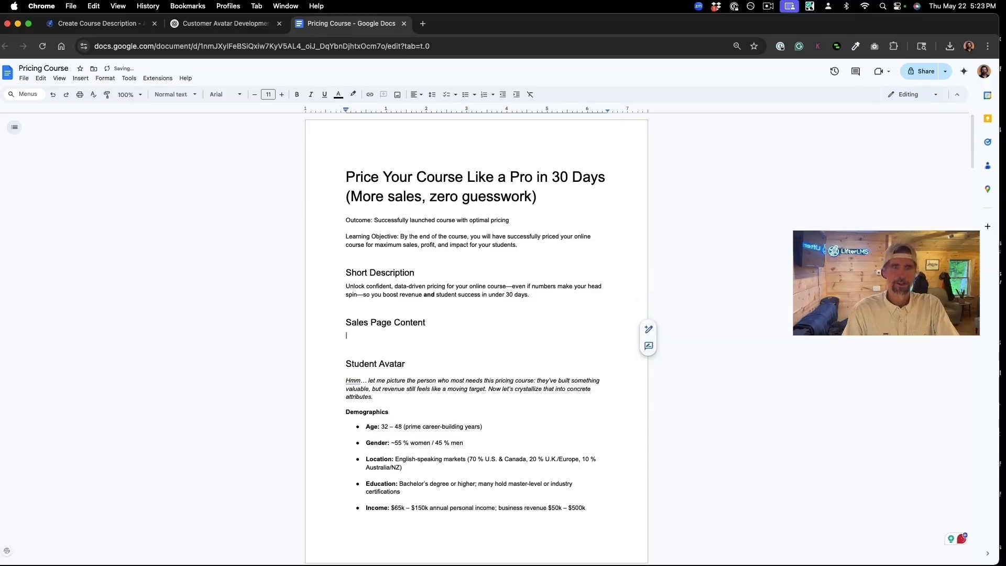
Switch to ChatGPT and copy the sales page copy from the "1. Headline" heading through the end of "14. Call to Action #2".
{"action": "left_click", "coordinate": [229, 27]}
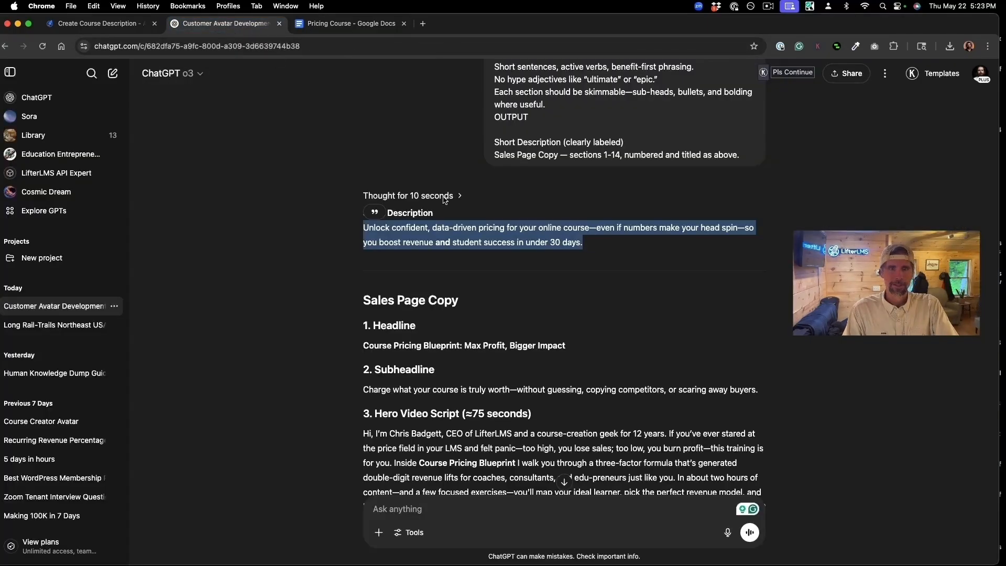
{"action": "scroll", "coordinate": [497, 320], "scroll_direction": "down", "scroll_amount": 2}
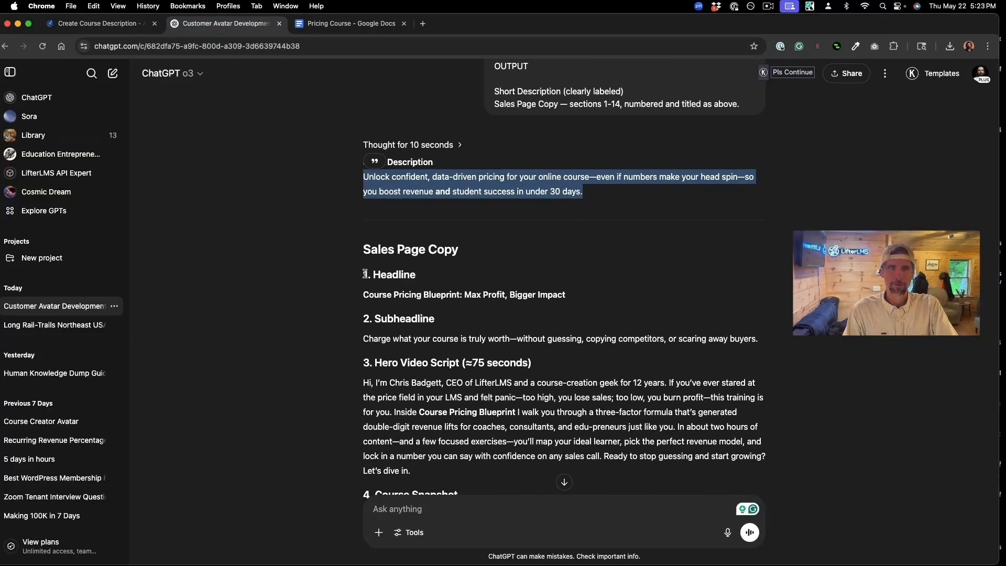
{"action": "left_click_drag", "start_coordinate": [365, 275], "coordinate": [591, 426]}
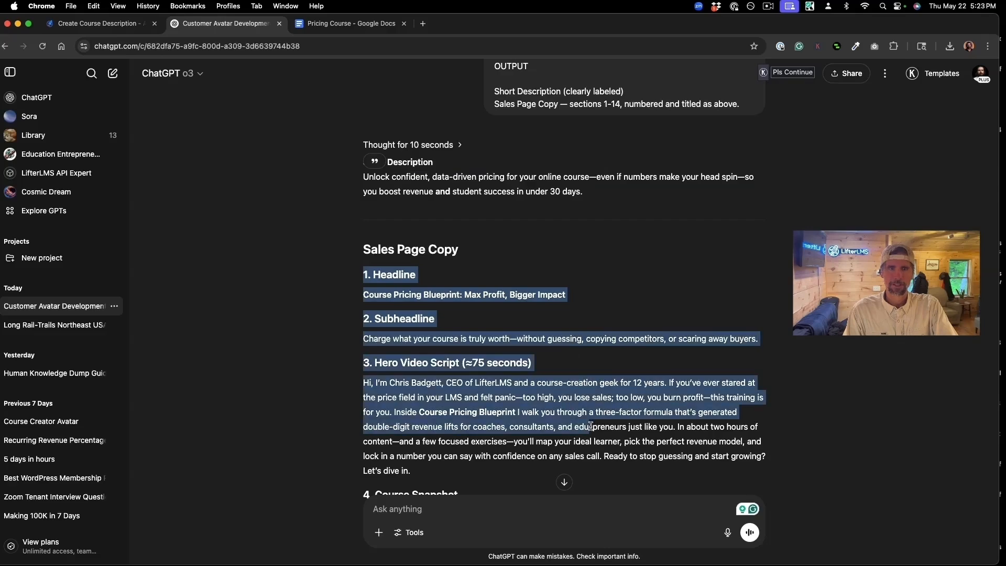
{"action": "left_click_drag", "start_coordinate": [363, 274], "coordinate": [511, 433]}
{"action": "left_click", "coordinate": [365, 276]}
{"action": "left_click_drag", "start_coordinate": [365, 276], "coordinate": [467, 209]}
{"action": "scroll", "coordinate": [495, 188], "scroll_direction": "up", "scroll_amount": 8}
{"action": "scroll", "coordinate": [467, 208], "scroll_direction": "up", "scroll_amount": 1}
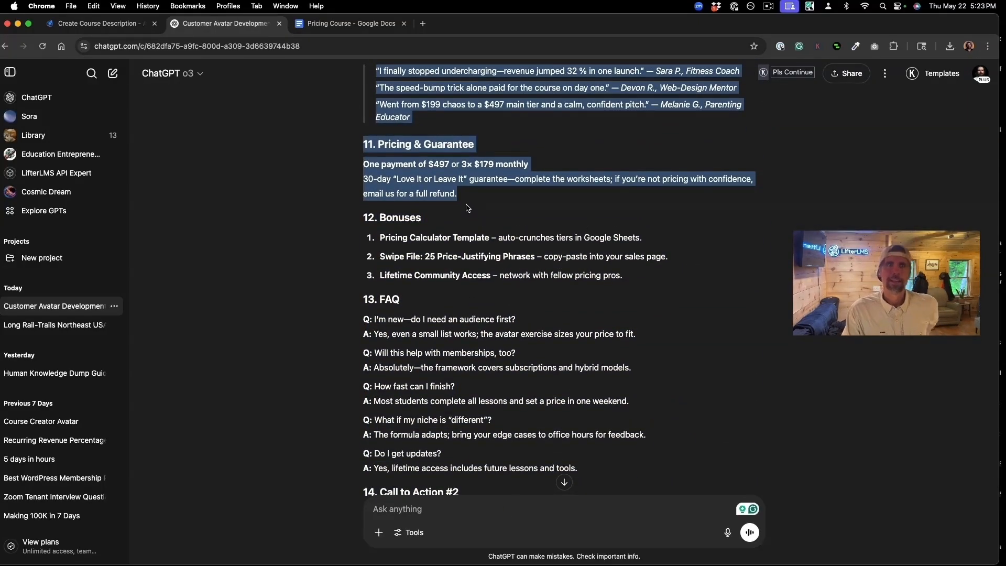
{"action": "left_click_drag", "start_coordinate": [471, 210], "coordinate": [672, 409]}
{"action": "scroll", "coordinate": [608, 493], "scroll_direction": "down", "scroll_amount": 3}
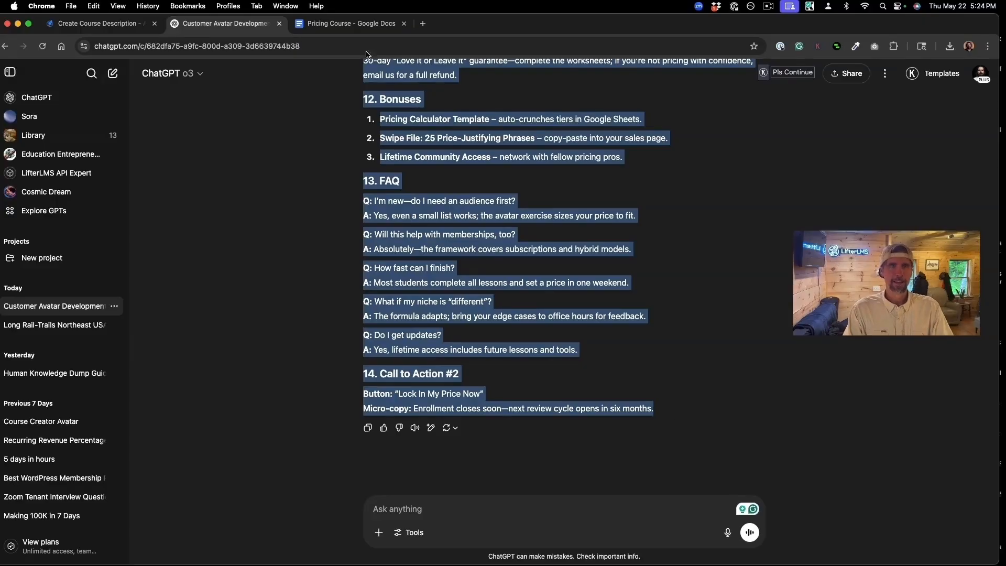
Switch to the Pricing Course document, paste the sales page copy under the Sales Page Content heading, and check the pasted sections.
{"action": "left_click", "coordinate": [339, 30]}
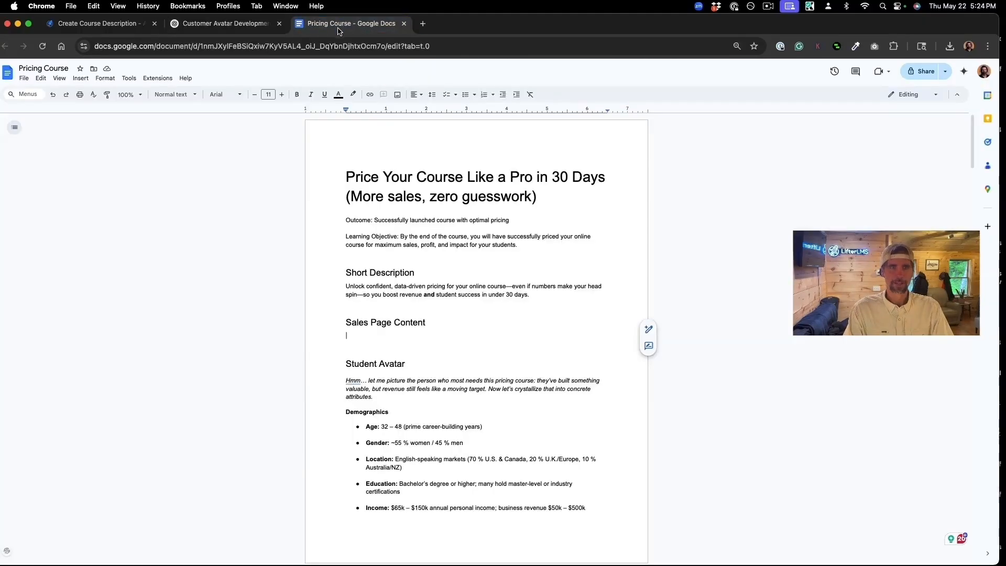
{"action": "left_click", "coordinate": [426, 346]}
{"action": "key", "text": "super+v"}
{"action": "scroll", "coordinate": [448, 314], "scroll_direction": "up", "scroll_amount": 4}
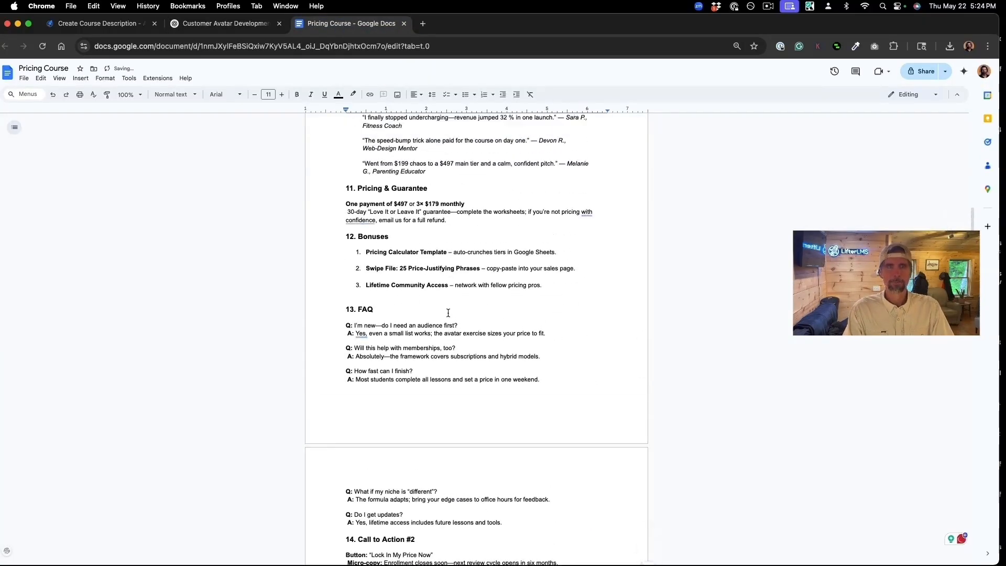
{"action": "scroll", "coordinate": [448, 314], "scroll_direction": "up", "scroll_amount": 5}
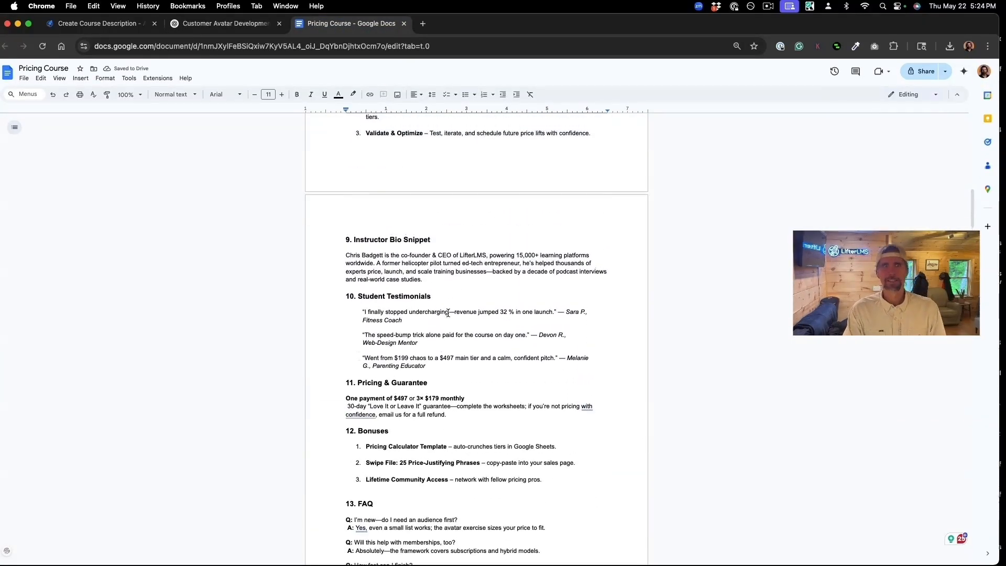
{"action": "scroll", "coordinate": [448, 313], "scroll_direction": "up", "scroll_amount": 6}
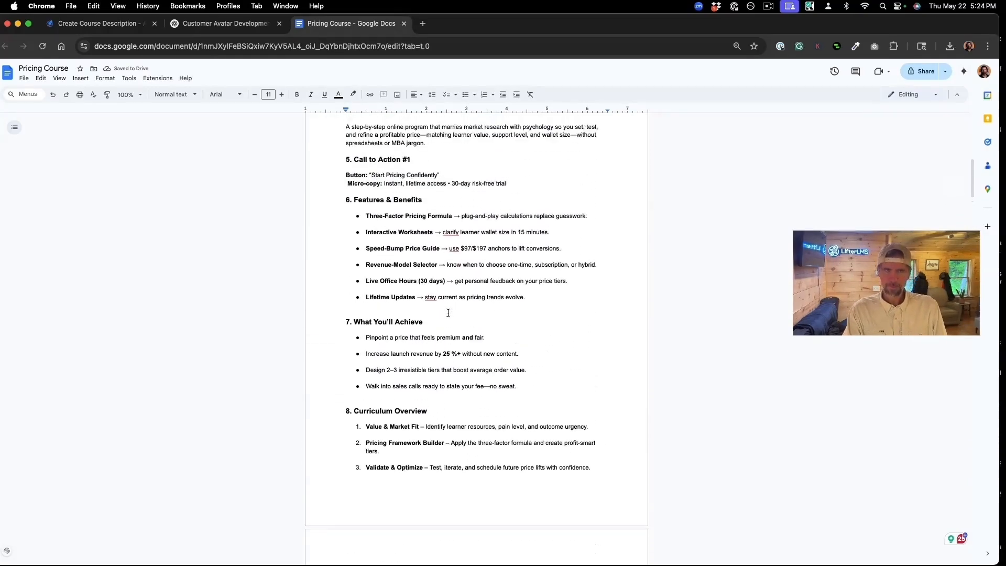
Review the document from the Short Description through the Curriculum Overview section of the sales page copy.
{"action": "scroll", "coordinate": [448, 313], "scroll_direction": "up", "scroll_amount": 6}
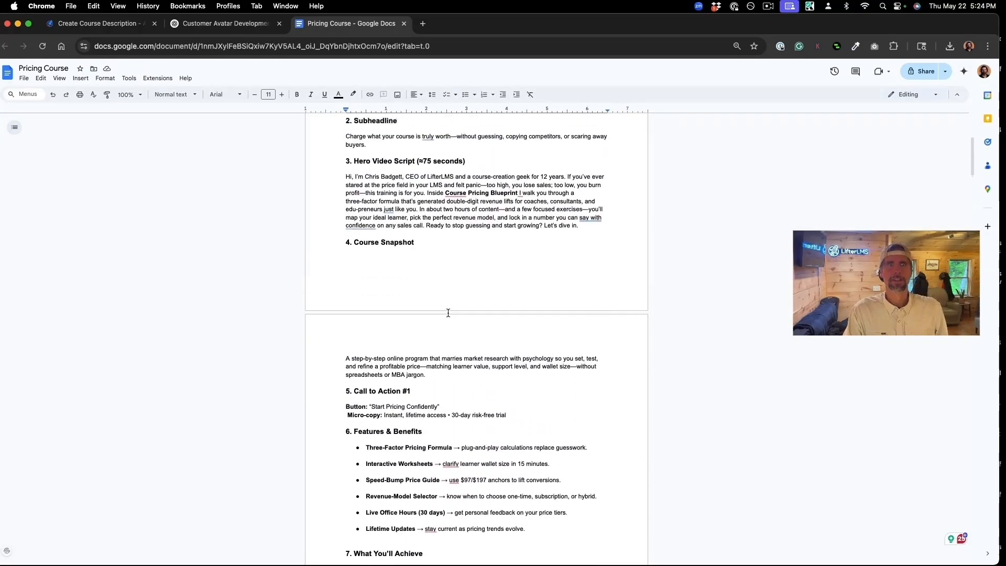
{"action": "scroll", "coordinate": [448, 313], "scroll_direction": "up", "scroll_amount": 1}
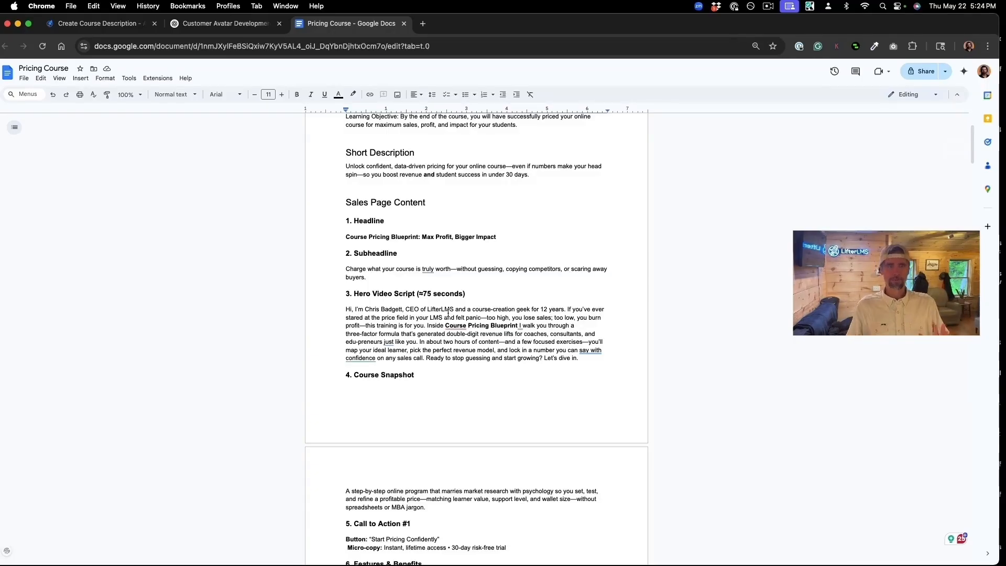
{"action": "scroll", "coordinate": [449, 313], "scroll_direction": "down", "scroll_amount": 9}
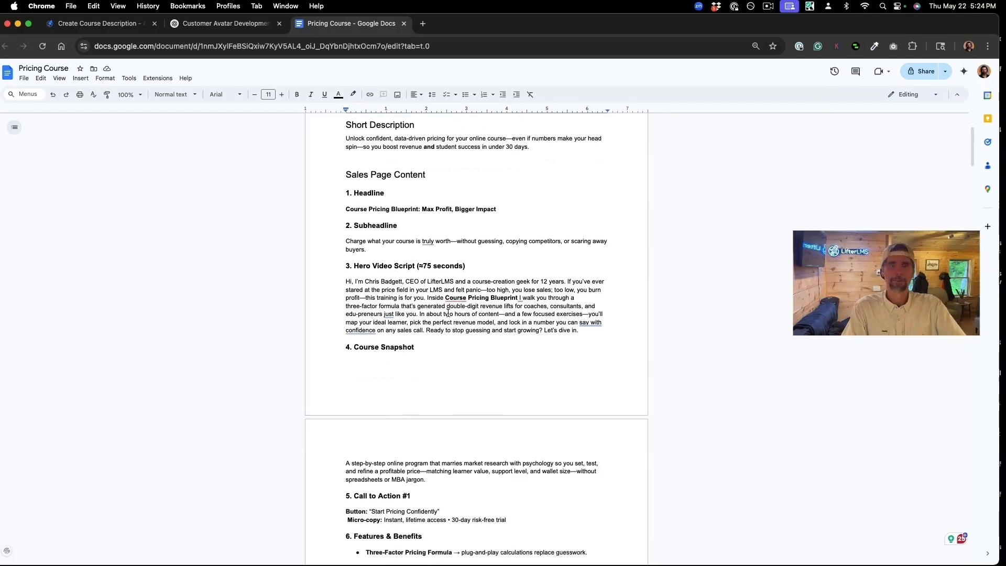
{"action": "scroll", "coordinate": [448, 312], "scroll_direction": "down", "scroll_amount": 6}
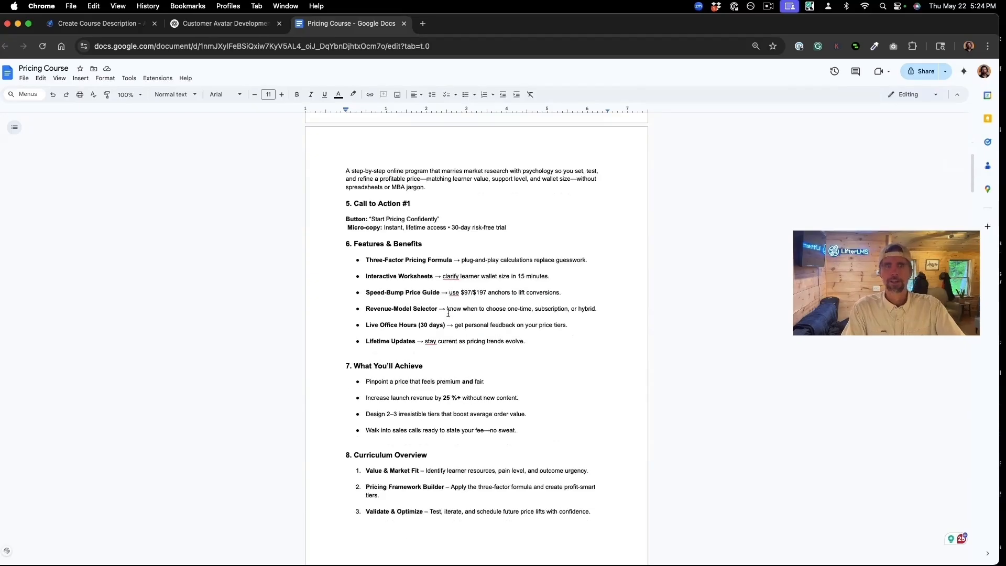
{"action": "scroll", "coordinate": [448, 313], "scroll_direction": "down", "scroll_amount": 8}
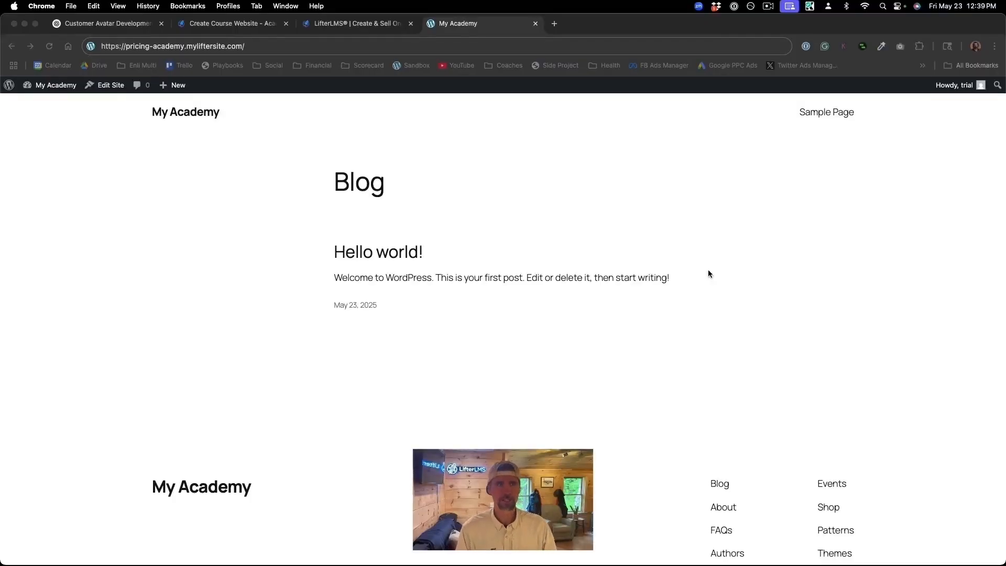
Look over the My Academy WordPress site's front page and open its admin dashboard.
{"action": "scroll", "coordinate": [607, 270], "scroll_direction": "down", "scroll_amount": 3}
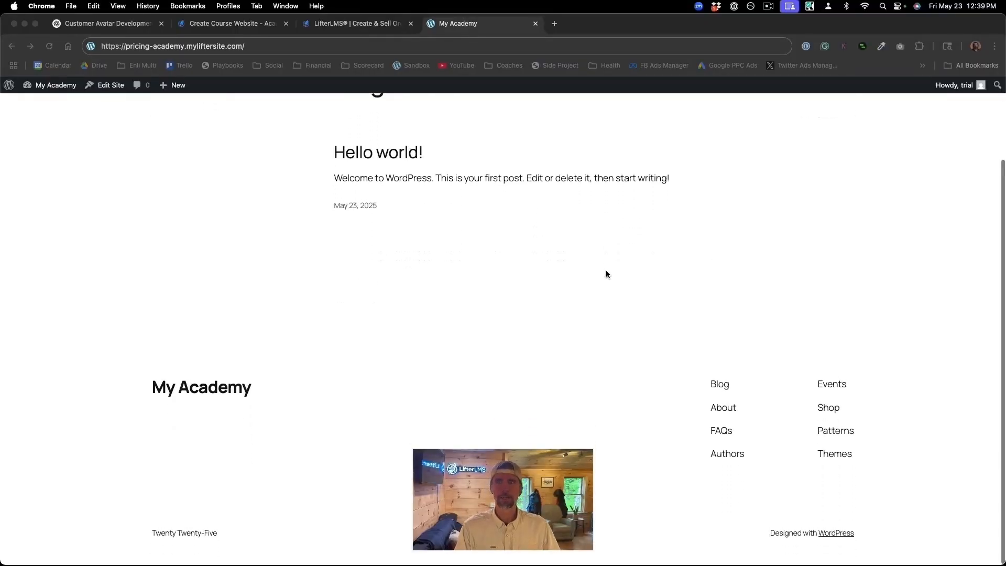
{"action": "scroll", "coordinate": [608, 274], "scroll_direction": "up", "scroll_amount": 3}
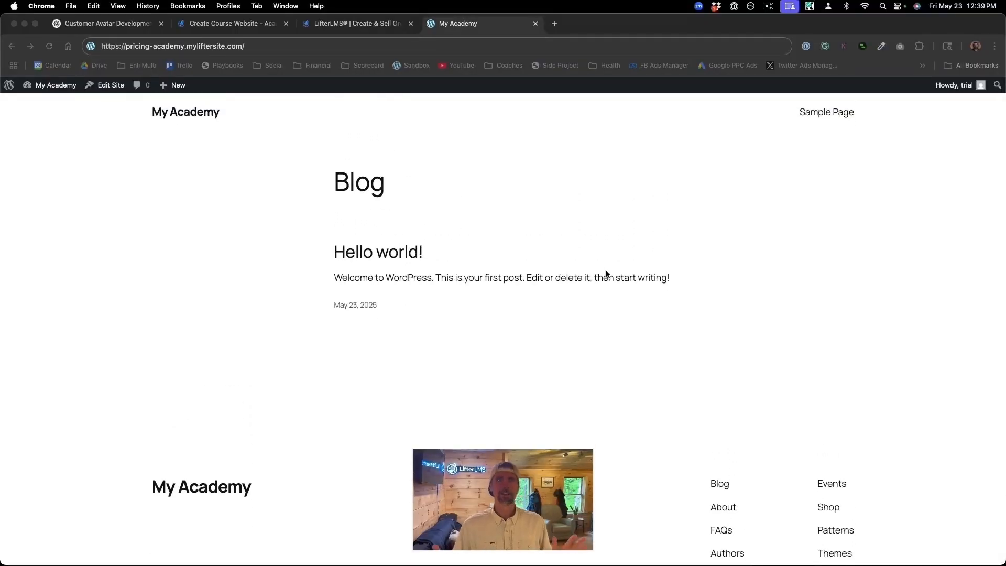
{"action": "left_click", "coordinate": [418, 232]}
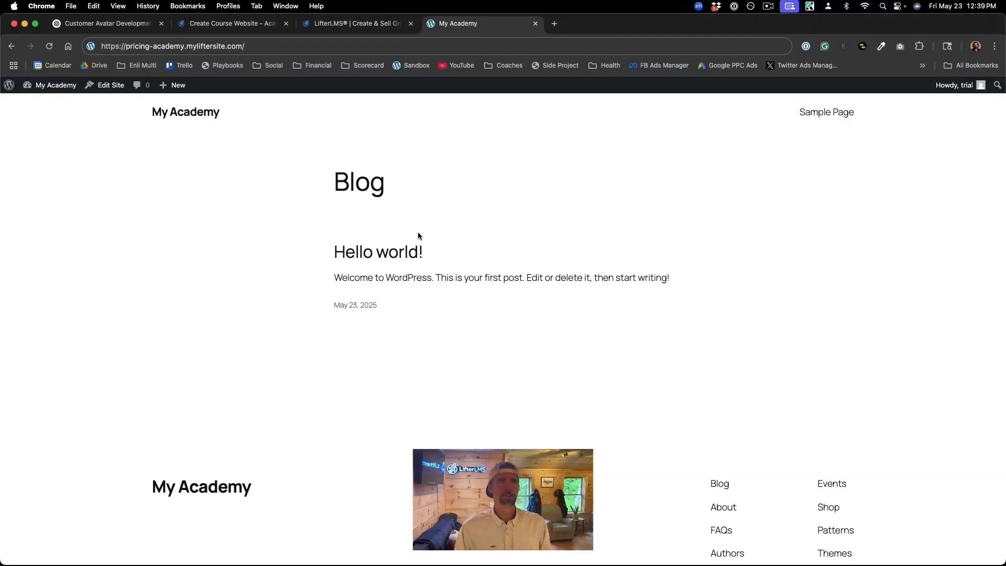
{"action": "mouse_move", "coordinate": [44, 85]}
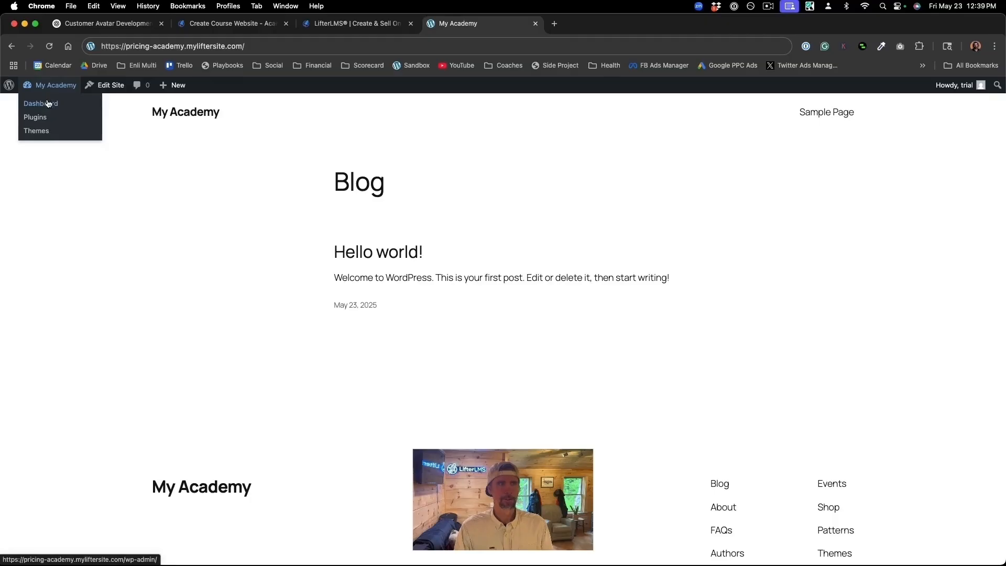
{"action": "left_click", "coordinate": [48, 104]}
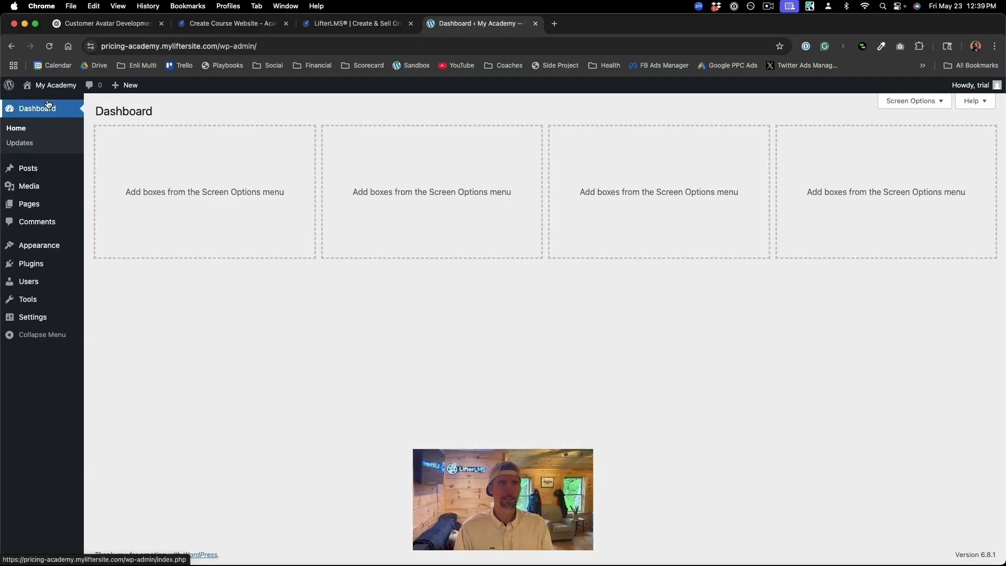
Add a new blank page without a starter pattern, title it "Welcome", and publish it.
{"action": "mouse_move", "coordinate": [39, 207]}
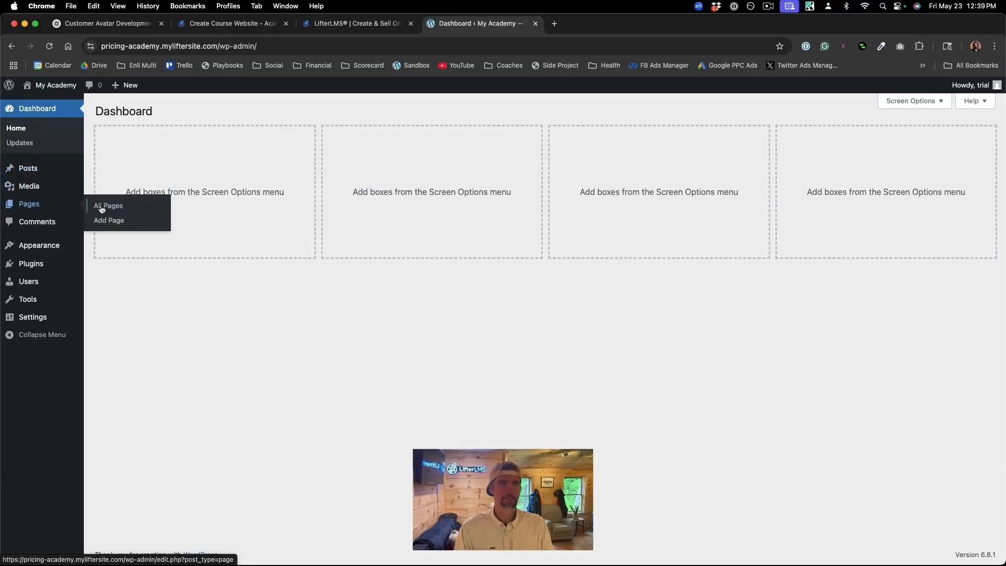
{"action": "left_click", "coordinate": [109, 221]}
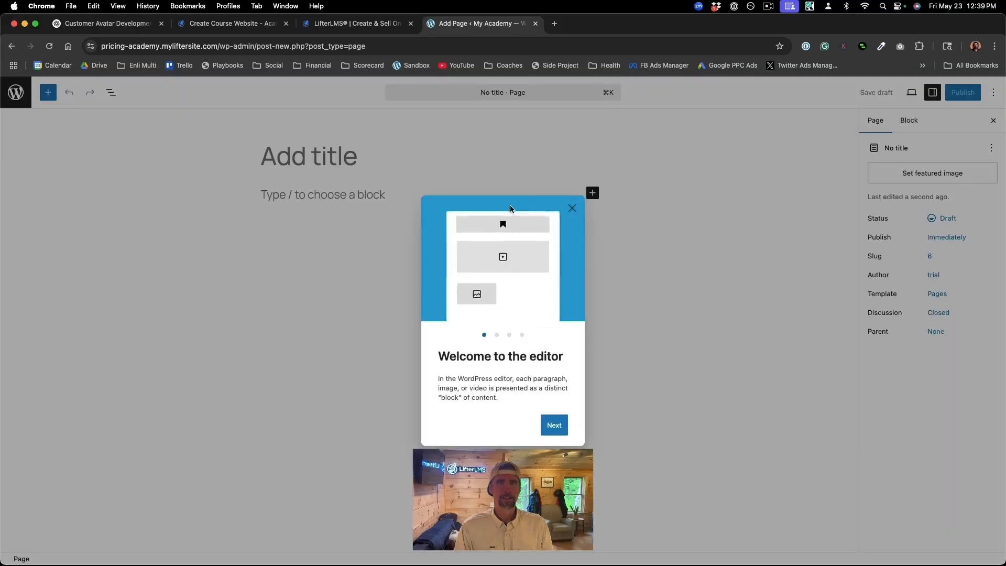
{"action": "left_click", "coordinate": [590, 194]}
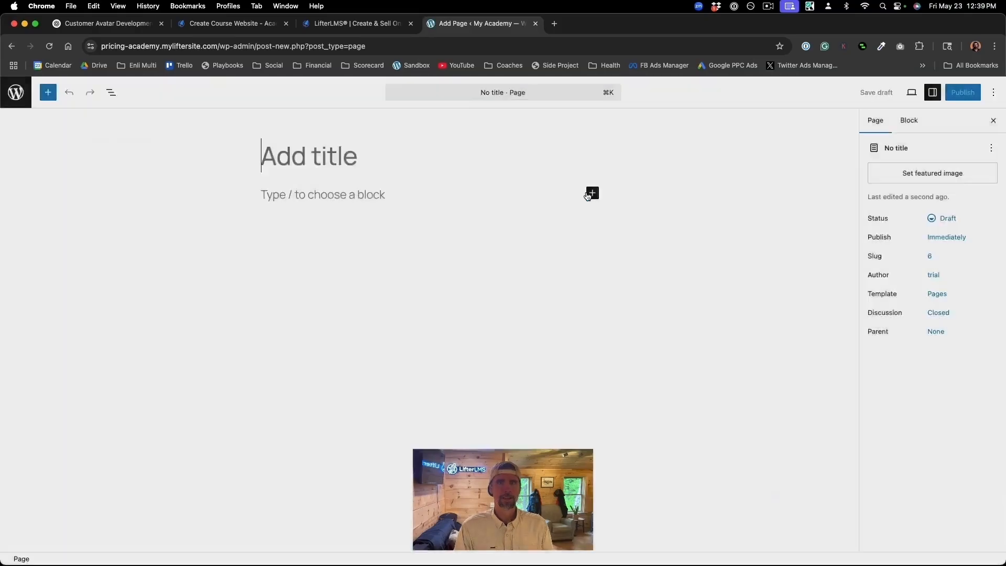
{"action": "left_click", "coordinate": [960, 120]}
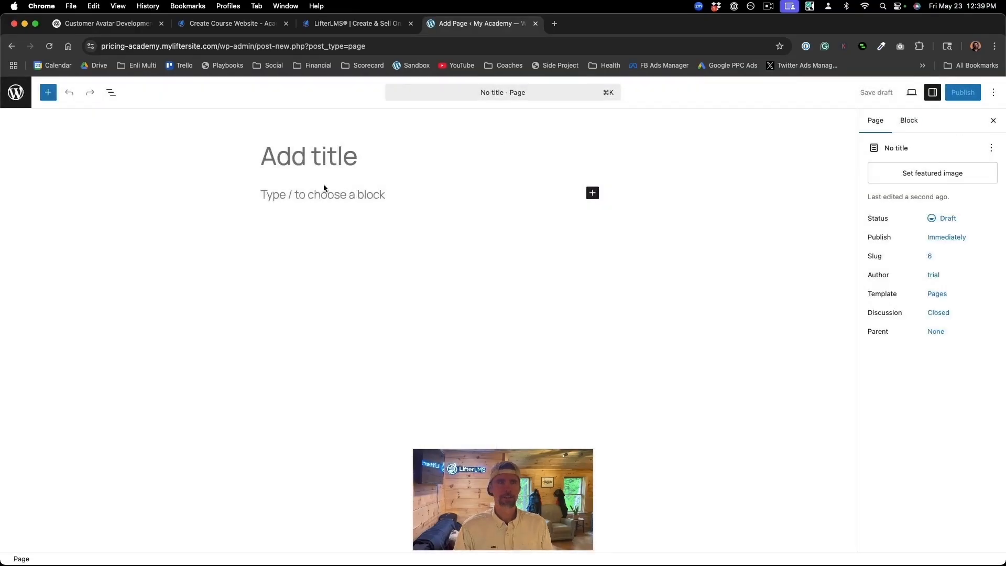
{"action": "left_click", "coordinate": [274, 158]}
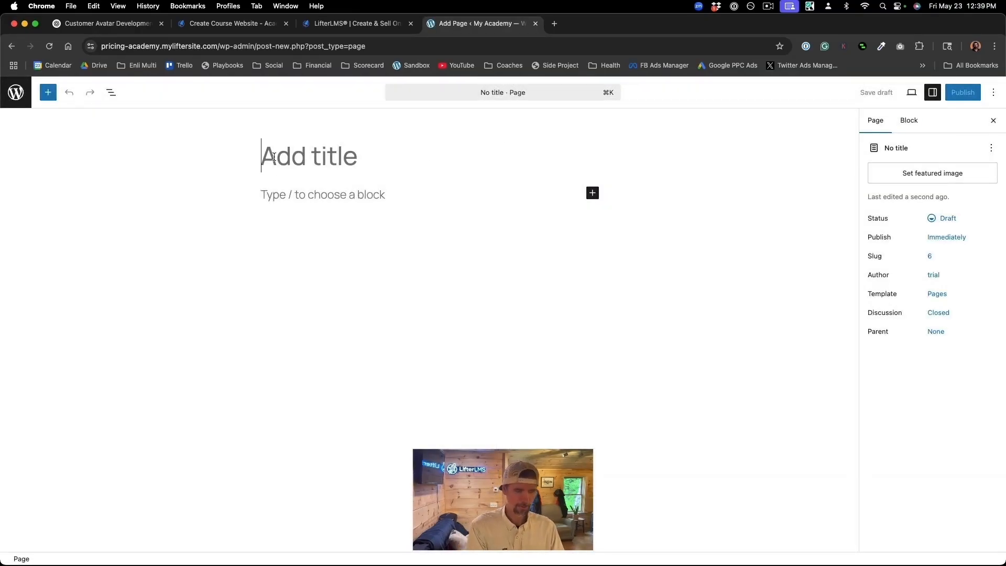
{"action": "type", "text": "Welcome"}
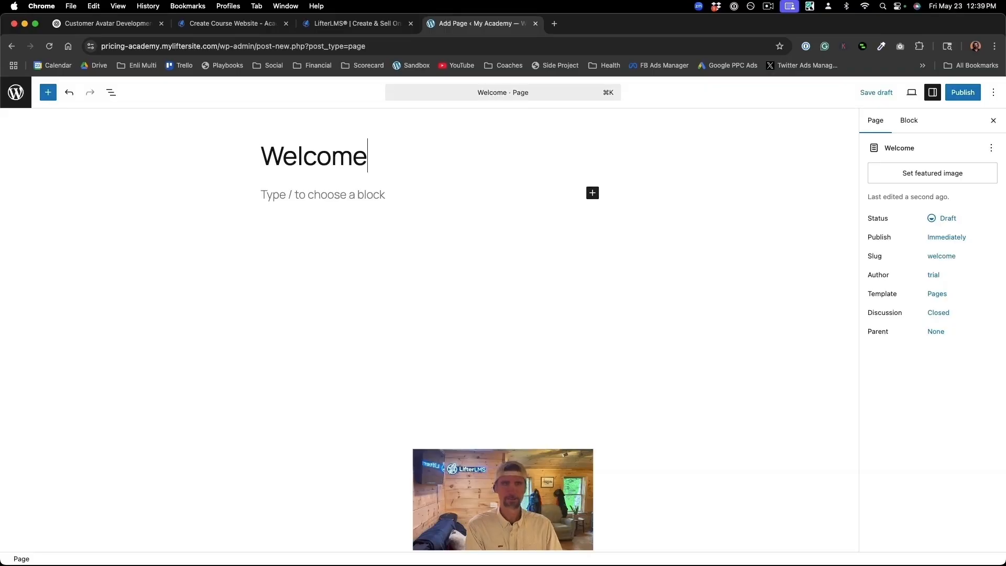
{"action": "left_click", "coordinate": [968, 96]}
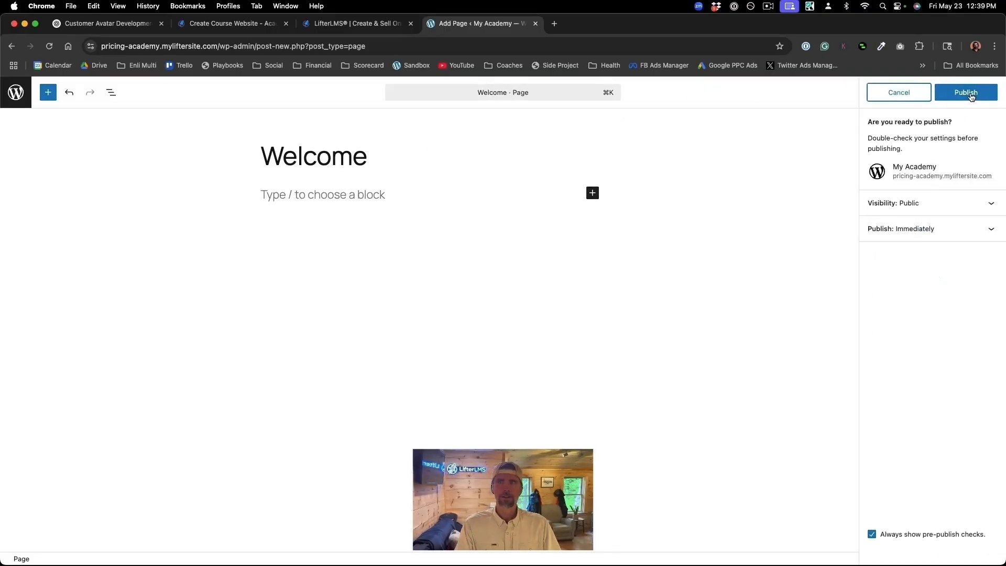
{"action": "left_click", "coordinate": [971, 96]}
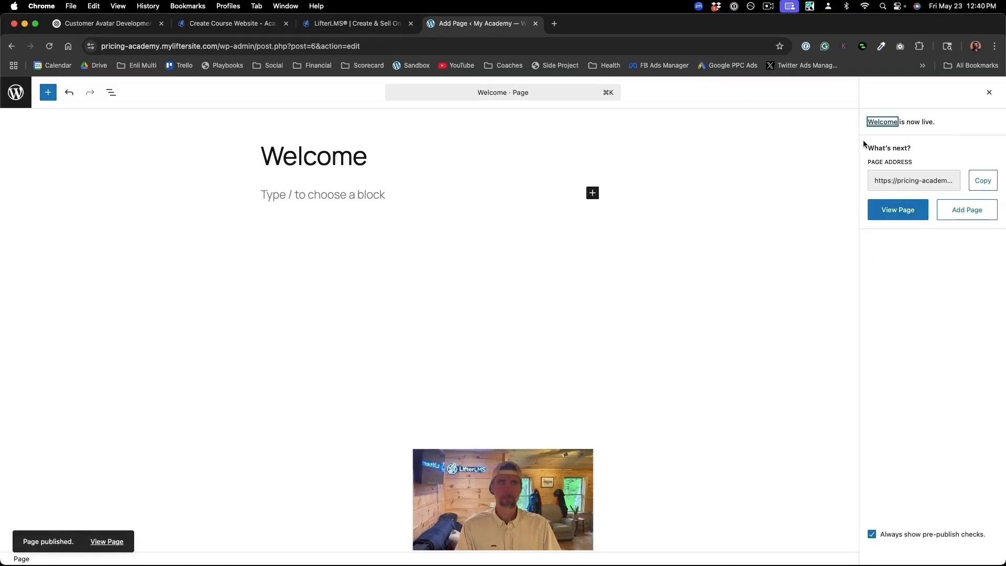
Return to the list of pages, add a blank page titled "About", and publish it.
{"action": "left_click", "coordinate": [16, 93]}
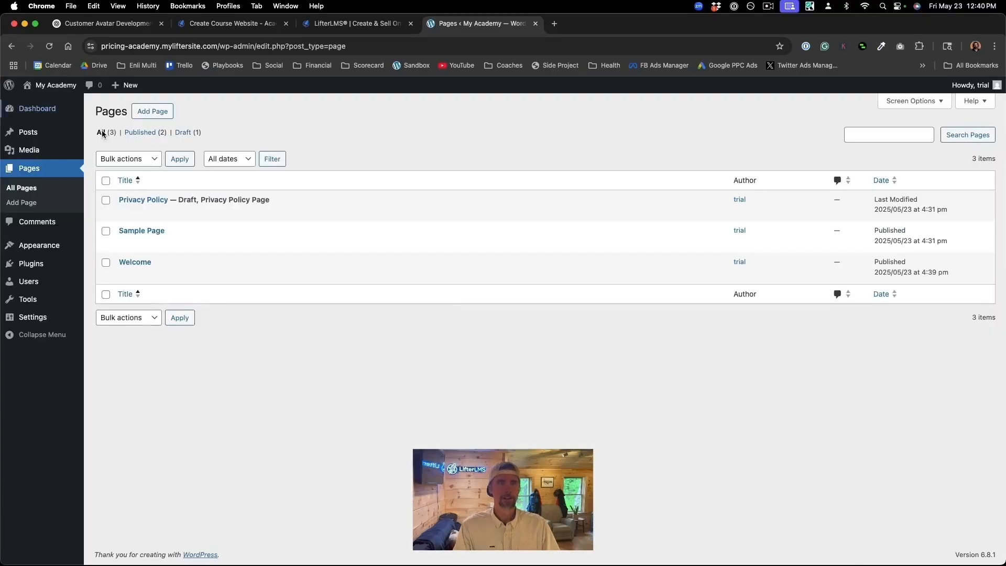
{"action": "left_click", "coordinate": [152, 111]}
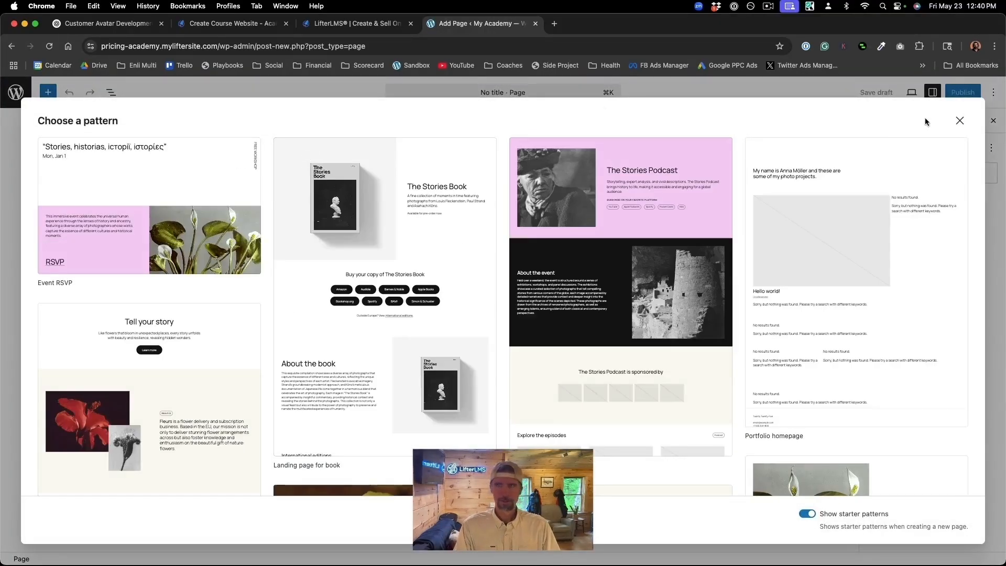
{"action": "left_click", "coordinate": [960, 121]}
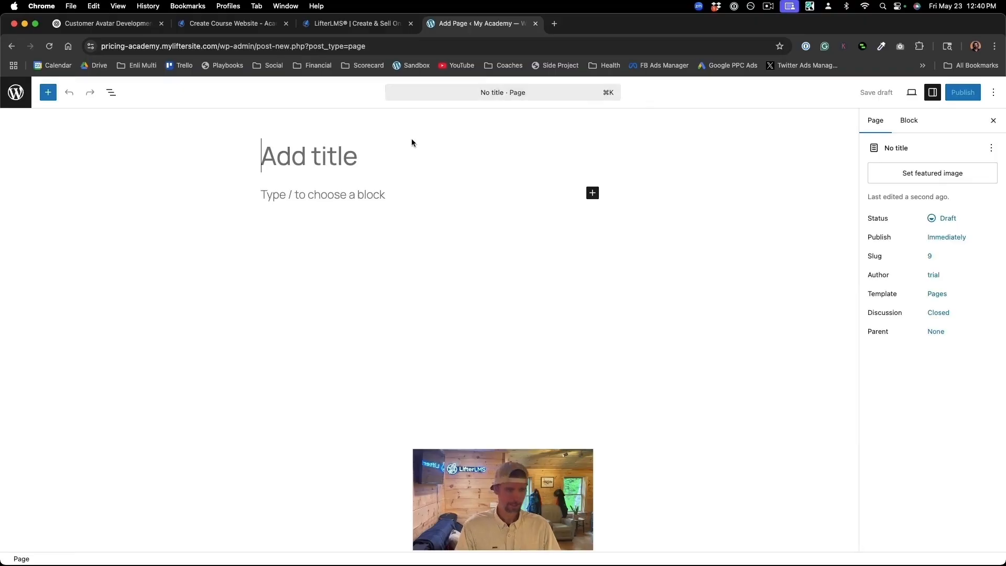
{"action": "type", "text": "About"}
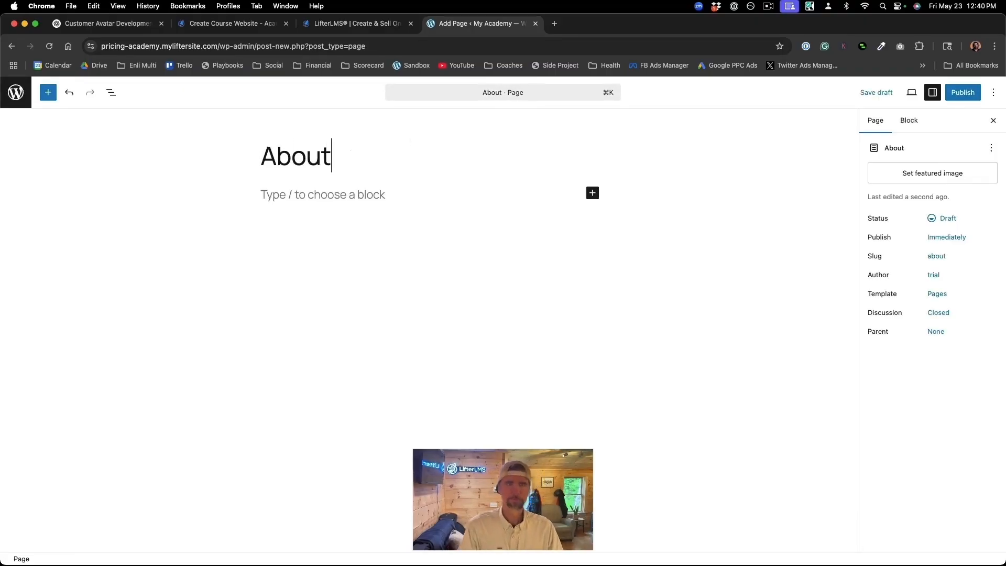
{"action": "left_click", "coordinate": [953, 97]}
{"action": "left_click", "coordinate": [954, 97]}
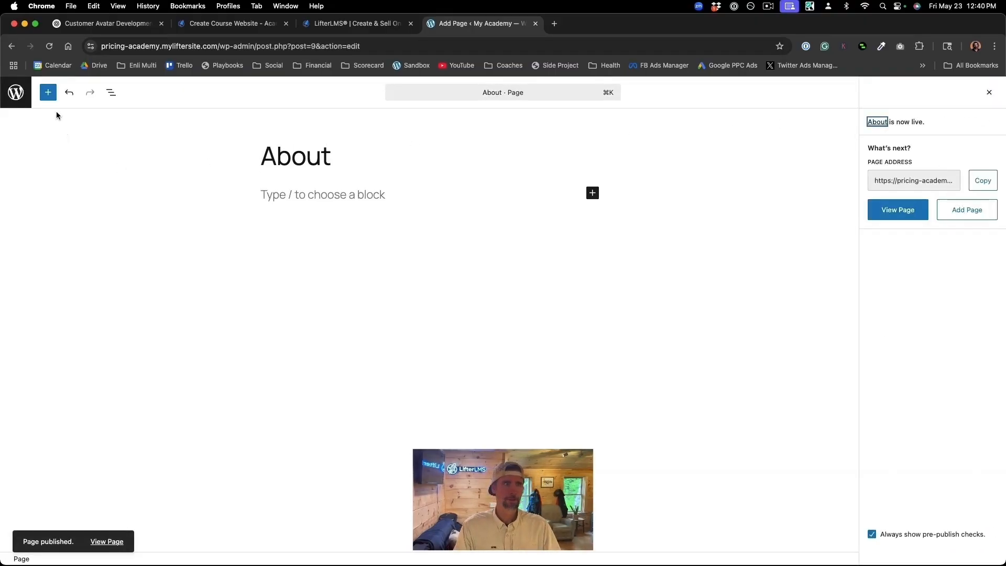
Go back to the page list, create a blank page titled "Contact", and publish it.
{"action": "left_click", "coordinate": [48, 96]}
{"action": "left_click", "coordinate": [17, 97]}
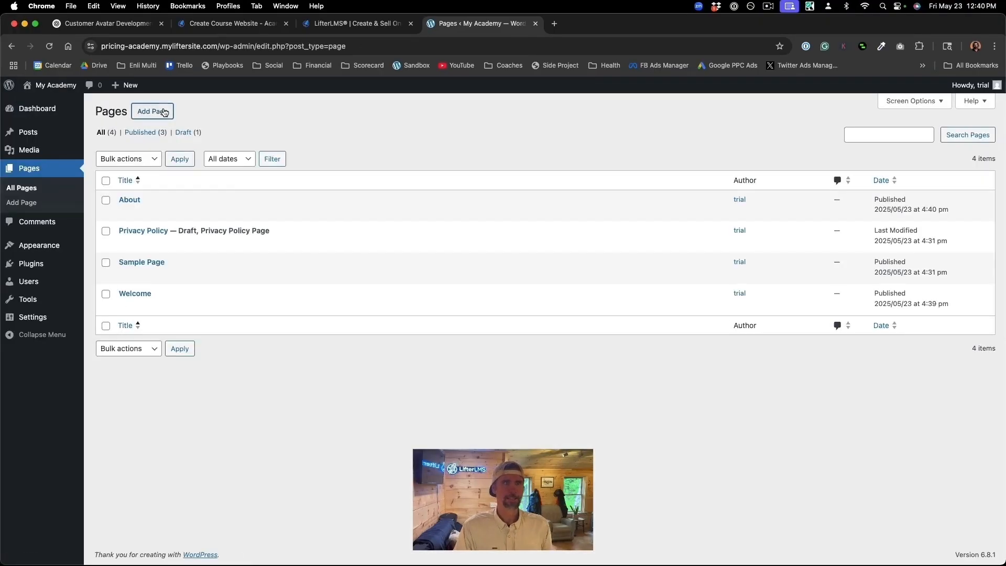
{"action": "left_click", "coordinate": [164, 113]}
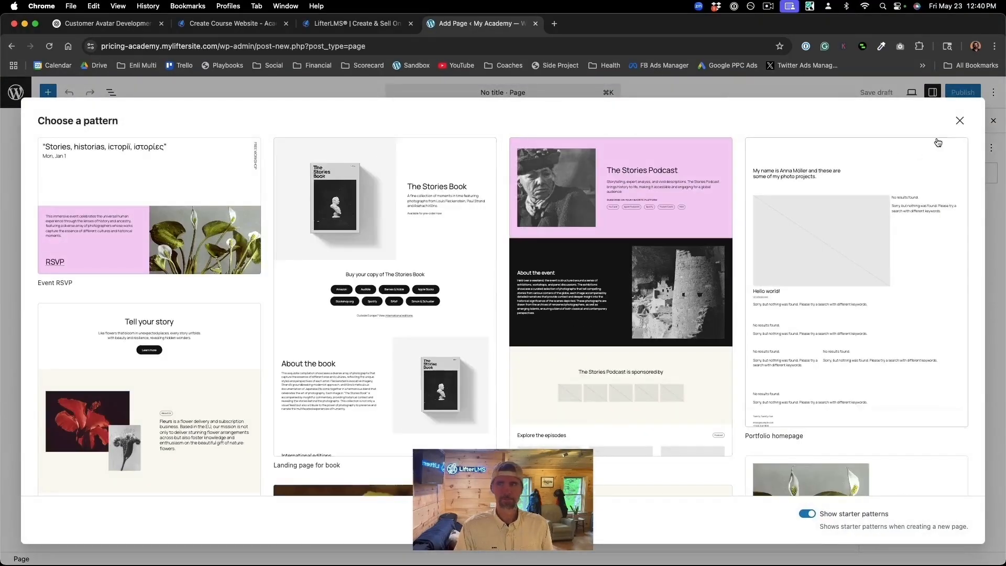
{"action": "left_click", "coordinate": [959, 121]}
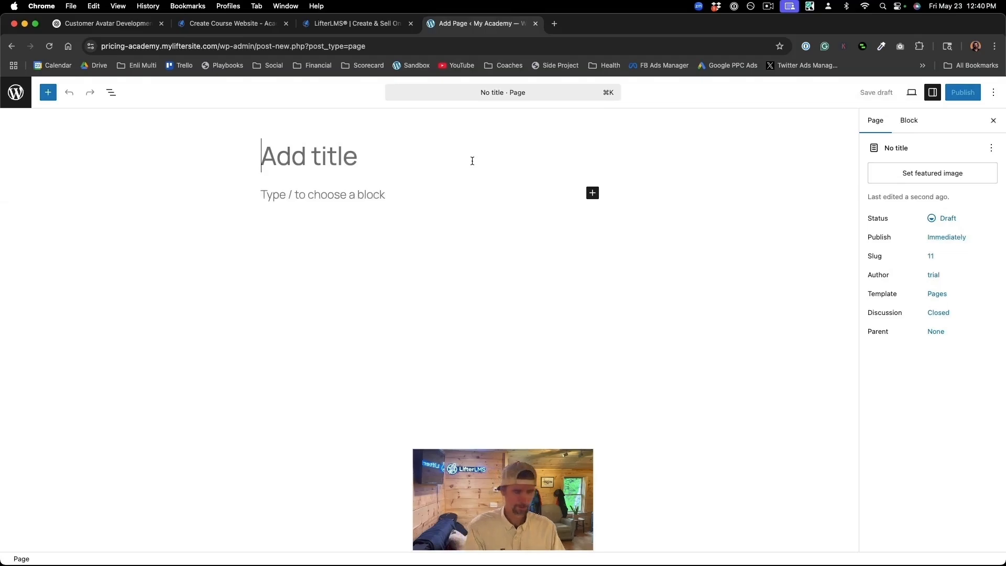
{"action": "type", "text": "Contact"}
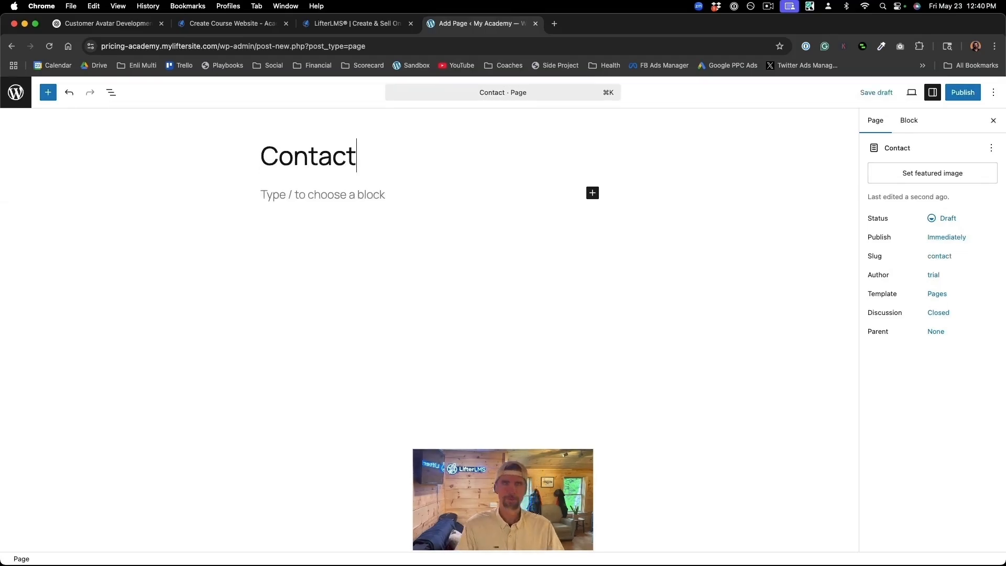
{"action": "left_click", "coordinate": [967, 93]}
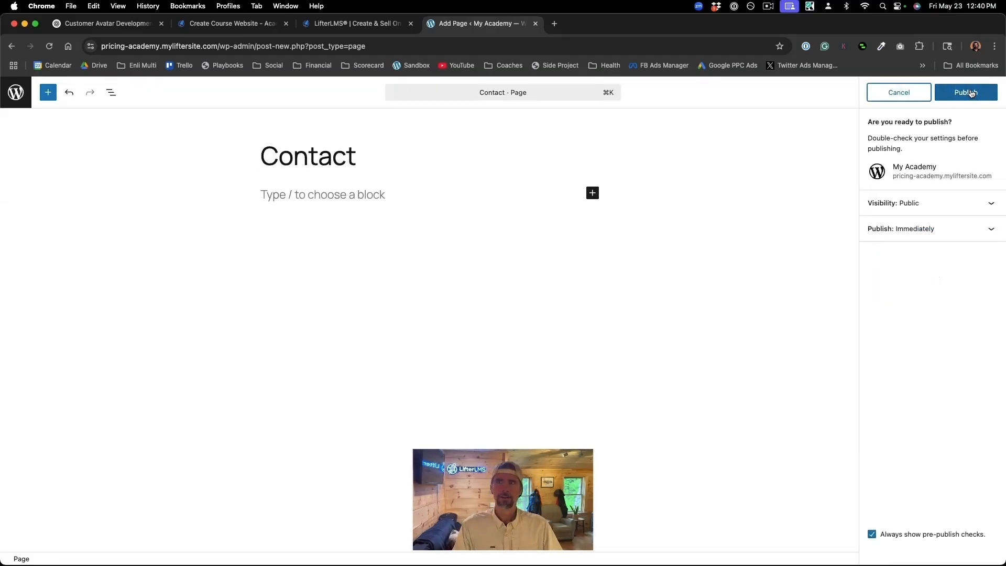
{"action": "left_click", "coordinate": [970, 93]}
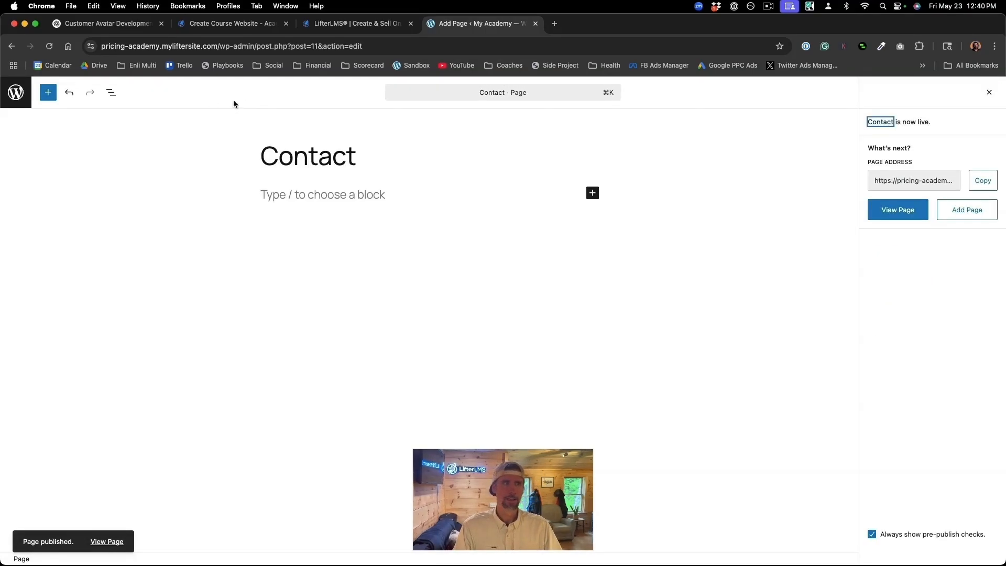
From the list of pages, add another blank page titled "Blog" and publish it.
{"action": "left_click", "coordinate": [14, 99]}
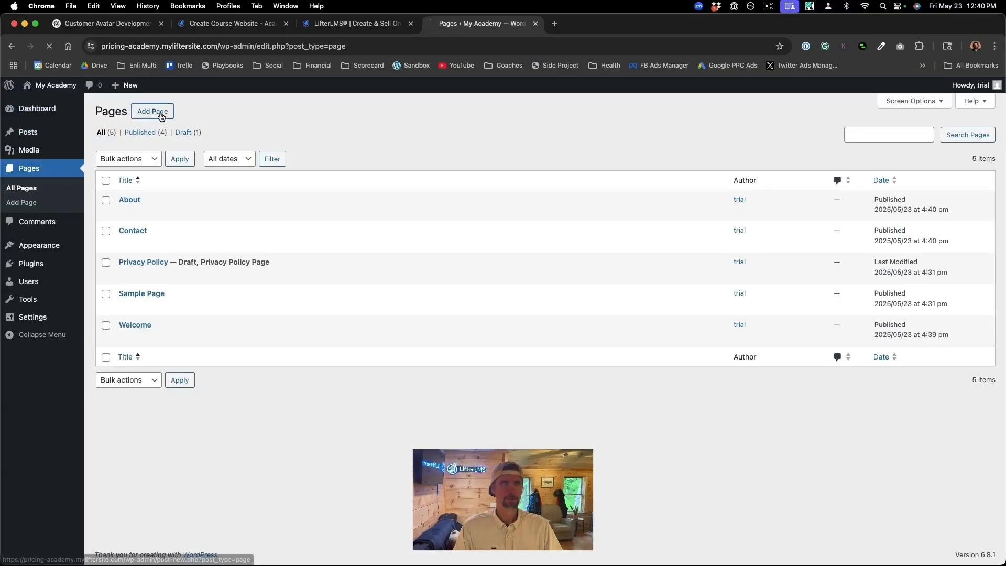
{"action": "left_click", "coordinate": [160, 112]}
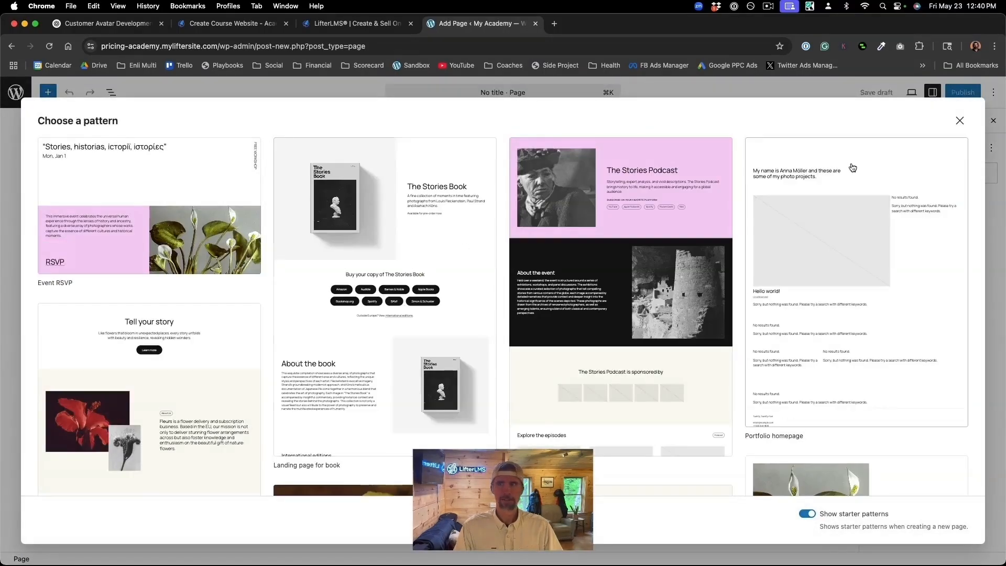
{"action": "left_click", "coordinate": [960, 121]}
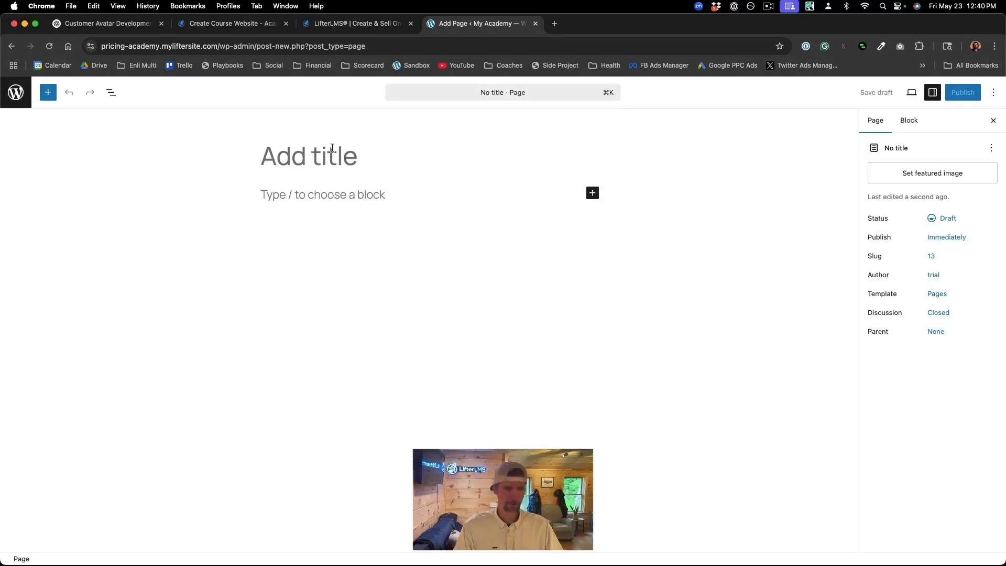
{"action": "type", "text": "Blog"}
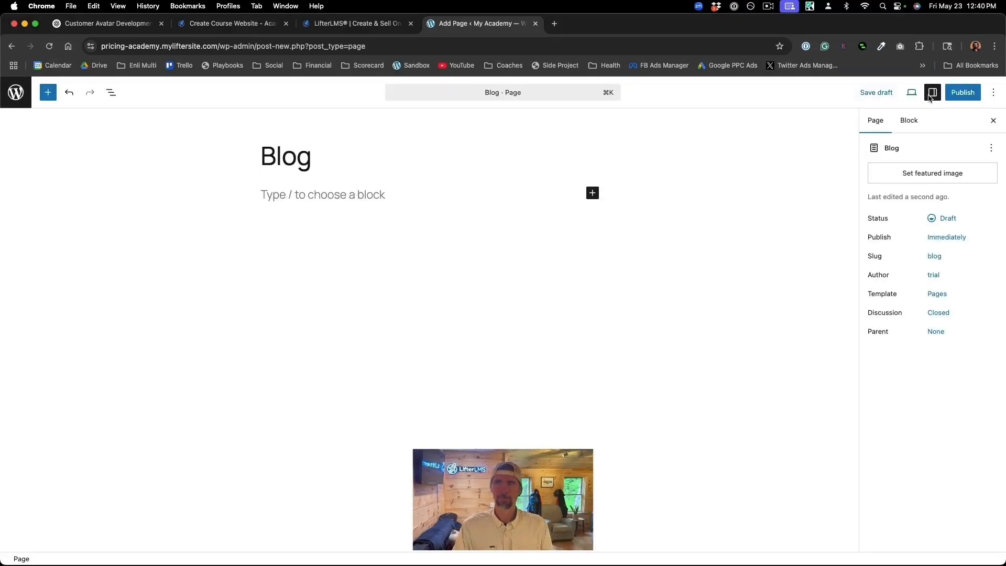
{"action": "left_click", "coordinate": [961, 93]}
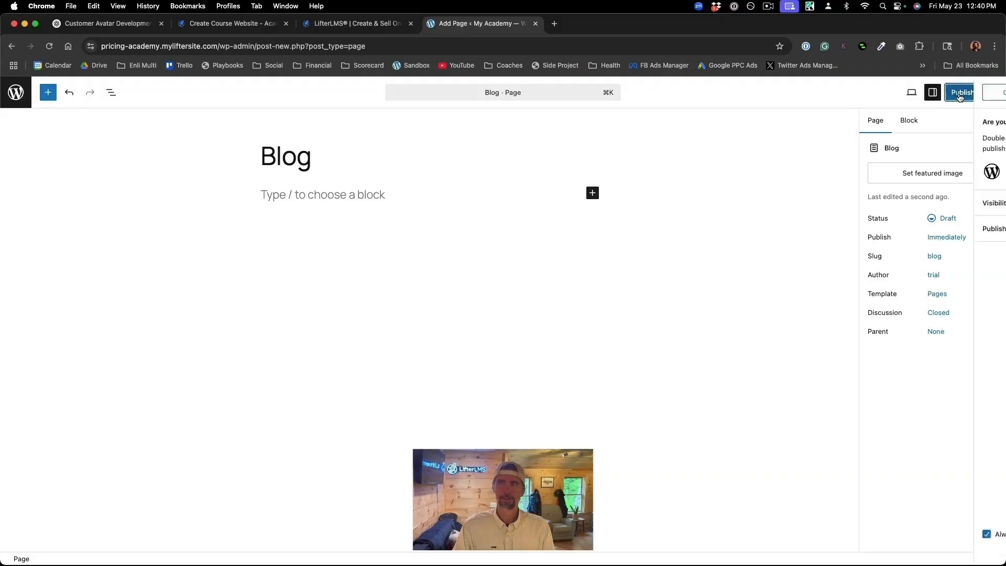
{"action": "left_click", "coordinate": [960, 94]}
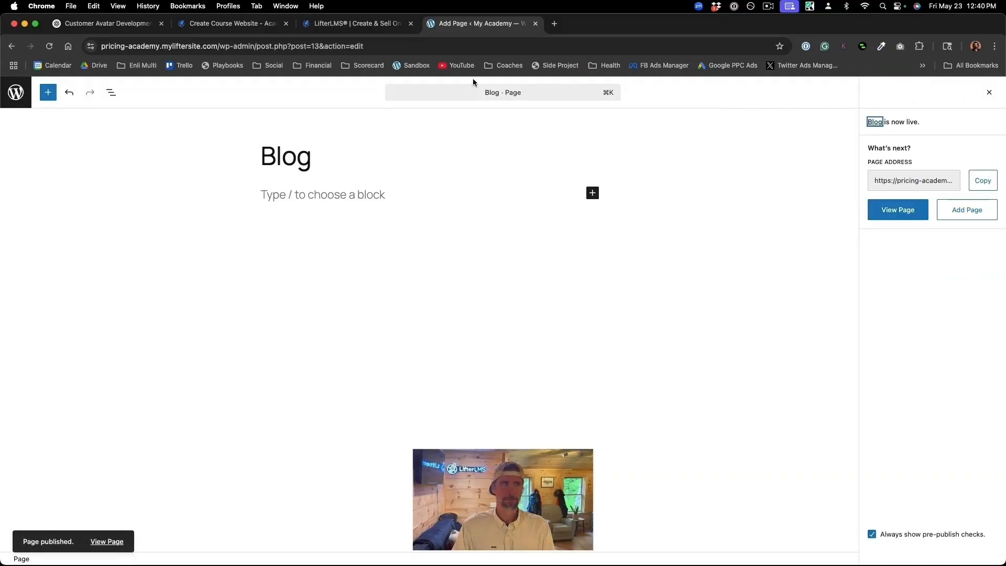
Leave the page editor and look over the site's general settings, including the site title.
{"action": "left_click", "coordinate": [22, 94]}
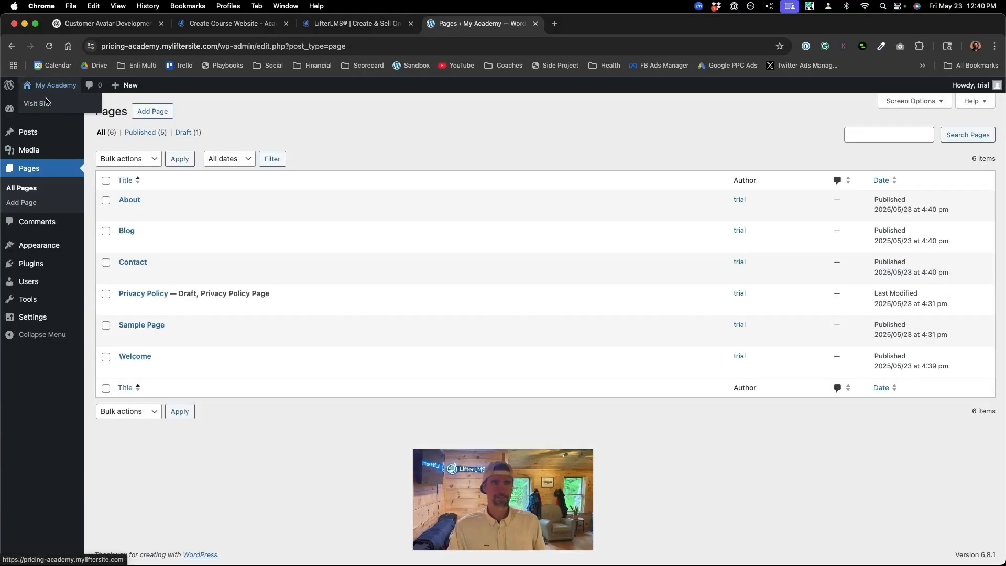
{"action": "mouse_move", "coordinate": [32, 318]}
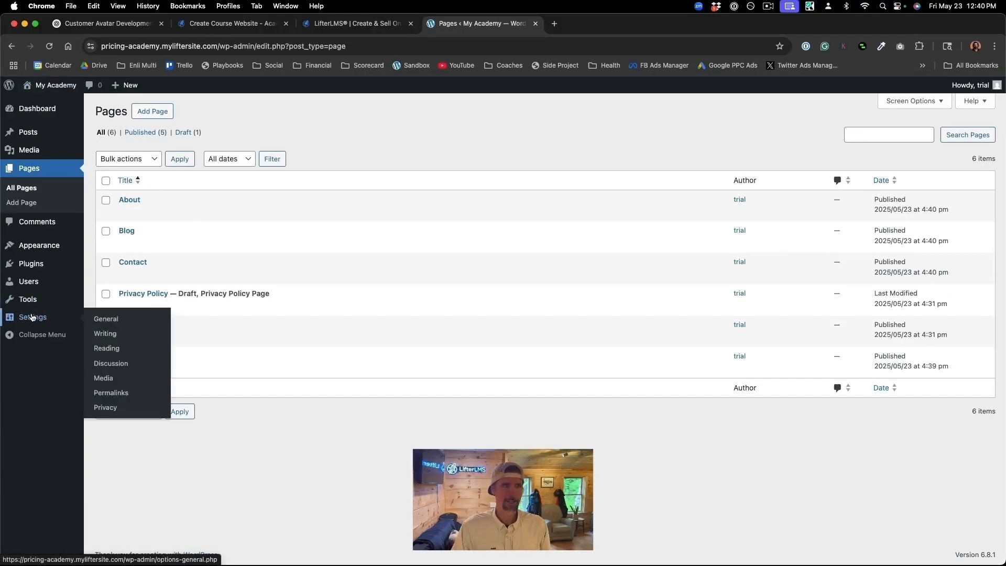
{"action": "left_click", "coordinate": [107, 324]}
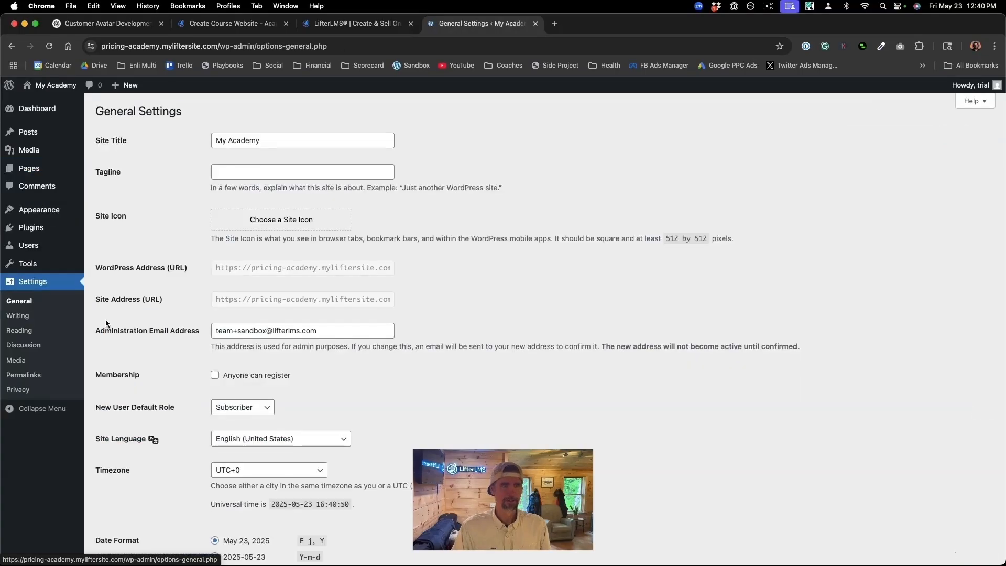
{"action": "scroll", "coordinate": [234, 352], "scroll_direction": "down", "scroll_amount": 3}
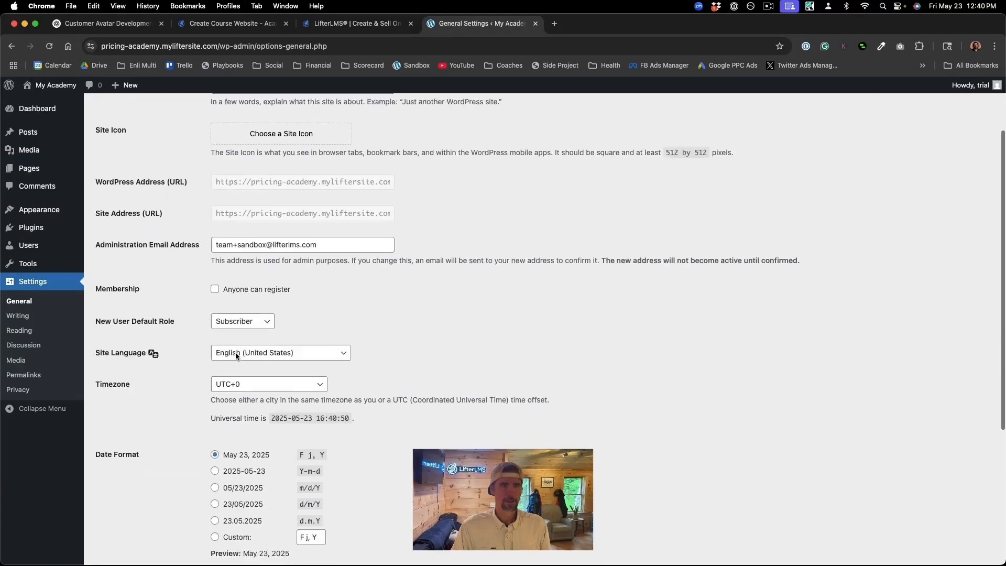
{"action": "scroll", "coordinate": [235, 352], "scroll_direction": "up", "scroll_amount": 3}
{"action": "left_click_drag", "start_coordinate": [265, 136], "coordinate": [192, 134]}
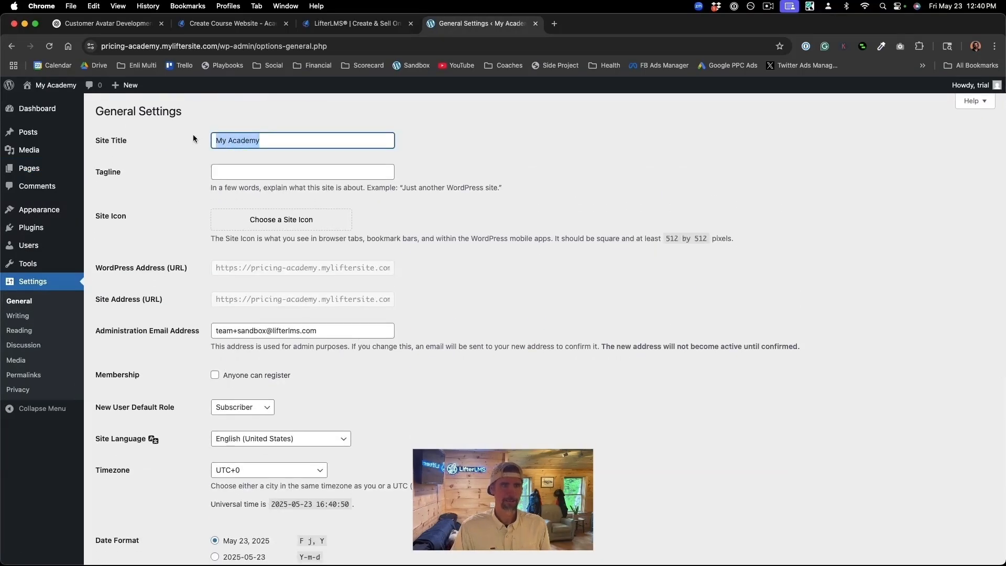
In the reading settings, make the homepage a static page using Welcome, and save the changes.
{"action": "left_click", "coordinate": [27, 332]}
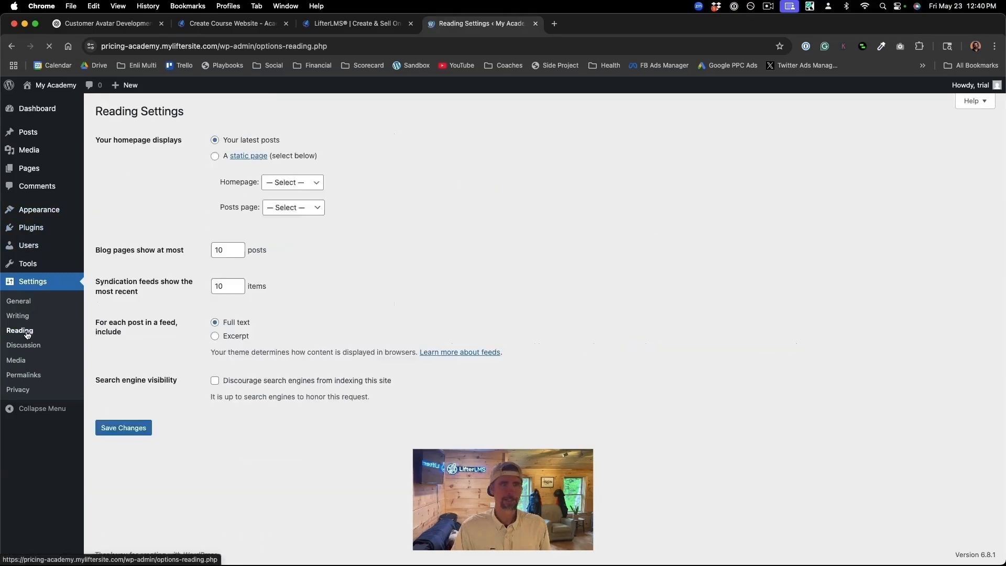
{"action": "left_click", "coordinate": [215, 156]}
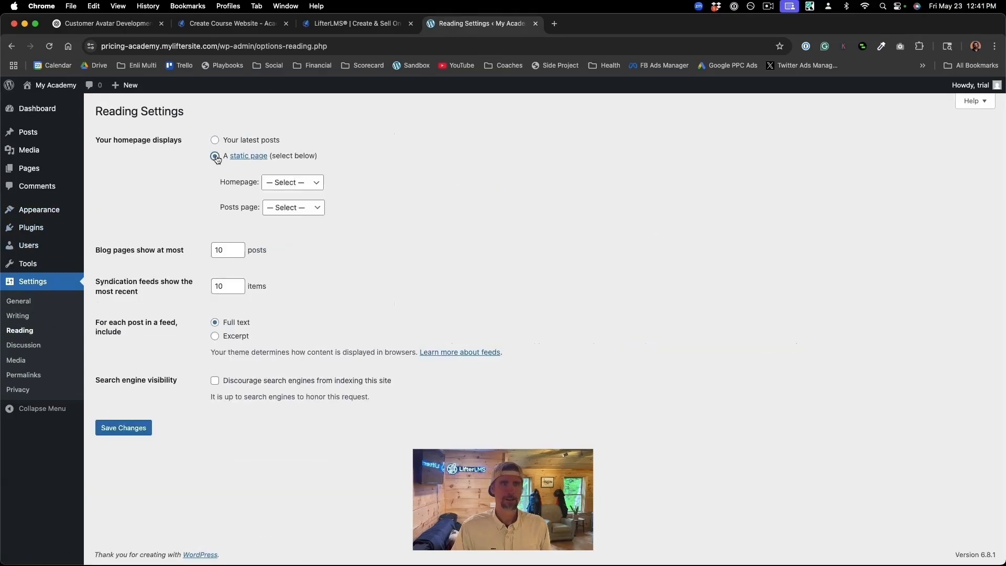
{"action": "left_click", "coordinate": [289, 188]}
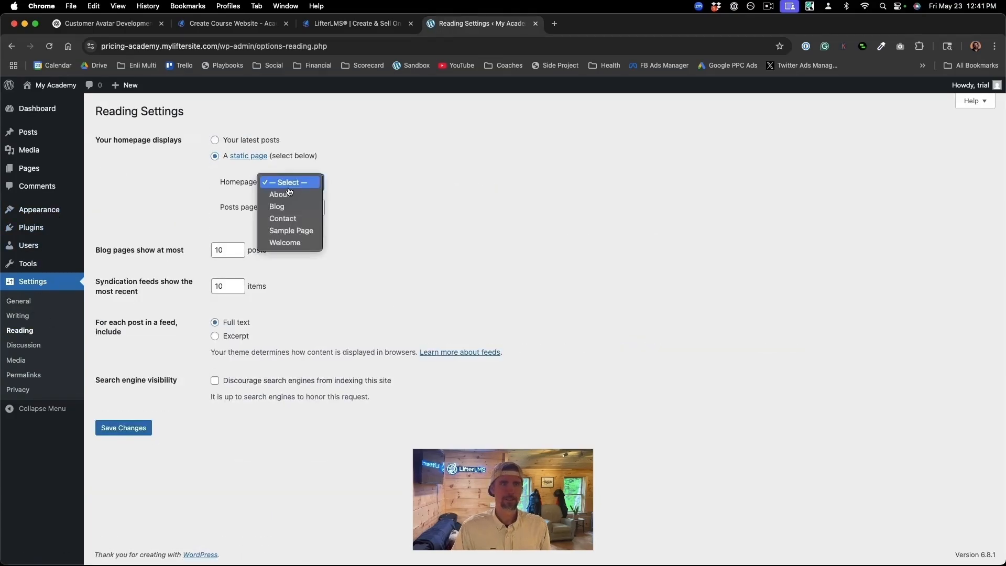
{"action": "left_click", "coordinate": [292, 243]}
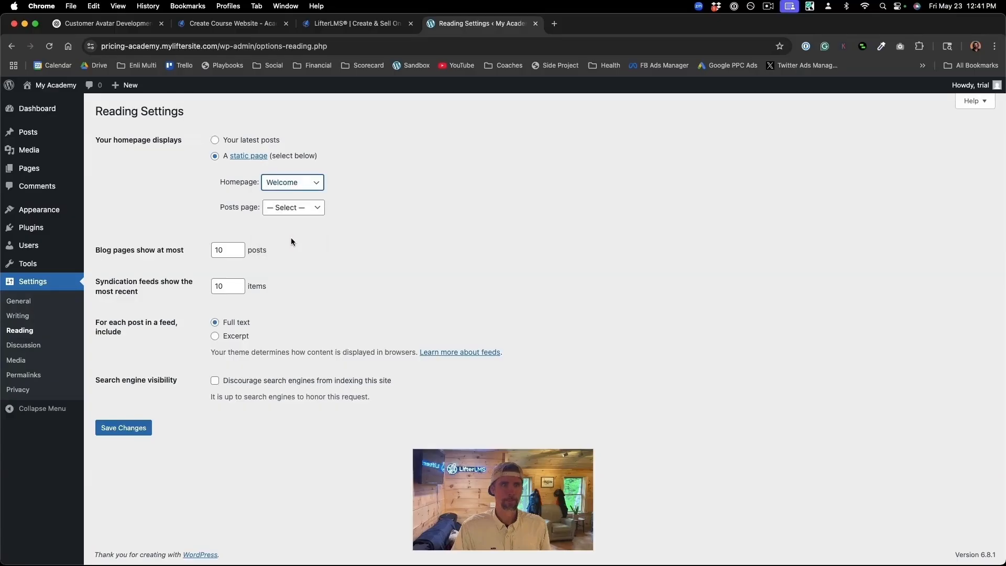
{"action": "left_click", "coordinate": [124, 427]}
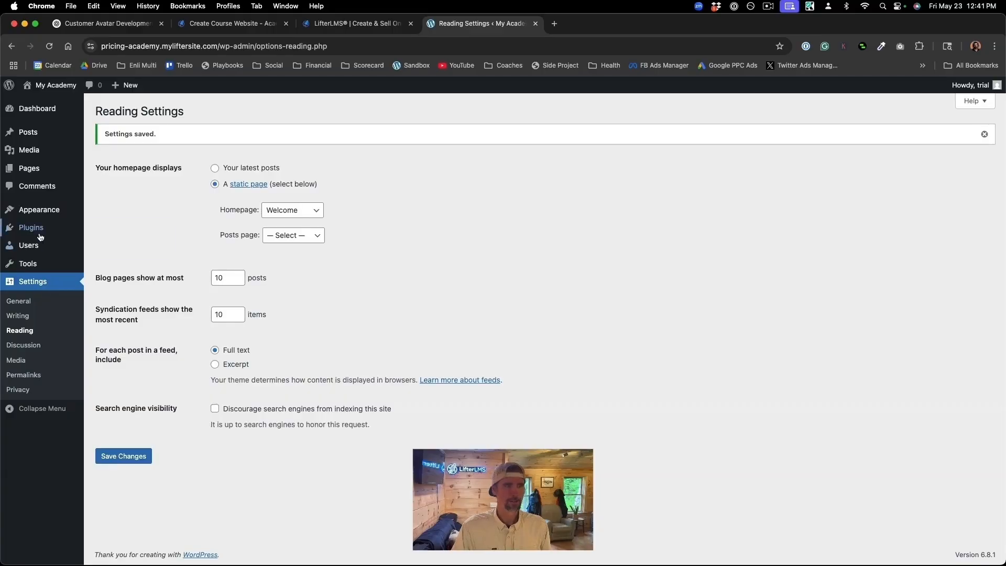
Move the Sample Page to the trash from the list of pages.
{"action": "left_click", "coordinate": [36, 175]}
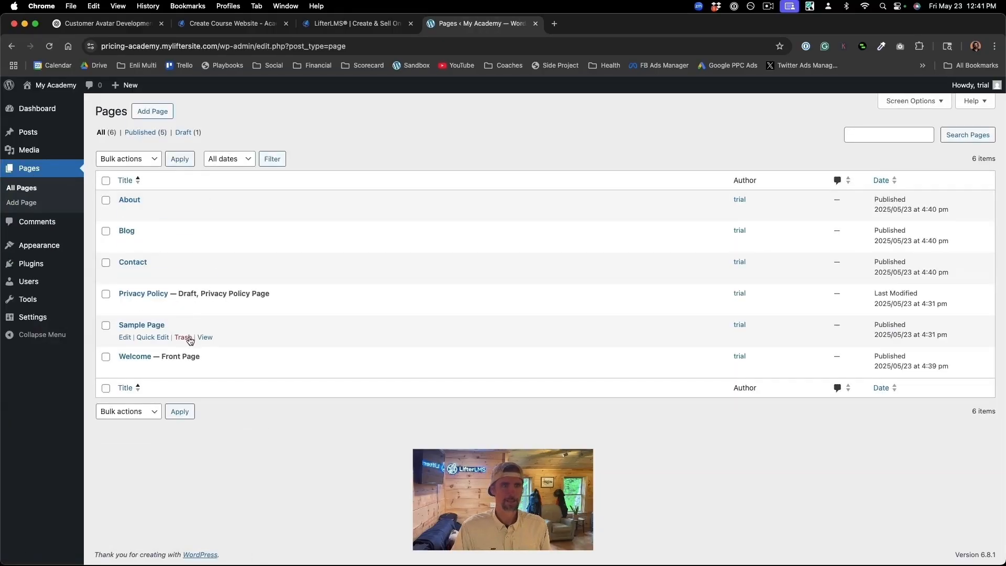
{"action": "left_click", "coordinate": [183, 337]}
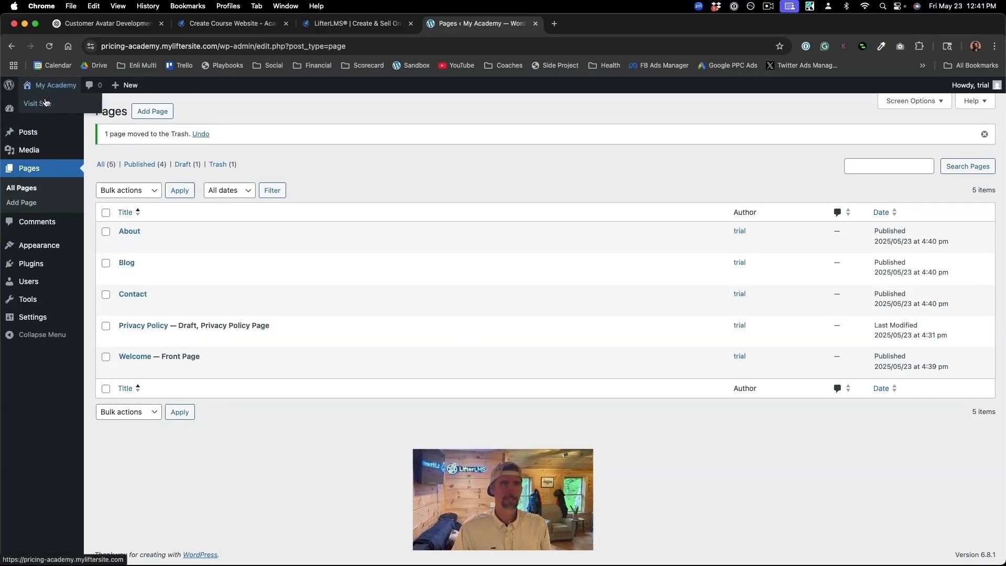
Visit the live site and check the Contact, Blog, About and Welcome pages through its navigation.
{"action": "left_click", "coordinate": [43, 104]}
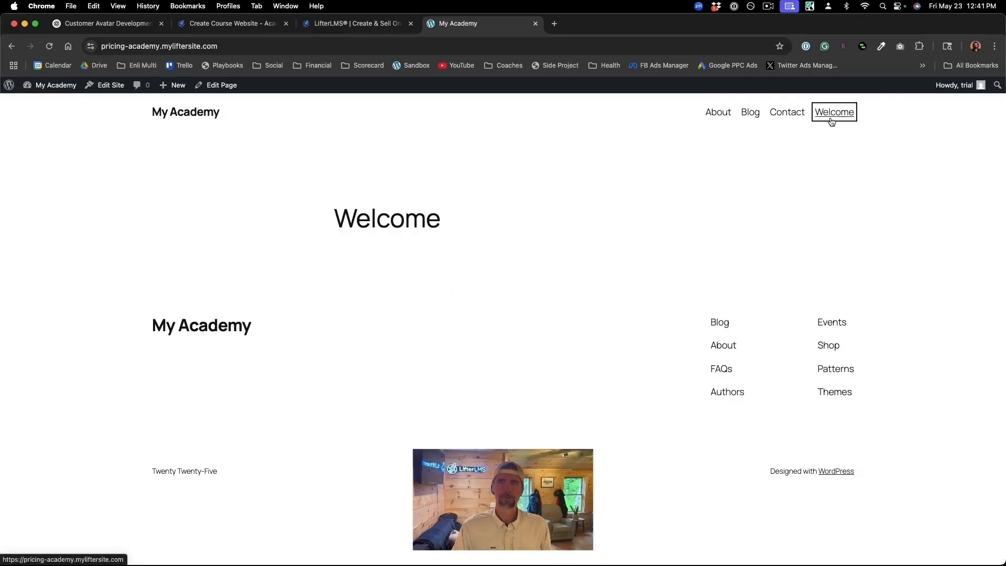
{"action": "left_click", "coordinate": [790, 116]}
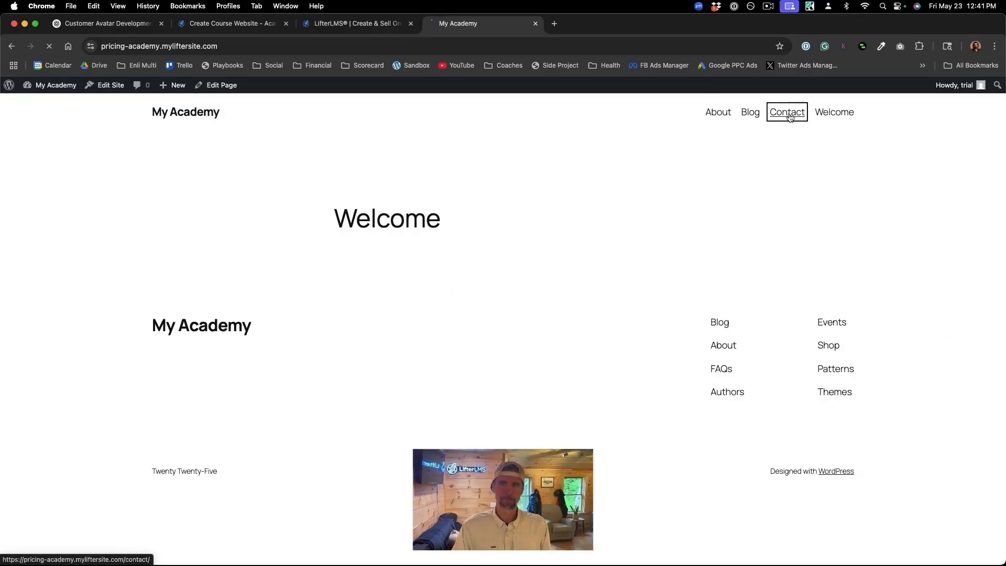
{"action": "left_click", "coordinate": [747, 114]}
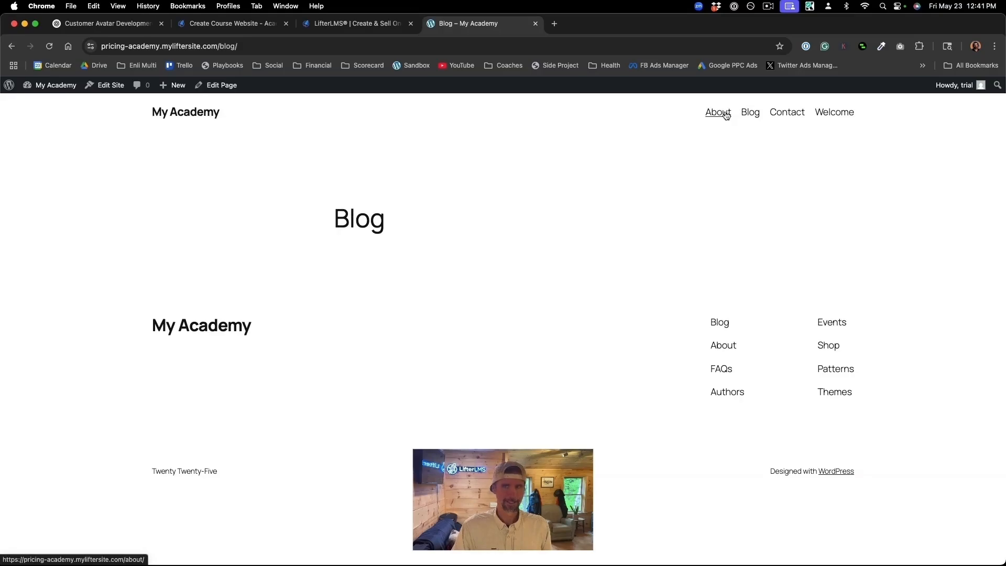
{"action": "left_click", "coordinate": [719, 113]}
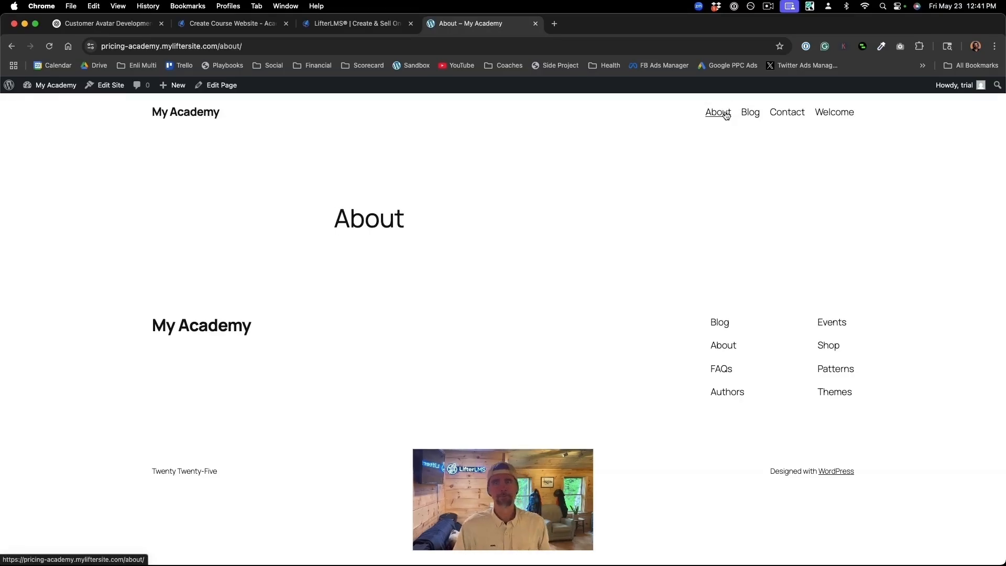
{"action": "left_click", "coordinate": [830, 117]}
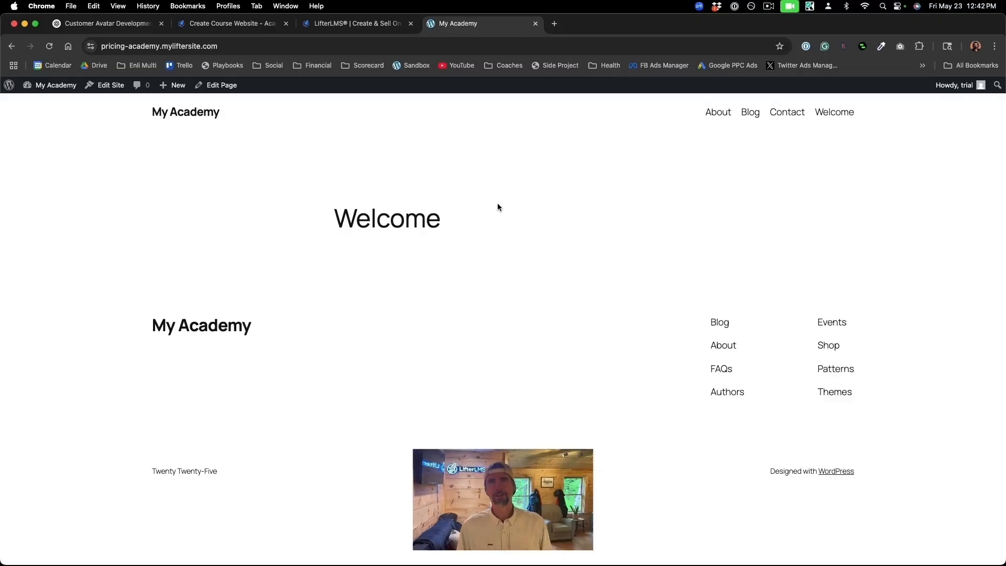
Switch to the LifterLMS website, review the pricing plans including the Sky Pilot Theme, and proceed to buy the Universe Bundle.
{"action": "left_click", "coordinate": [356, 23]}
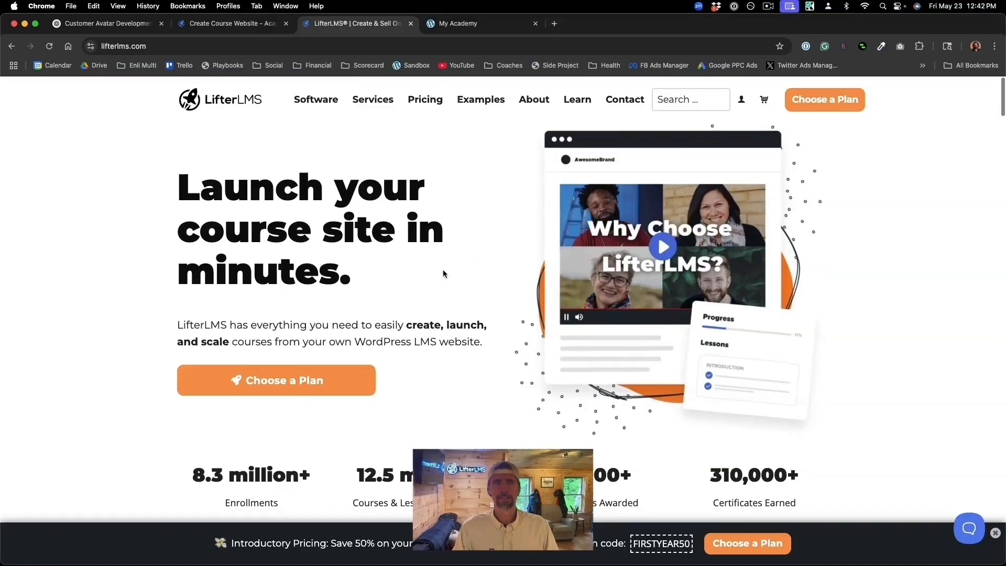
{"action": "left_click", "coordinate": [422, 99]}
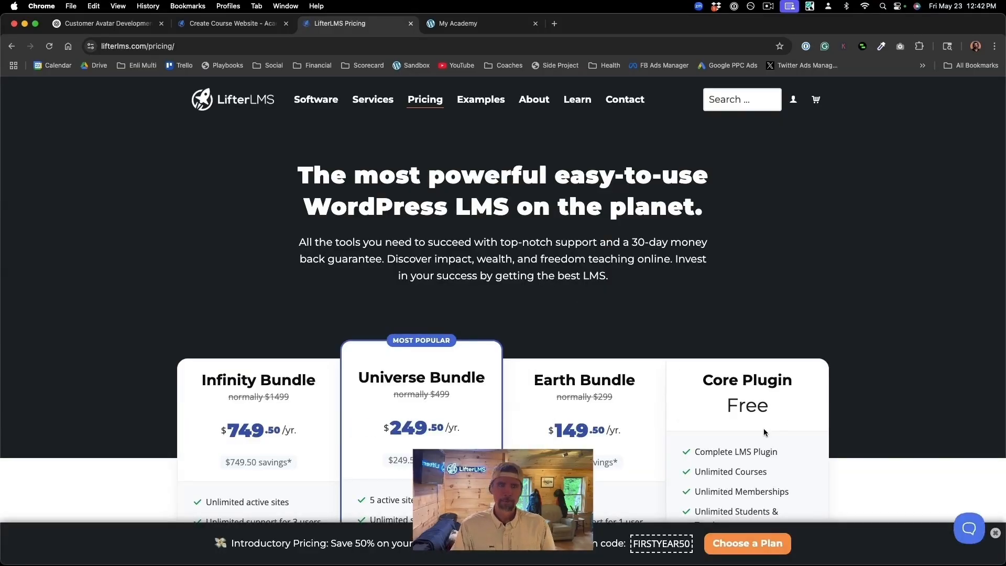
{"action": "scroll", "coordinate": [764, 431], "scroll_direction": "down", "scroll_amount": 5}
{"action": "scroll", "coordinate": [765, 431], "scroll_direction": "down", "scroll_amount": 3}
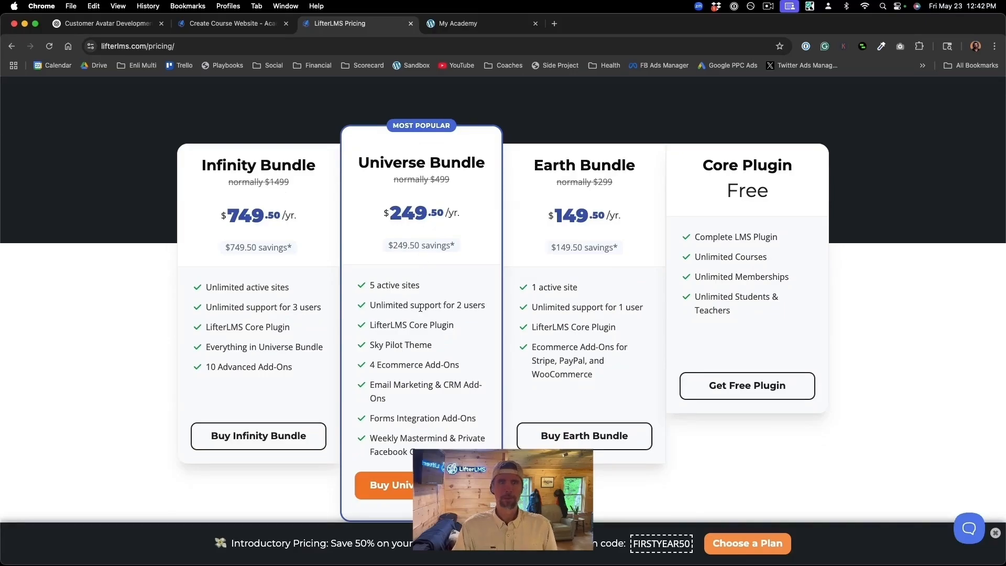
{"action": "mouse_move", "coordinate": [428, 345]}
{"action": "left_mouse_down"}
{"action": "mouse_move", "coordinate": [371, 343]}
{"action": "mouse_move", "coordinate": [436, 350]}
{"action": "left_mouse_up"}
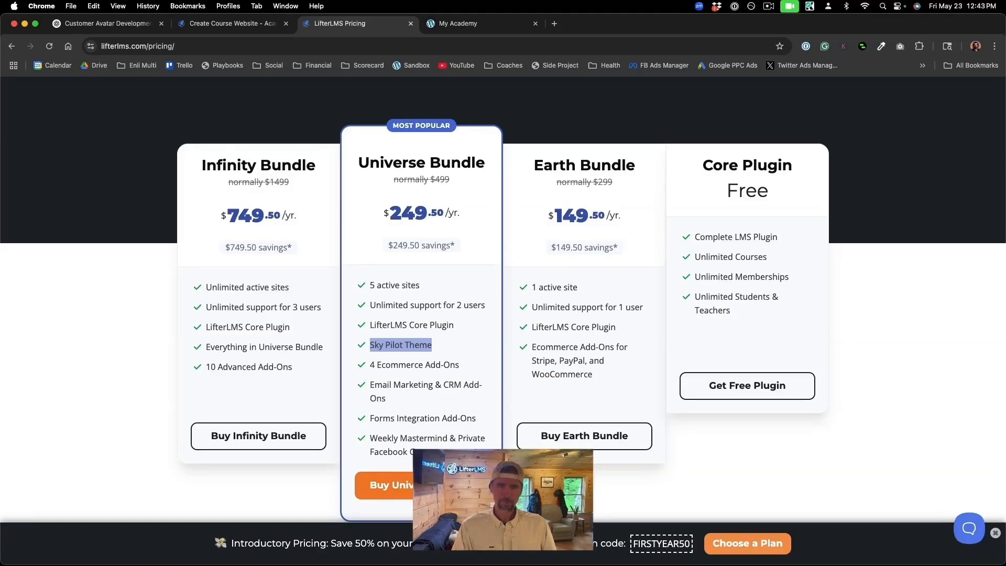
{"action": "left_click", "coordinate": [430, 485]}
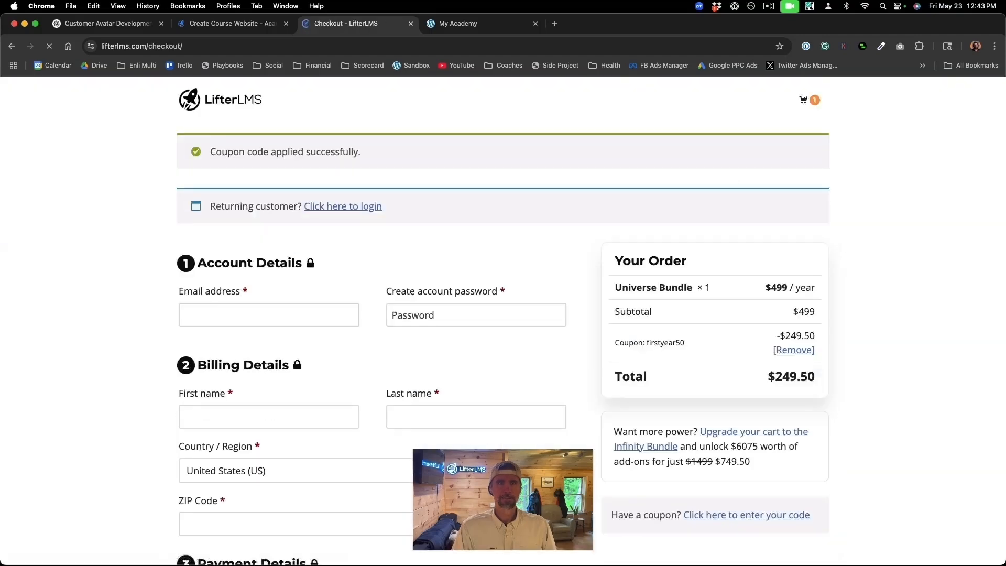
Fill in the account email address in the checkout's account details.
{"action": "left_click", "coordinate": [239, 317]}
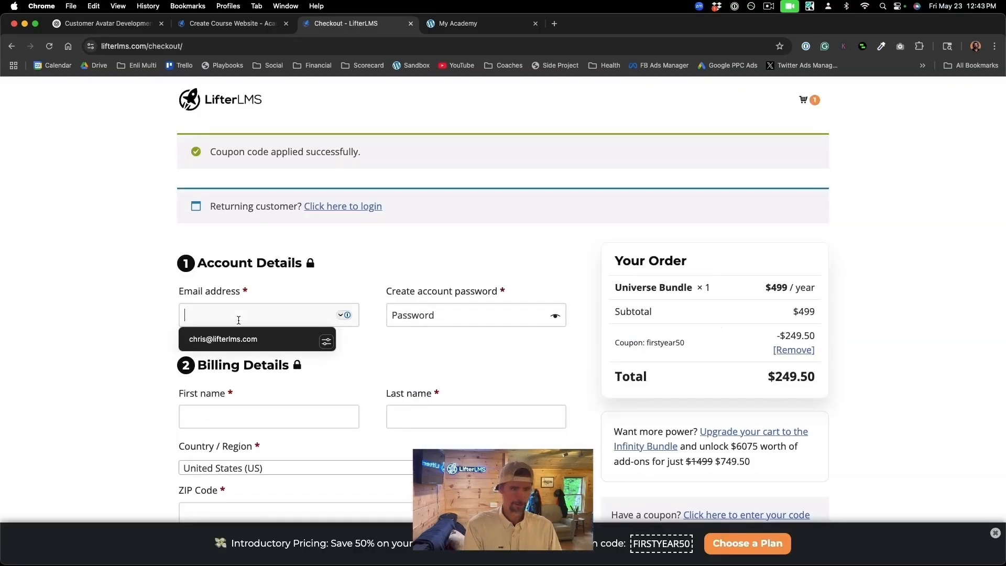
{"action": "type", "text": "chris"}
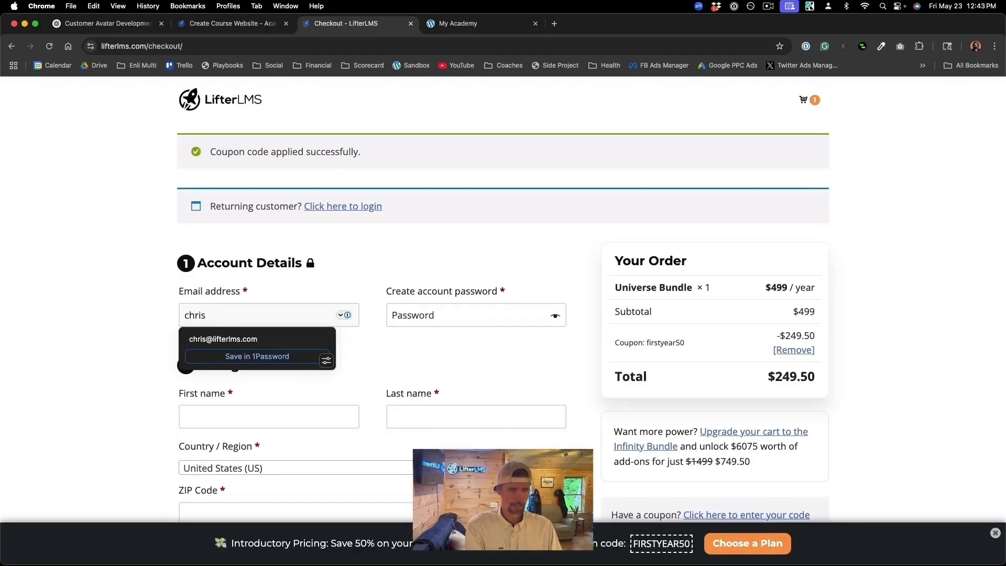
{"action": "type", "text": "+"}
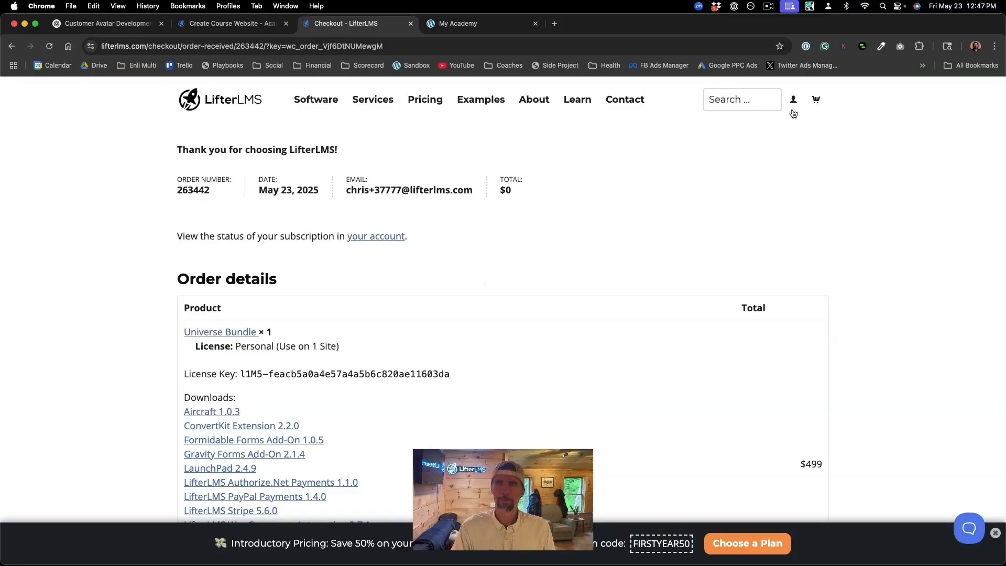
Open the LifterLMS customer account and copy the Universe Bundle's license key.
{"action": "mouse_move", "coordinate": [794, 106]}
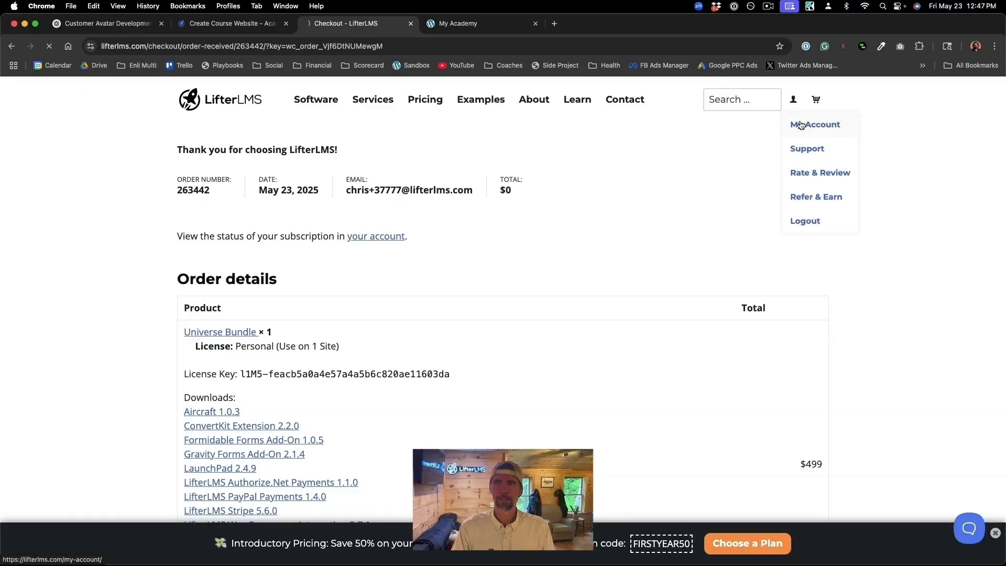
{"action": "left_click", "coordinate": [801, 125]}
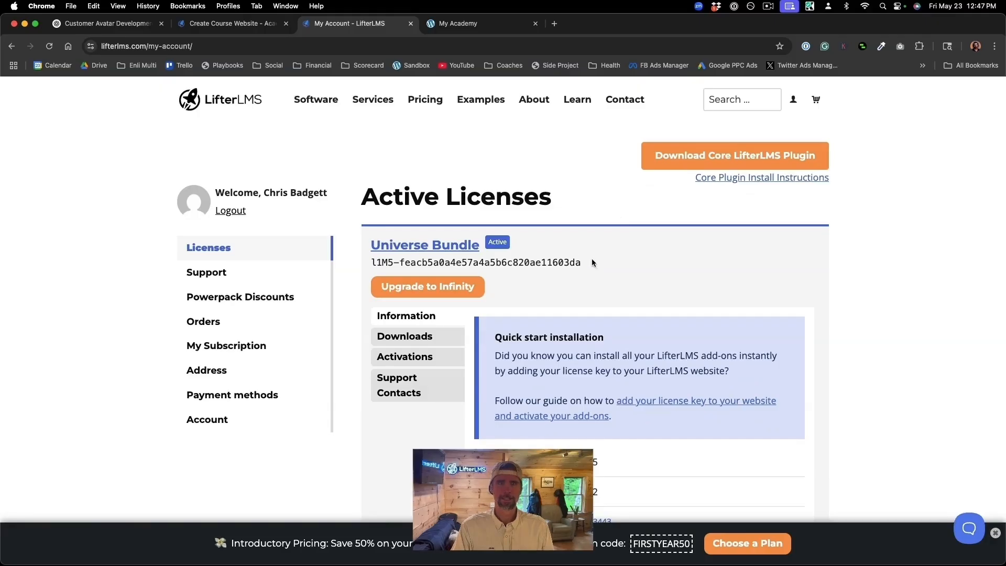
{"action": "left_click_drag", "start_coordinate": [589, 261], "coordinate": [369, 262]}
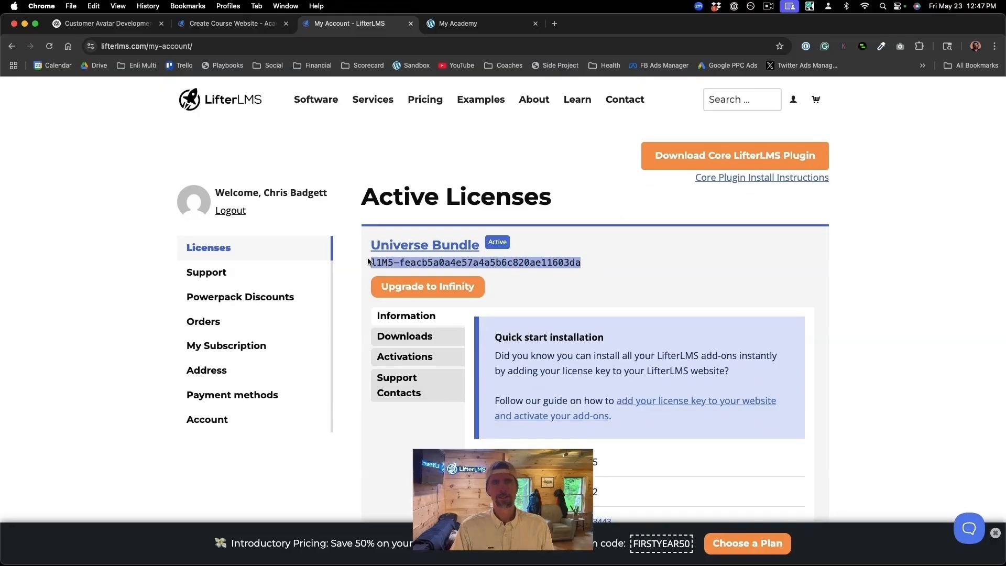
{"action": "key", "text": "super+c"}
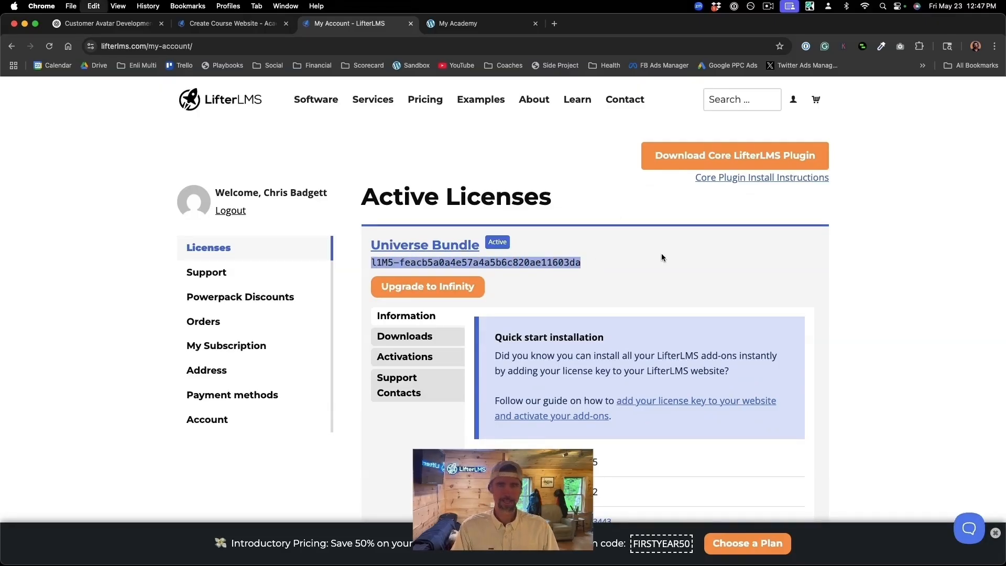
Check the bundle's downloads, then download the core LifterLMS plugin and save lifterlms.8.0.6.zip to the Desktop.
{"action": "scroll", "coordinate": [662, 254], "scroll_direction": "down", "scroll_amount": 1}
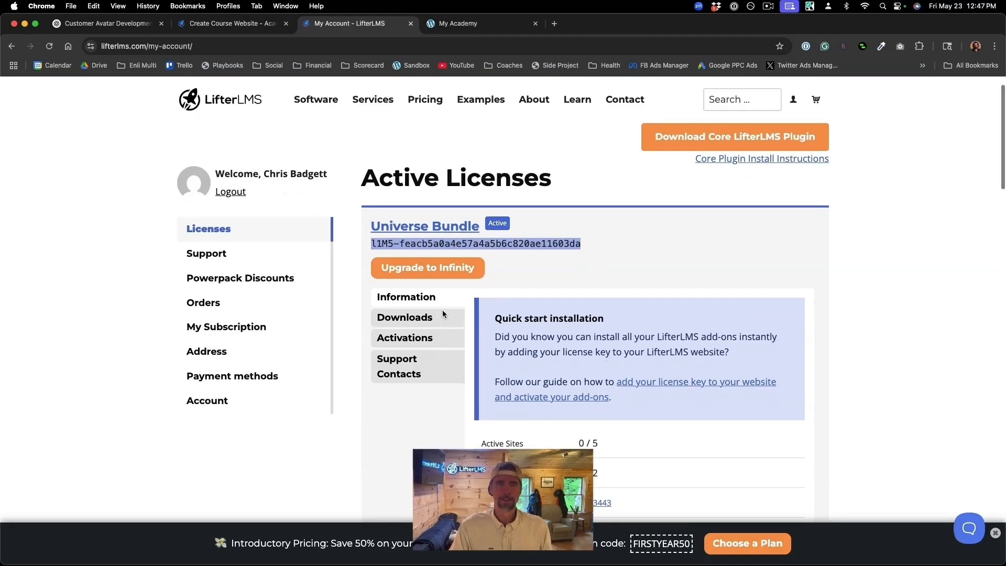
{"action": "left_click", "coordinate": [412, 321]}
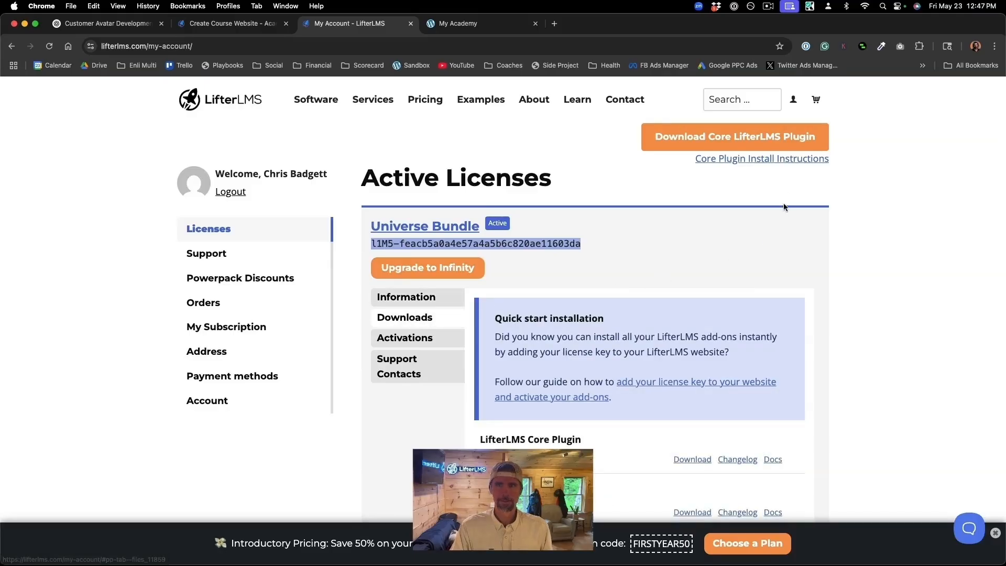
{"action": "scroll", "coordinate": [654, 327], "scroll_direction": "down", "scroll_amount": 1}
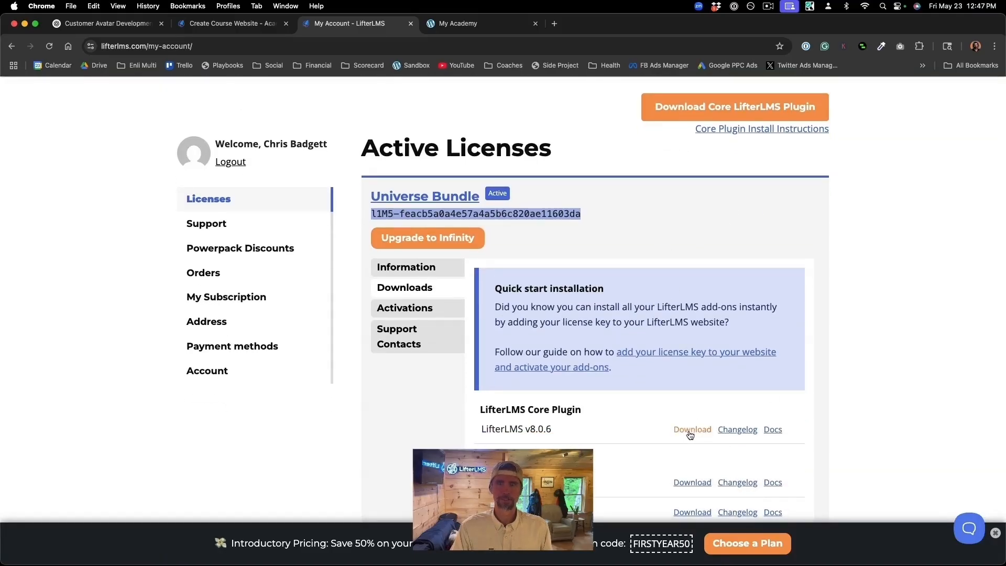
{"action": "scroll", "coordinate": [705, 320], "scroll_direction": "up", "scroll_amount": 2}
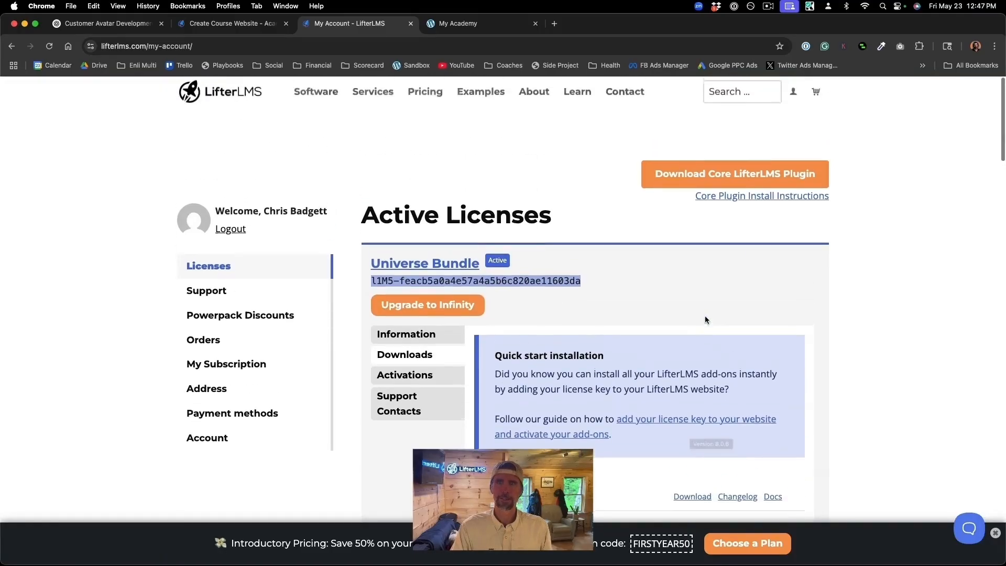
{"action": "left_click", "coordinate": [697, 174]}
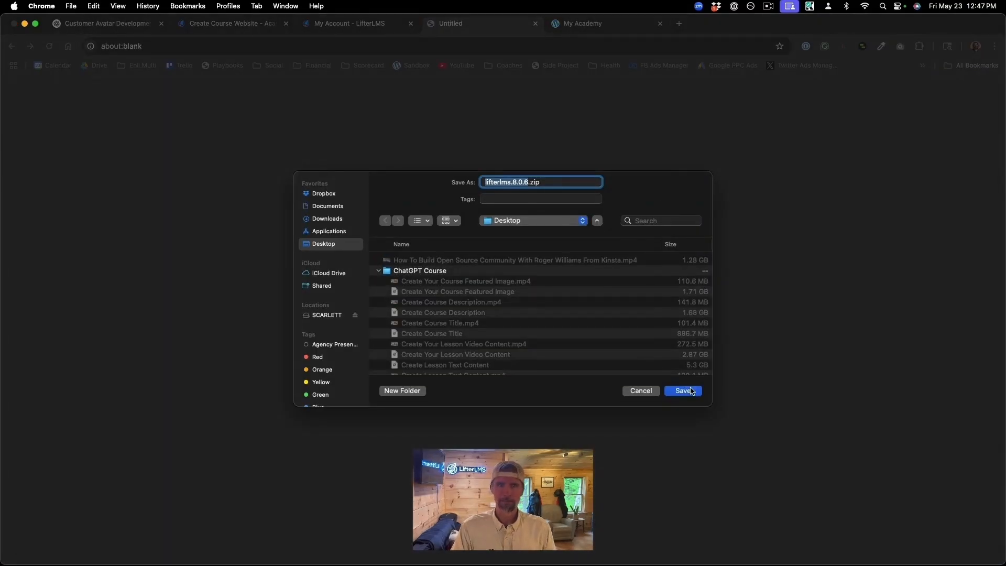
{"action": "left_click", "coordinate": [684, 392]}
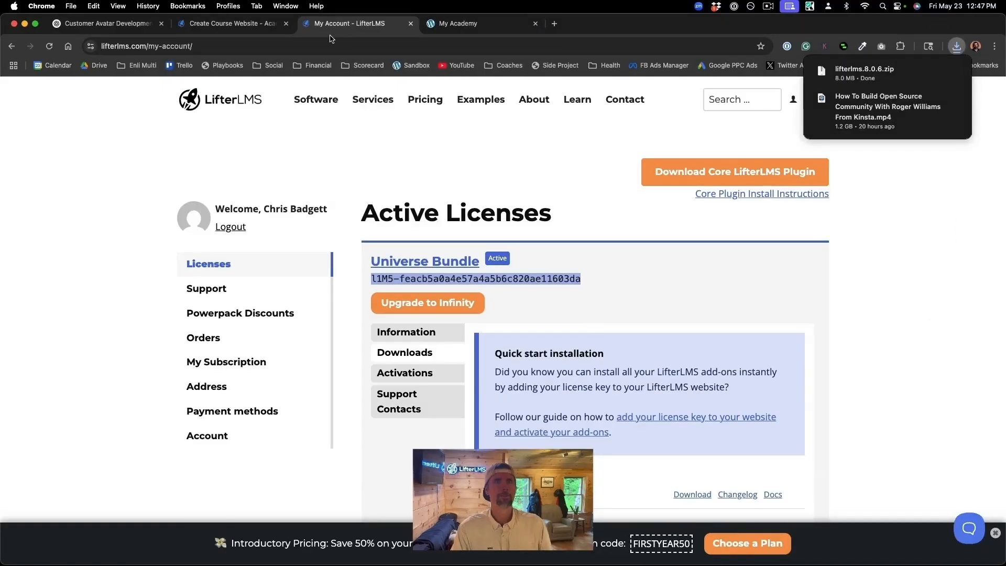
Switch to the My Academy site and open the plugin upload form in its WordPress admin.
{"action": "left_click", "coordinate": [450, 30]}
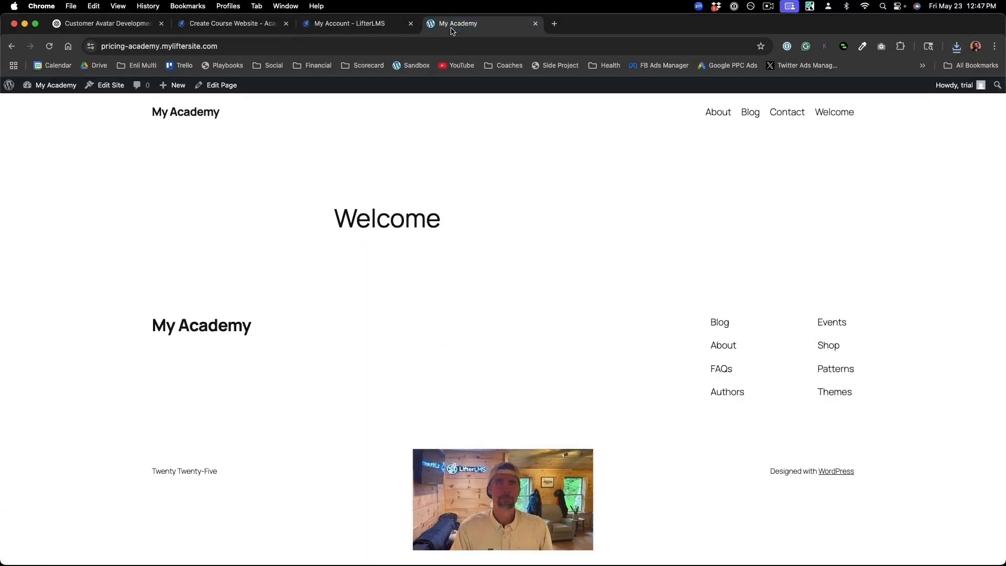
{"action": "mouse_move", "coordinate": [52, 85]}
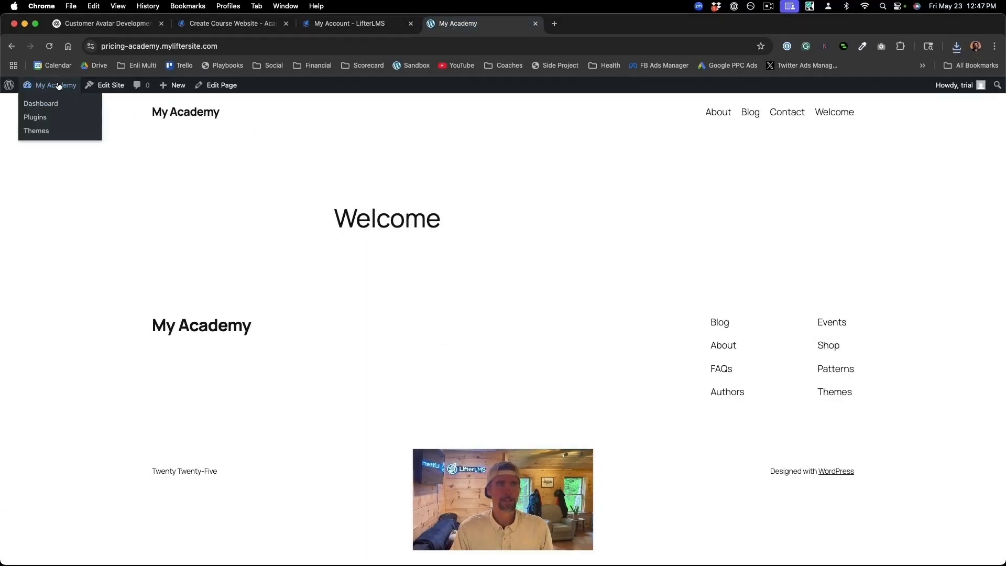
{"action": "left_click", "coordinate": [50, 104]}
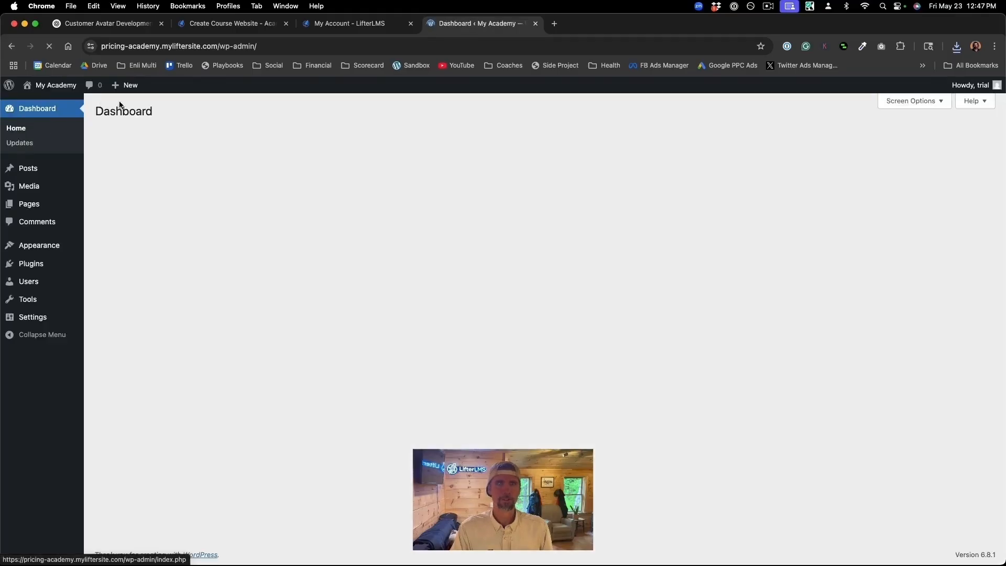
{"action": "left_click", "coordinate": [28, 265]}
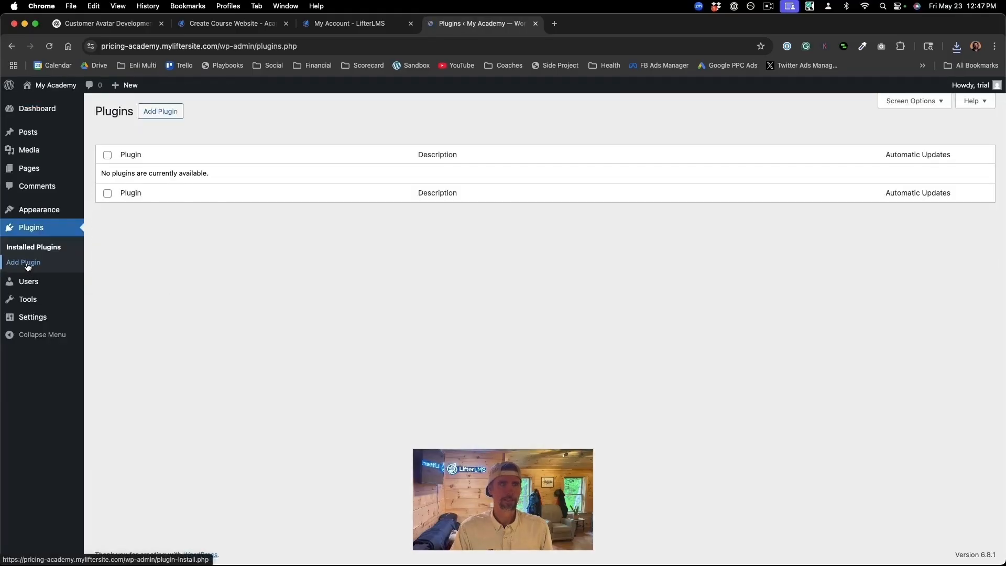
{"action": "left_click", "coordinate": [172, 111]}
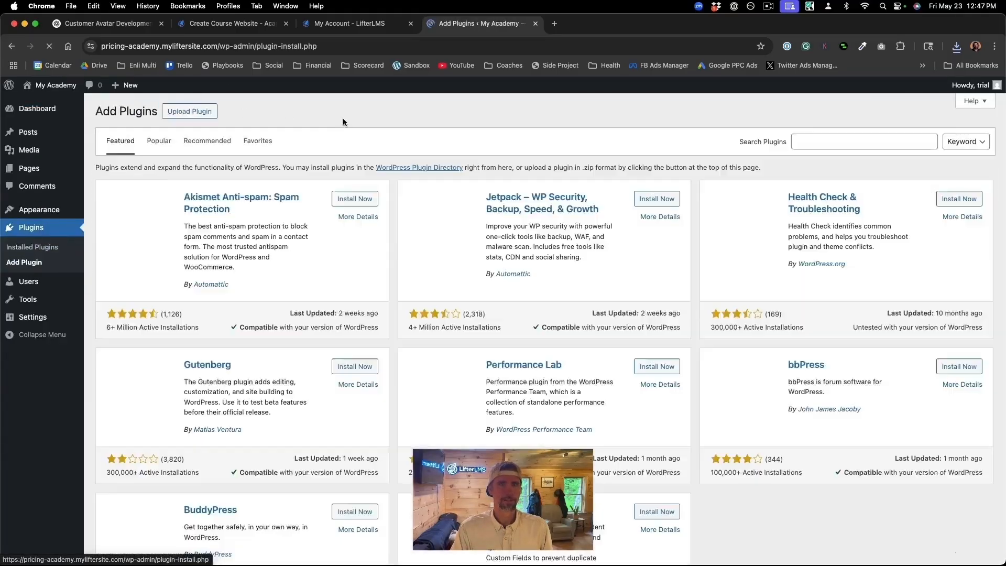
{"action": "left_click", "coordinate": [208, 116]}
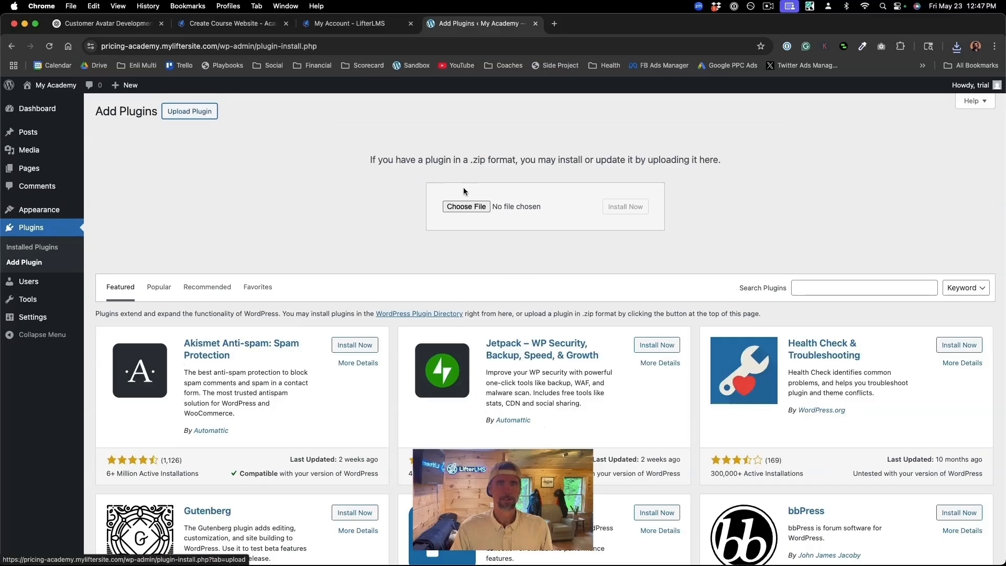
Upload lifterlms.8.0.6.zip from the Desktop, then install and activate the plugin.
{"action": "left_click", "coordinate": [464, 206]}
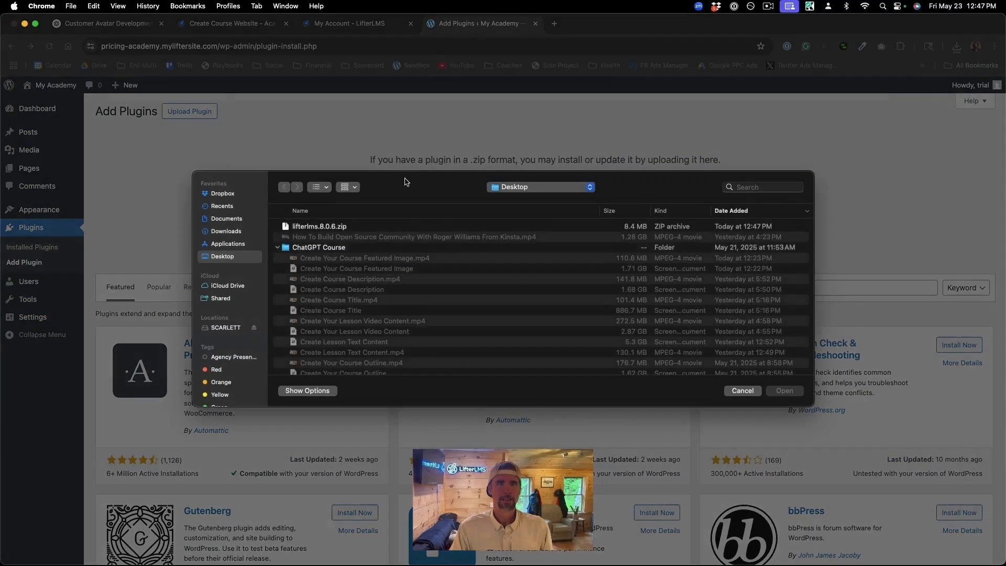
{"action": "left_click", "coordinate": [329, 227]}
{"action": "left_click", "coordinate": [785, 392]}
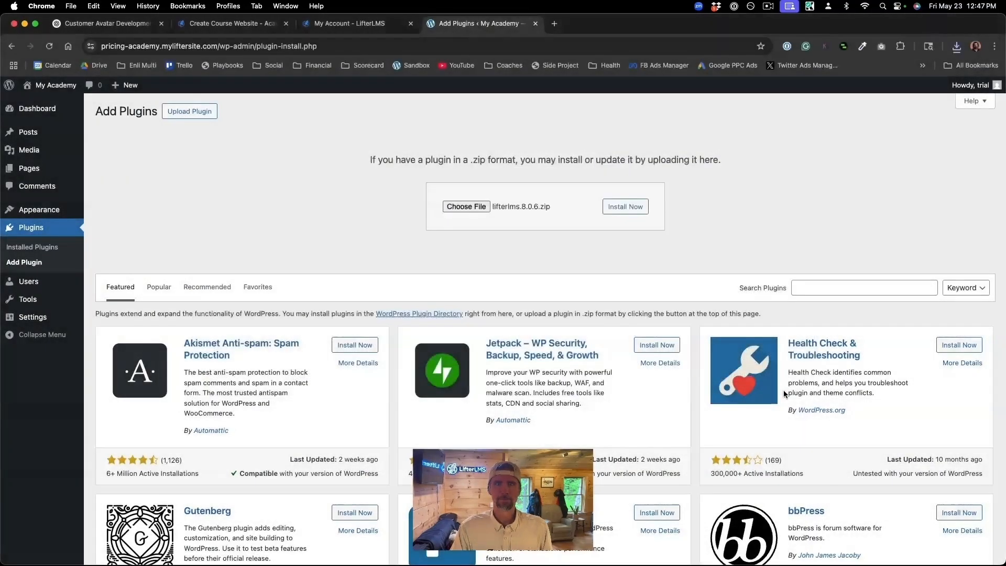
{"action": "left_click", "coordinate": [639, 215]}
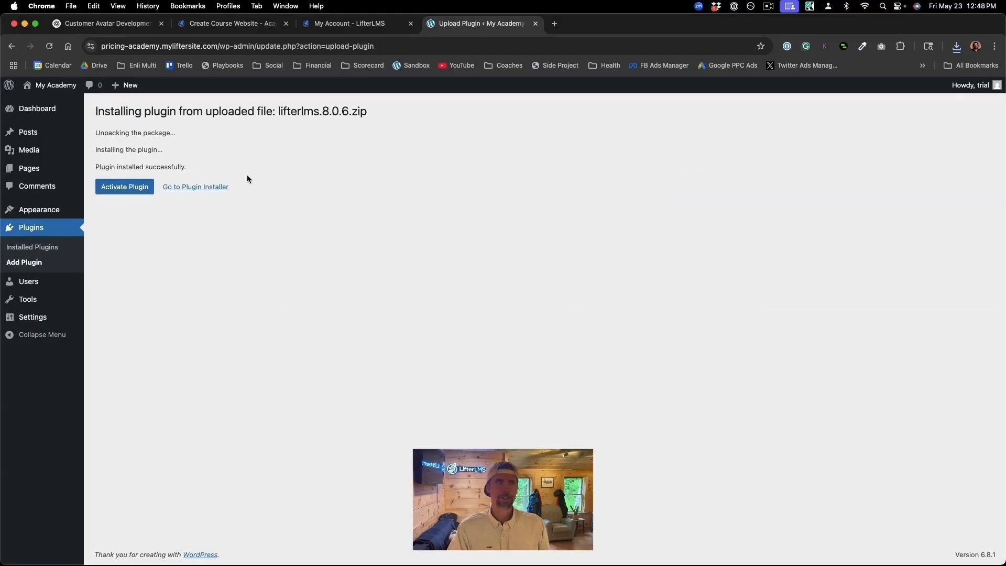
{"action": "left_click", "coordinate": [118, 191]}
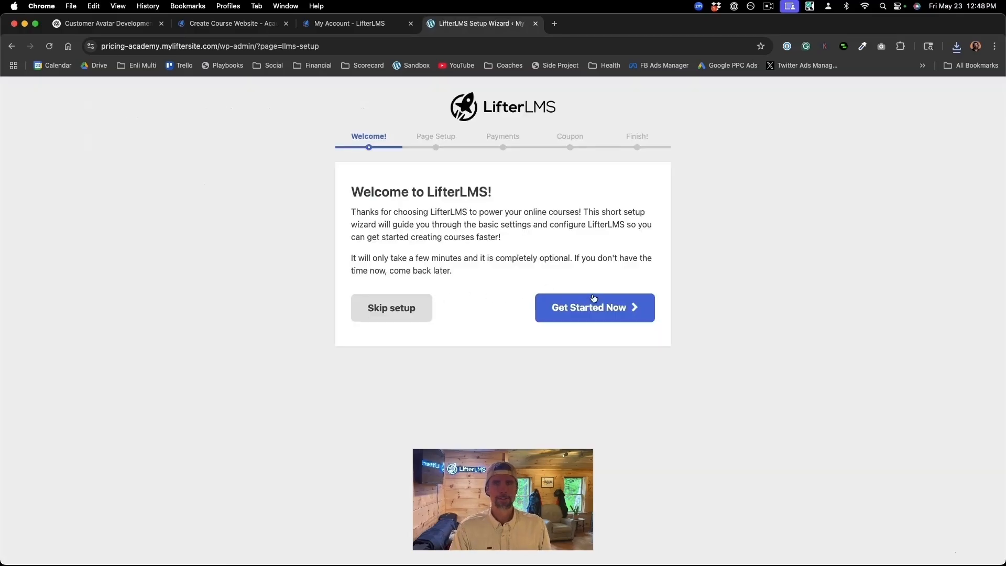
Complete the LifterLMS setup wizard with the essential pages, United States (US) and United States Dollar ($) as payment defaults, and usage data collection allowed.
{"action": "left_click", "coordinate": [591, 307]}
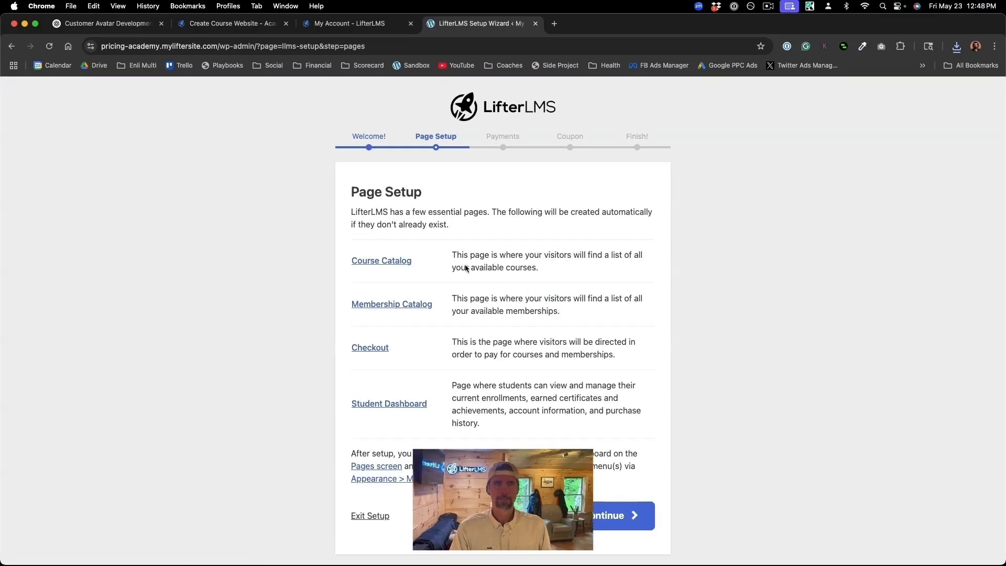
{"action": "scroll", "coordinate": [591, 448], "scroll_direction": "down", "scroll_amount": 1}
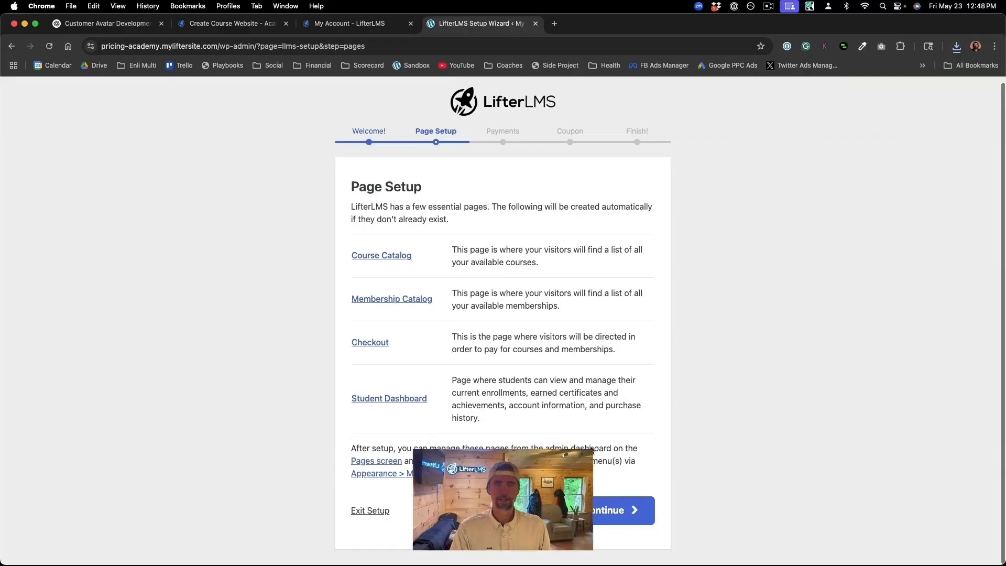
{"action": "left_click", "coordinate": [622, 510]}
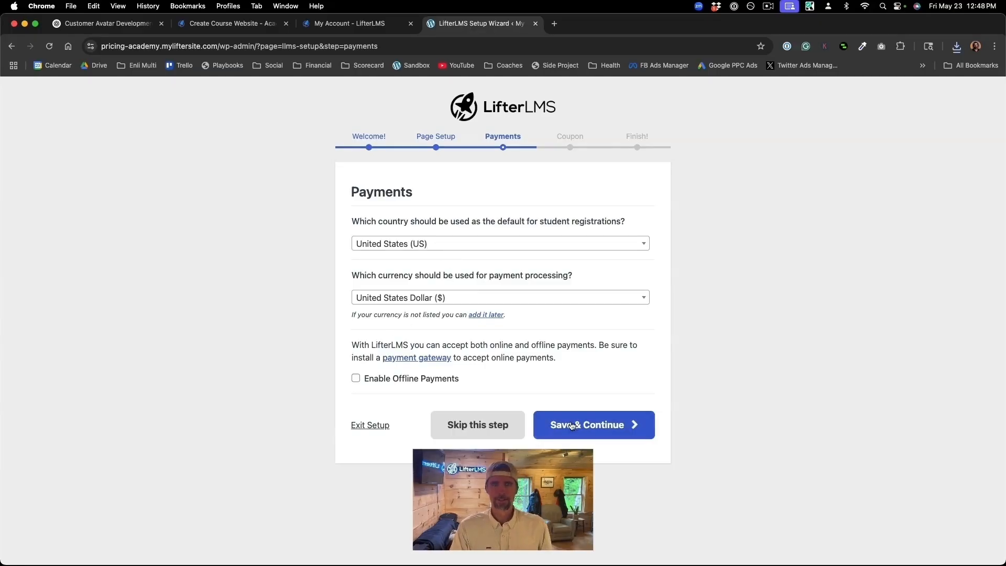
{"action": "left_click", "coordinate": [590, 423]}
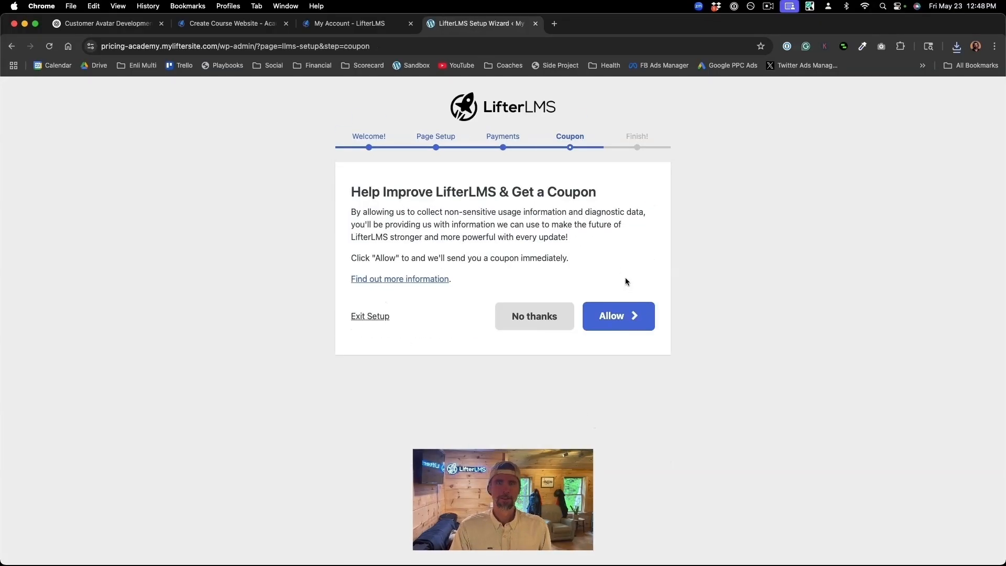
{"action": "left_click", "coordinate": [615, 318]}
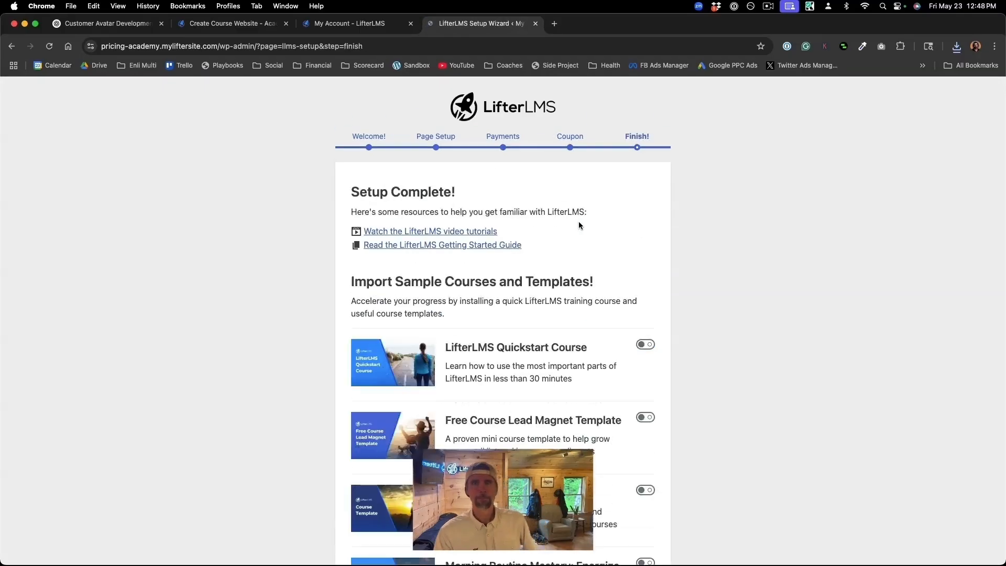
Review the sample courses and templates offered at the end of setup, and start a new course from scratch instead.
{"action": "scroll", "coordinate": [579, 224], "scroll_direction": "down", "scroll_amount": 3}
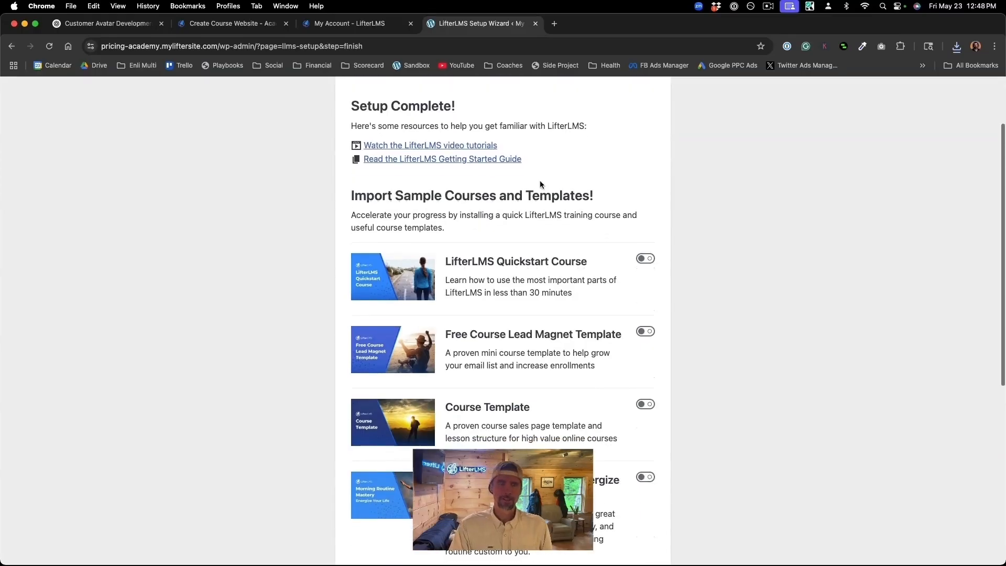
{"action": "scroll", "coordinate": [555, 273], "scroll_direction": "down", "scroll_amount": 10}
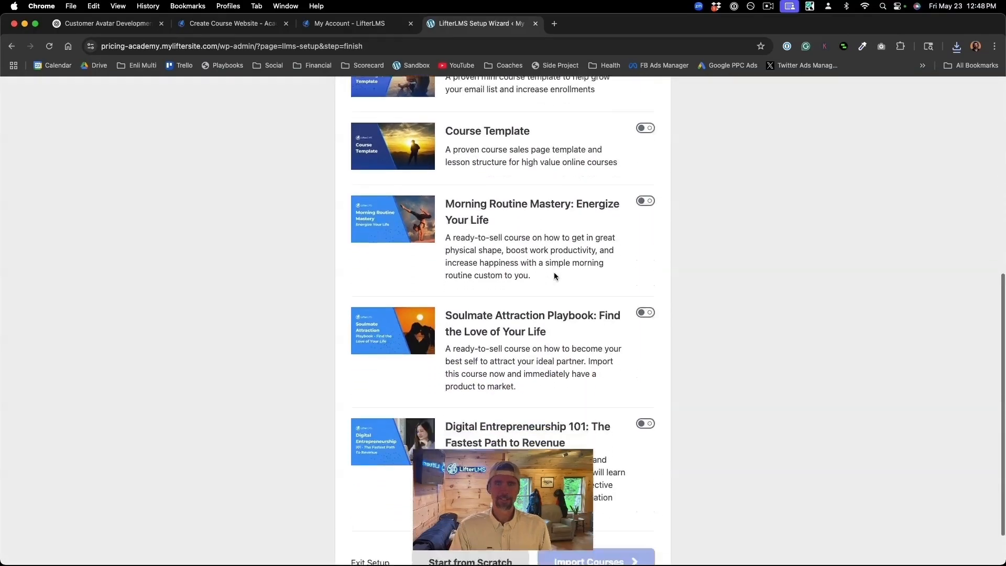
{"action": "scroll", "coordinate": [555, 275], "scroll_direction": "up", "scroll_amount": 1}
{"action": "scroll", "coordinate": [554, 274], "scroll_direction": "down", "scroll_amount": 1}
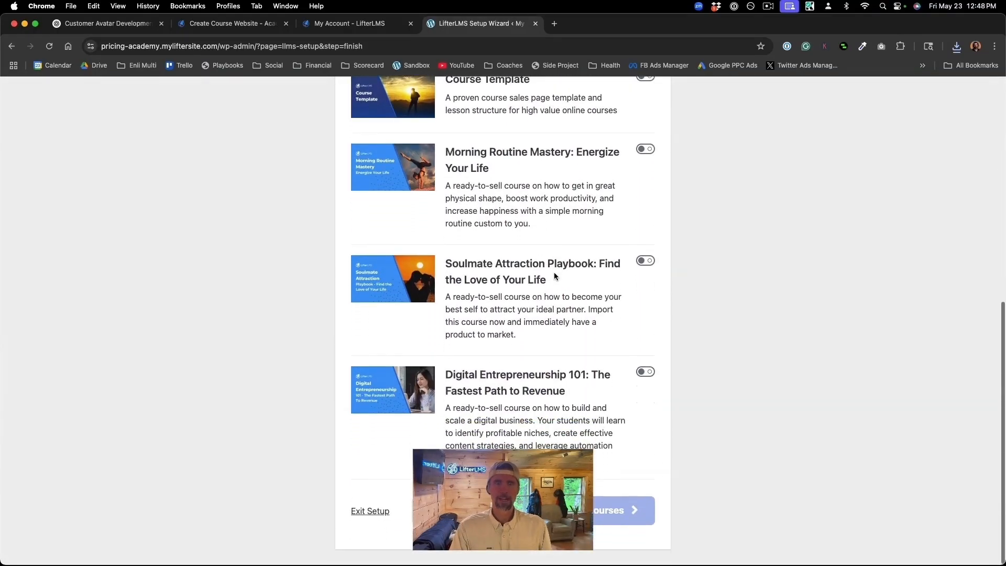
{"action": "left_click", "coordinate": [474, 510]}
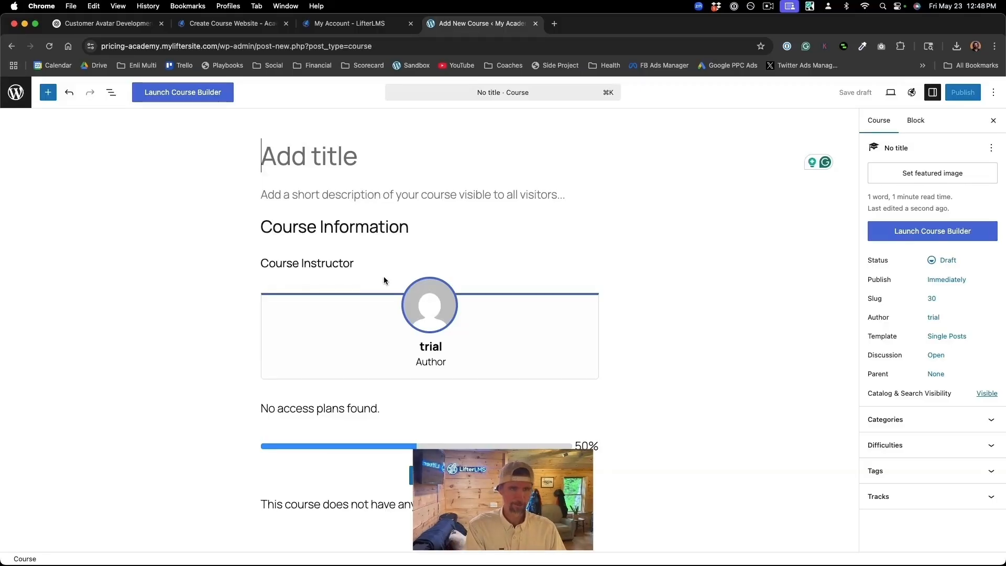
Title the new course "Course Pricing Focuser" and publish it.
{"action": "type", "text": "Cour"}
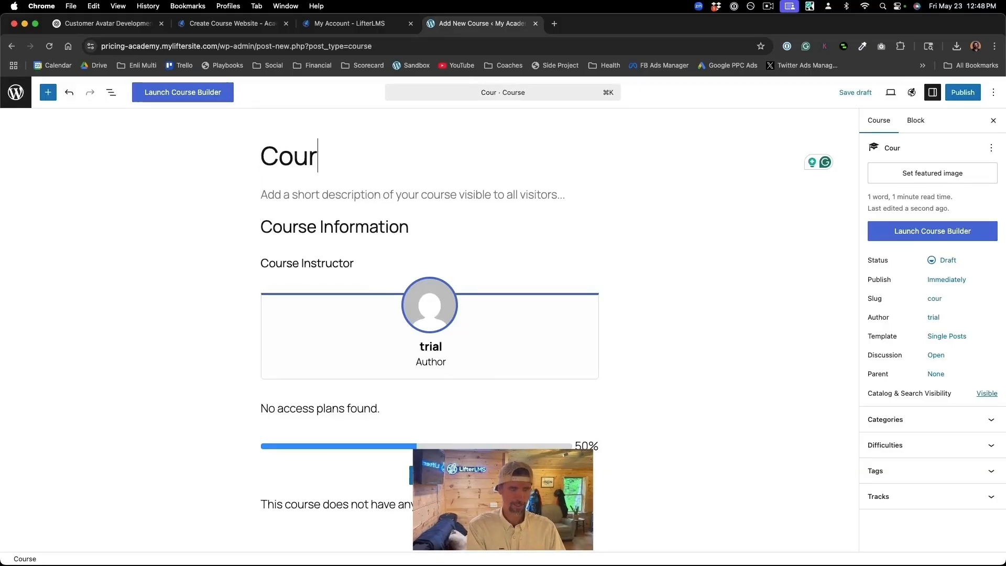
{"action": "type", "text": "se Pric"}
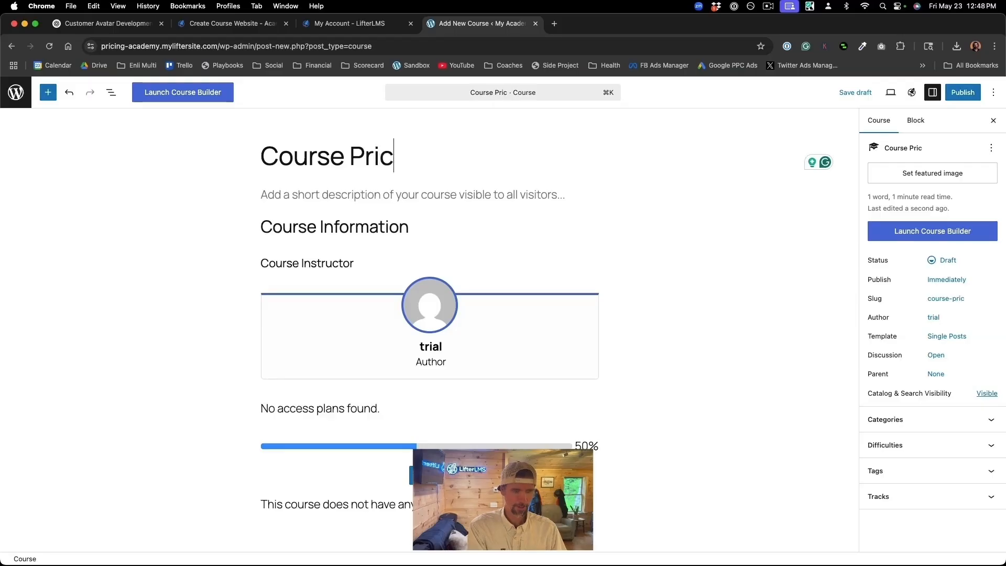
{"action": "type", "text": "ing Focuser"}
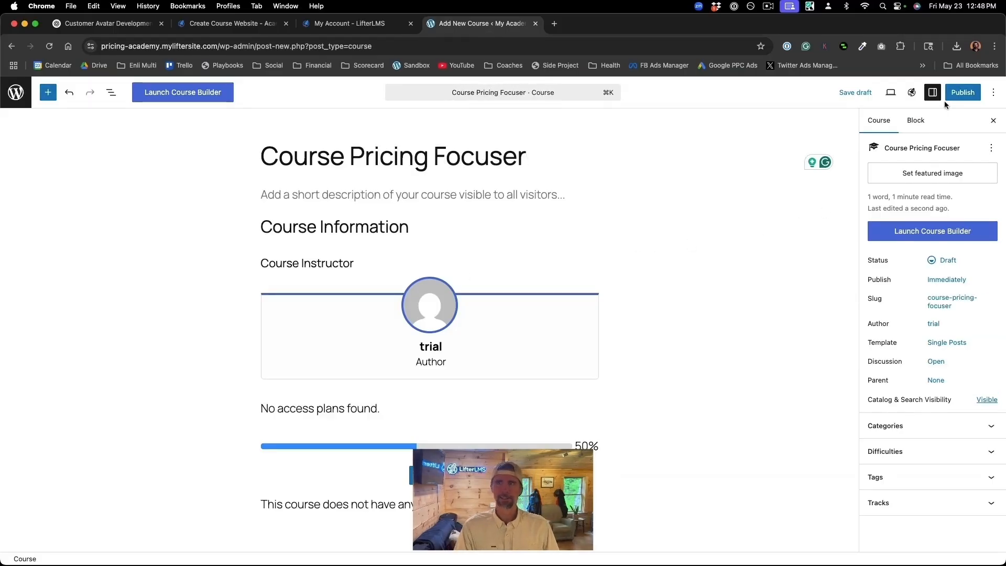
{"action": "left_click", "coordinate": [963, 94]}
{"action": "left_click", "coordinate": [959, 94]}
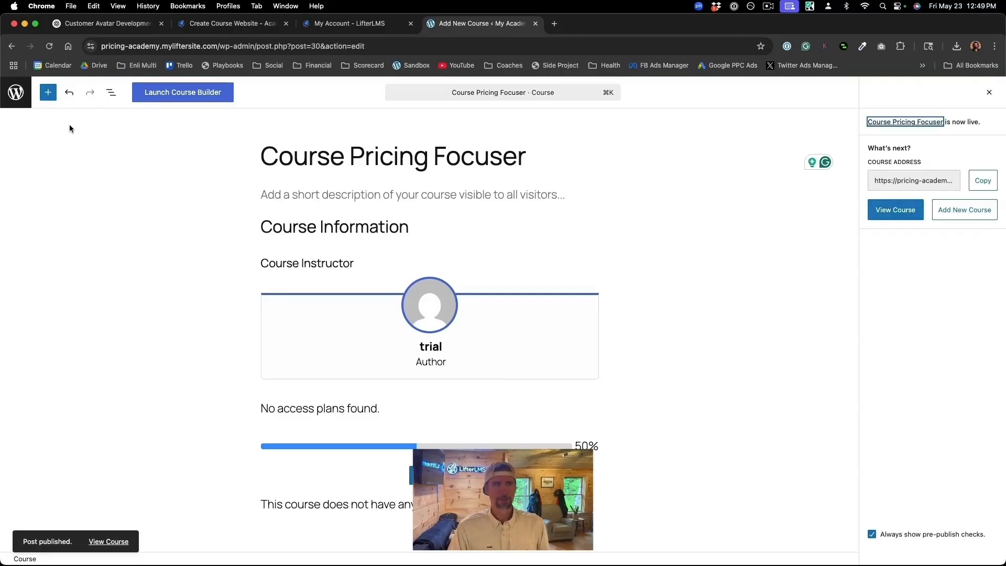
Leave the course editor for the courses list and dismiss the payment gateway notice.
{"action": "left_click", "coordinate": [20, 99]}
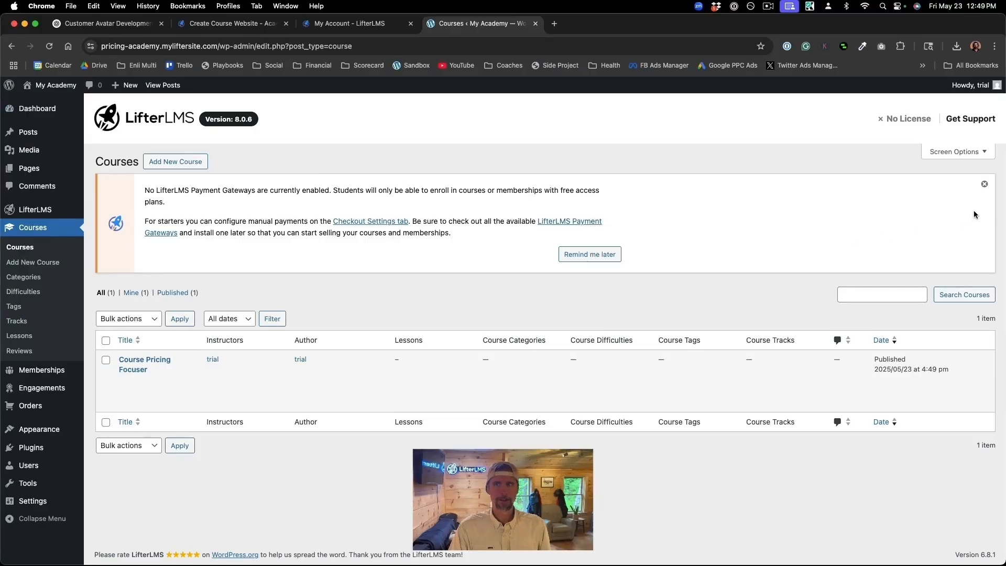
{"action": "left_click", "coordinate": [986, 187]}
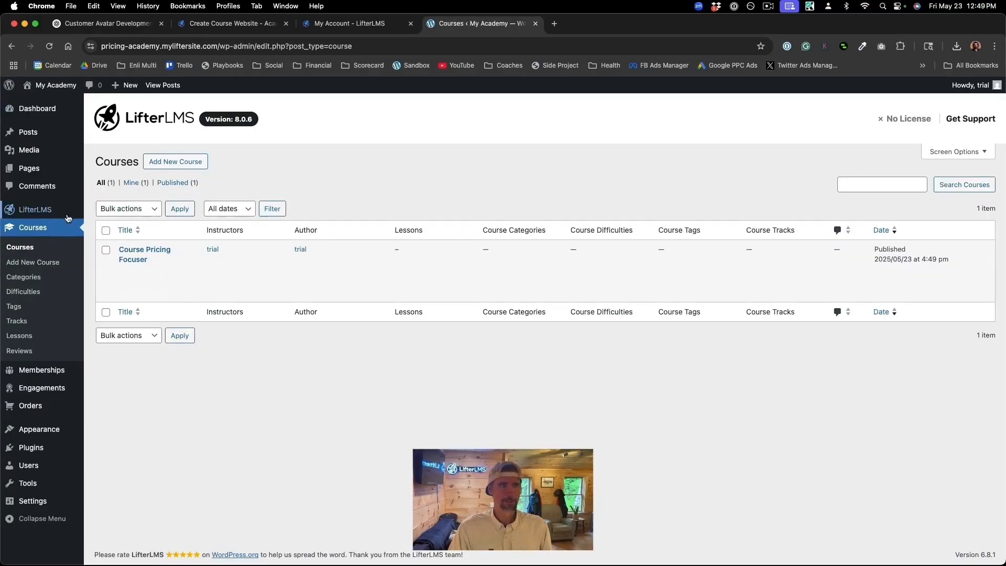
Add the LifterLMS license key on the LifterLMS add-ons page.
{"action": "mouse_move", "coordinate": [49, 213]}
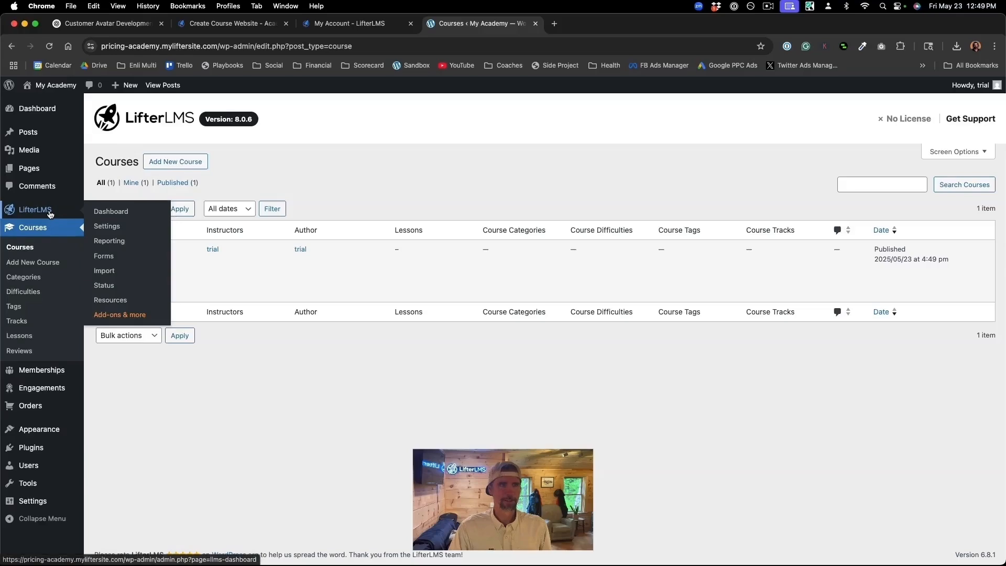
{"action": "left_click", "coordinate": [115, 316]}
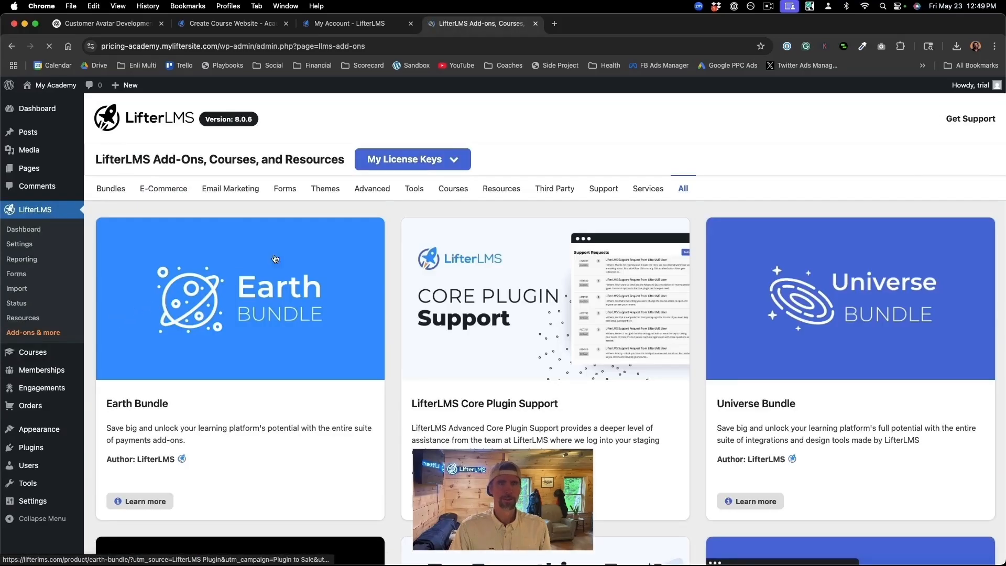
{"action": "left_click", "coordinate": [454, 159]}
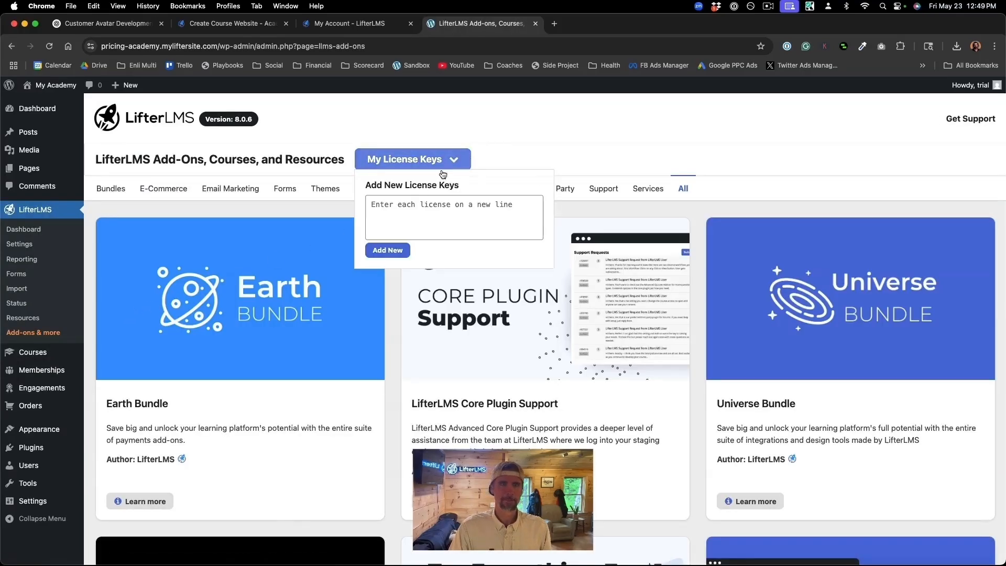
{"action": "left_click", "coordinate": [392, 204]}
{"action": "key", "text": "super+v"}
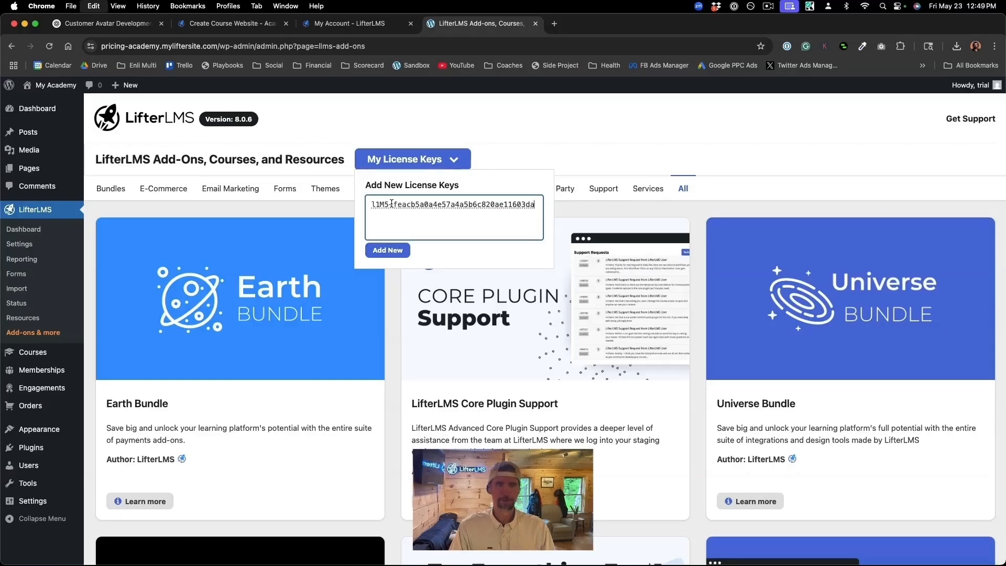
{"action": "left_click", "coordinate": [397, 252]}
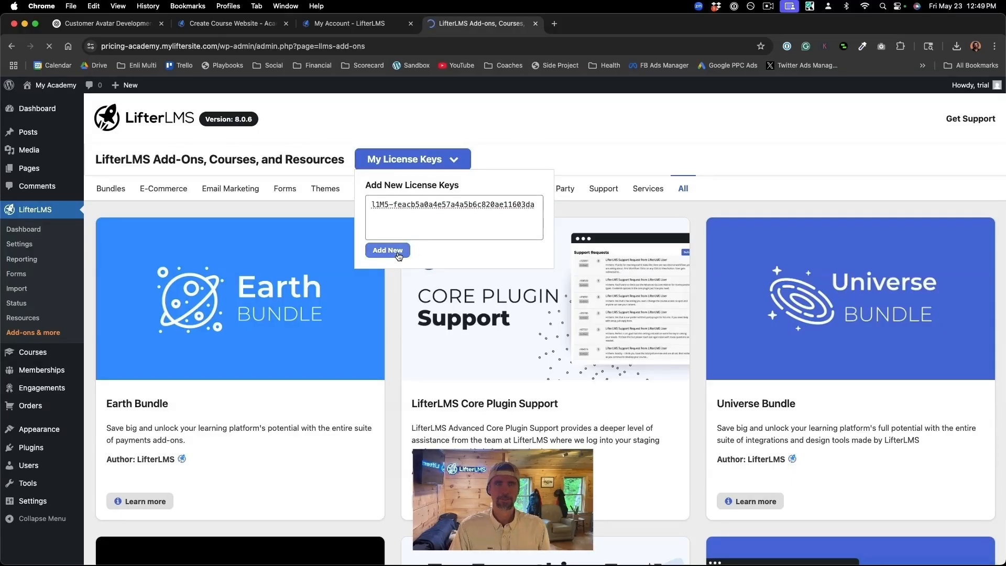
Look through the available LifterLMS add-ons, from the theme and payment gateways to the email marketing and forms extensions.
{"action": "scroll", "coordinate": [471, 416], "scroll_direction": "down", "scroll_amount": 2}
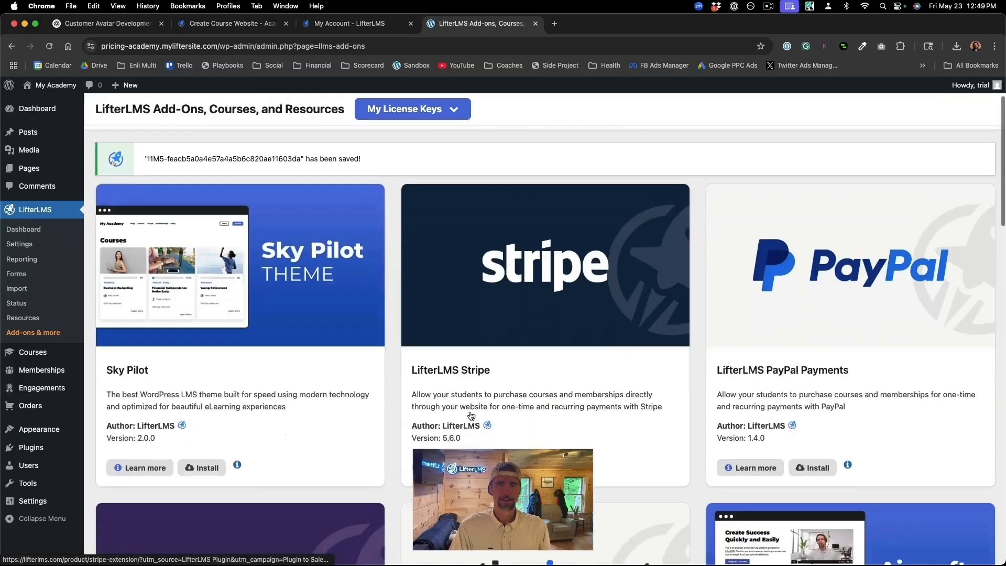
{"action": "scroll", "coordinate": [471, 416], "scroll_direction": "down", "scroll_amount": 5}
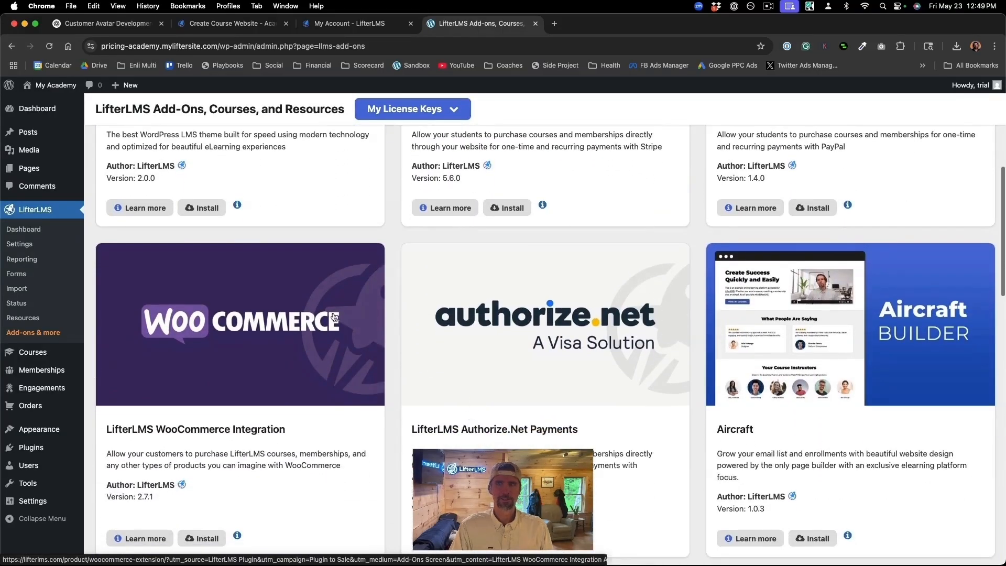
{"action": "scroll", "coordinate": [802, 354], "scroll_direction": "down", "scroll_amount": 6}
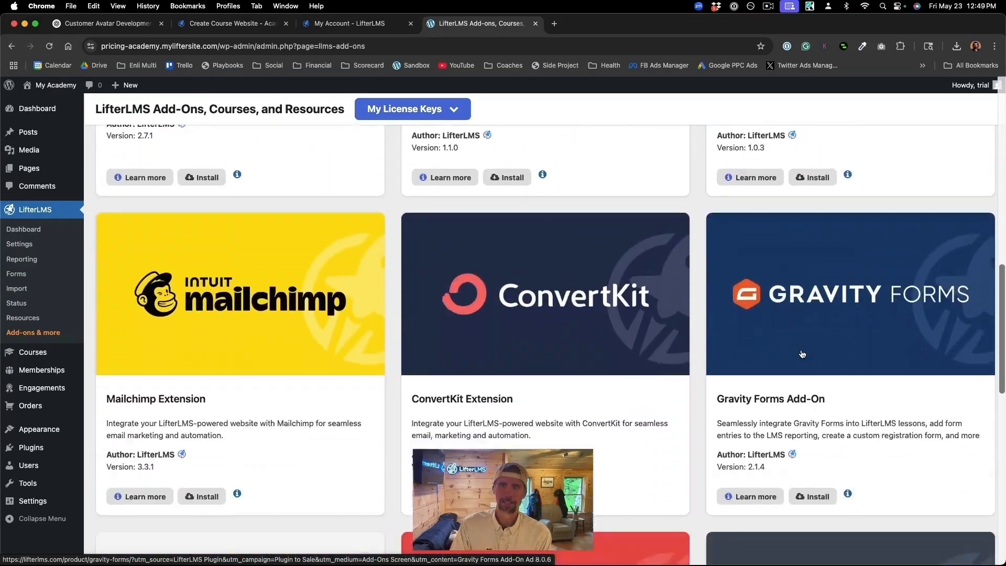
{"action": "scroll", "coordinate": [802, 354], "scroll_direction": "down", "scroll_amount": 4}
{"action": "scroll", "coordinate": [802, 355], "scroll_direction": "up", "scroll_amount": 14}
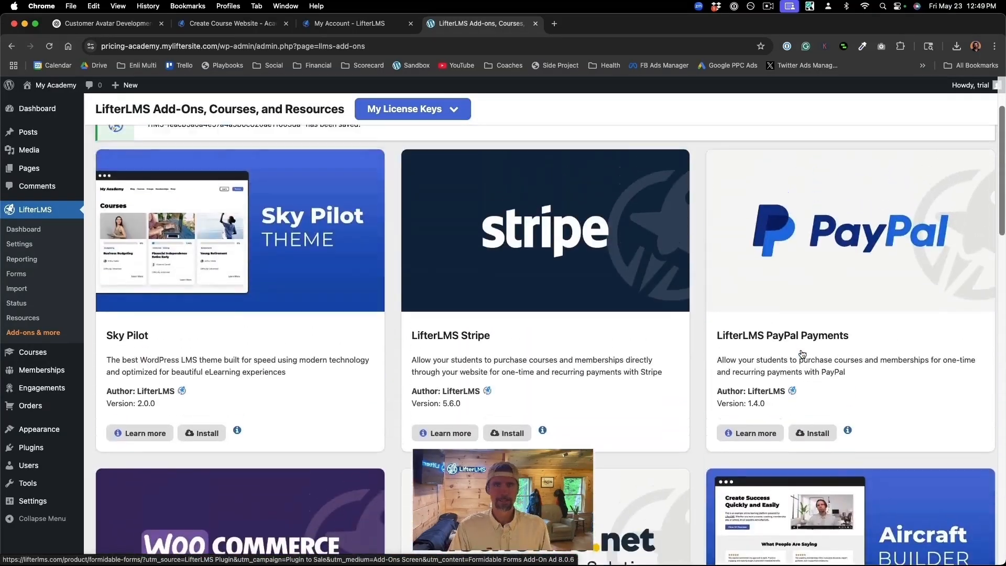
{"action": "scroll", "coordinate": [802, 354], "scroll_direction": "up", "scroll_amount": 2}
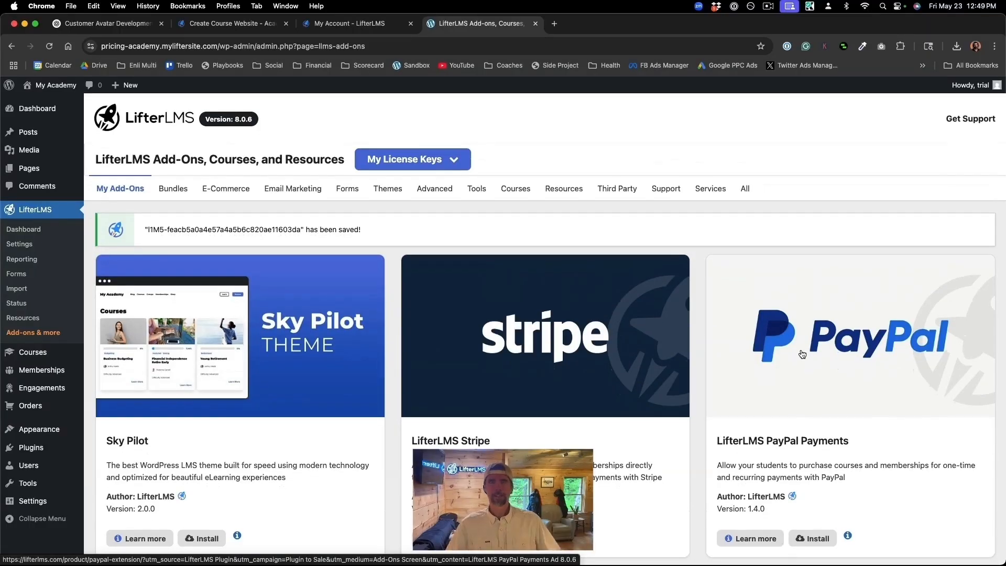
{"action": "scroll", "coordinate": [802, 354], "scroll_direction": "down", "scroll_amount": 2}
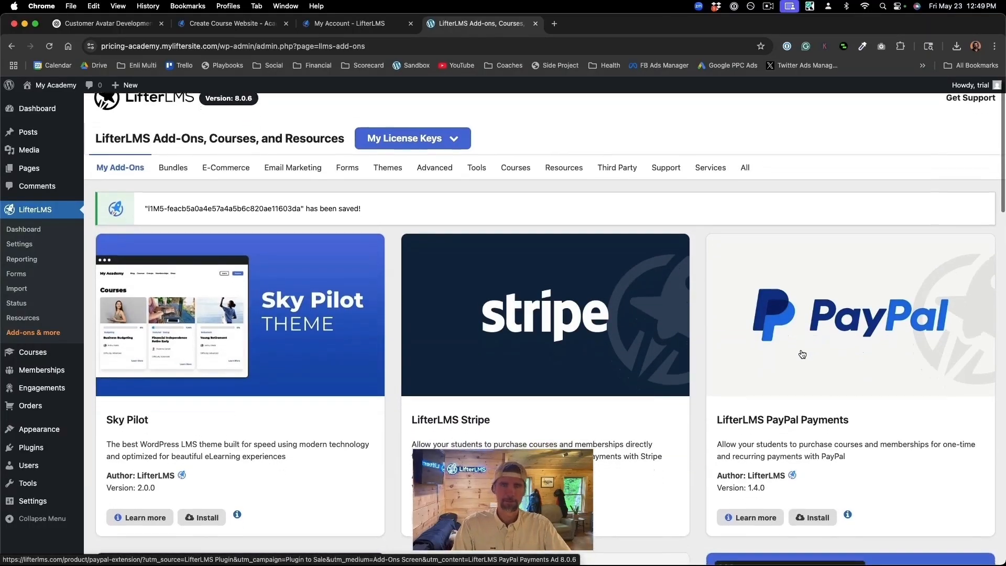
{"action": "scroll", "coordinate": [522, 292], "scroll_direction": "up", "scroll_amount": 1}
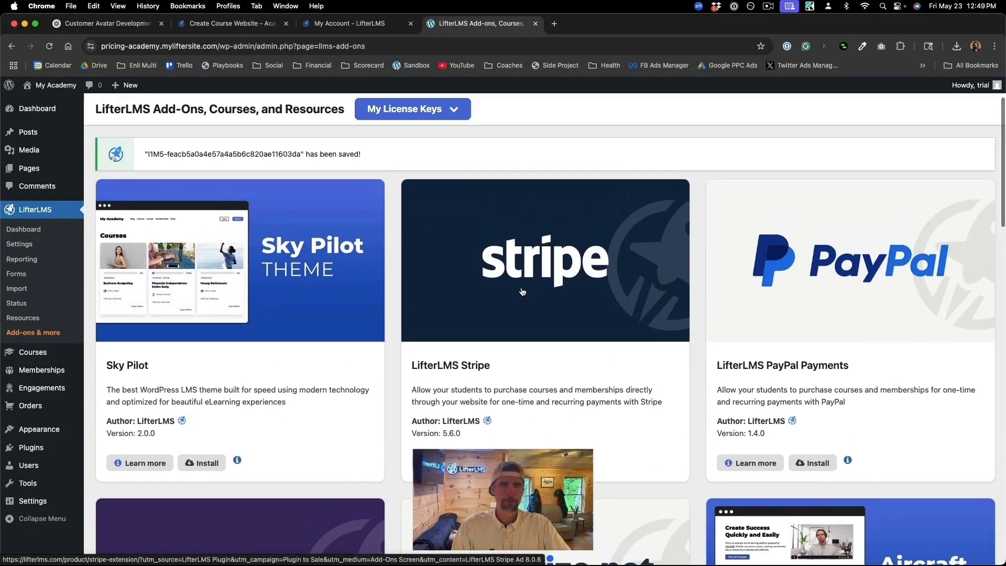
Install and activate the Sky Pilot theme from the LifterLMS add-ons.
{"action": "left_click", "coordinate": [217, 461]}
{"action": "left_click", "coordinate": [505, 193]}
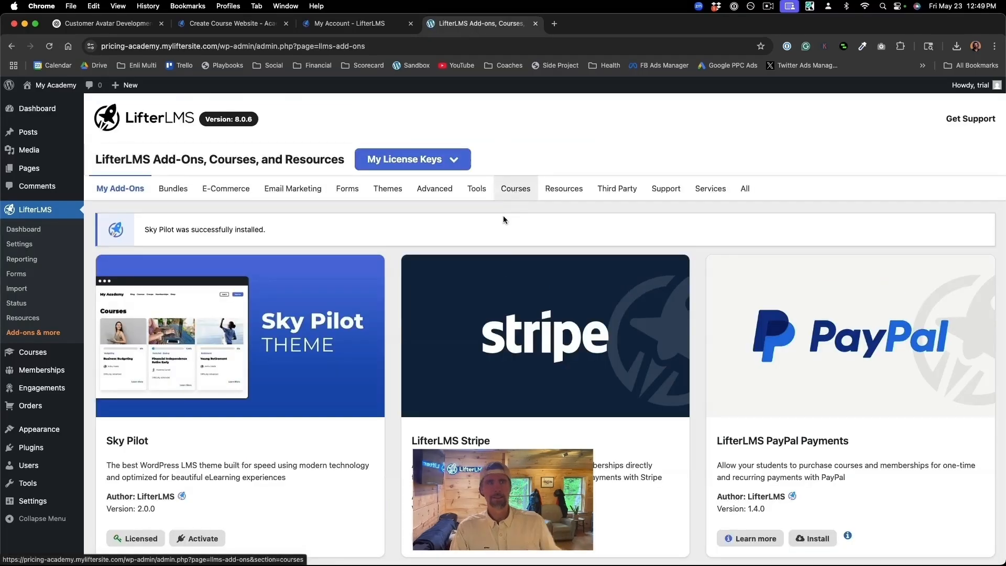
{"action": "scroll", "coordinate": [456, 364], "scroll_direction": "down", "scroll_amount": 1}
{"action": "left_click", "coordinate": [219, 440]}
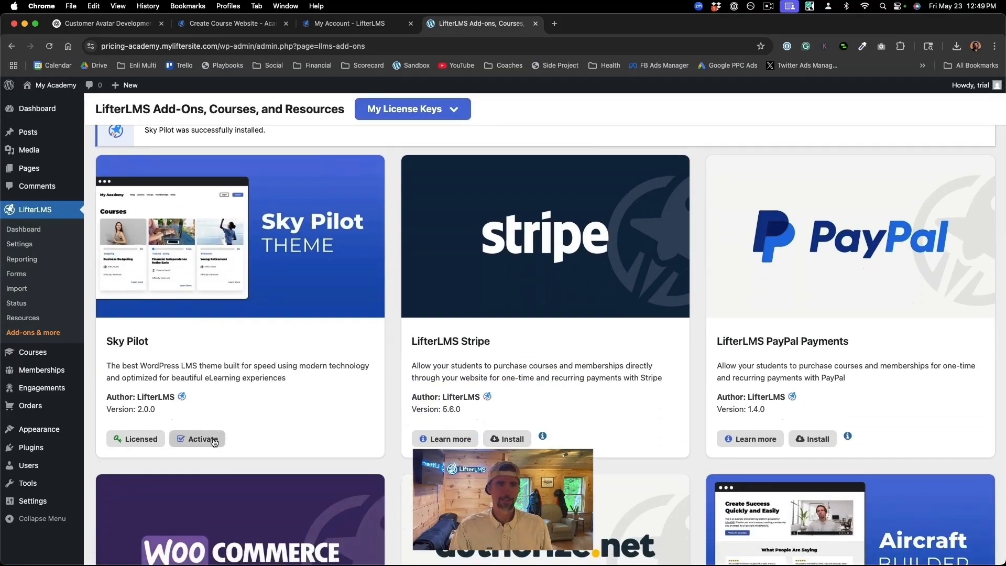
{"action": "left_click", "coordinate": [519, 196]}
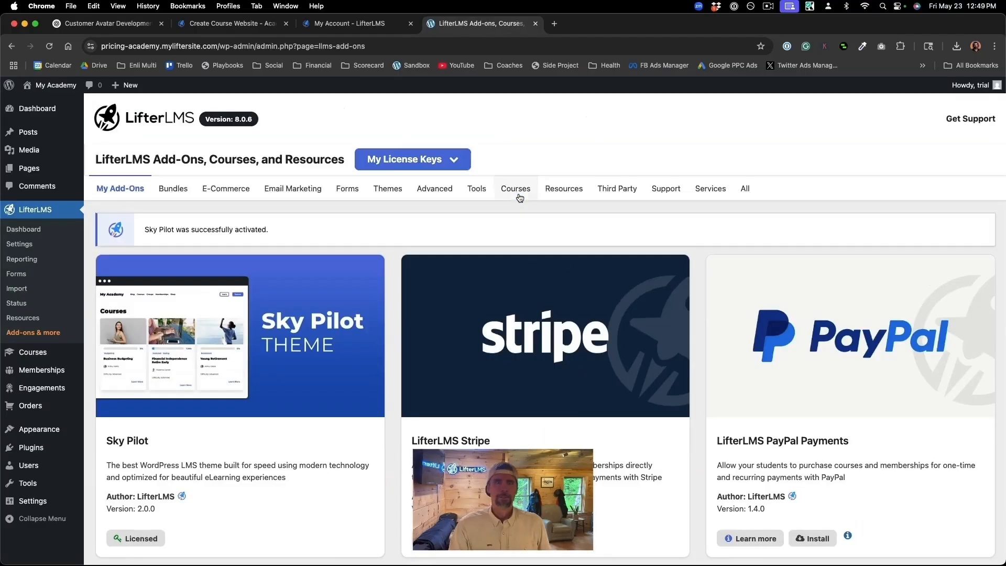
View the live site's home page, course catalog and Course Pricing Focuser course page, ending back on the home page.
{"action": "mouse_move", "coordinate": [46, 92]}
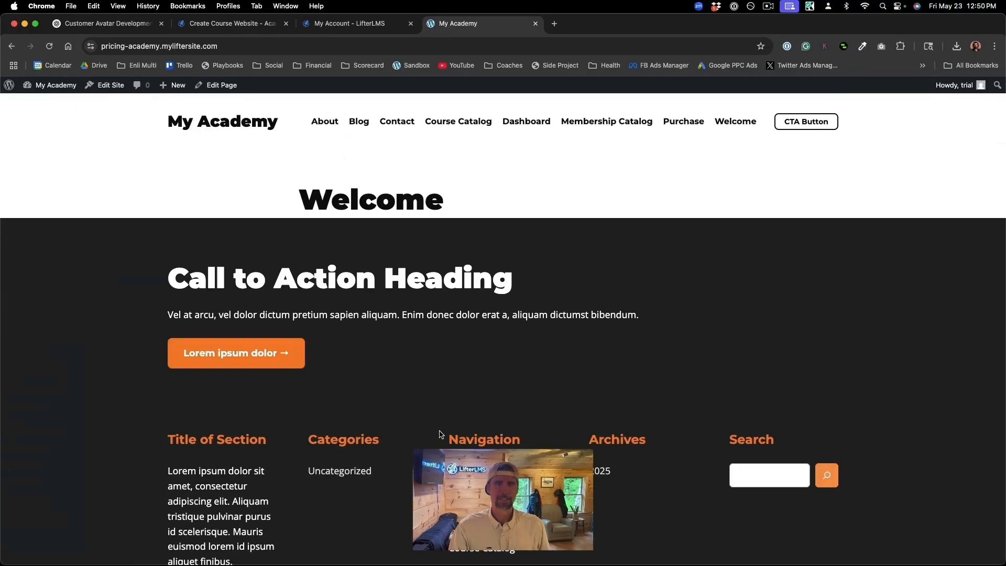
{"action": "scroll", "coordinate": [440, 435], "scroll_direction": "down", "scroll_amount": 5}
{"action": "scroll", "coordinate": [441, 438], "scroll_direction": "up", "scroll_amount": 5}
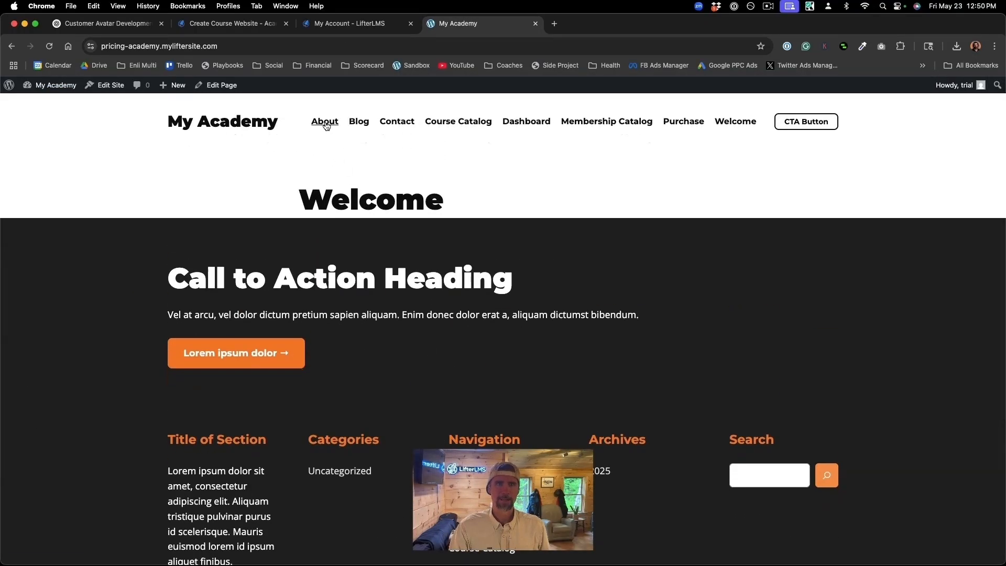
{"action": "left_click", "coordinate": [325, 124]}
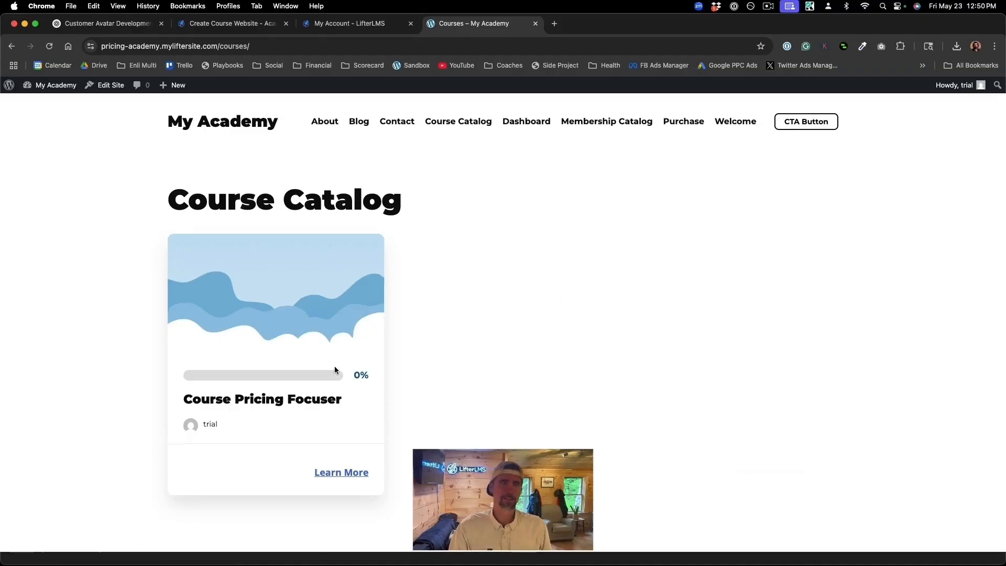
{"action": "left_click", "coordinate": [263, 402]}
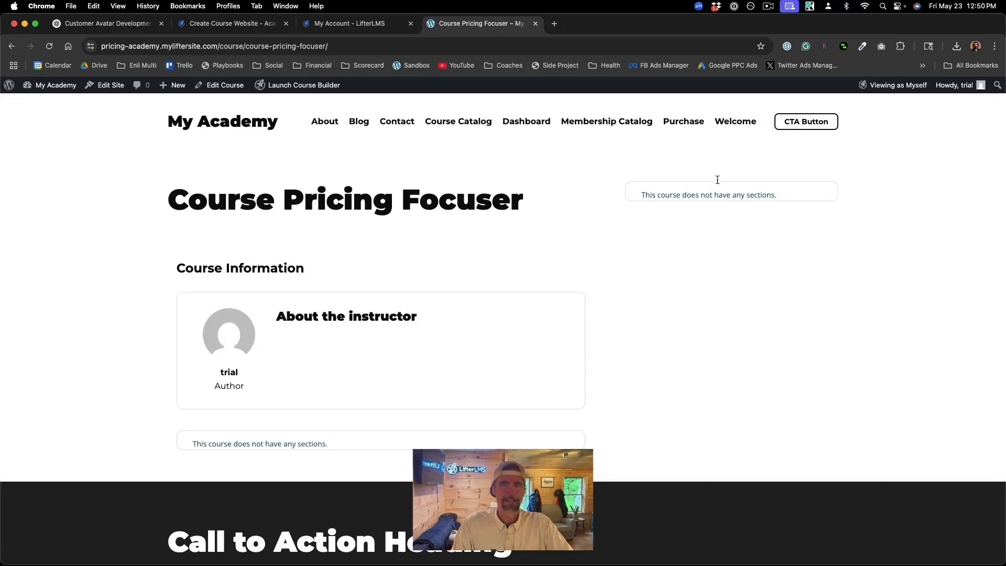
{"action": "left_click", "coordinate": [11, 47]}
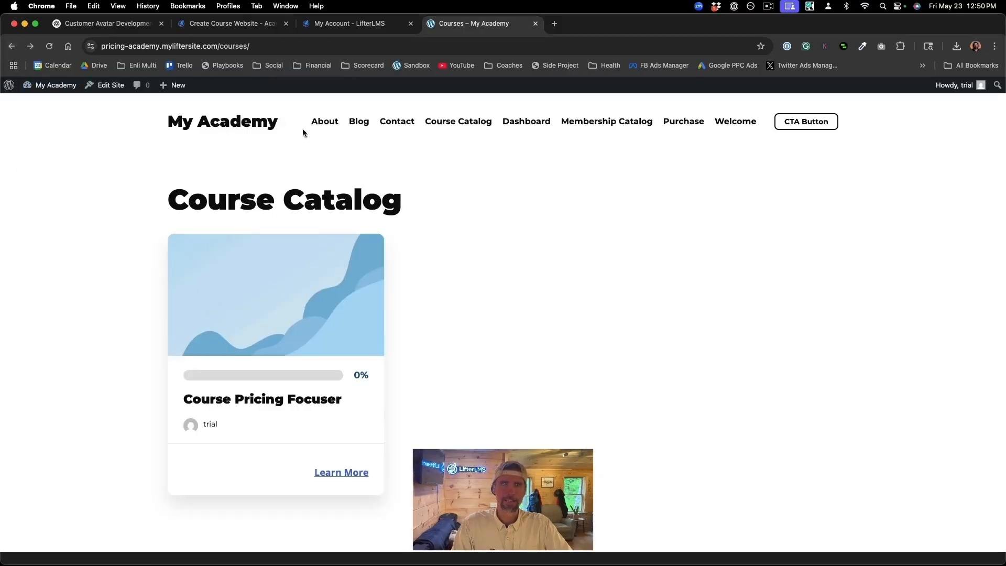
{"action": "left_click", "coordinate": [258, 125]}
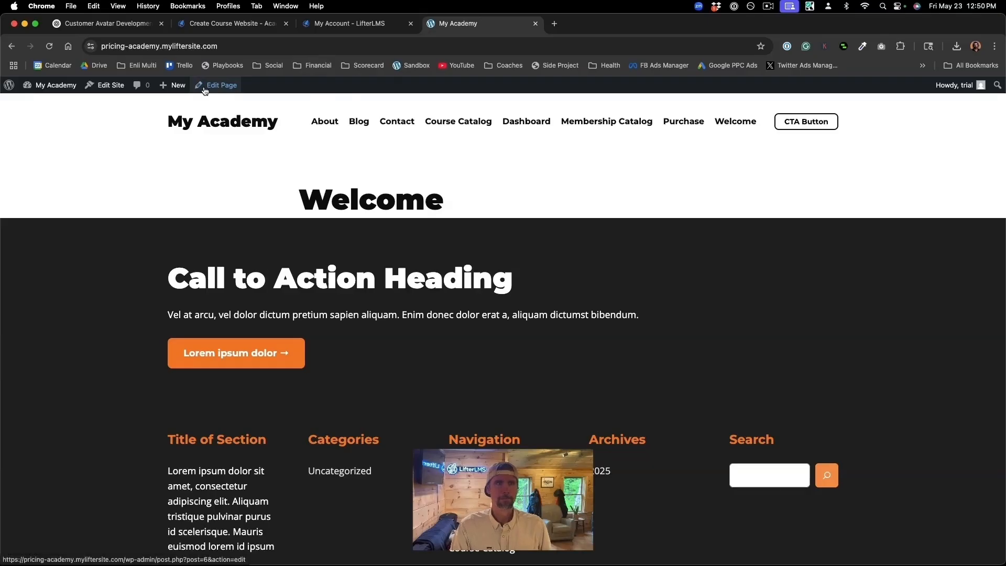
Return to the site's admin dashboard and view the list of installed plugins.
{"action": "mouse_move", "coordinate": [50, 86]}
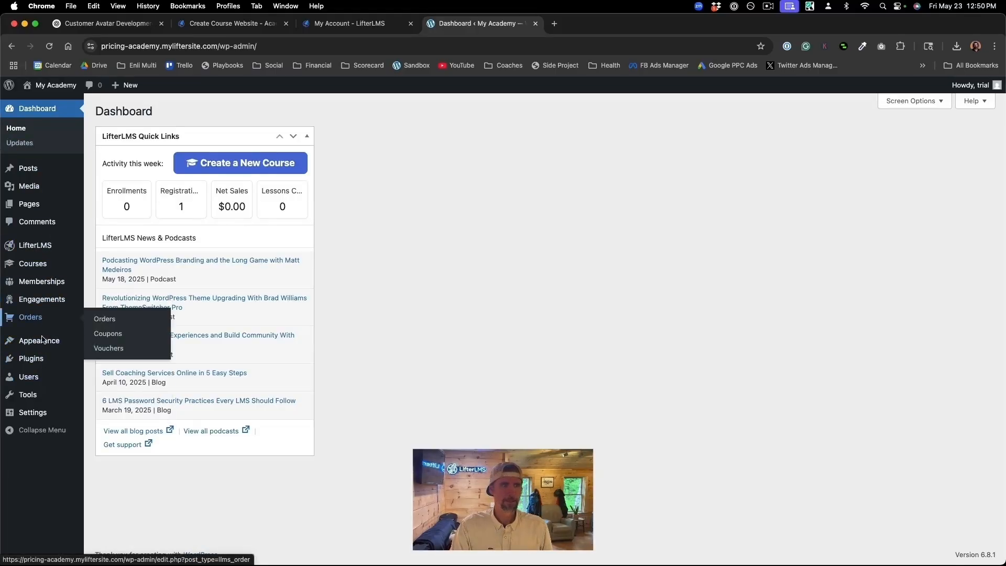
{"action": "mouse_move", "coordinate": [38, 366]}
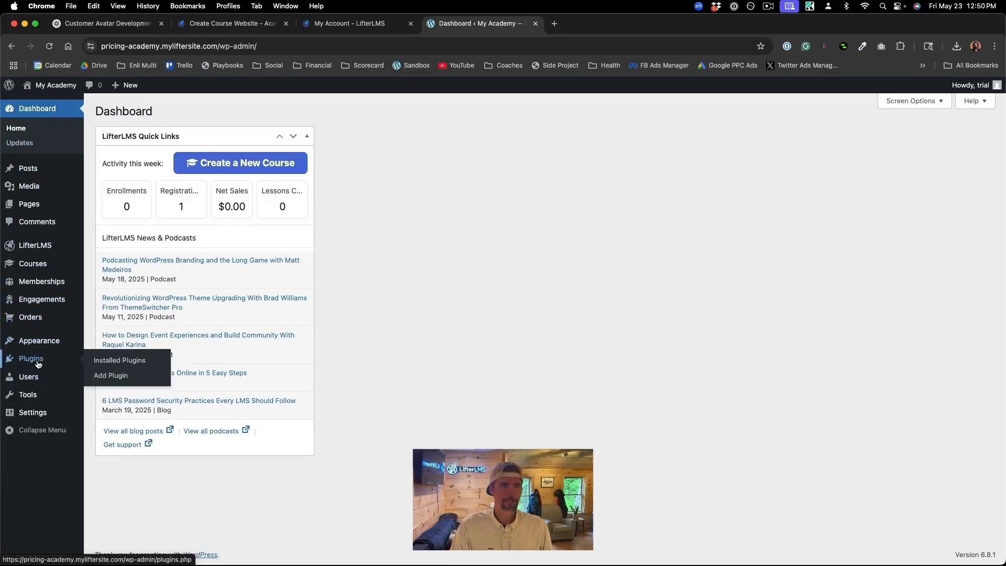
{"action": "left_click", "coordinate": [38, 362]}
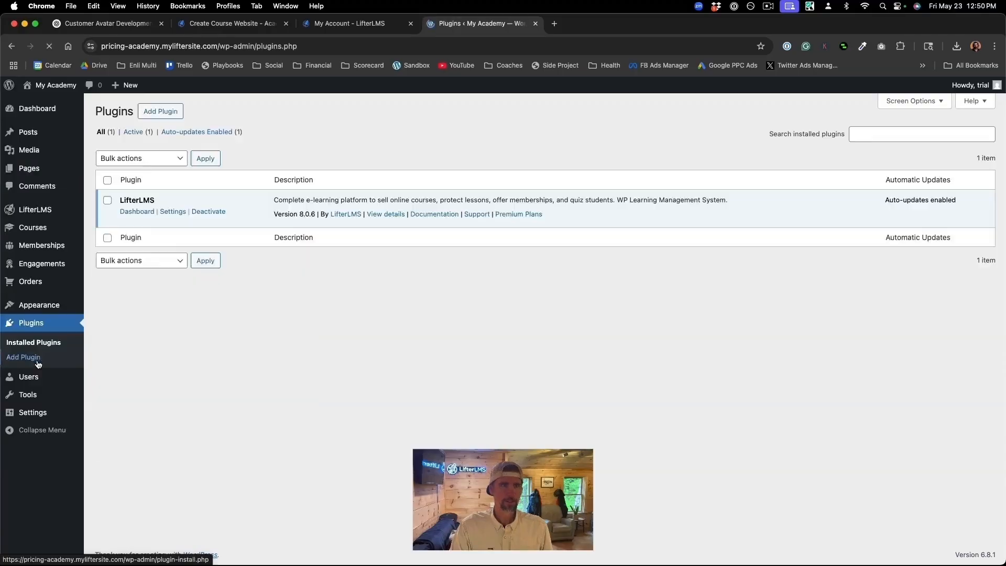
Install and activate the LifterLMS Stripe add-on from the LifterLMS add-ons.
{"action": "mouse_move", "coordinate": [37, 210]}
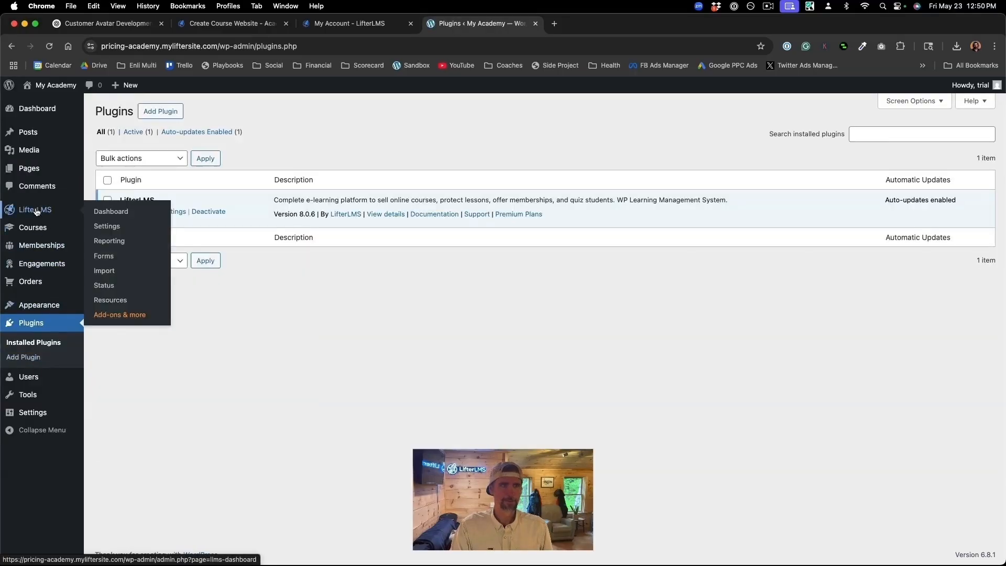
{"action": "left_click", "coordinate": [137, 316]}
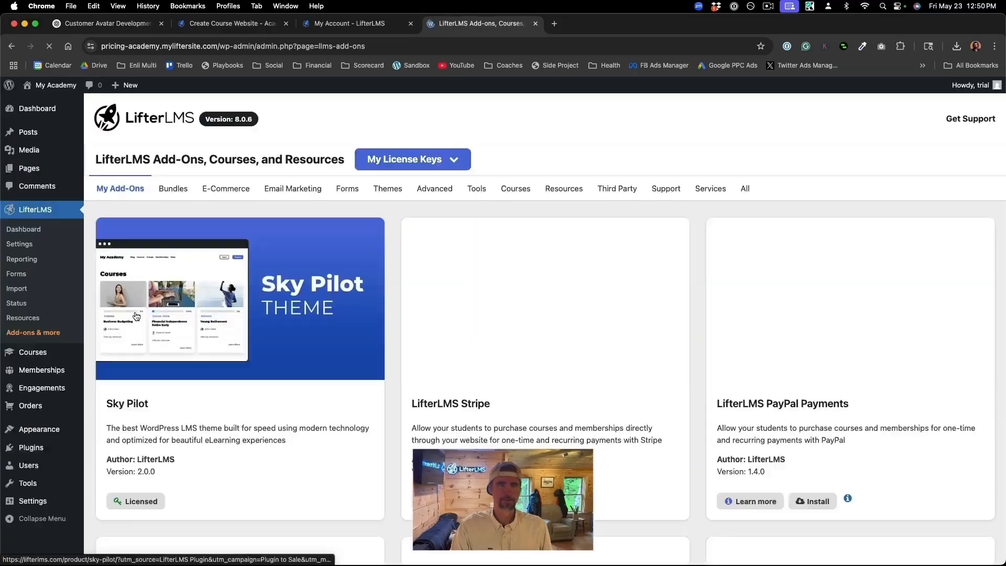
{"action": "scroll", "coordinate": [551, 322], "scroll_direction": "down", "scroll_amount": 3}
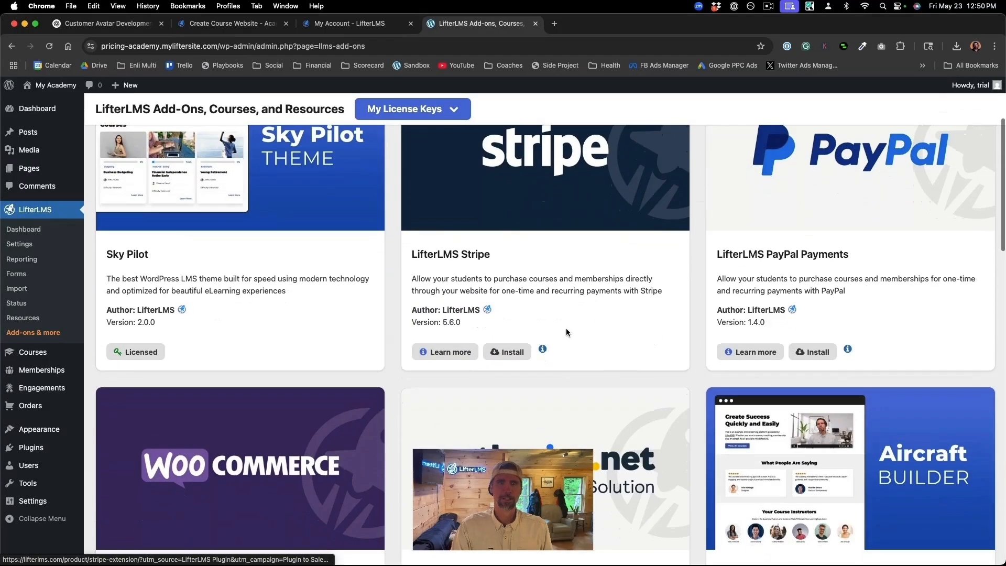
{"action": "left_click", "coordinate": [507, 352]}
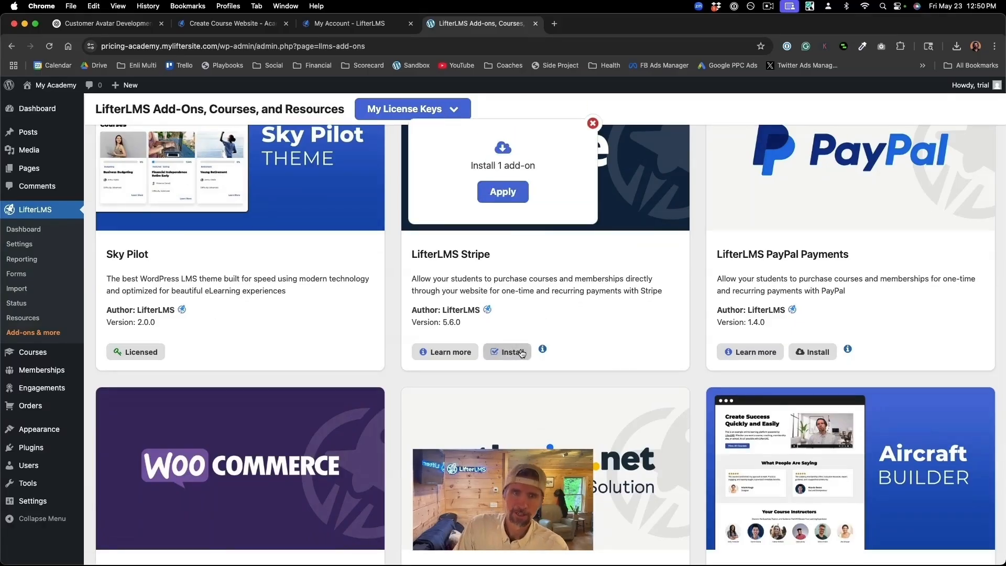
{"action": "left_click", "coordinate": [506, 194]}
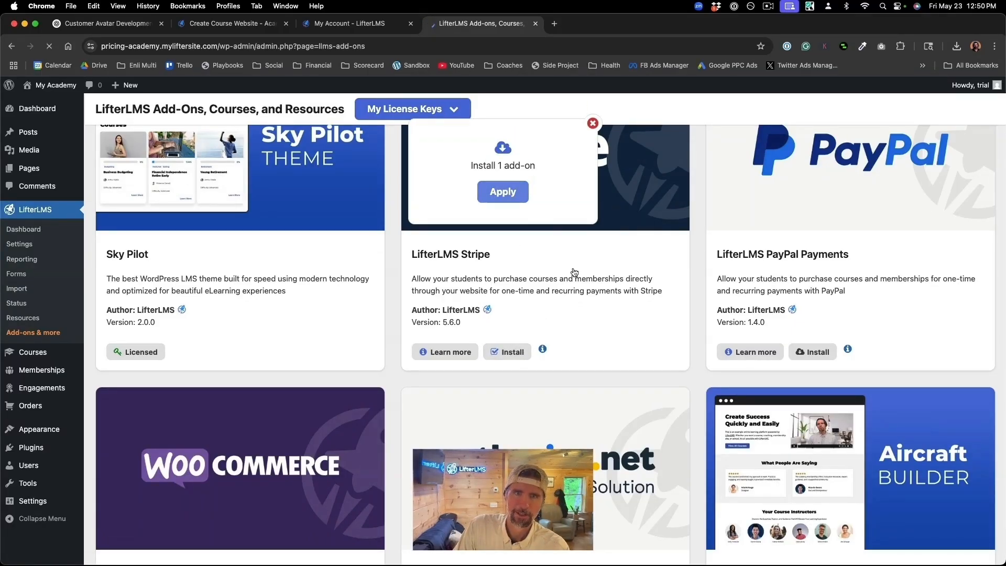
{"action": "scroll", "coordinate": [574, 272], "scroll_direction": "down", "scroll_amount": 3}
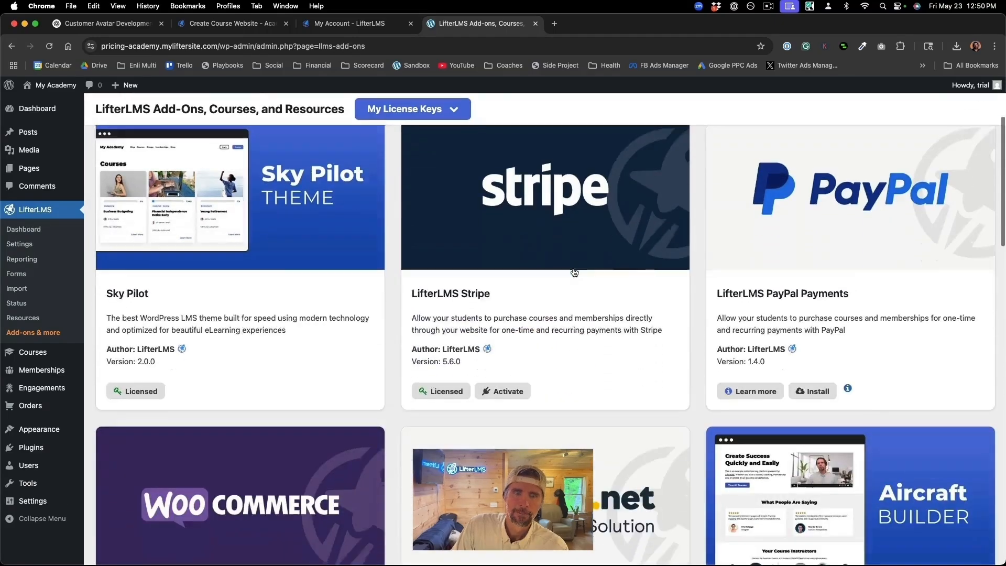
{"action": "left_click", "coordinate": [515, 376]}
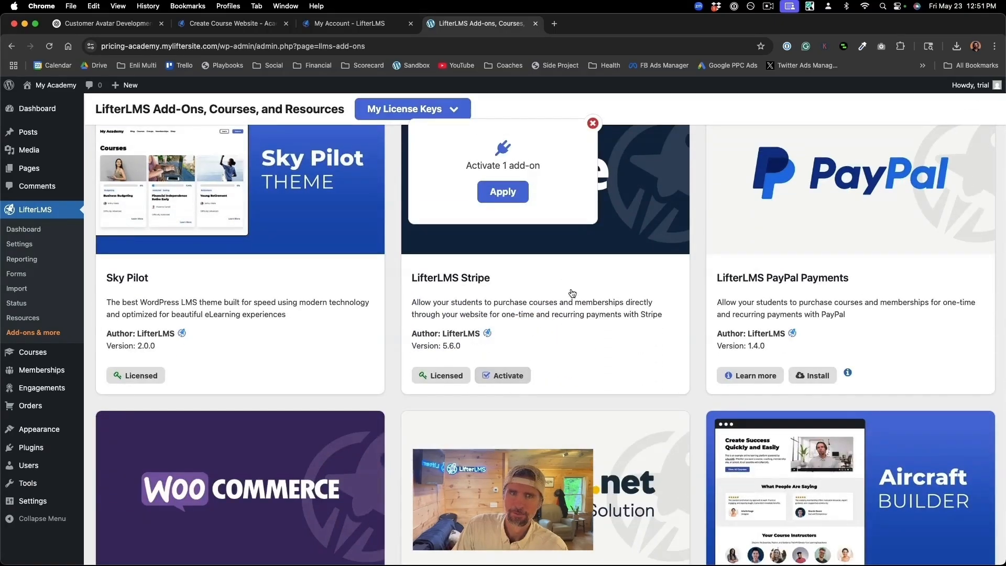
{"action": "left_click", "coordinate": [513, 191]}
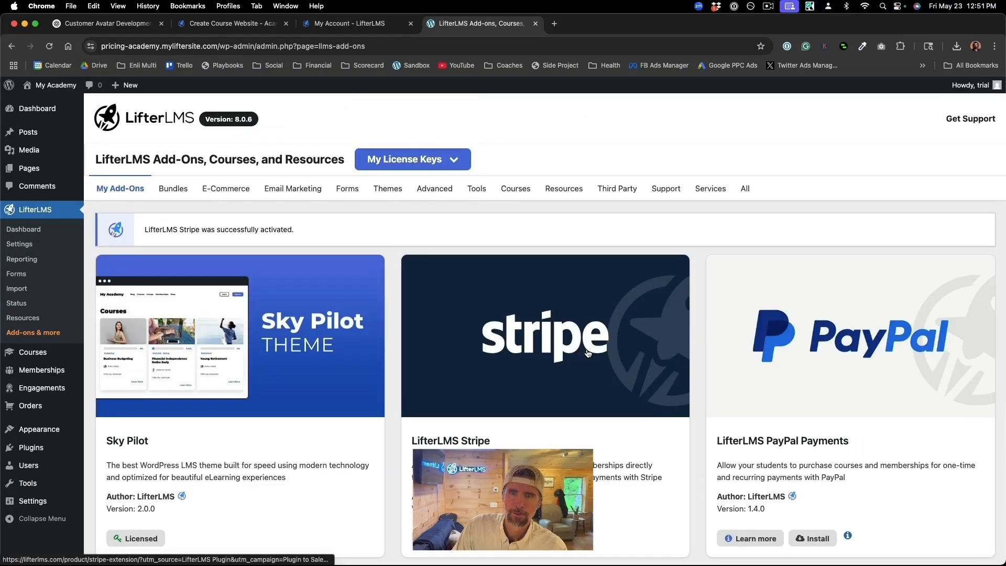
Install and activate the Aircraft add-on from the LifterLMS add-ons.
{"action": "scroll", "coordinate": [588, 352], "scroll_direction": "down", "scroll_amount": 4}
{"action": "scroll", "coordinate": [588, 353], "scroll_direction": "down", "scroll_amount": 2}
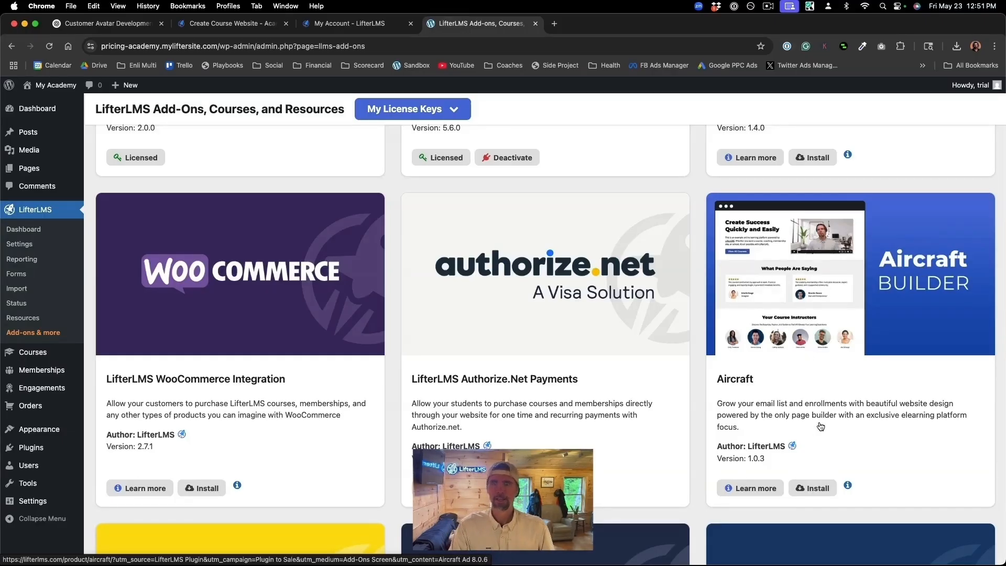
{"action": "left_click", "coordinate": [816, 486]}
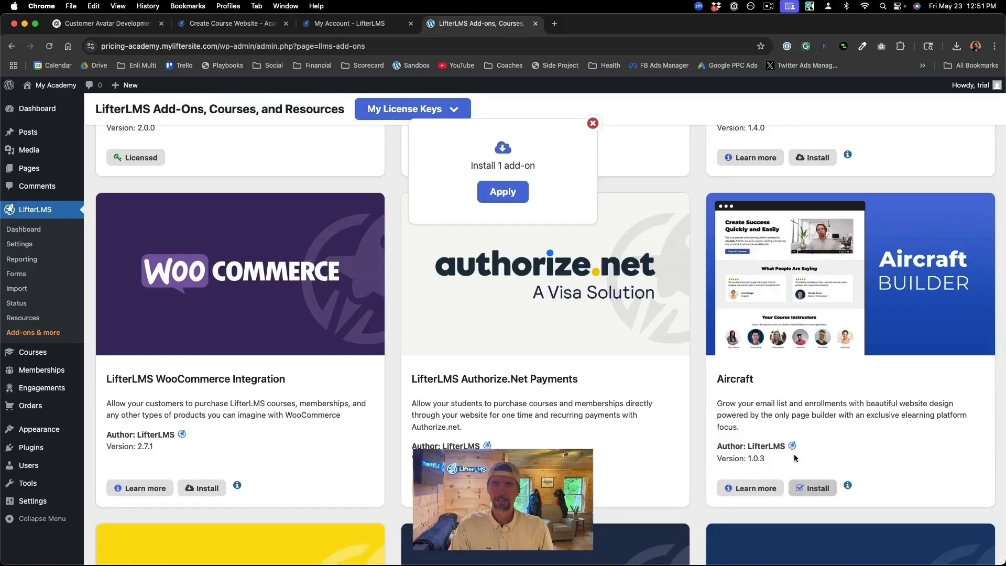
{"action": "left_click", "coordinate": [511, 200]}
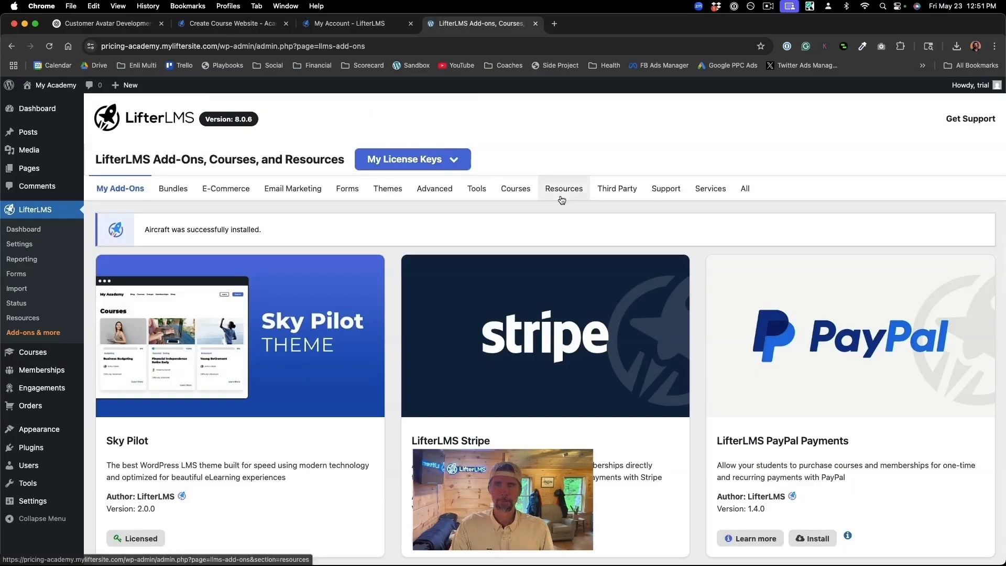
{"action": "scroll", "coordinate": [620, 300], "scroll_direction": "down", "scroll_amount": 6}
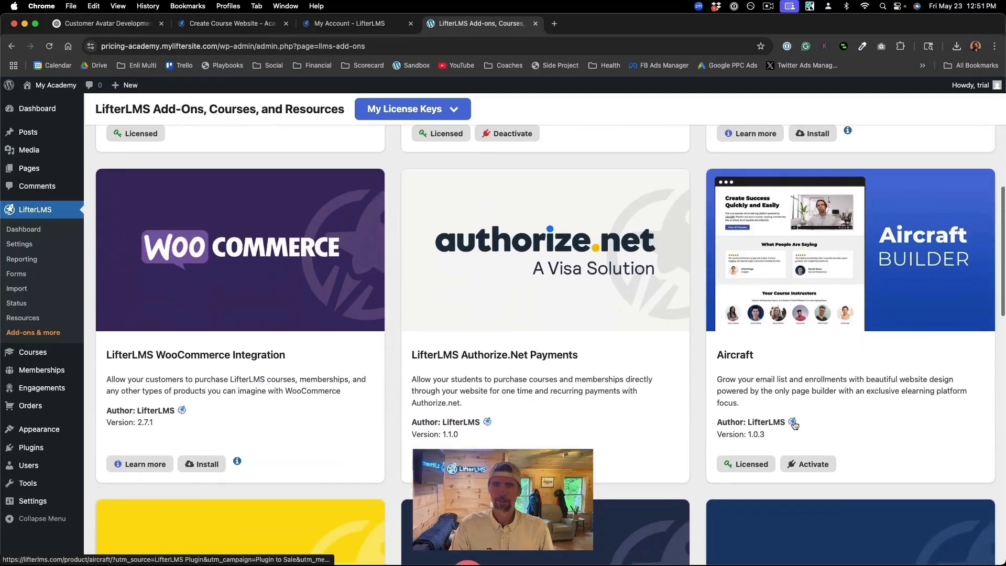
{"action": "left_click", "coordinate": [813, 464]}
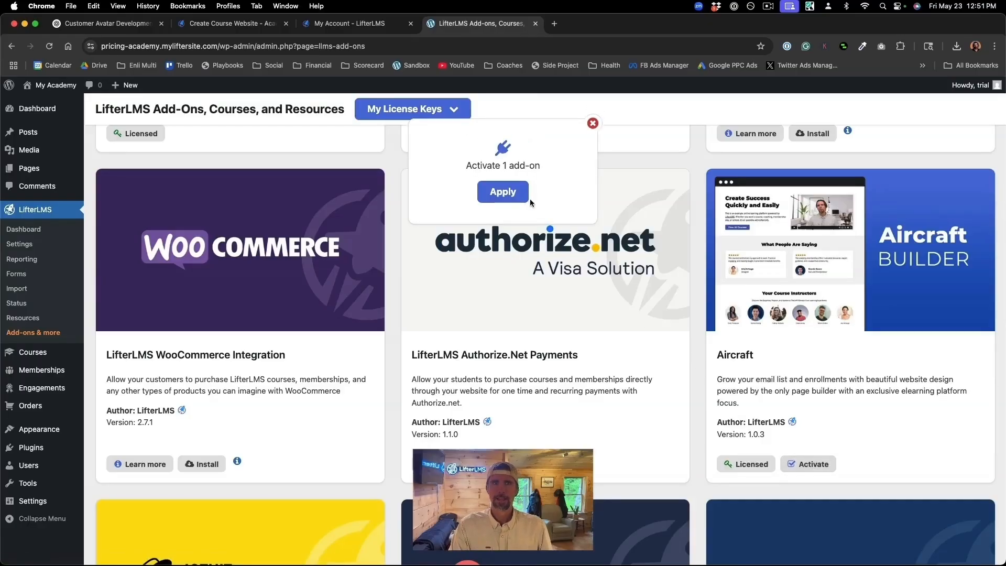
{"action": "left_click", "coordinate": [526, 203]}
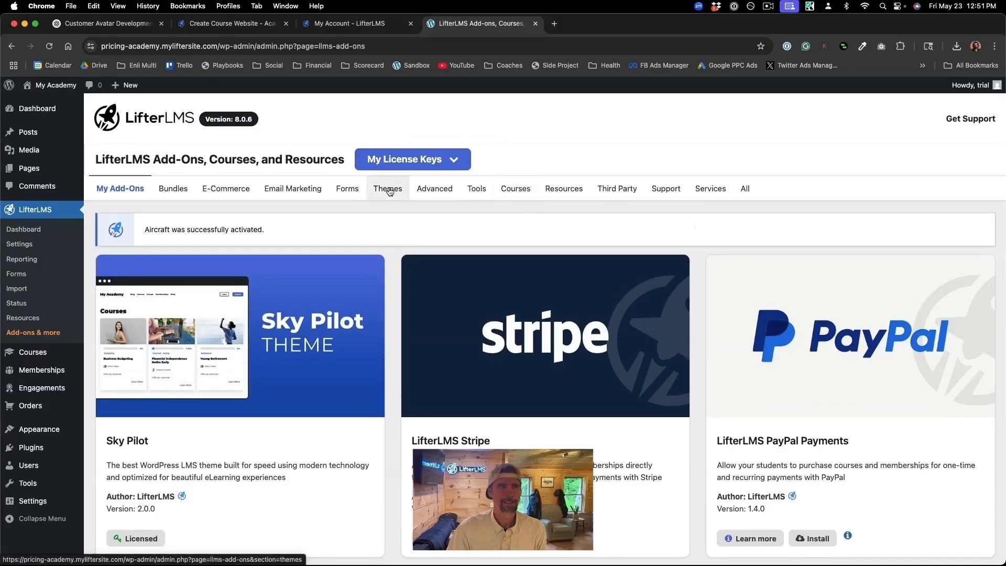
Open the Welcome homepage for editing and insert the Aircraft - Hero block pattern below its title.
{"action": "mouse_move", "coordinate": [53, 88]}
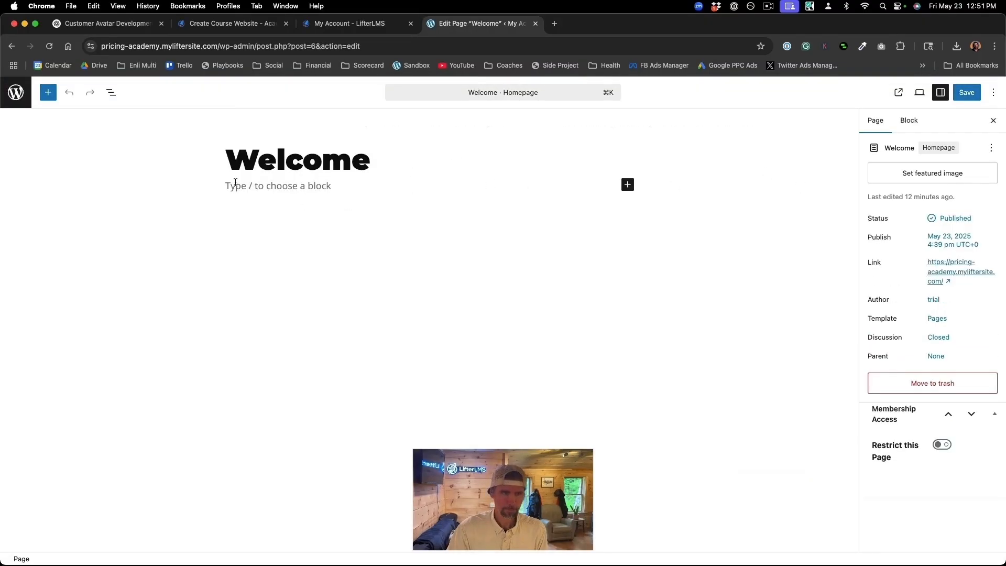
{"action": "left_click", "coordinate": [232, 187]}
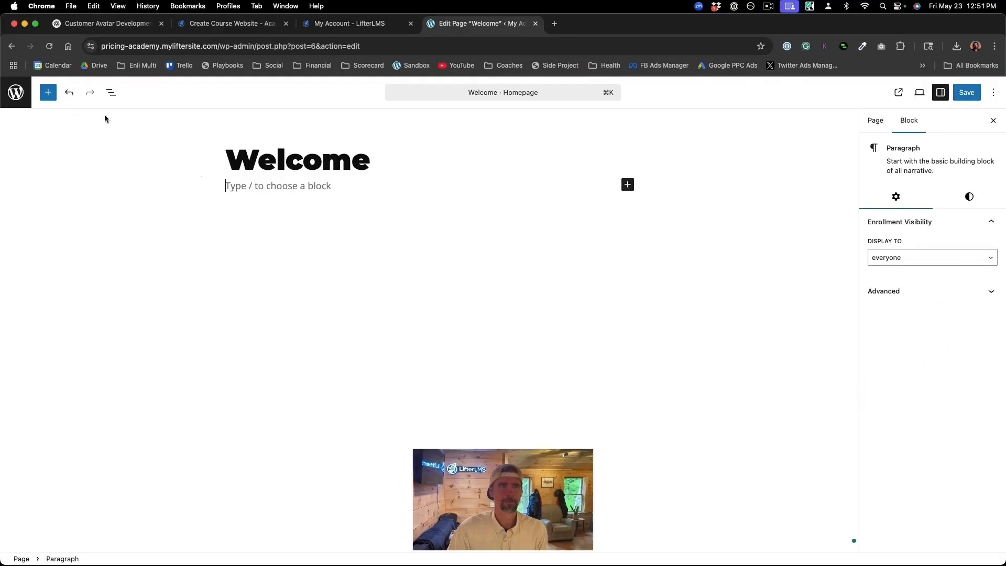
{"action": "type", "text": "j"}
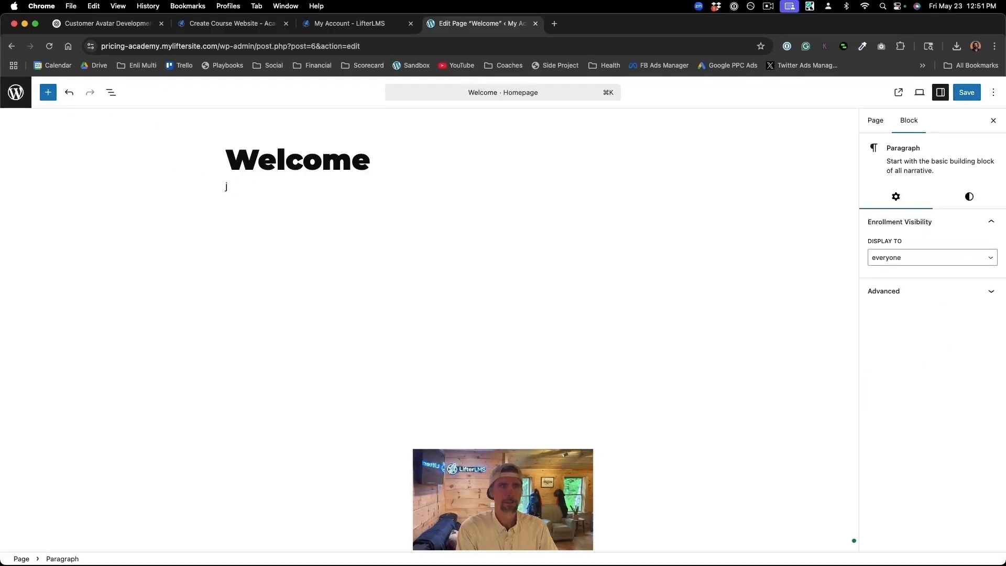
{"action": "key", "text": "BackSpace"}
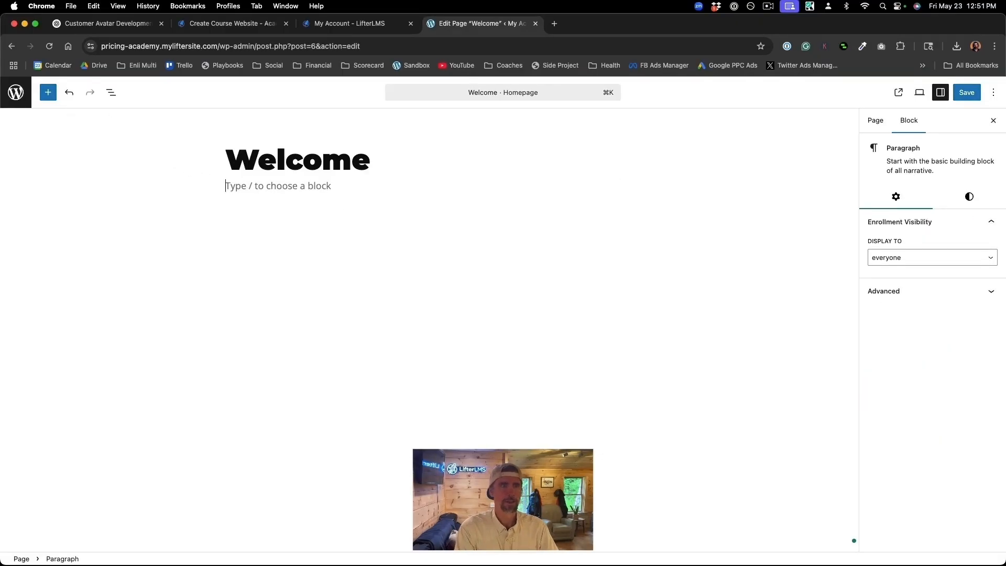
{"action": "left_click", "coordinate": [49, 95]}
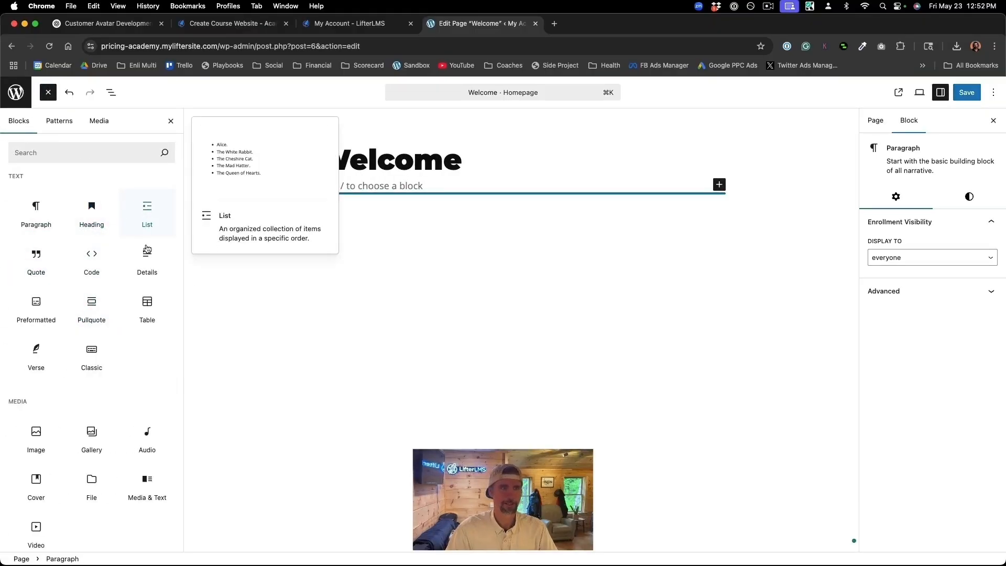
{"action": "scroll", "coordinate": [94, 396], "scroll_direction": "down", "scroll_amount": 3}
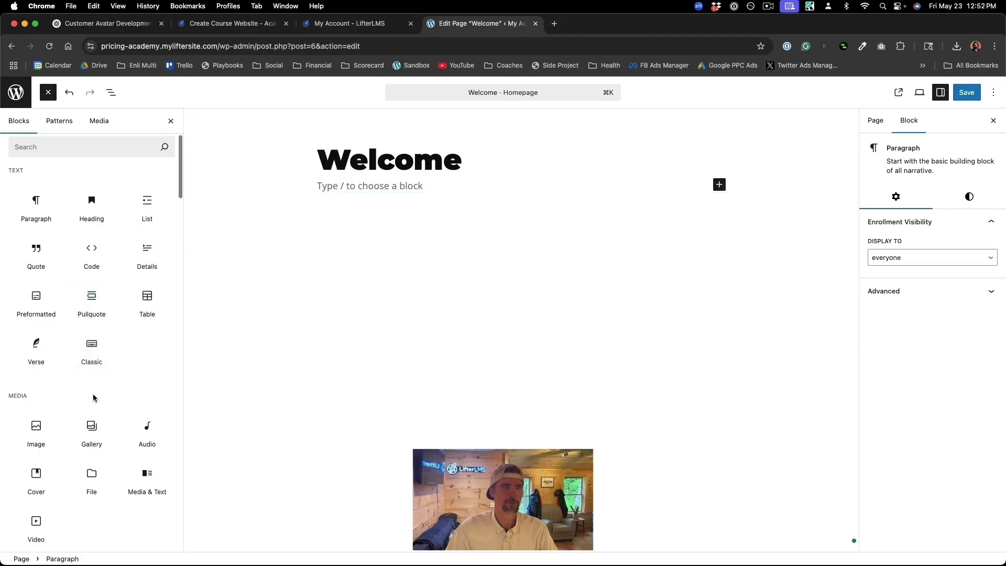
{"action": "scroll", "coordinate": [94, 399], "scroll_direction": "up", "scroll_amount": 3}
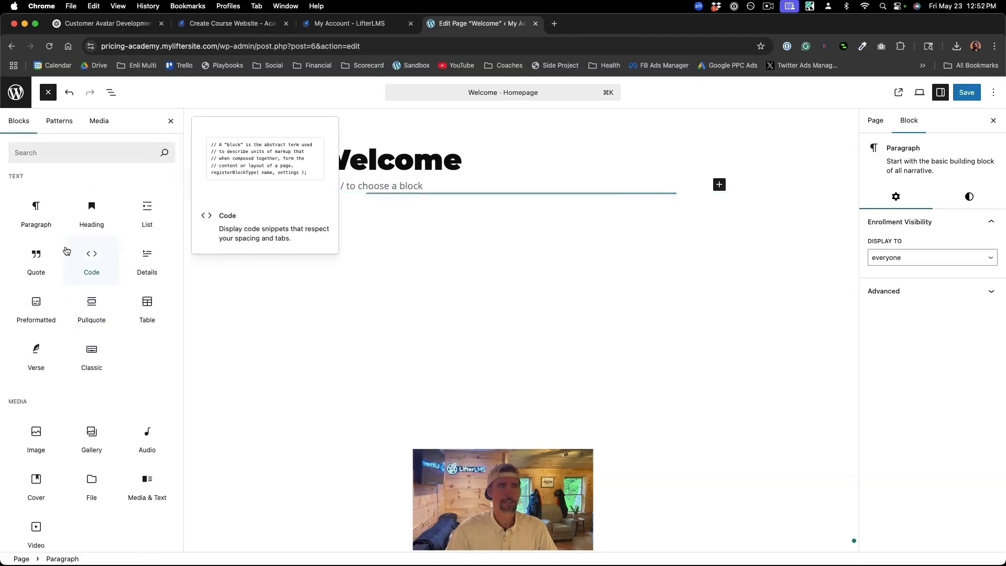
{"action": "left_click", "coordinate": [58, 124]}
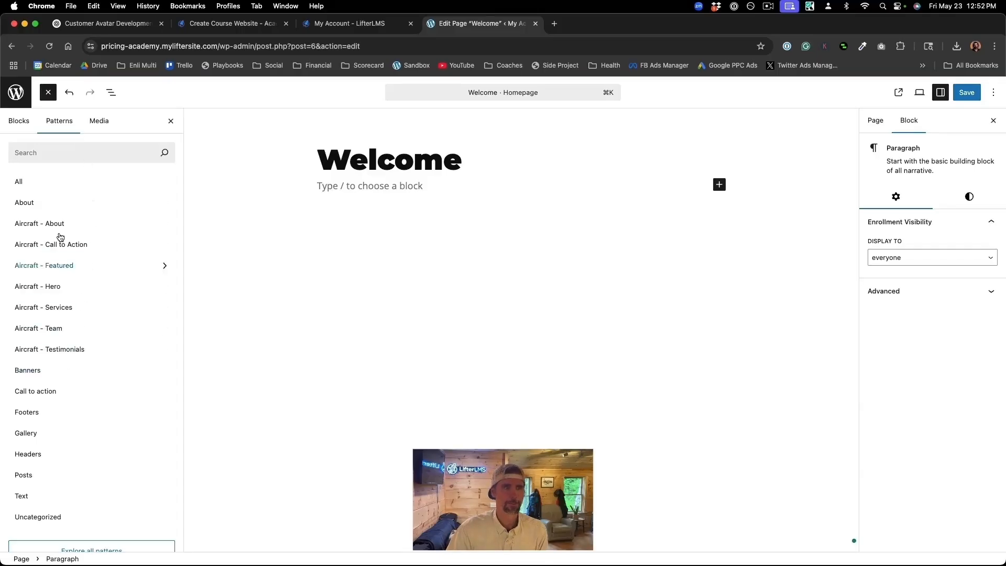
{"action": "left_click", "coordinate": [52, 288]}
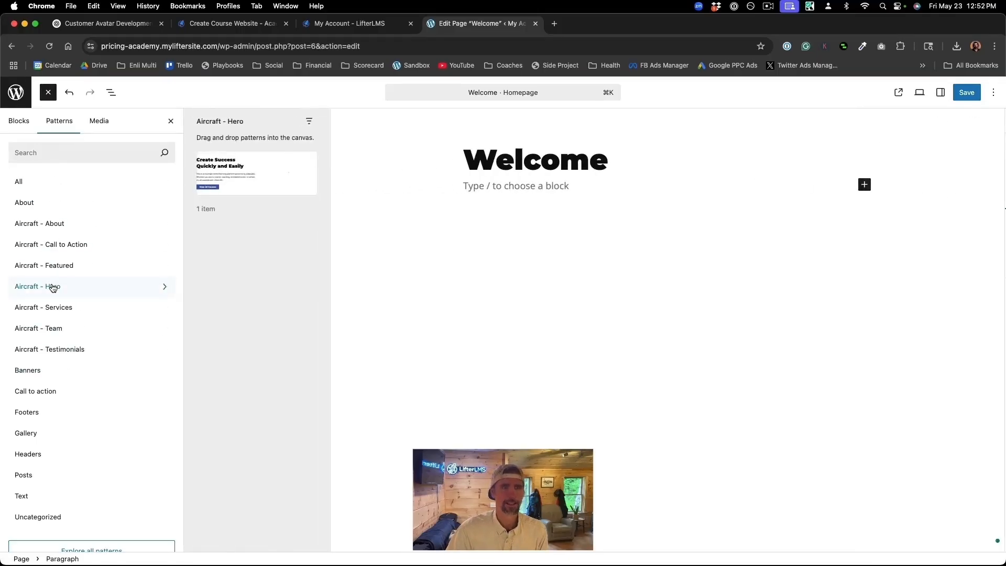
{"action": "left_click", "coordinate": [249, 186]}
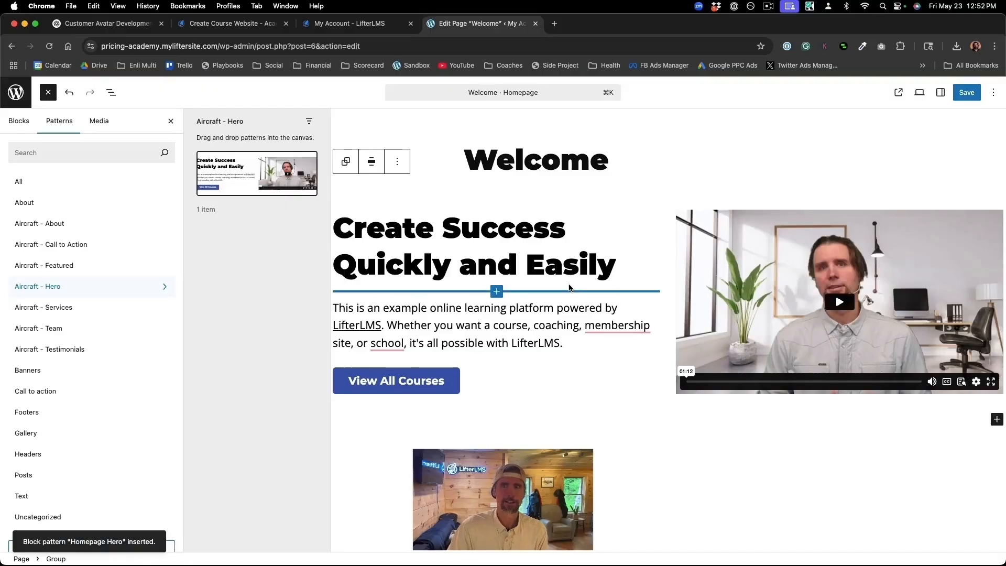
Insert the "Enroll in the Program Today" pattern from the Aircraft - Call to Action category below the hero section.
{"action": "scroll", "coordinate": [569, 288], "scroll_direction": "down", "scroll_amount": 1}
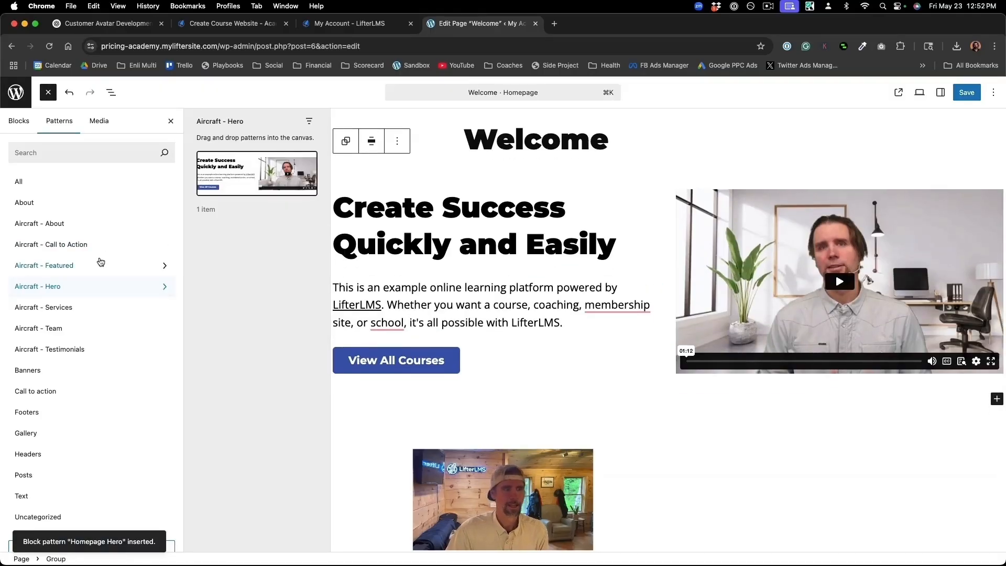
{"action": "left_click", "coordinate": [88, 237]}
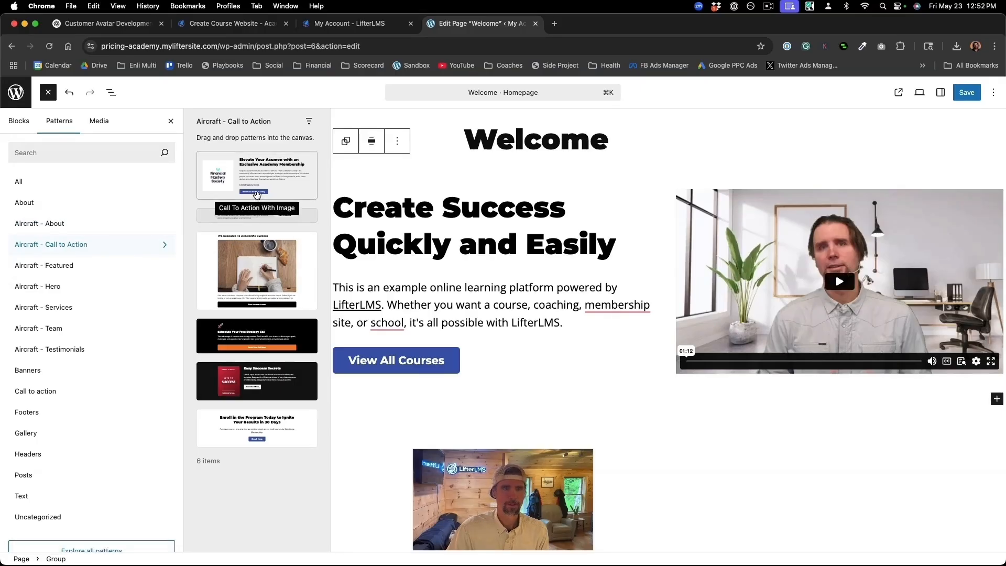
{"action": "left_click", "coordinate": [265, 425]}
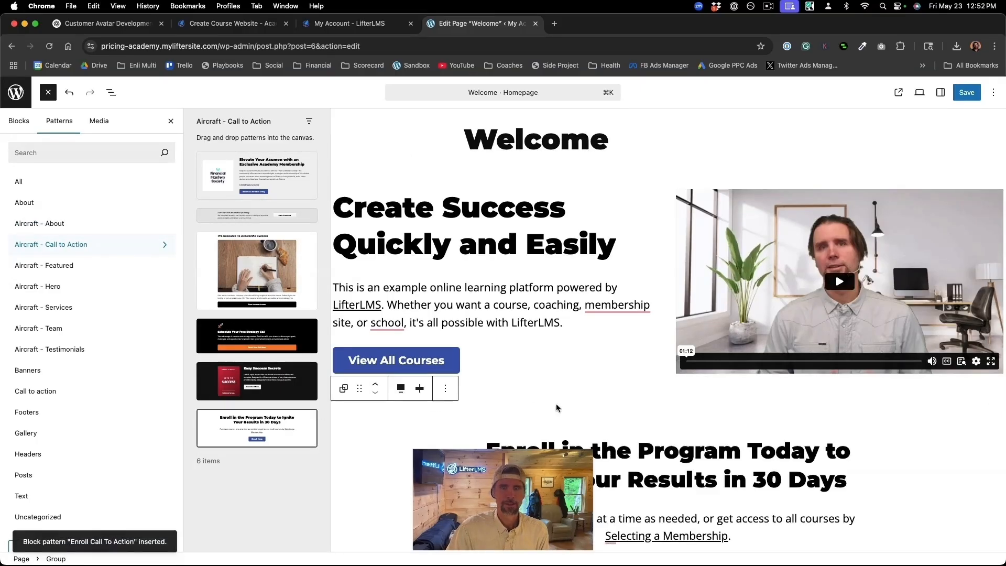
{"action": "scroll", "coordinate": [585, 408], "scroll_direction": "down", "scroll_amount": 3}
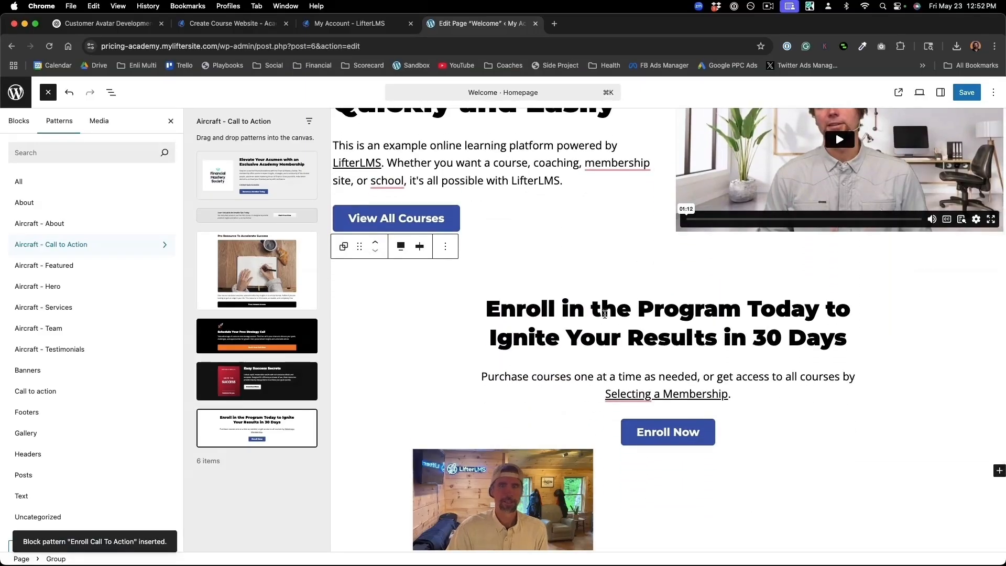
{"action": "left_click", "coordinate": [601, 309]}
{"action": "key", "text": "BackSpace"}
{"action": "type", "text": "t"}
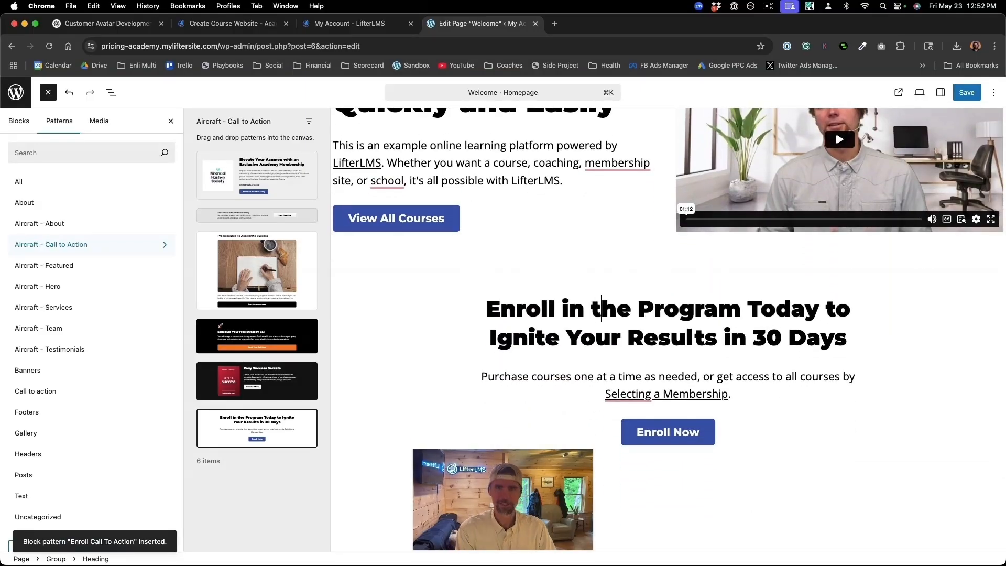
Insert the "Trusted by the World's Leading Companies" pattern from Aircraft - Testimonials and place it above the enroll call to action.
{"action": "scroll", "coordinate": [669, 329], "scroll_direction": "up", "scroll_amount": 3}
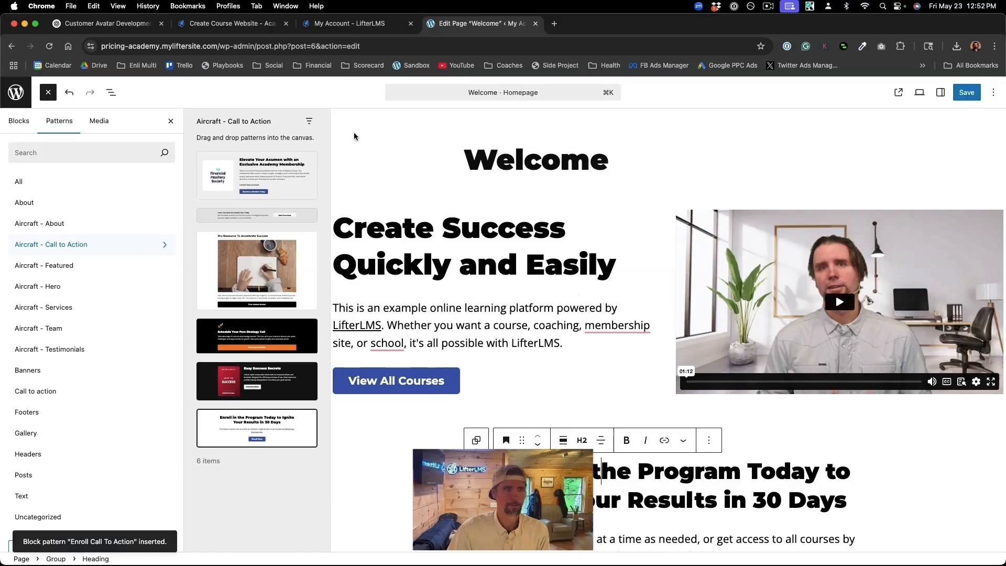
{"action": "left_click", "coordinate": [79, 349]}
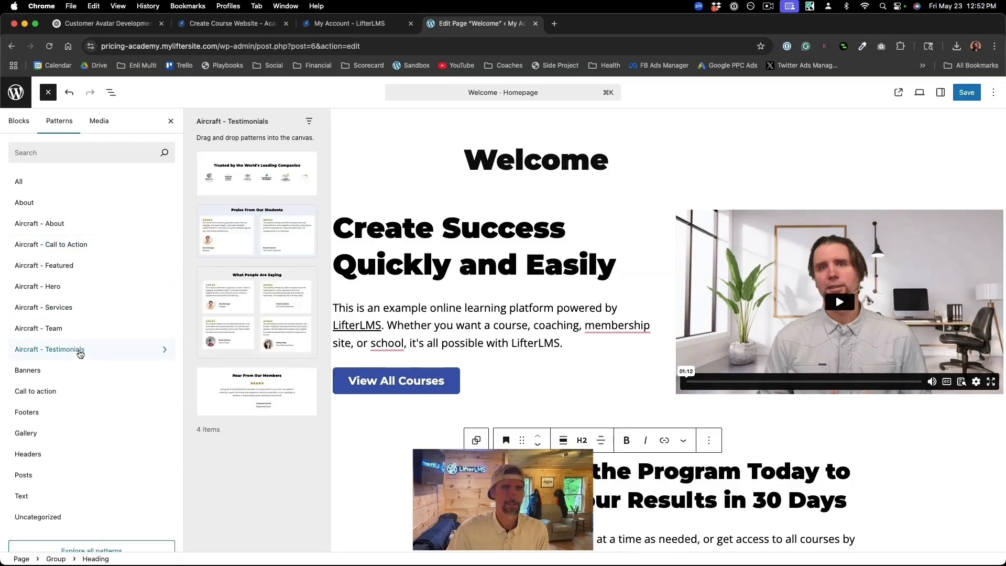
{"action": "left_click", "coordinate": [266, 186]}
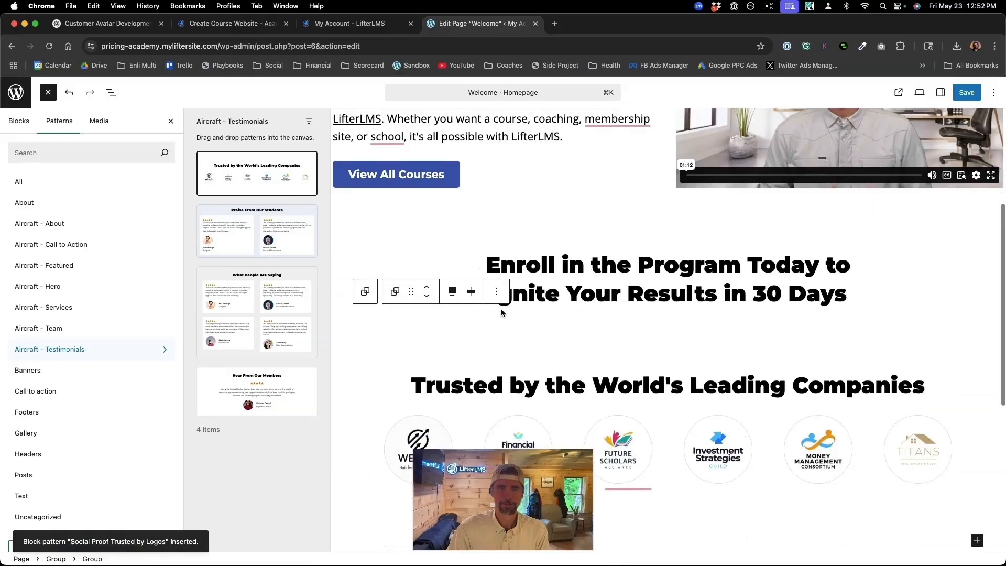
{"action": "left_click", "coordinate": [427, 287]}
{"action": "scroll", "coordinate": [754, 289], "scroll_direction": "down", "scroll_amount": 6}
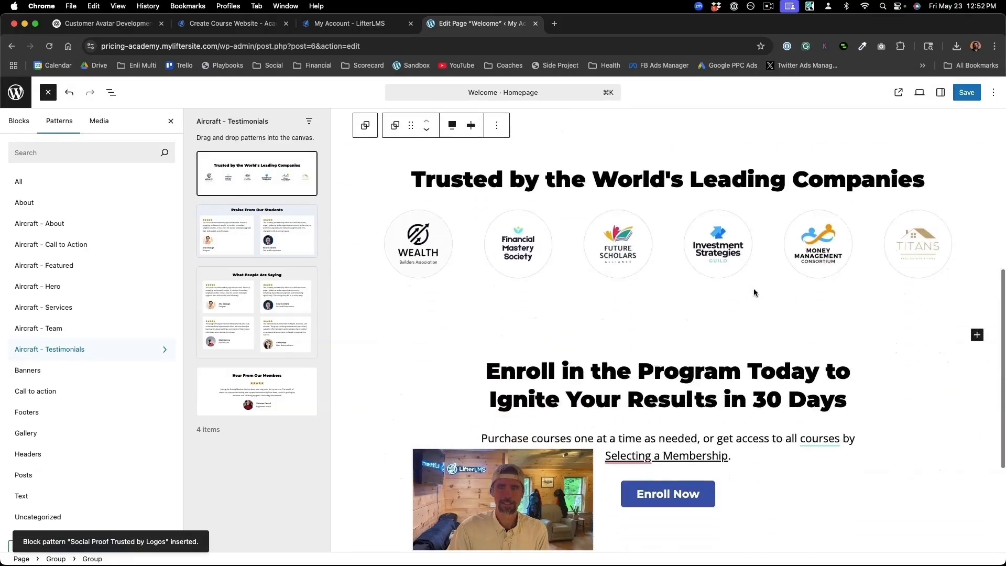
Add the four-testimonial "What People Are Saying" pattern below the enroll call to action.
{"action": "scroll", "coordinate": [754, 289], "scroll_direction": "down", "scroll_amount": 1}
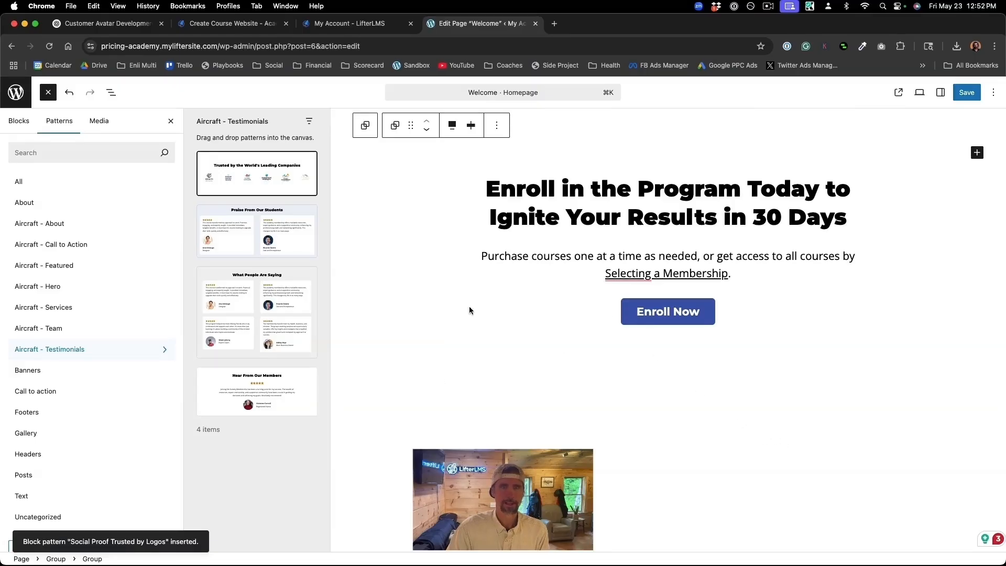
{"action": "left_click", "coordinate": [479, 316]}
{"action": "left_click", "coordinate": [394, 408]}
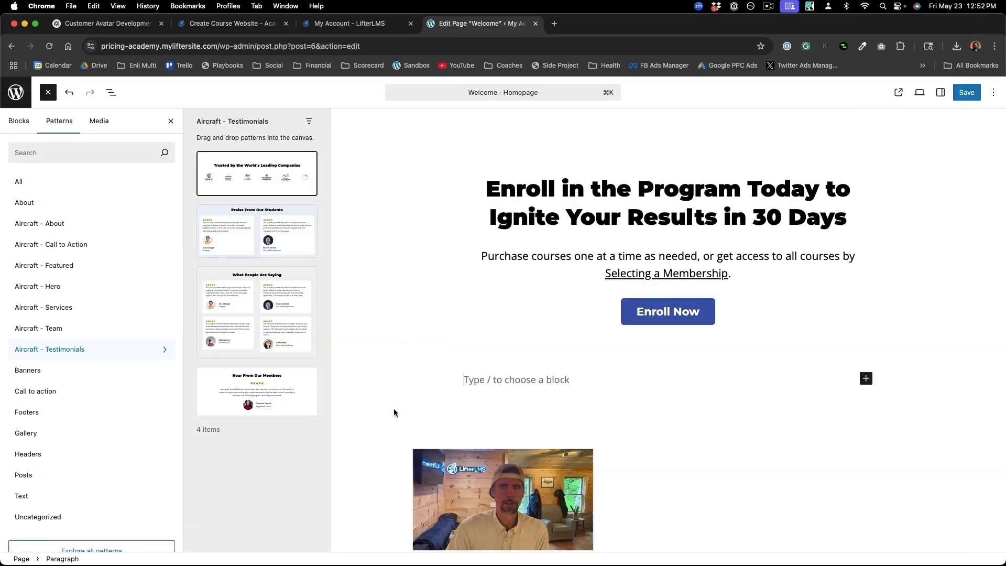
{"action": "left_click", "coordinate": [283, 327]}
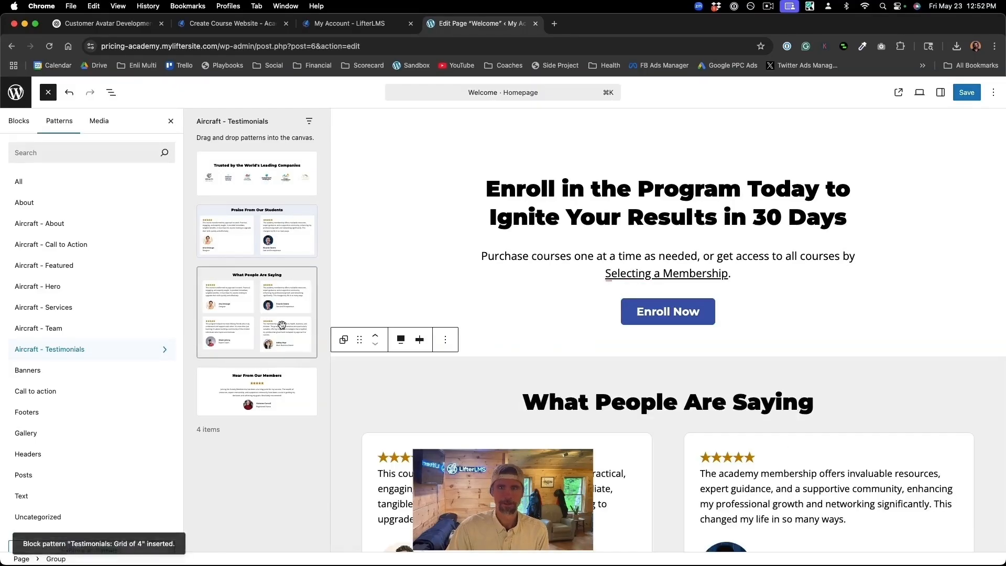
{"action": "scroll", "coordinate": [812, 397], "scroll_direction": "down", "scroll_amount": 2}
{"action": "scroll", "coordinate": [812, 397], "scroll_direction": "down", "scroll_amount": 1}
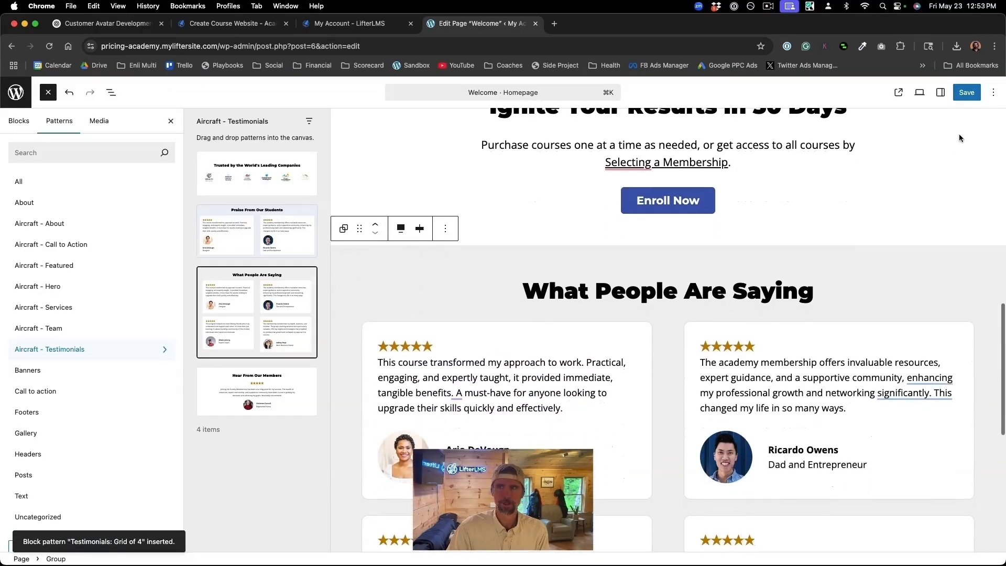
Save the Welcome page and review its sections on the live site.
{"action": "left_click", "coordinate": [964, 95]}
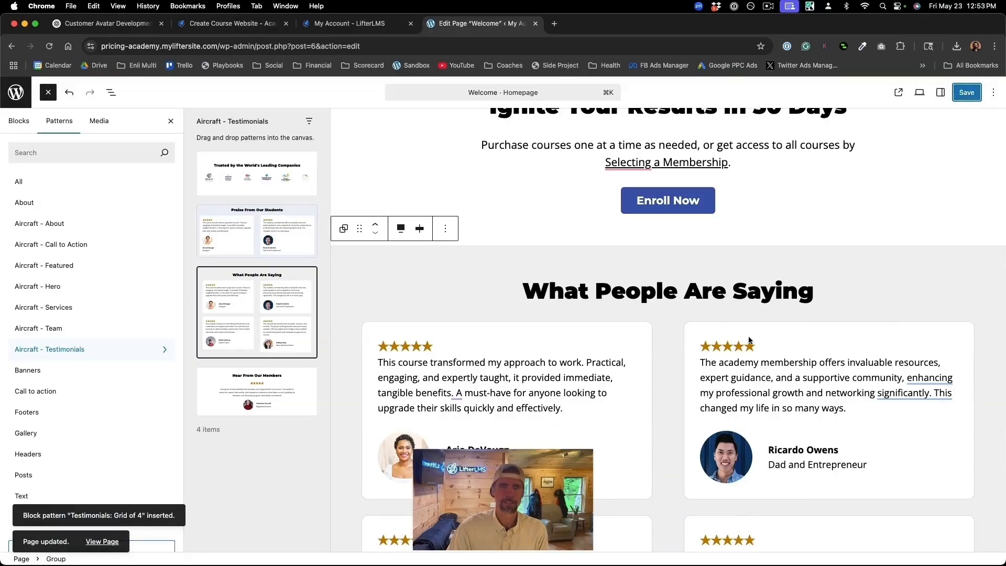
{"action": "left_click", "coordinate": [110, 545]}
{"action": "scroll", "coordinate": [562, 375], "scroll_direction": "down", "scroll_amount": 10}
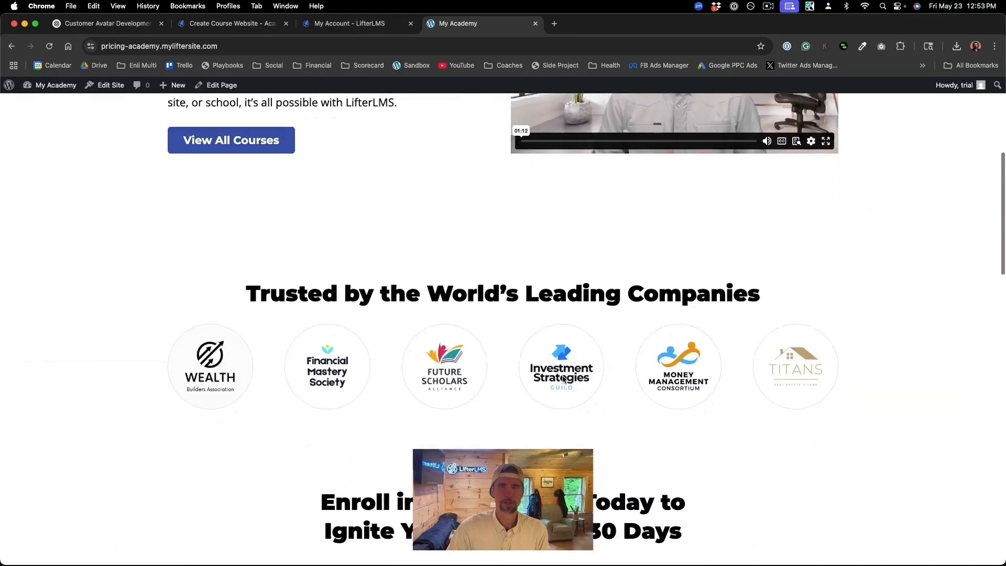
{"action": "scroll", "coordinate": [563, 377], "scroll_direction": "down", "scroll_amount": 12}
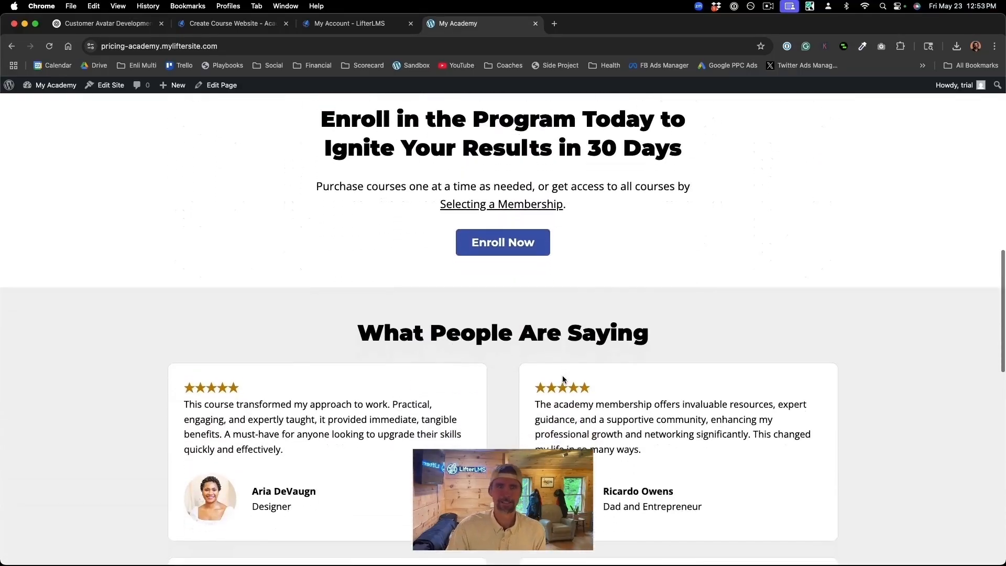
{"action": "scroll", "coordinate": [563, 379], "scroll_direction": "up", "scroll_amount": 20}
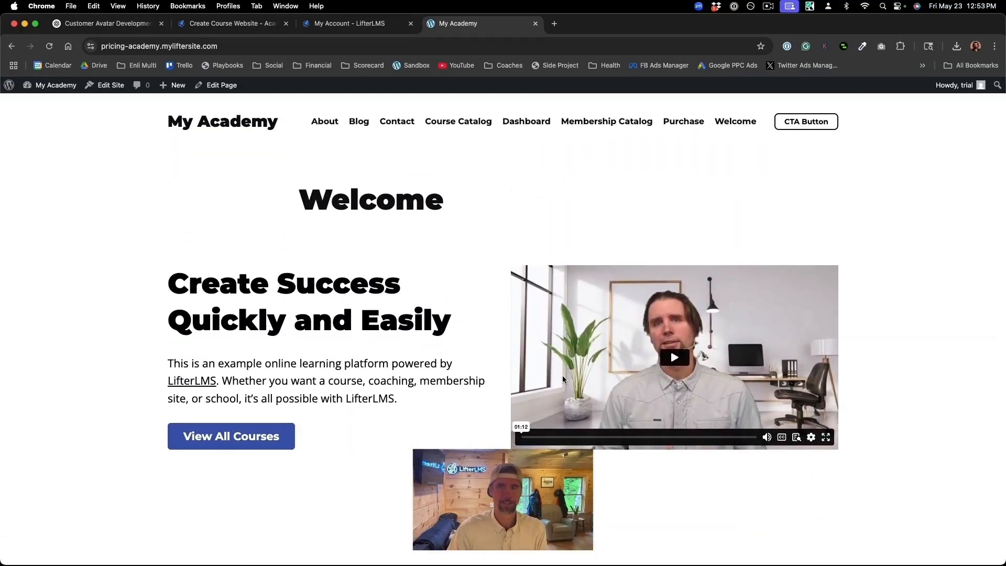
{"action": "scroll", "coordinate": [564, 379], "scroll_direction": "down", "scroll_amount": 5}
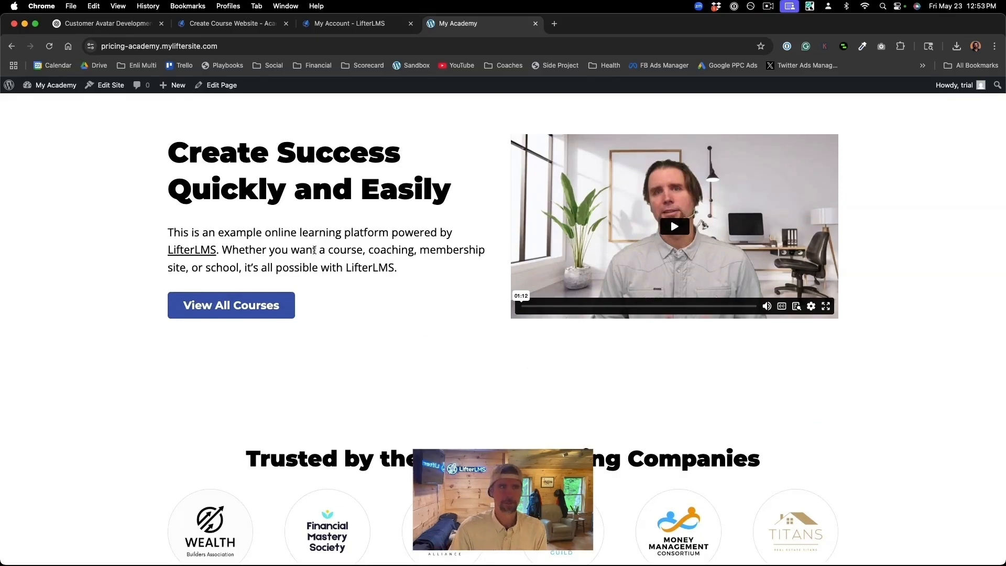
{"action": "scroll", "coordinate": [326, 225], "scroll_direction": "up", "scroll_amount": 1}
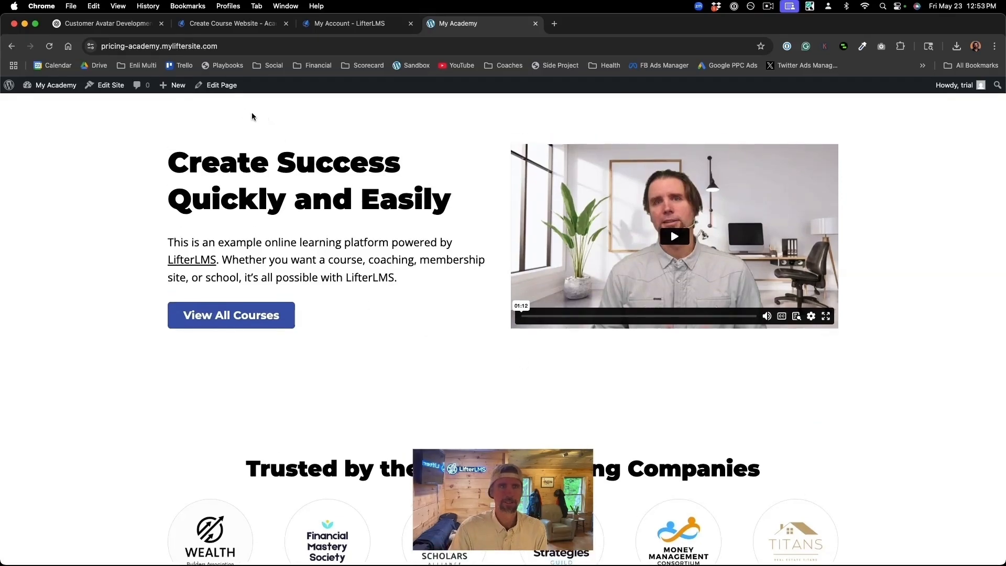
Edit the Welcome page, expanding the Homepage Hero block and changing "want" to "wat" in its paragraph.
{"action": "left_click", "coordinate": [222, 87]}
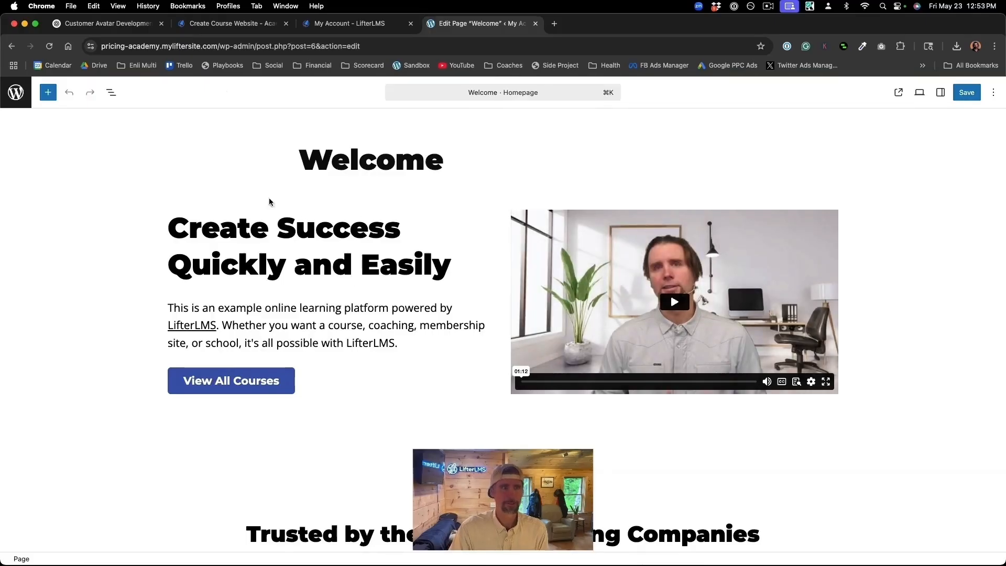
{"action": "left_click", "coordinate": [110, 93]}
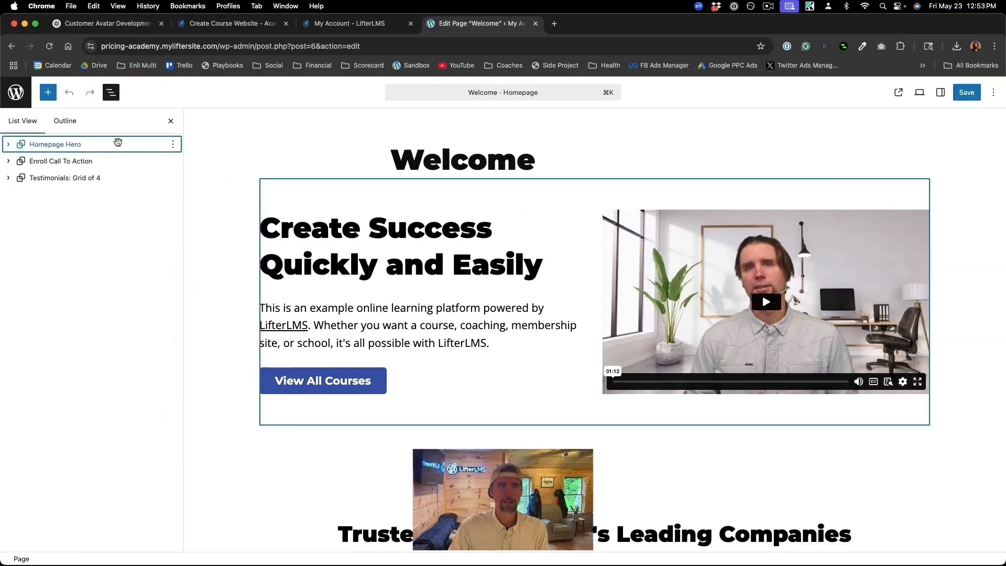
{"action": "left_click", "coordinate": [9, 146]}
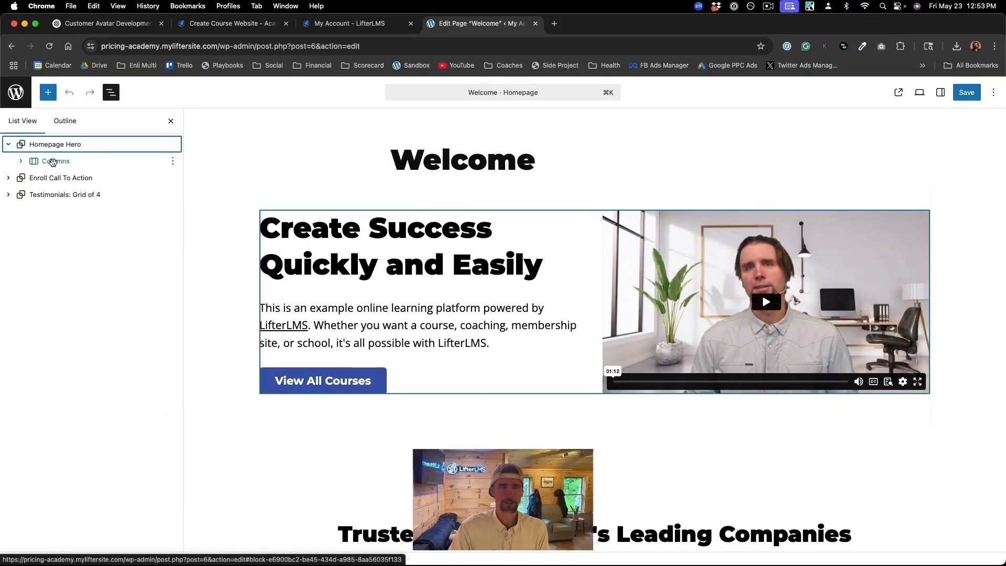
{"action": "left_click", "coordinate": [403, 317]}
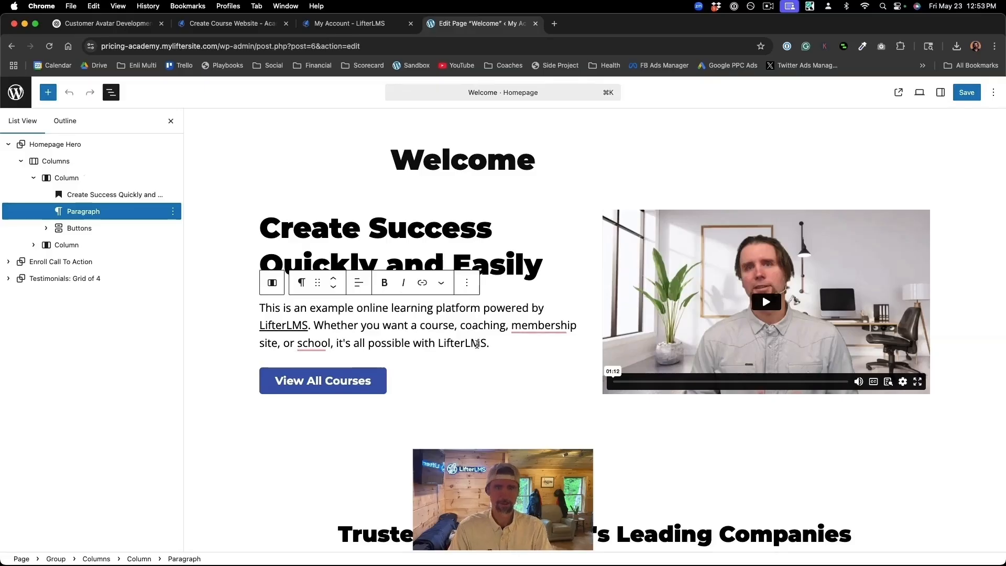
{"action": "key", "text": "BackSpace"}
Open the embed URL of the hero section's Vimeo video for editing.
{"action": "left_click", "coordinate": [781, 326]}
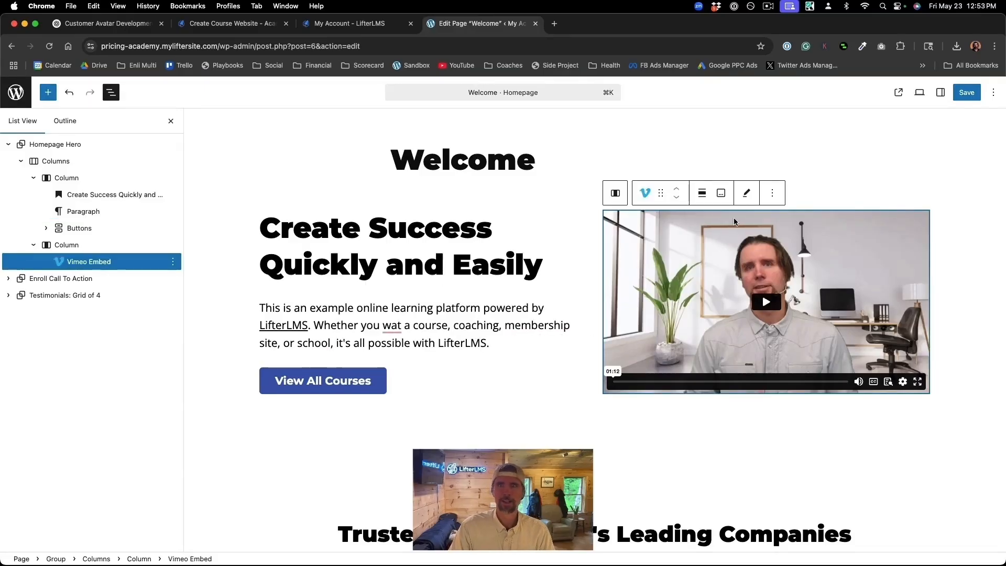
{"action": "left_click", "coordinate": [747, 194]}
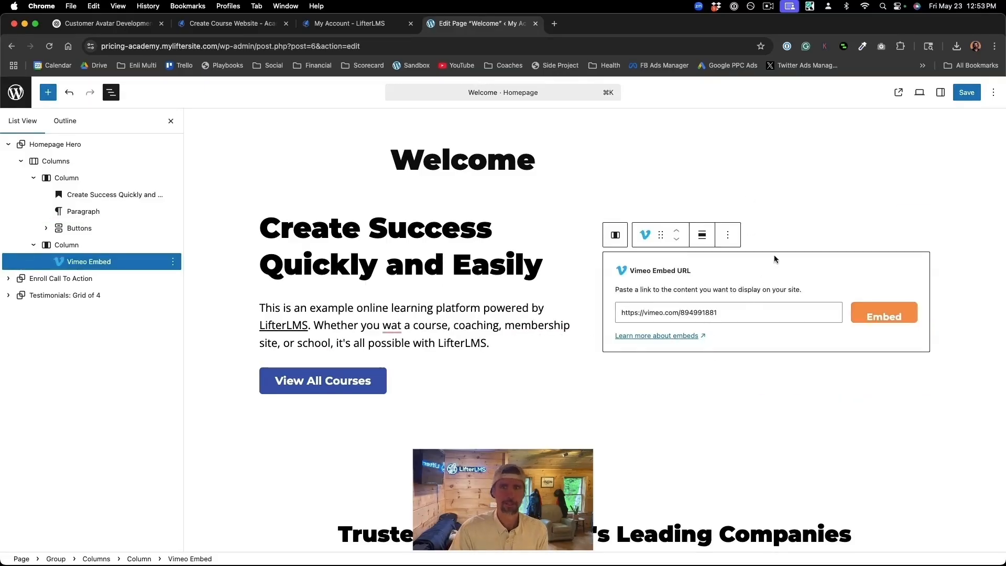
{"action": "left_click", "coordinate": [821, 204]}
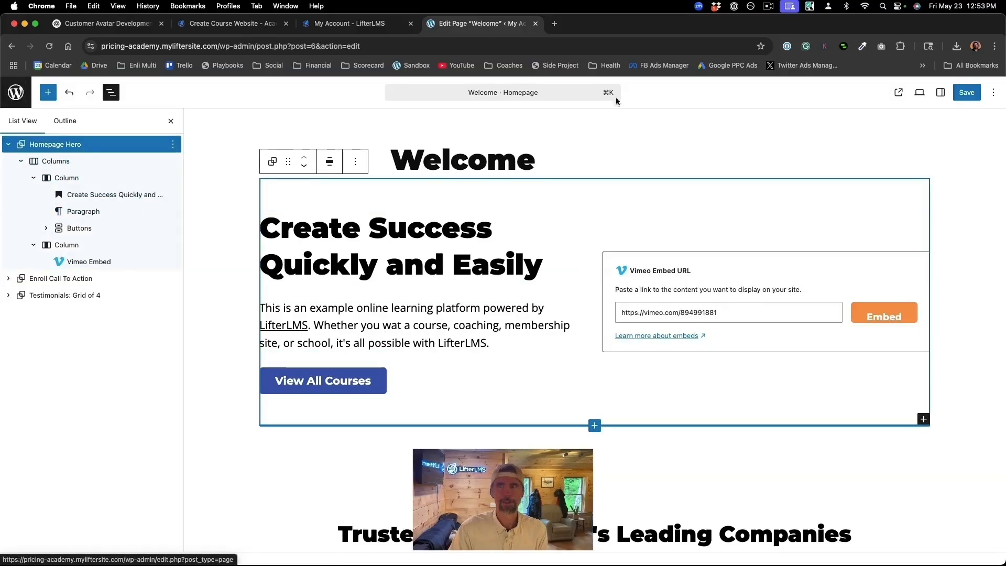
Save the Welcome page, view it on the live site and open the Purchase page.
{"action": "left_click", "coordinate": [967, 98]}
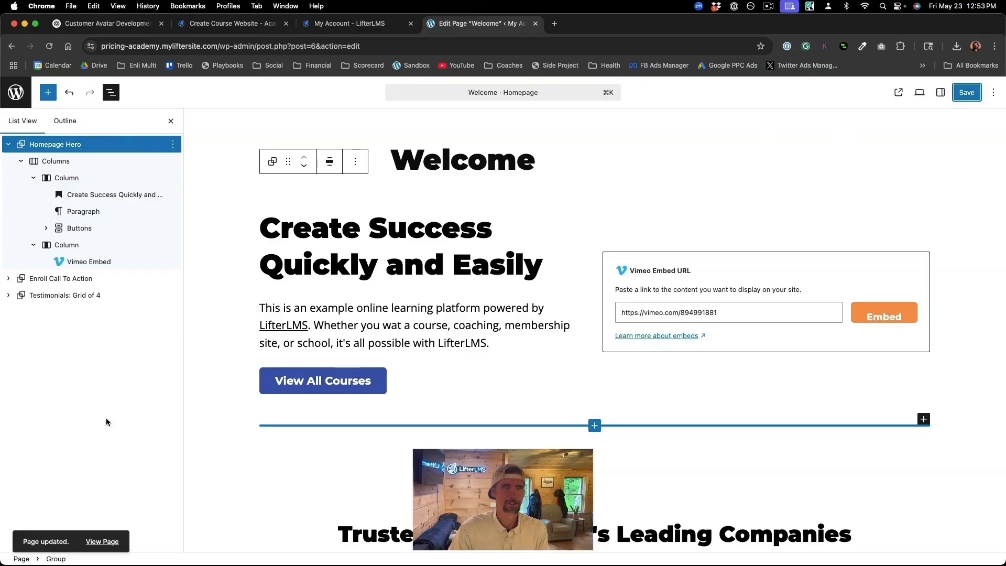
{"action": "left_click", "coordinate": [102, 541]}
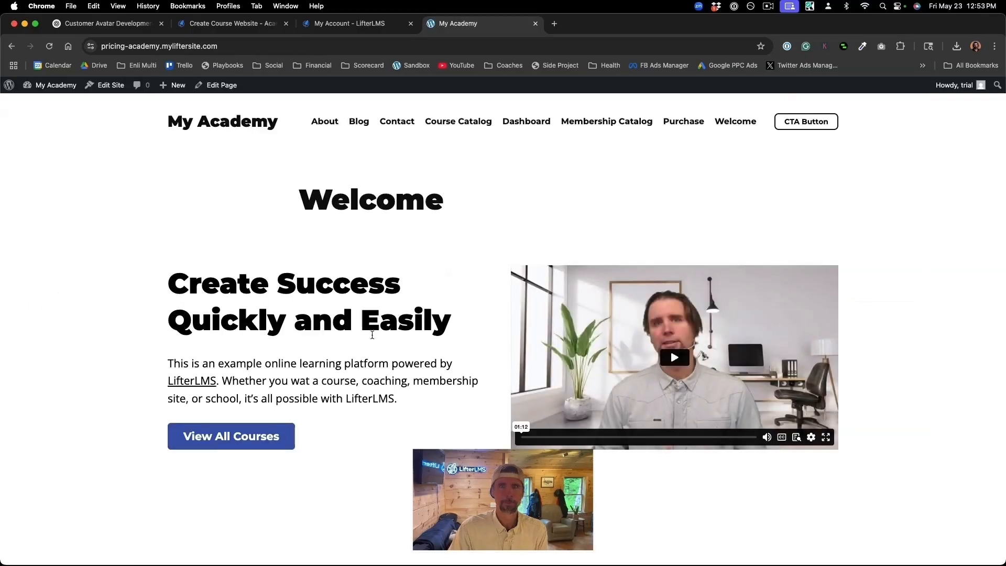
{"action": "left_click", "coordinate": [688, 120]}
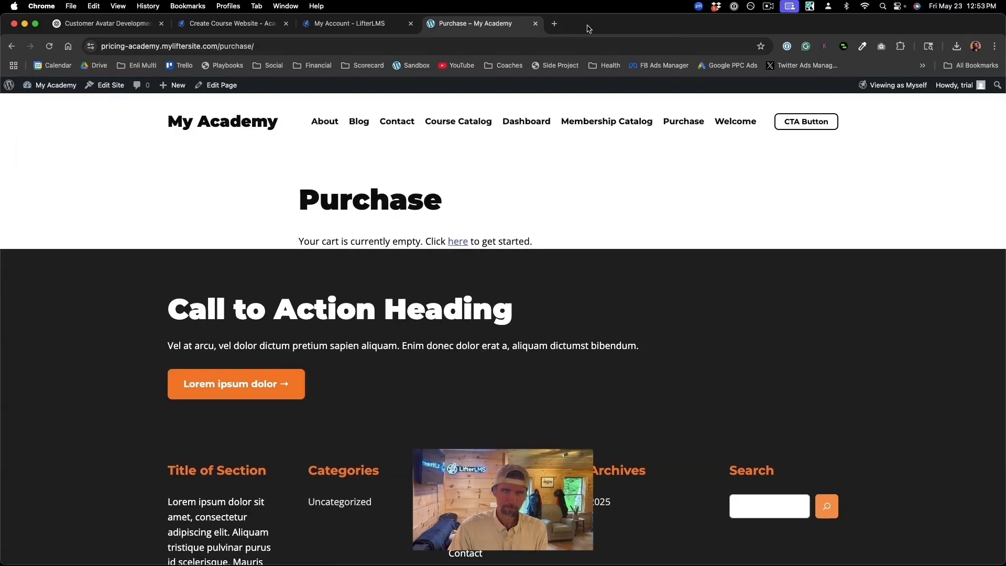
Open stripe.com in a new browser tab.
{"action": "left_click", "coordinate": [555, 24]}
{"action": "left_click", "coordinate": [251, 47]}
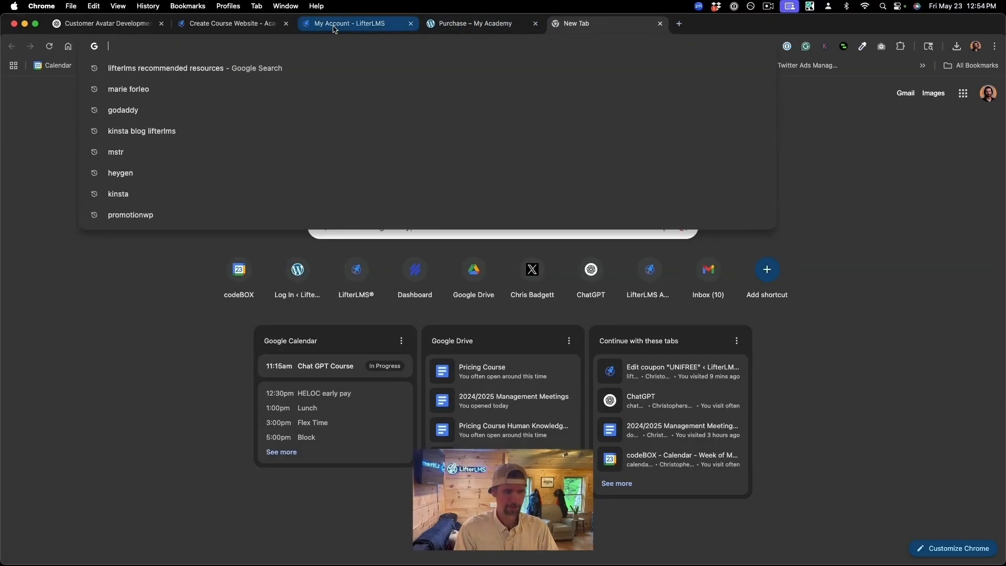
{"action": "type", "text": "st"}
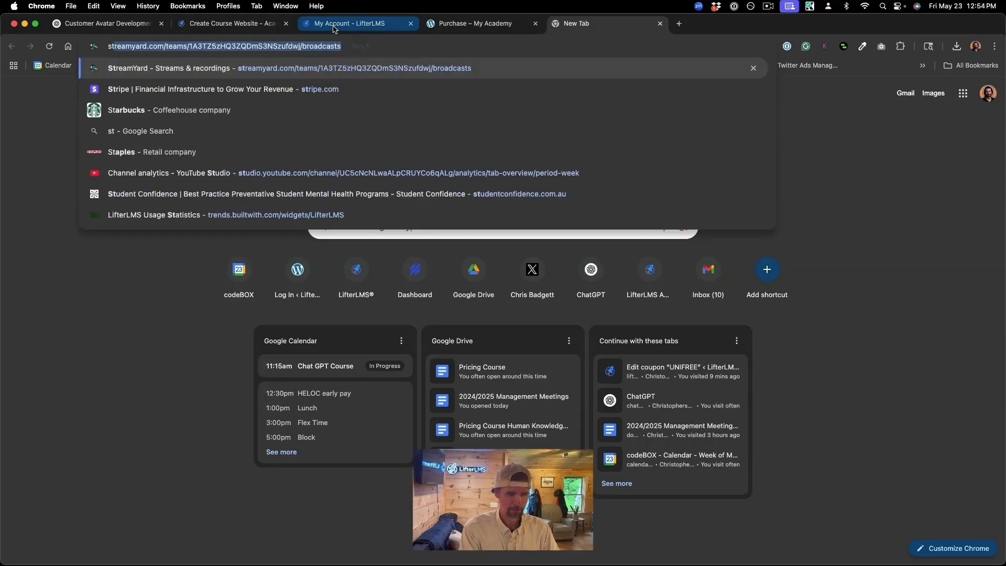
{"action": "type", "text": "ripe.com"}
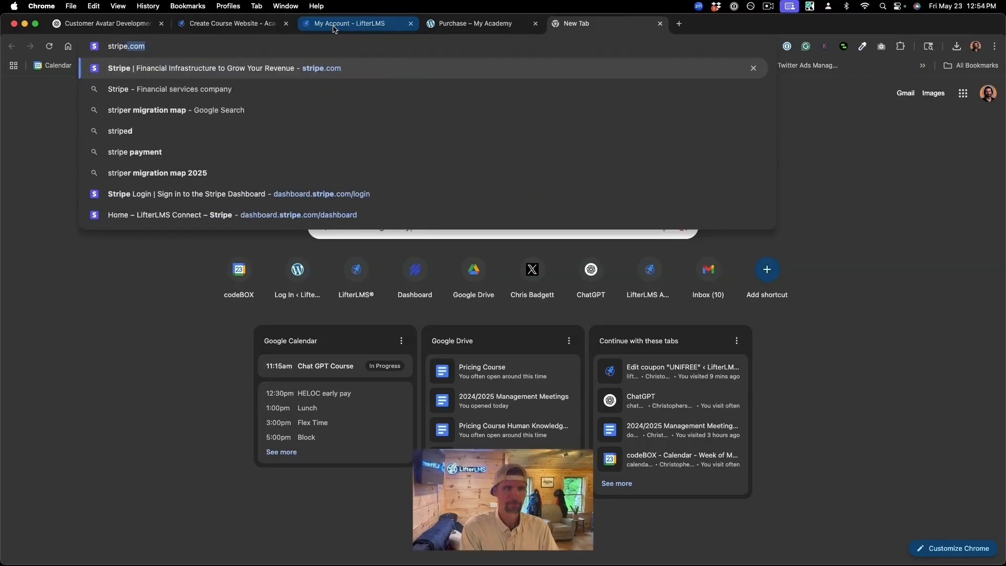
{"action": "key", "text": "Return"}
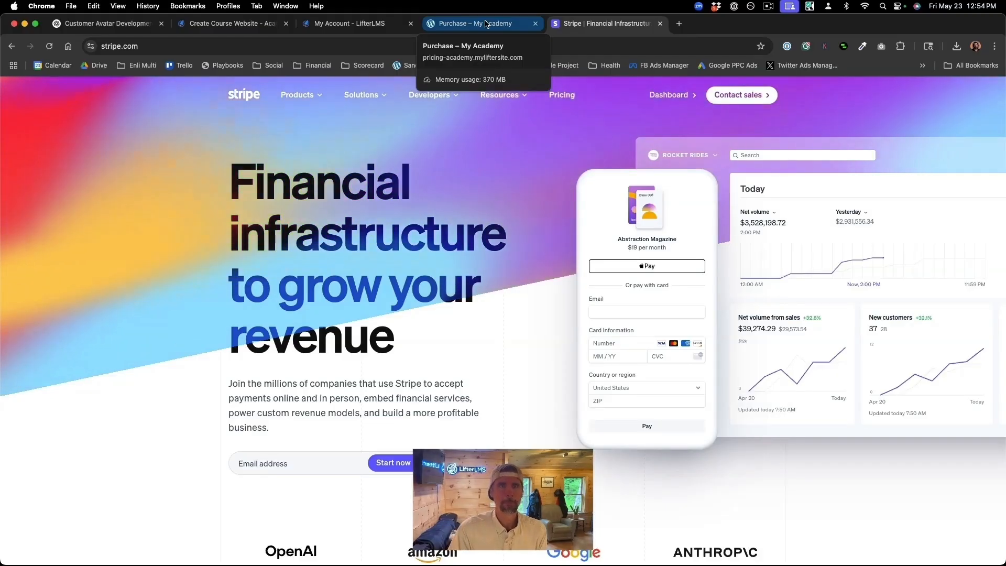
Return to the academy site's admin and enable Stripe in the LifterLMS checkout settings for the Stripe payment gateway.
{"action": "left_click", "coordinate": [486, 24]}
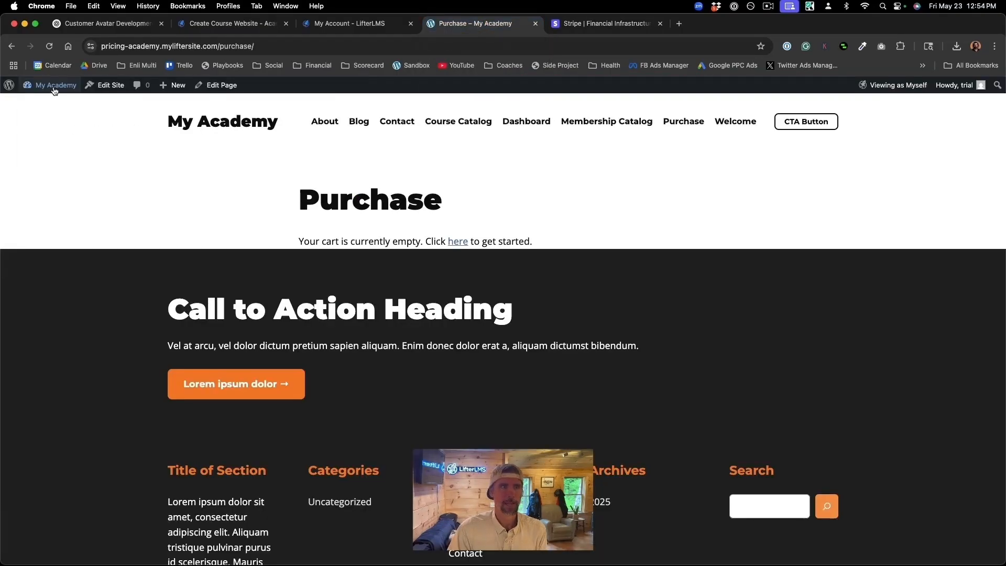
{"action": "mouse_move", "coordinate": [50, 85]}
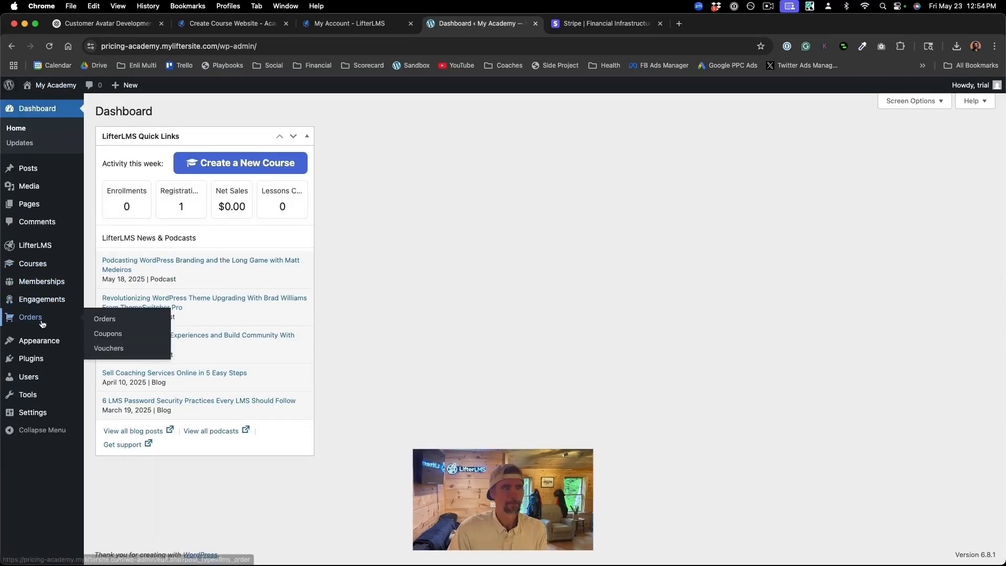
{"action": "mouse_move", "coordinate": [39, 241]}
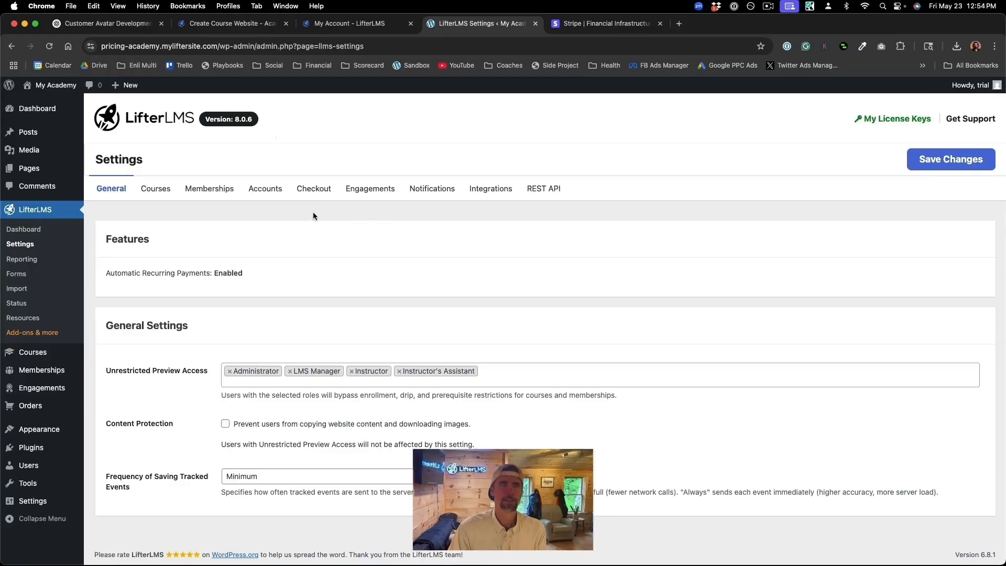
{"action": "left_click", "coordinate": [328, 192]}
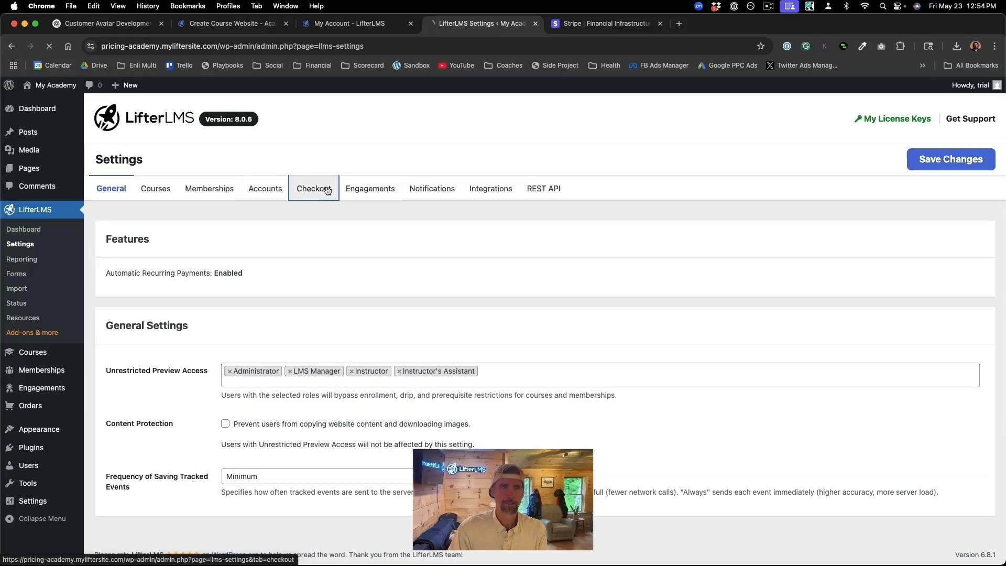
{"action": "scroll", "coordinate": [580, 334], "scroll_direction": "down", "scroll_amount": 10}
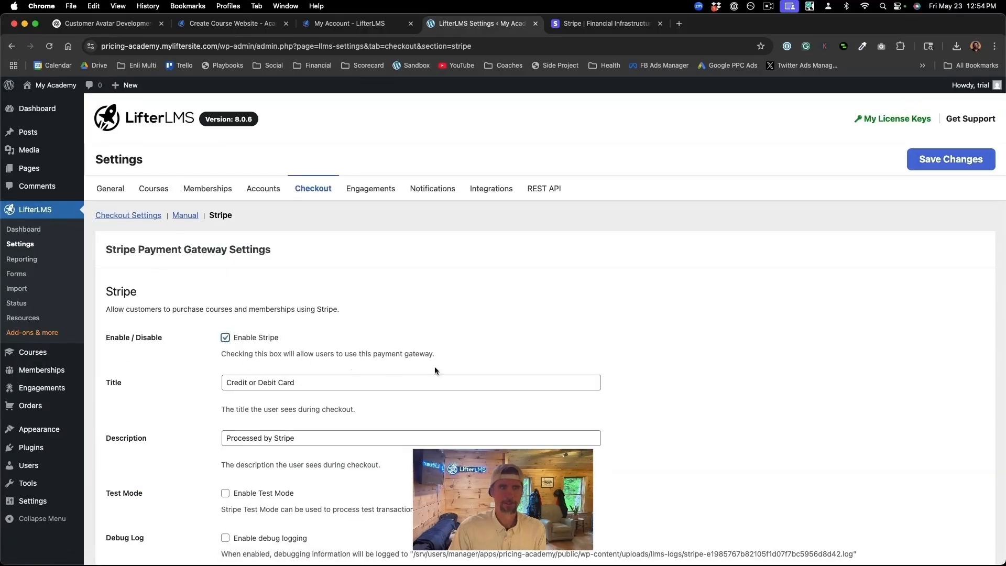
{"action": "scroll", "coordinate": [487, 411], "scroll_direction": "down", "scroll_amount": 5}
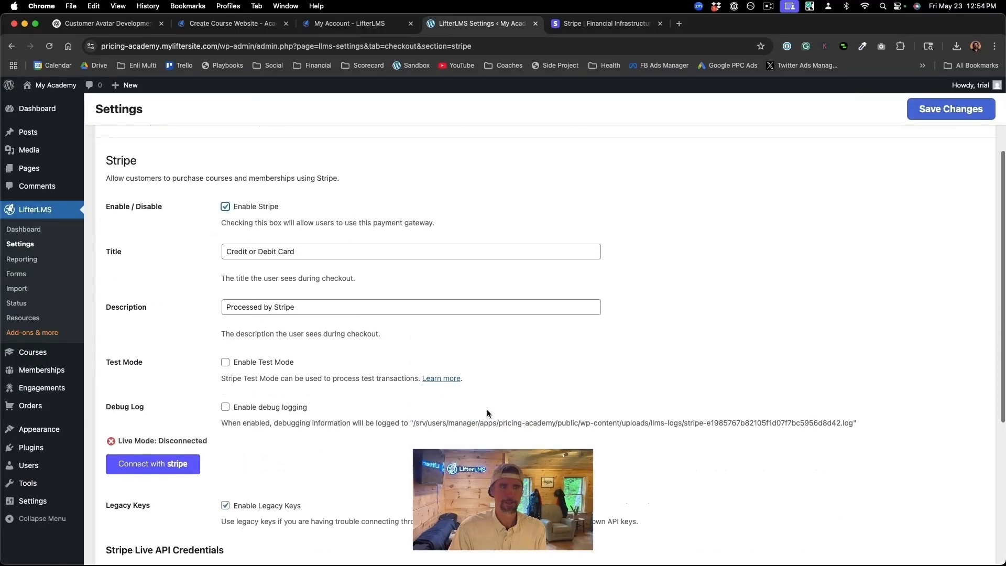
{"action": "scroll", "coordinate": [487, 412], "scroll_direction": "down", "scroll_amount": 2}
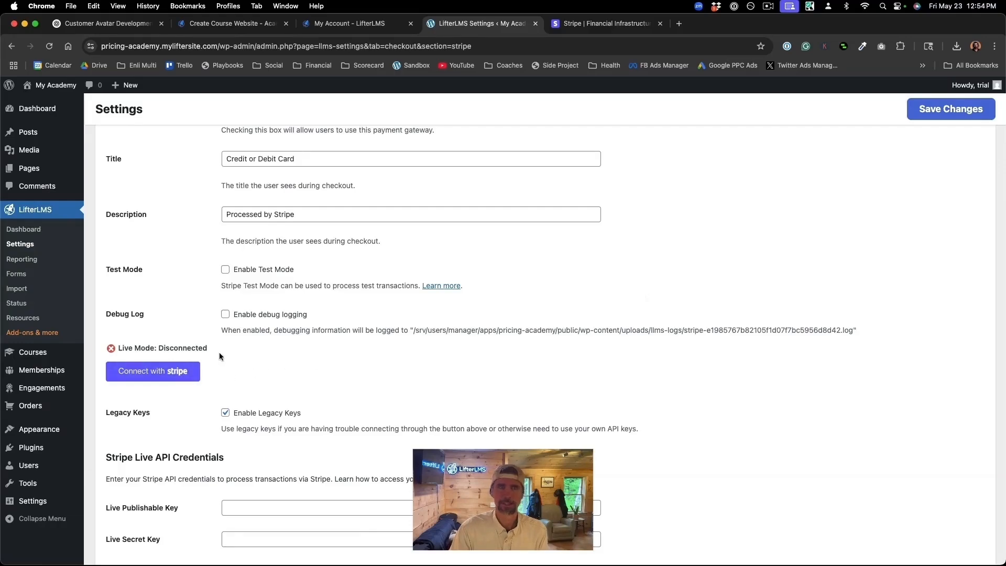
Connect the Stripe gateway in live mode to the existing LifterLMS Stripe account and check the resulting gateway settings.
{"action": "left_click", "coordinate": [173, 371]}
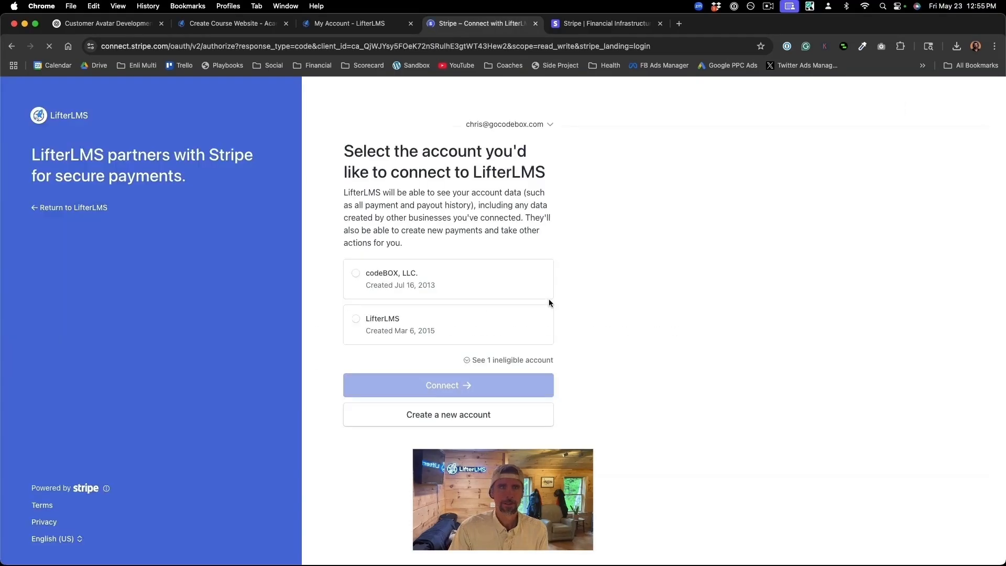
{"action": "left_click", "coordinate": [356, 322]}
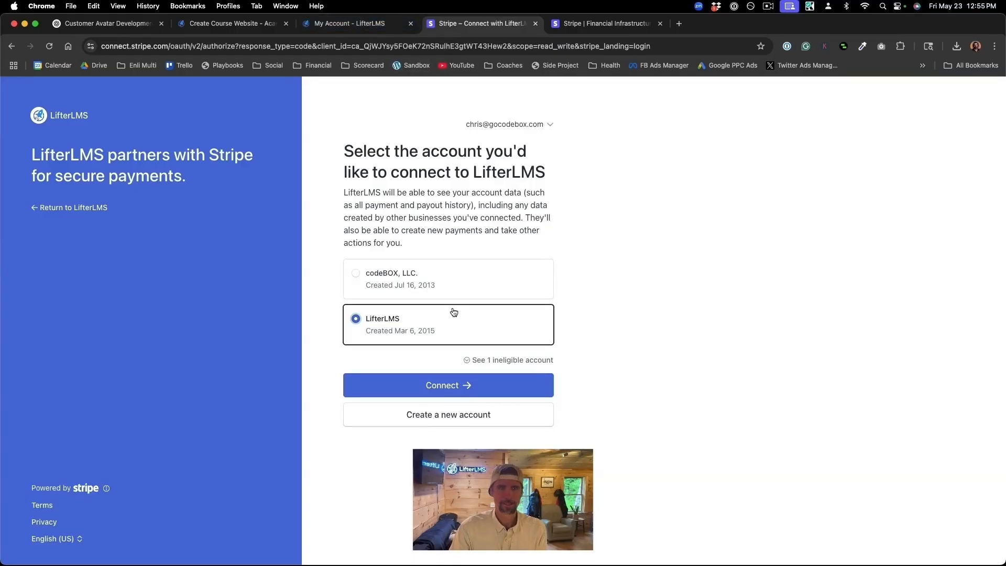
{"action": "left_click", "coordinate": [443, 390]}
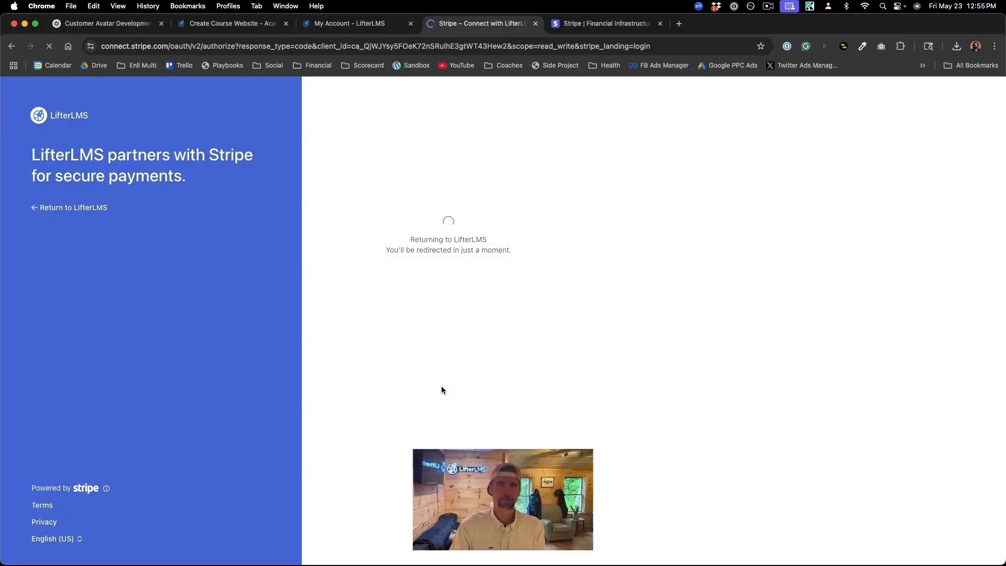
{"action": "scroll", "coordinate": [426, 373], "scroll_direction": "down", "scroll_amount": 5}
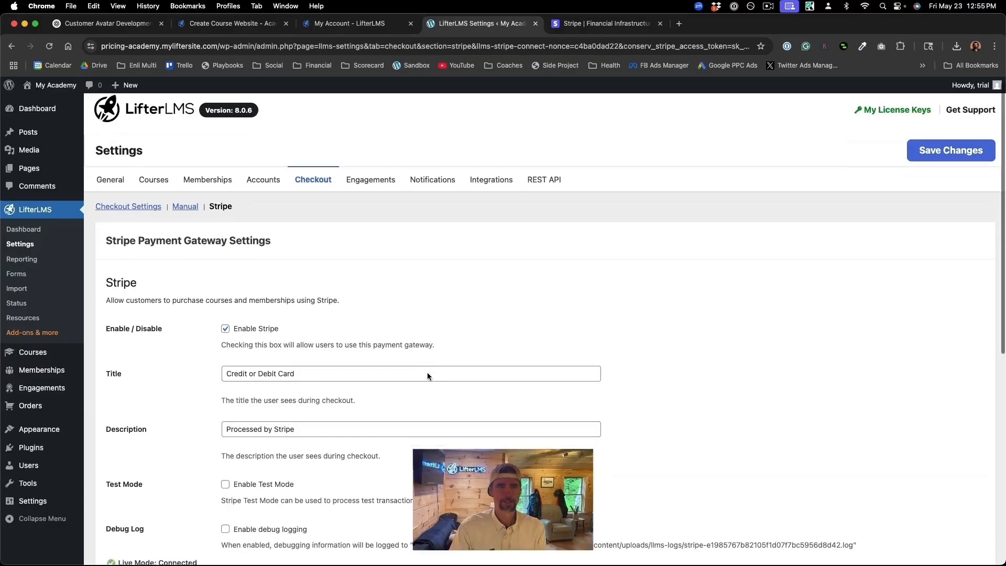
{"action": "scroll", "coordinate": [426, 372], "scroll_direction": "up", "scroll_amount": 2}
{"action": "scroll", "coordinate": [427, 372], "scroll_direction": "up", "scroll_amount": 5}
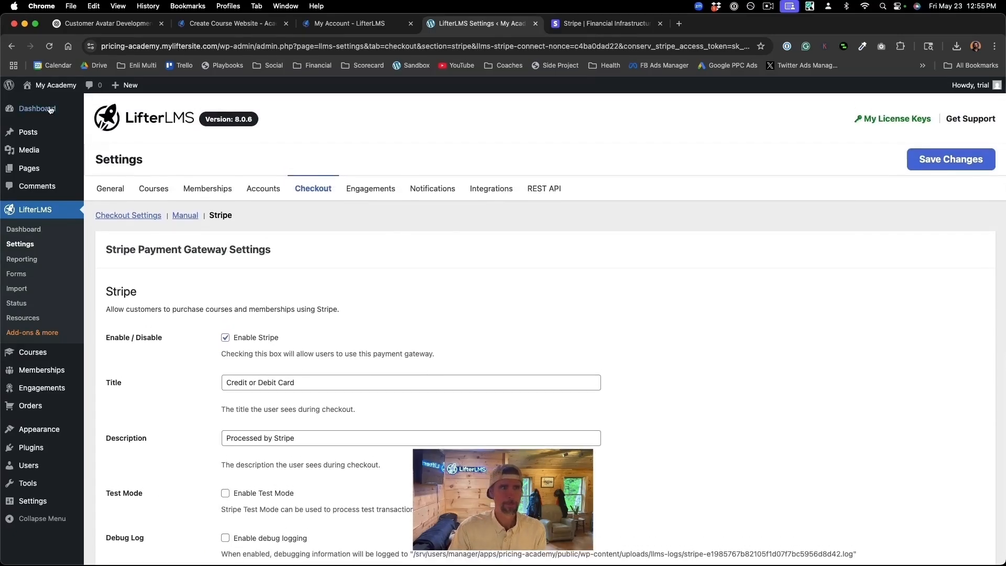
Visit the live site and review the homepage's header, hero, company logos, enroll call to action and testimonials.
{"action": "mouse_move", "coordinate": [47, 100]}
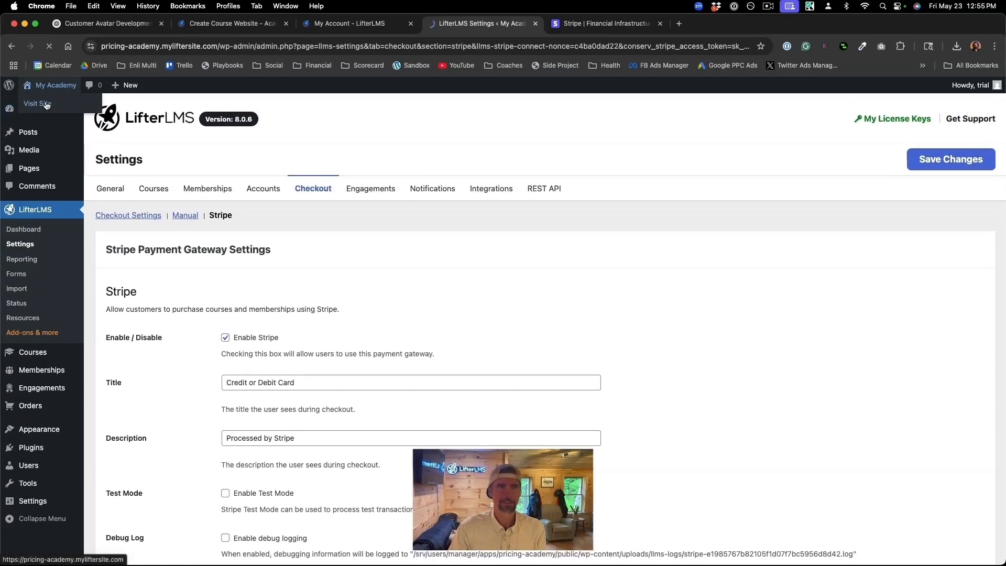
{"action": "scroll", "coordinate": [551, 279], "scroll_direction": "down", "scroll_amount": 3}
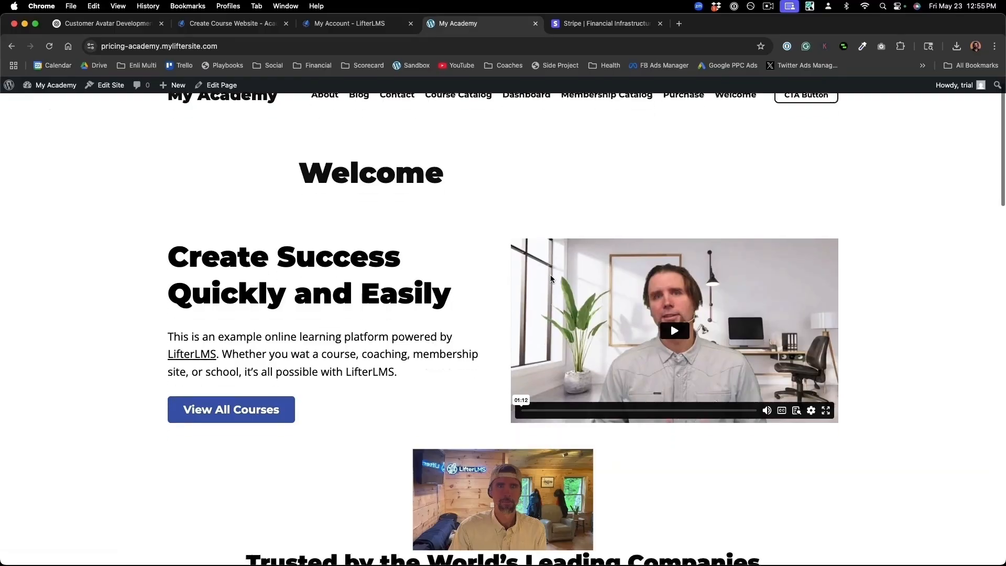
{"action": "scroll", "coordinate": [551, 278], "scroll_direction": "up", "scroll_amount": 3}
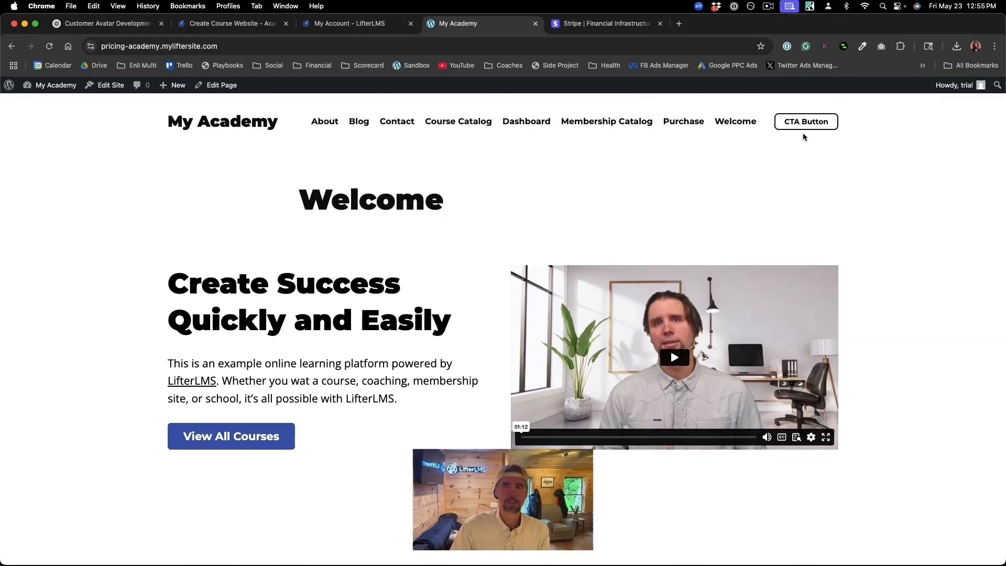
{"action": "scroll", "coordinate": [334, 326], "scroll_direction": "down", "scroll_amount": 10}
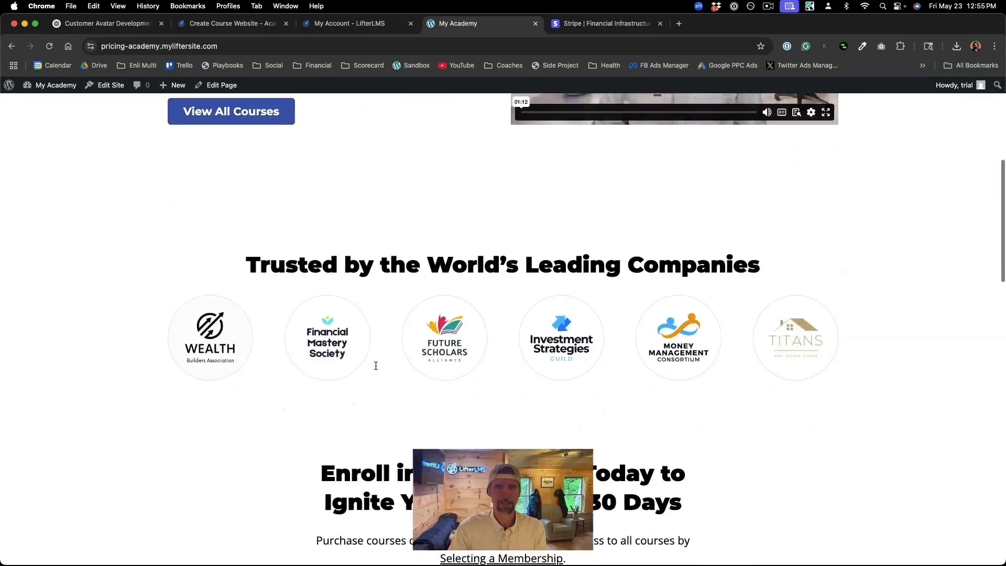
{"action": "scroll", "coordinate": [377, 369], "scroll_direction": "down", "scroll_amount": 5}
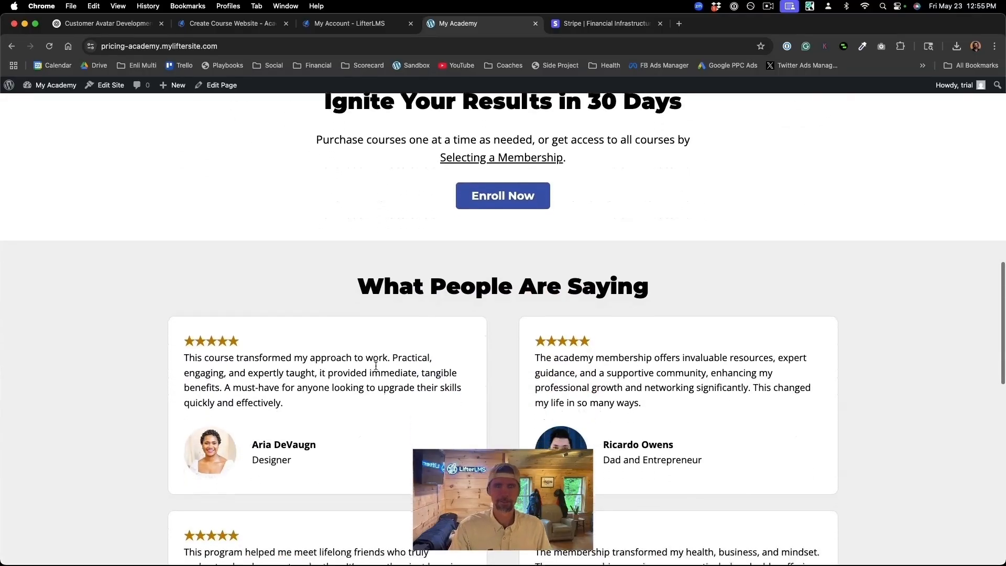
{"action": "scroll", "coordinate": [376, 366], "scroll_direction": "up", "scroll_amount": 15}
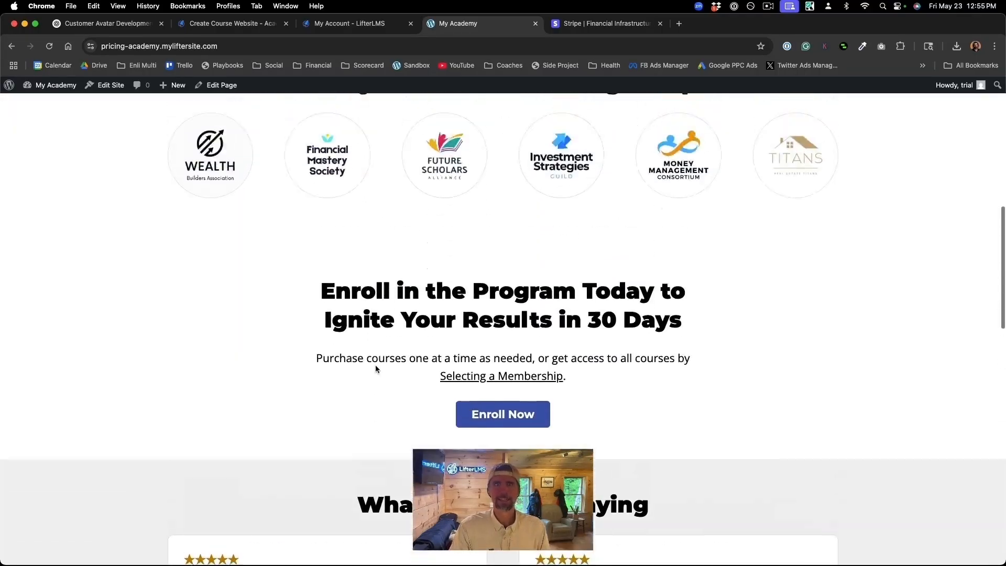
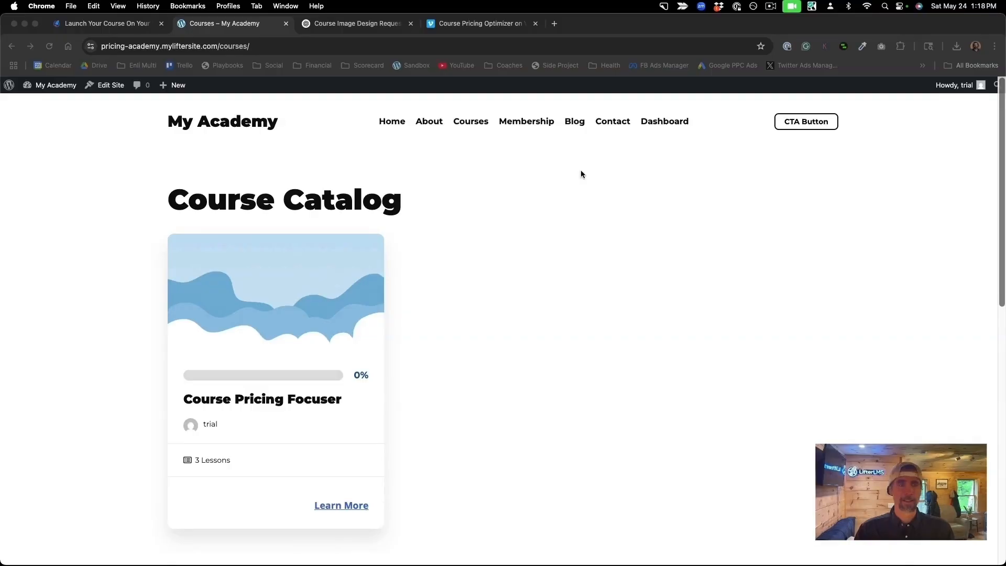
Open the Course Pricing Focuser course from the Course Catalog.
{"action": "left_click", "coordinate": [249, 415]}
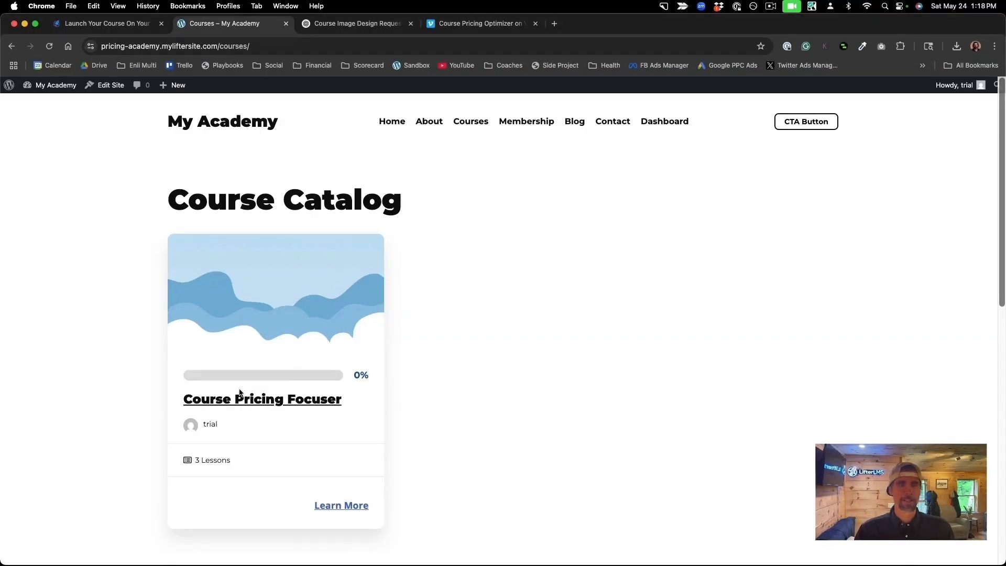
{"action": "left_click", "coordinate": [240, 400]}
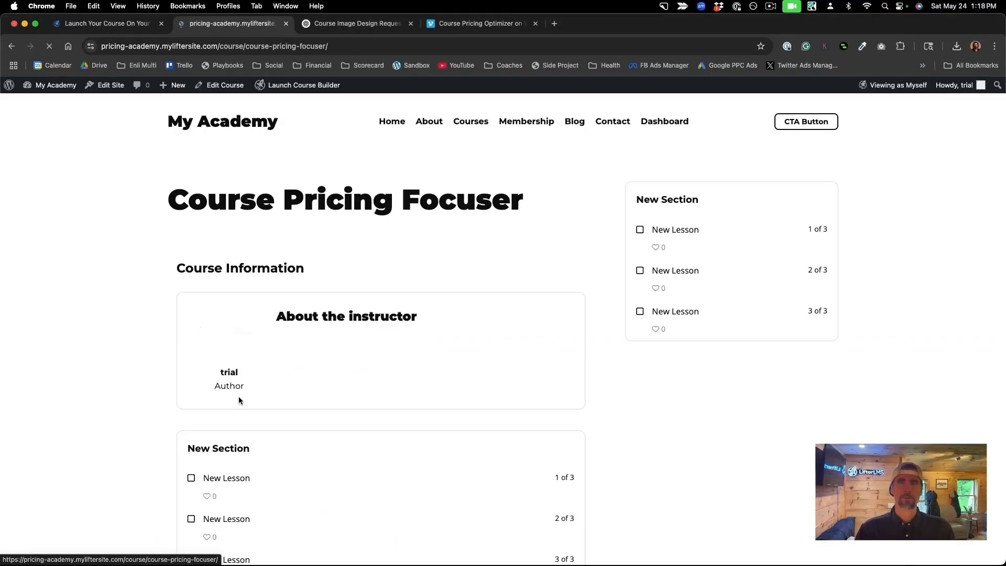
Open the course for editing, upload Course Pricing Focuser.png from the Pricing Course folder as its featured image, and save the course.
{"action": "scroll", "coordinate": [547, 299], "scroll_direction": "down", "scroll_amount": 5}
{"action": "scroll", "coordinate": [547, 299], "scroll_direction": "up", "scroll_amount": 5}
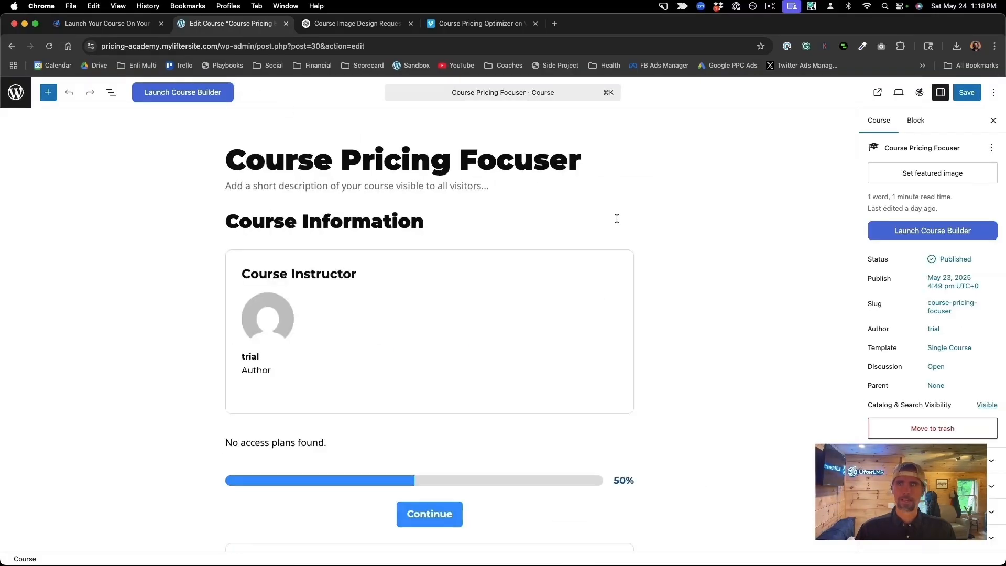
{"action": "left_click", "coordinate": [895, 178]}
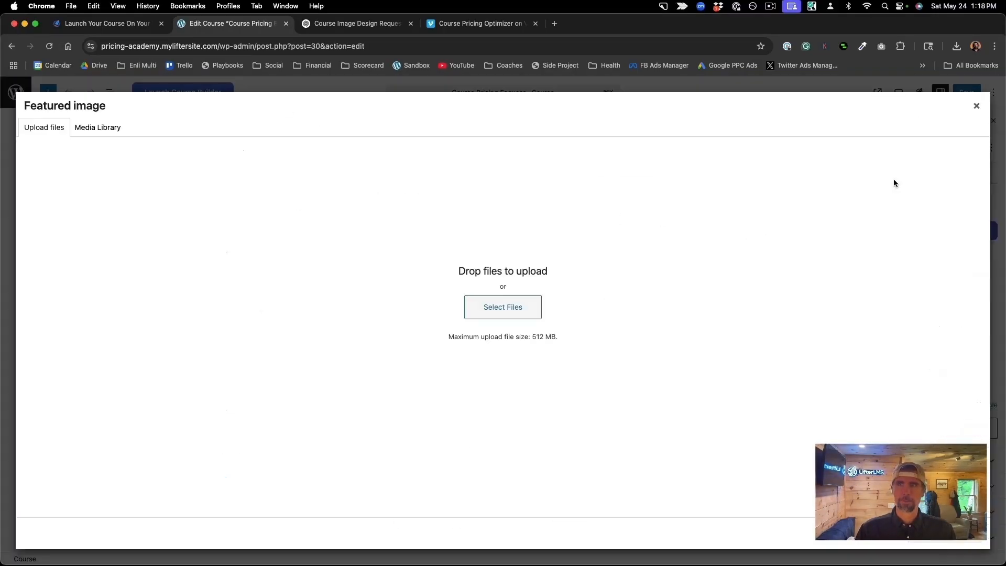
{"action": "left_click", "coordinate": [511, 308]}
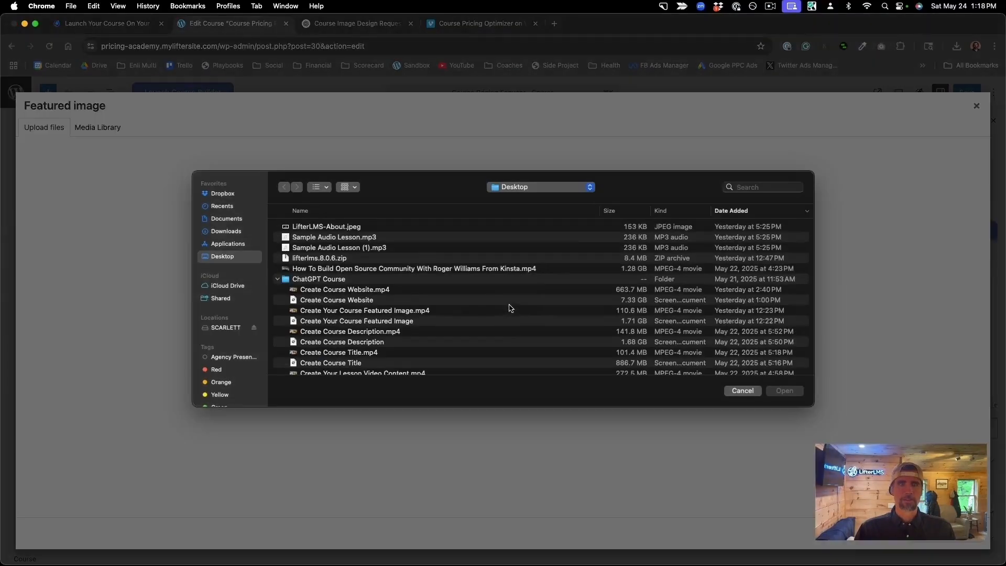
{"action": "scroll", "coordinate": [310, 283], "scroll_direction": "down", "scroll_amount": 10}
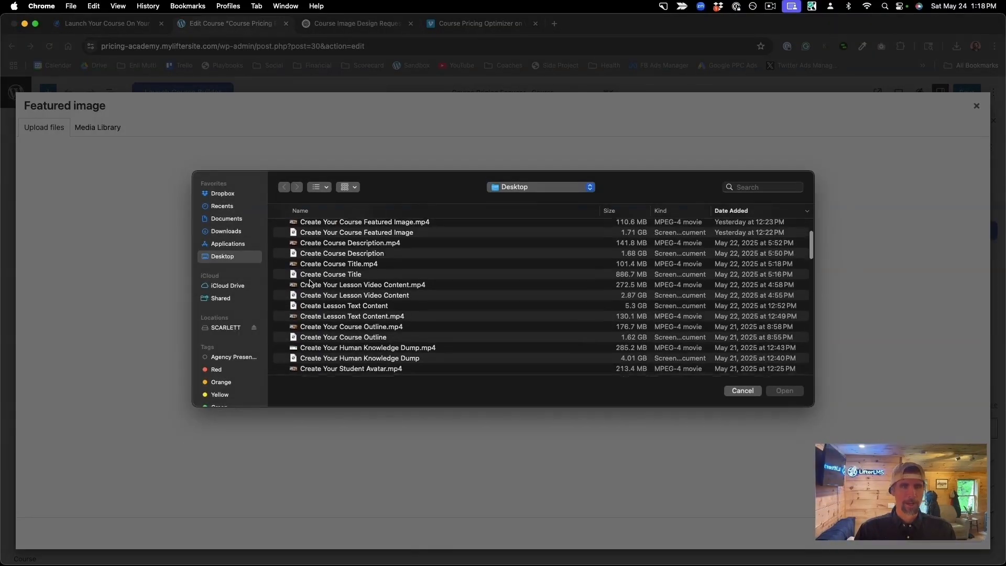
{"action": "scroll", "coordinate": [311, 289], "scroll_direction": "down", "scroll_amount": 6}
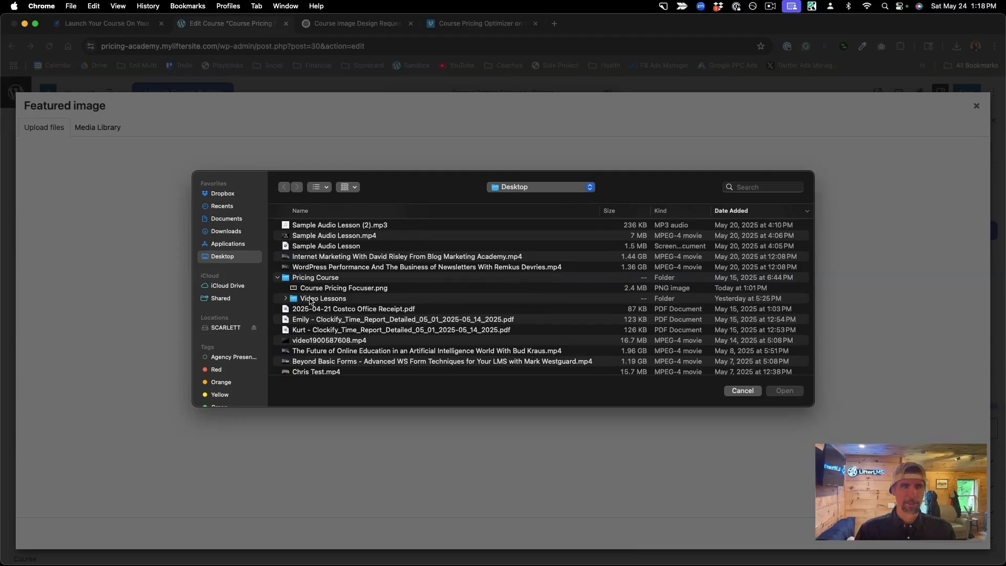
{"action": "left_click", "coordinate": [307, 290]}
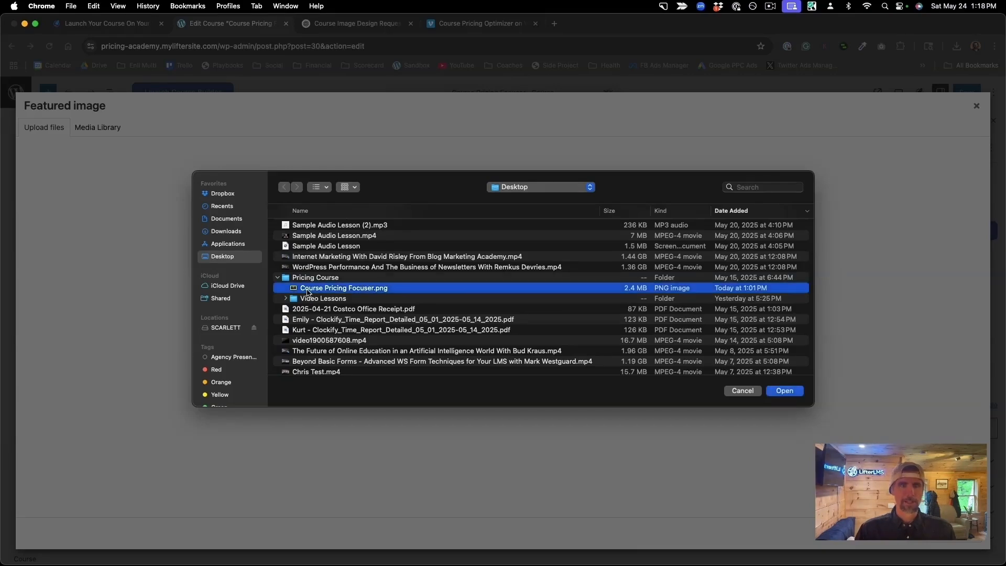
{"action": "left_click", "coordinate": [783, 393]}
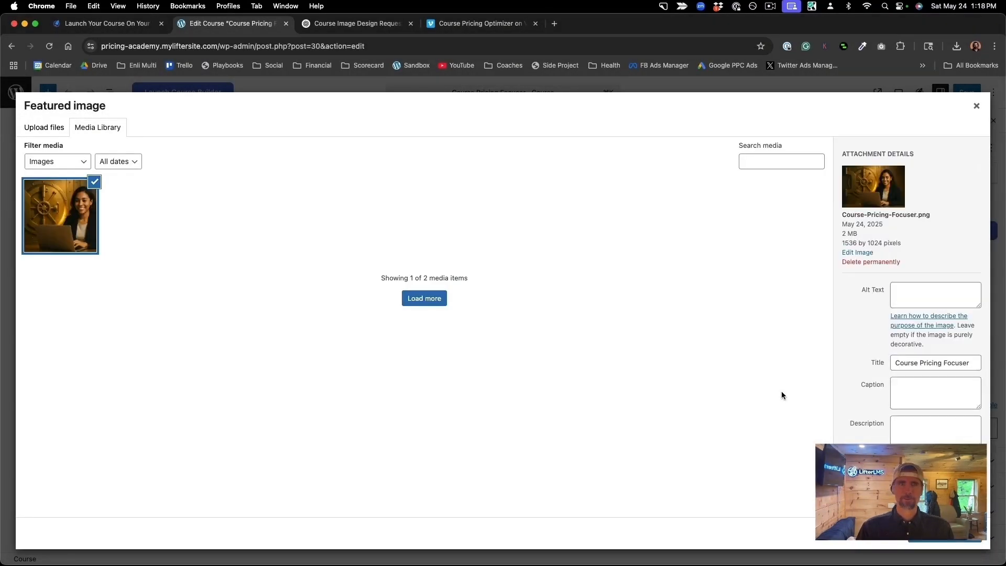
{"action": "left_click", "coordinate": [950, 539]}
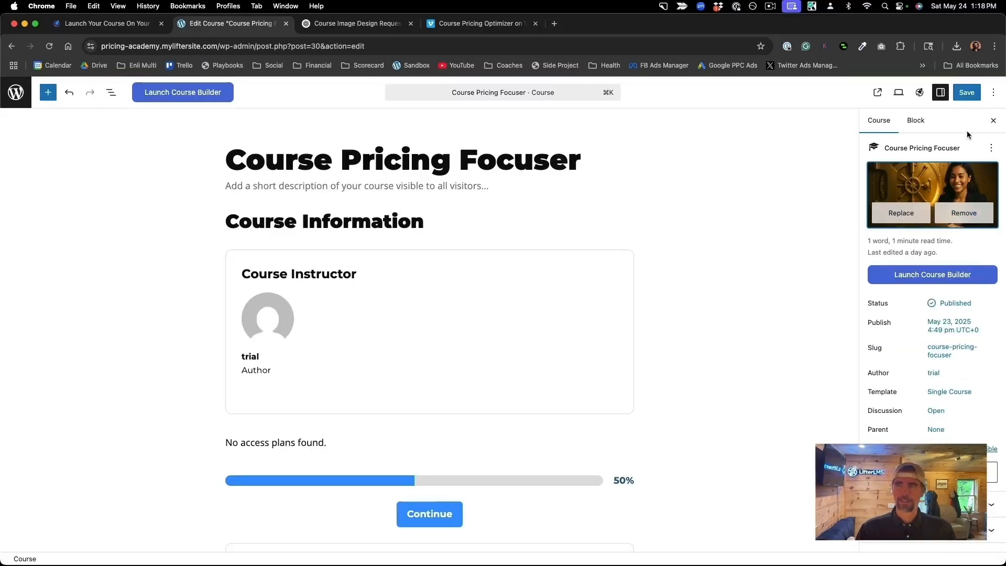
{"action": "left_click", "coordinate": [967, 92]}
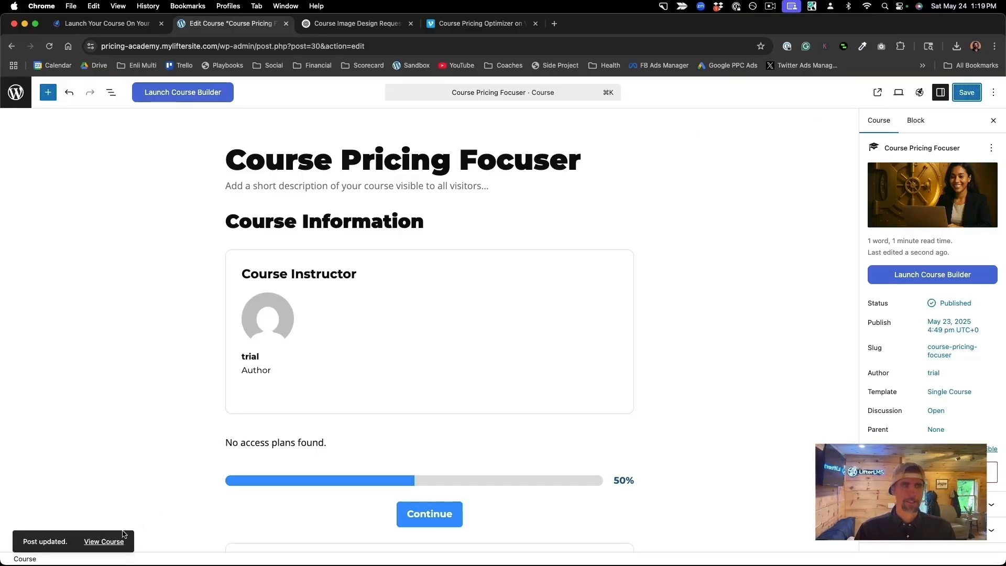
View the live course page and review its featured image, instructor information and lesson outline.
{"action": "left_click", "coordinate": [105, 541]}
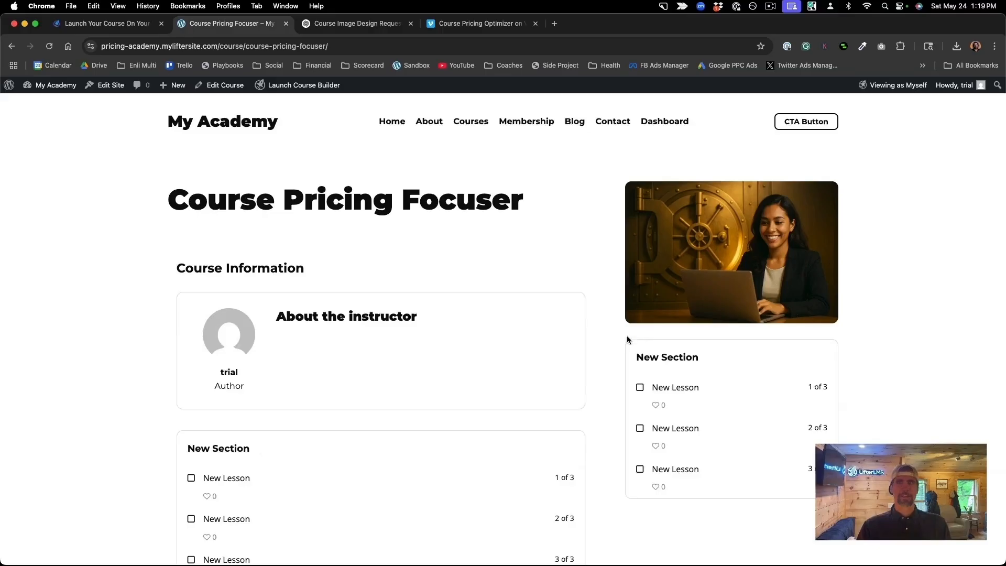
{"action": "scroll", "coordinate": [627, 340], "scroll_direction": "down", "scroll_amount": 2}
{"action": "scroll", "coordinate": [627, 340], "scroll_direction": "up", "scroll_amount": 2}
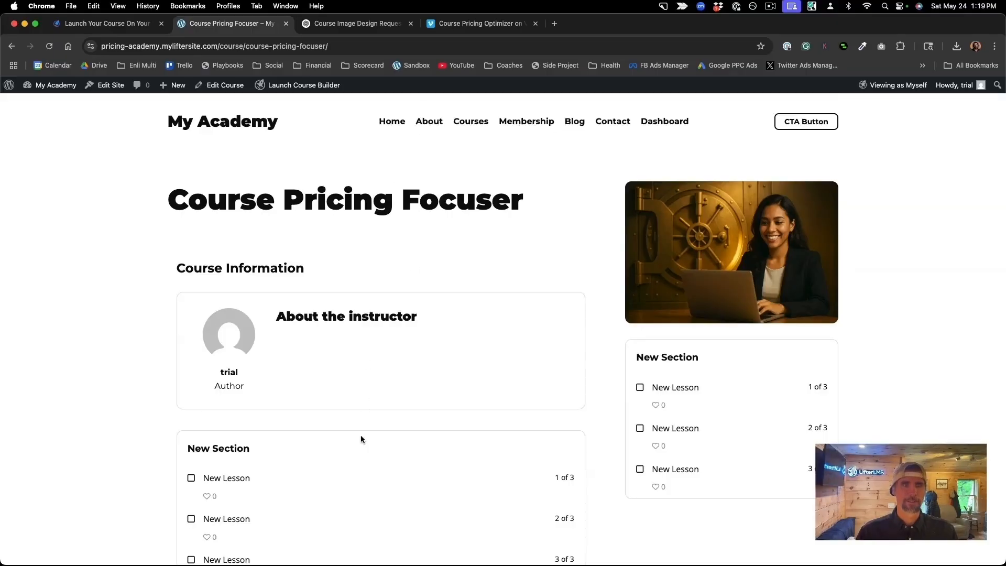
{"action": "scroll", "coordinate": [361, 439], "scroll_direction": "down", "scroll_amount": 3}
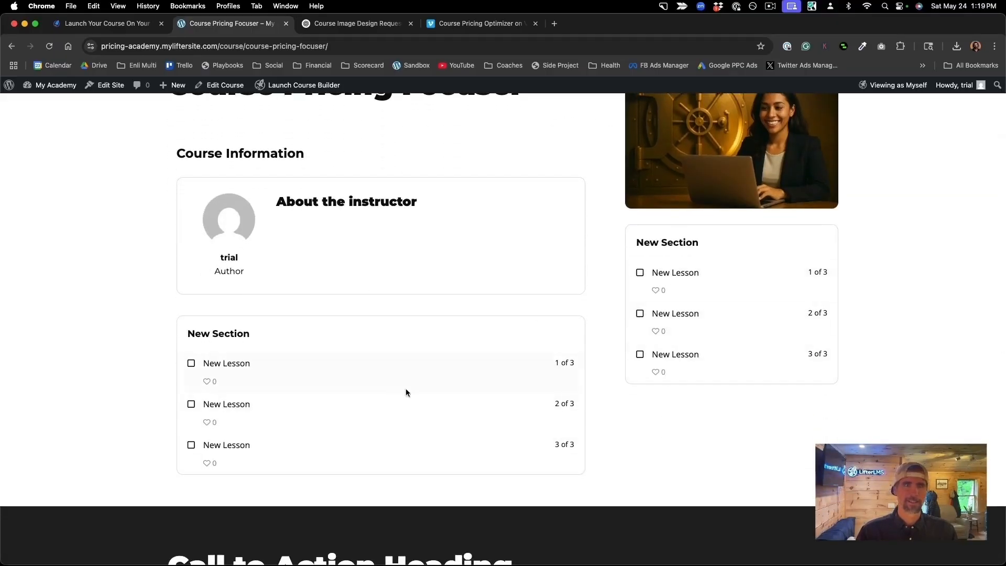
{"action": "scroll", "coordinate": [527, 318], "scroll_direction": "up", "scroll_amount": 2}
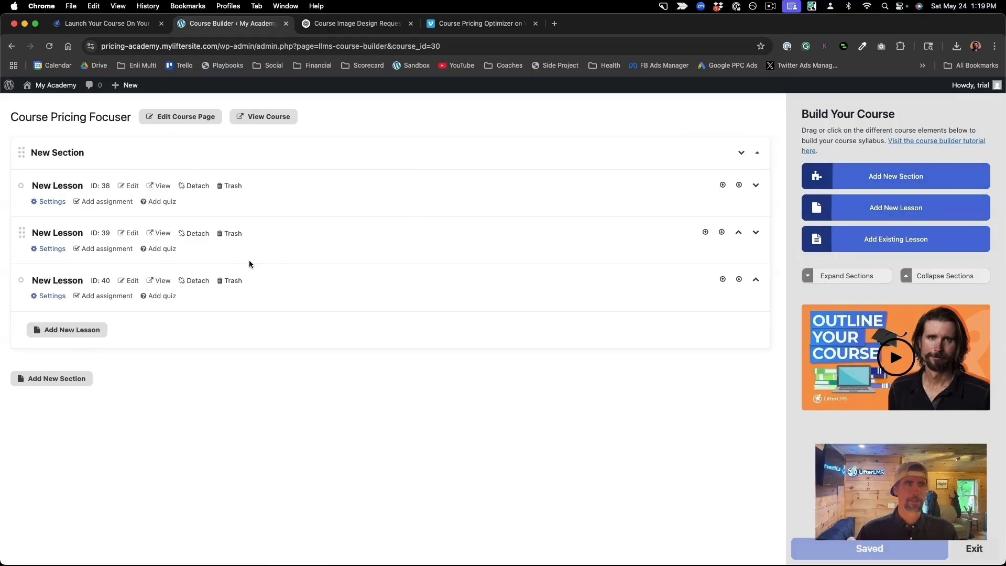
Switch to the ChatGPT course outline and copy the first section title, "Price with Purpose: Laying the Foundations".
{"action": "left_click", "coordinate": [85, 152]}
{"action": "left_click", "coordinate": [339, 29]}
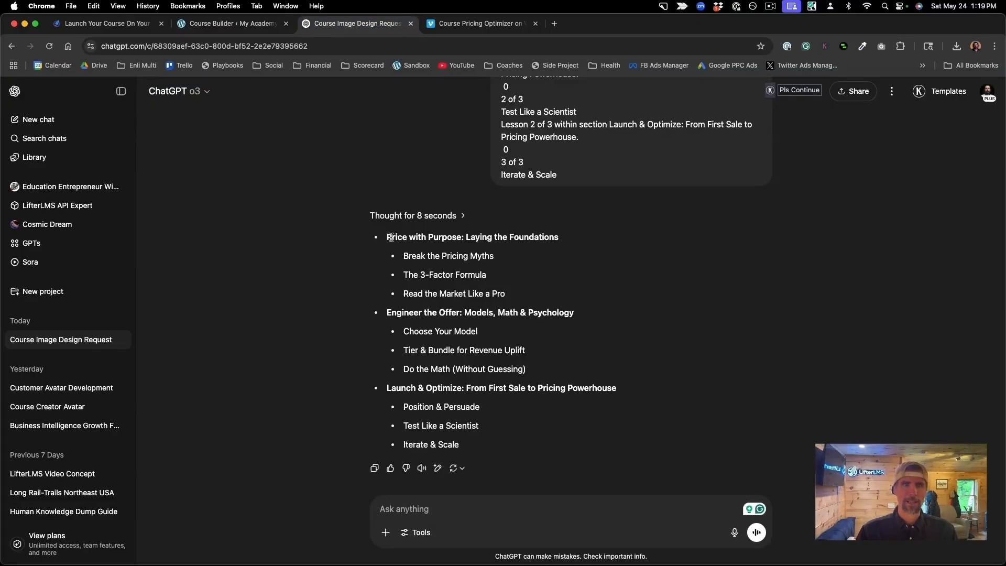
{"action": "left_click_drag", "start_coordinate": [385, 236], "coordinate": [560, 245]}
{"action": "key", "text": "super+c"}
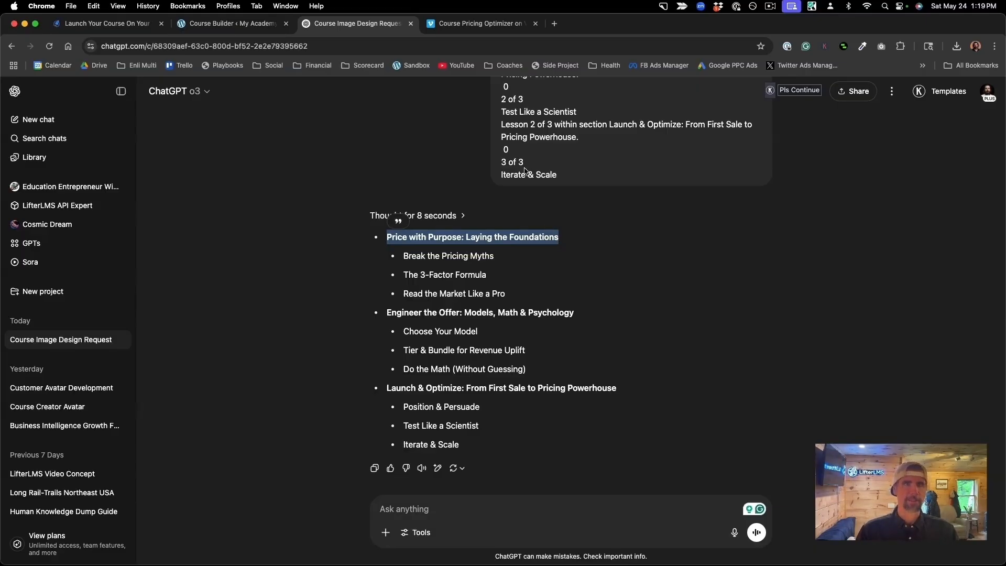
Return to the course builder and rename the existing section "Price with Purpose: Laying the Foundations".
{"action": "left_click", "coordinate": [242, 24]}
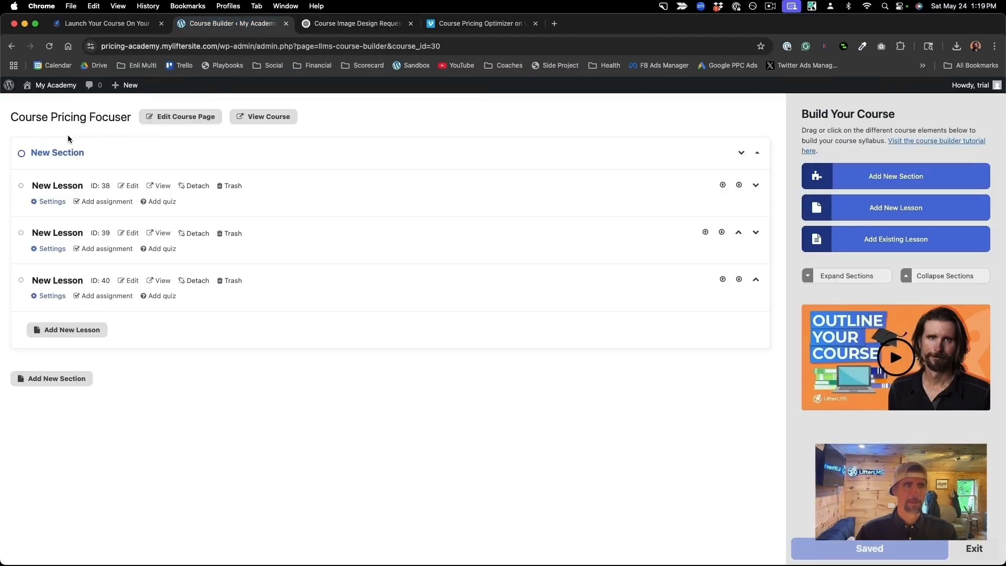
{"action": "left_click", "coordinate": [86, 154]}
{"action": "left_click_drag", "start_coordinate": [82, 152], "coordinate": [32, 147]}
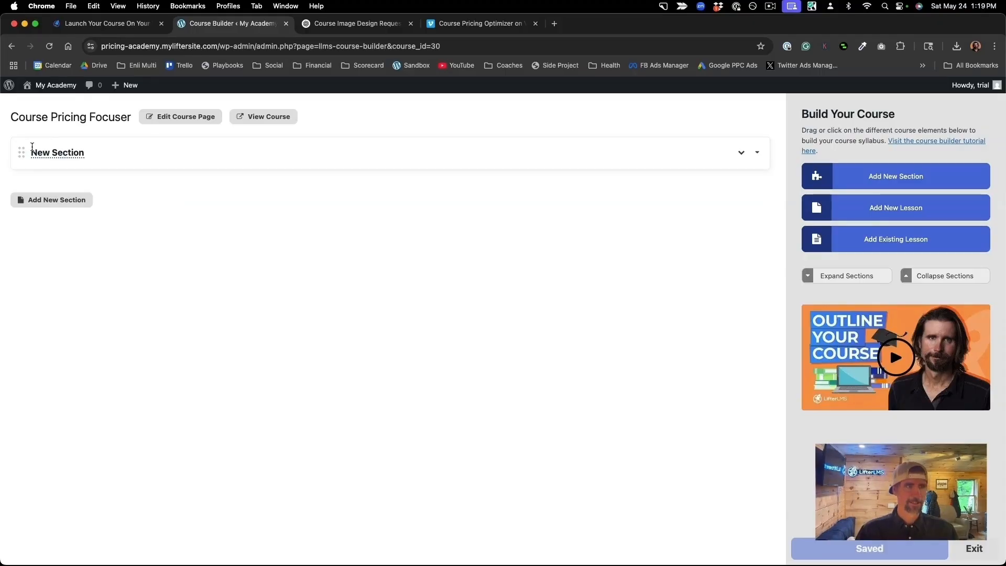
{"action": "left_click", "coordinate": [758, 153]}
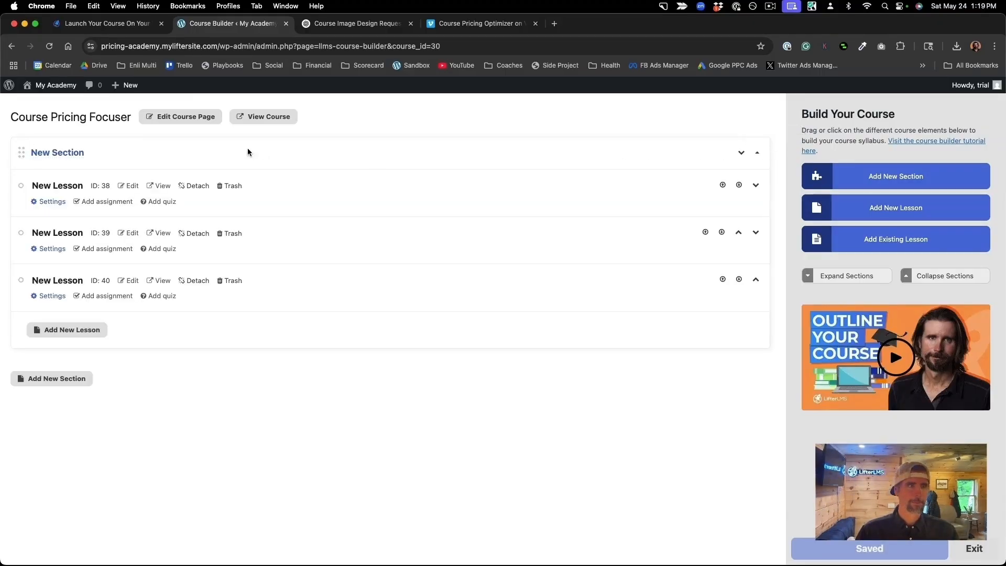
{"action": "left_click", "coordinate": [78, 153]}
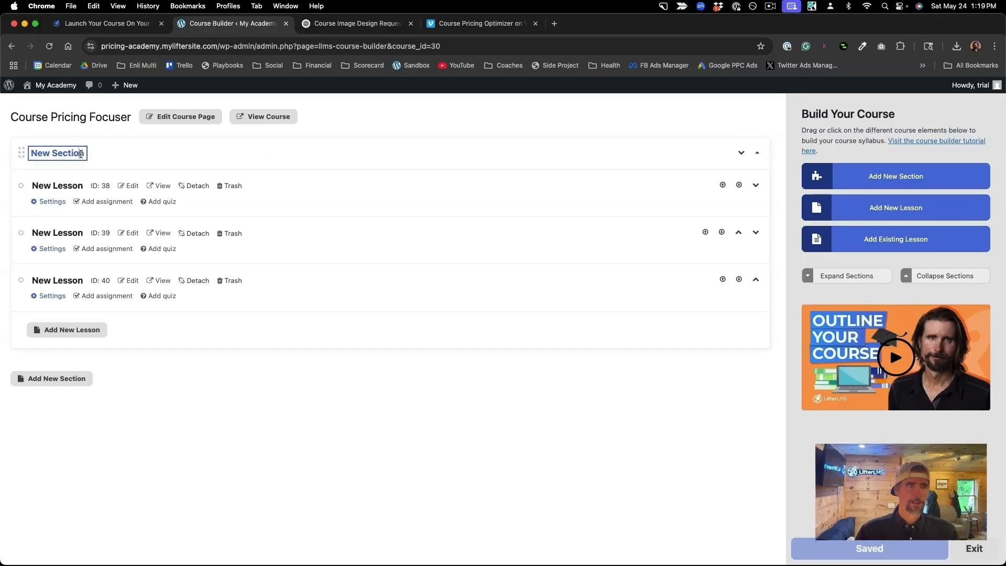
{"action": "key", "text": "BackSpace"}
{"action": "key", "text": "BackSpace"}
{"action": "key", "text": "BackSpace"}
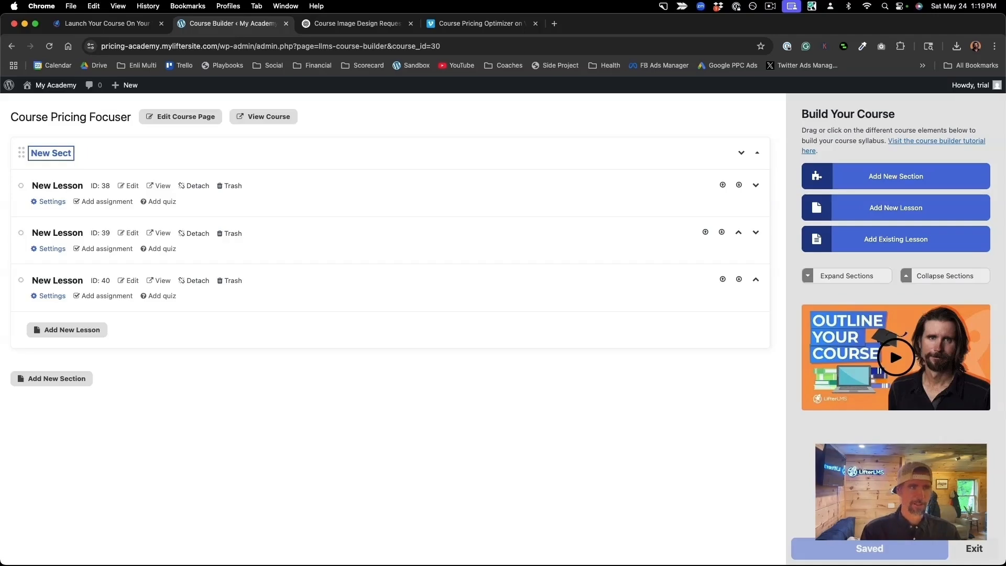
{"action": "key", "text": "BackSpace"}
{"action": "key", "text": "BackSpace"}
{"action": "key", "text": "BackSpace"}
{"action": "key", "text": "BackSpace"}
{"action": "key", "text": "BackSpace"}
{"action": "key", "text": "BackSpace"}
{"action": "key", "text": "BackSpace"}
{"action": "key", "text": "BackSpace"}
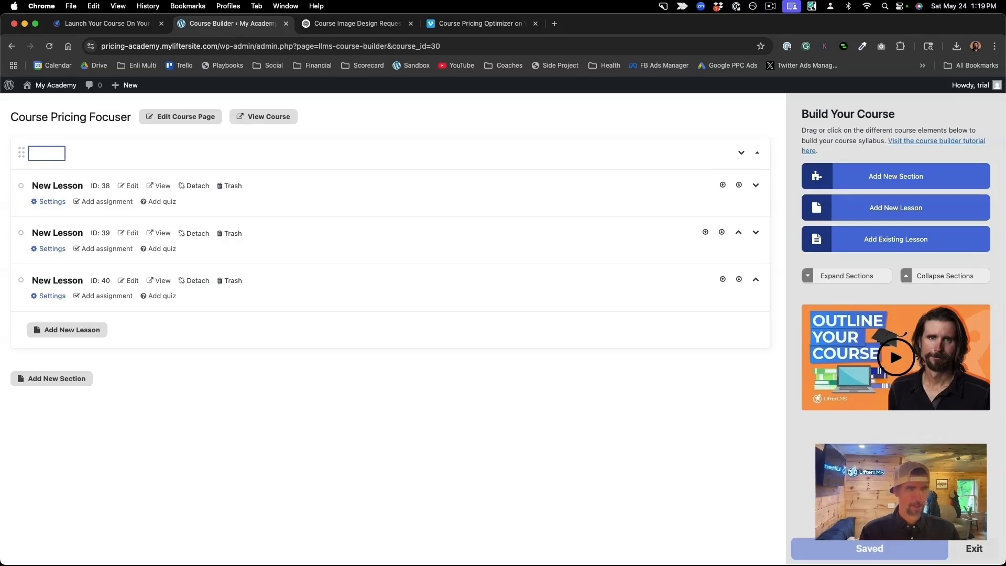
{"action": "key", "text": "super+v"}
{"action": "key", "text": "Return"}
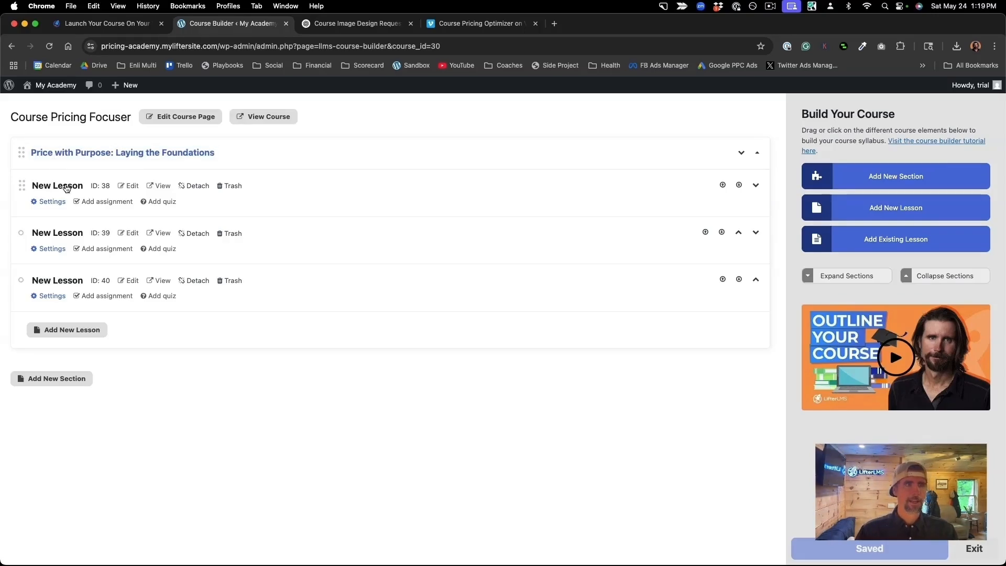
Title the first lesson "Break the Pricing Myths", copied from the ChatGPT outline, and save the changes.
{"action": "left_click", "coordinate": [66, 187]}
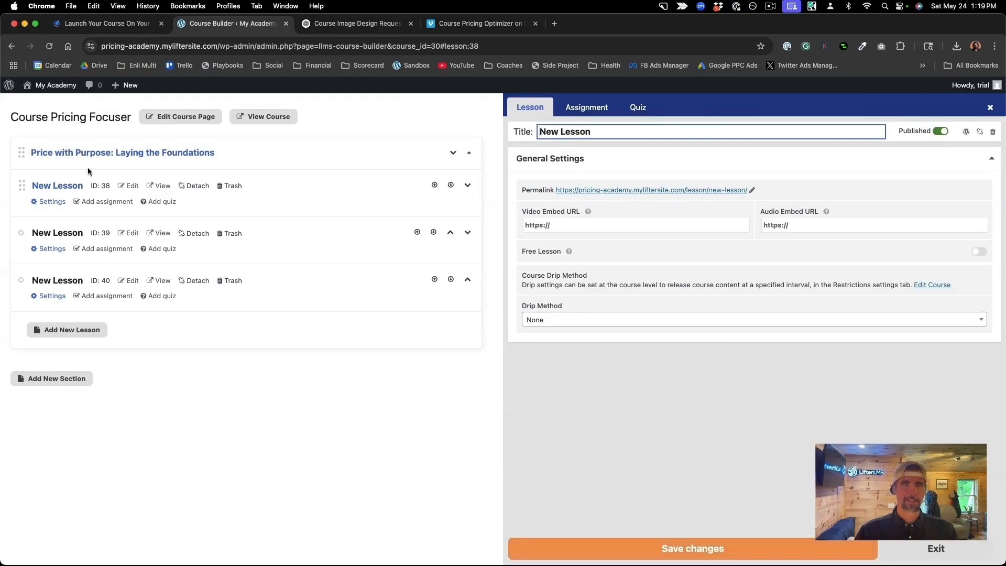
{"action": "left_click", "coordinate": [347, 23]}
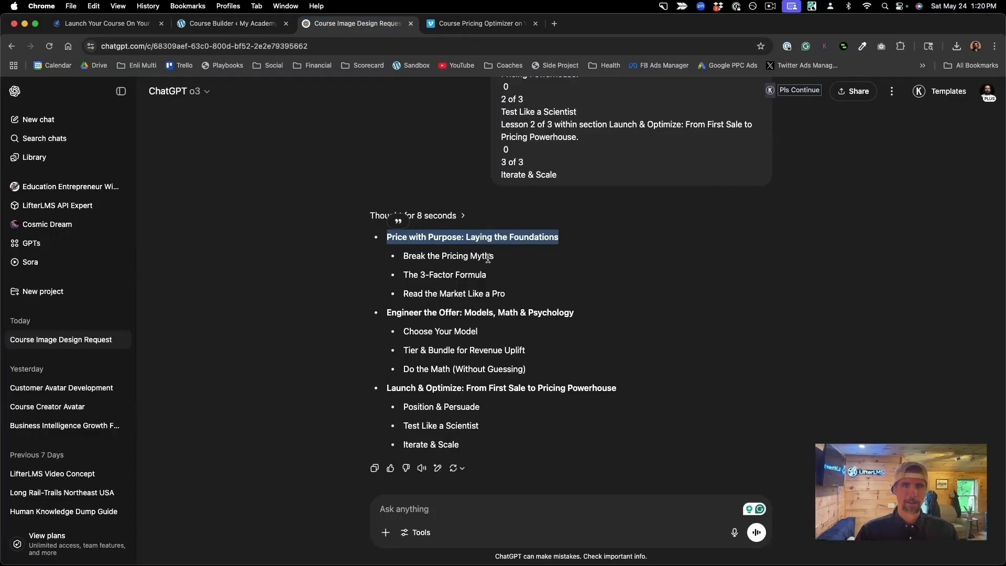
{"action": "left_click_drag", "start_coordinate": [496, 256], "coordinate": [404, 255]}
{"action": "key", "text": "super+c"}
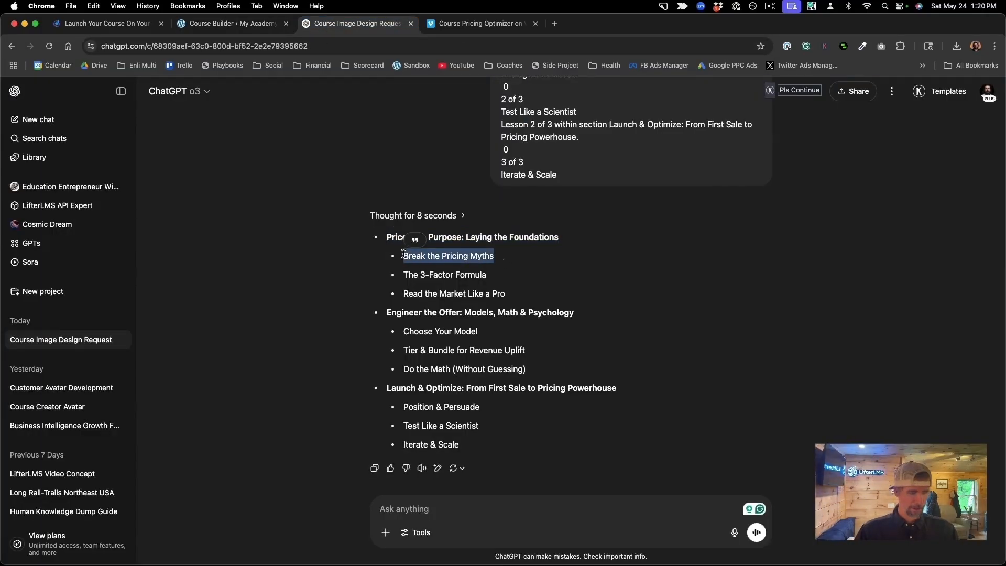
{"action": "left_click", "coordinate": [256, 30]}
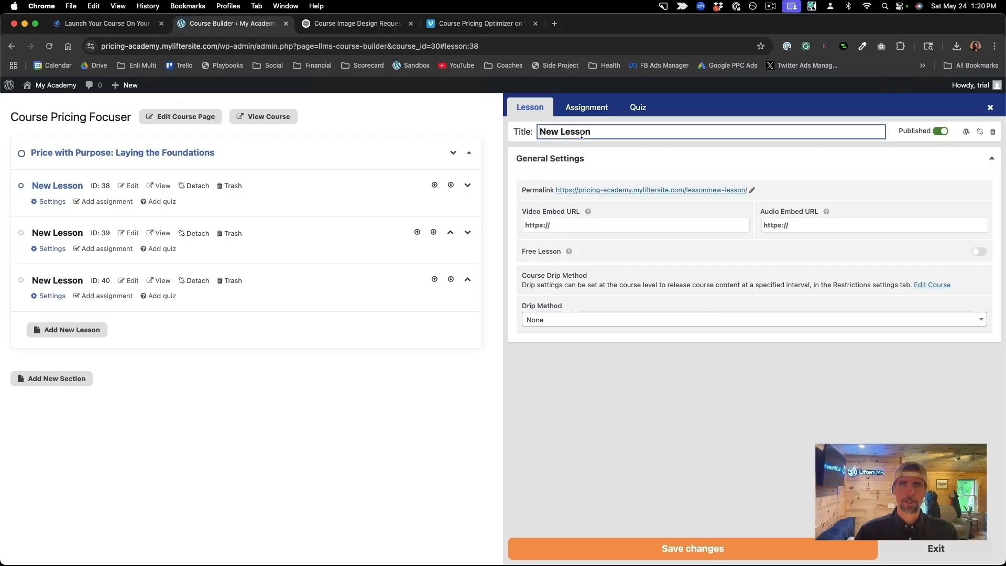
{"action": "left_click_drag", "start_coordinate": [591, 133], "coordinate": [536, 127]}
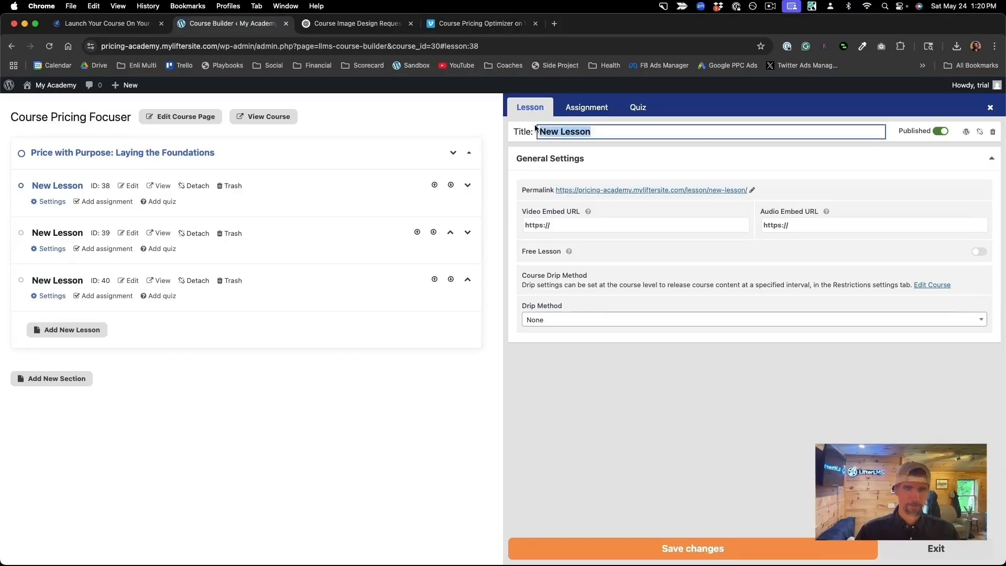
{"action": "key", "text": "super+v"}
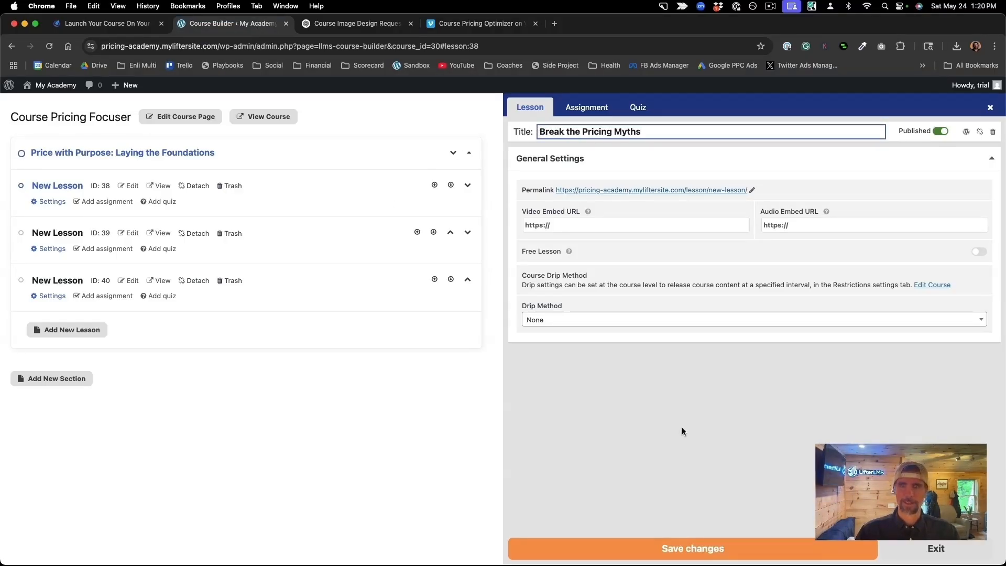
{"action": "left_click", "coordinate": [650, 555]}
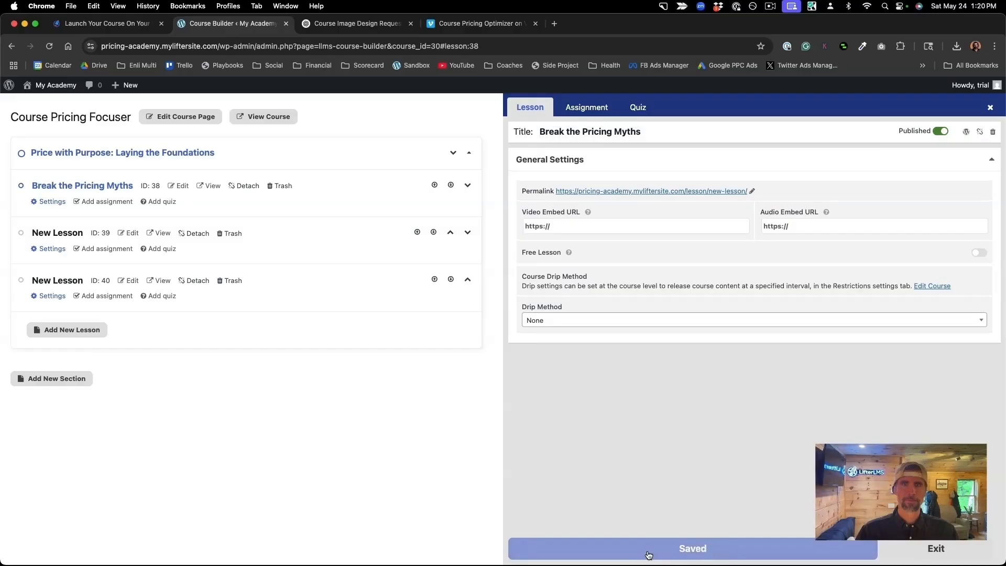
Open the second lesson's settings and title it "The 3-Factor Formula", as in the ChatGPT outline.
{"action": "left_click", "coordinate": [52, 249]}
{"action": "left_click", "coordinate": [388, 23]}
{"action": "left_click", "coordinate": [233, 23]}
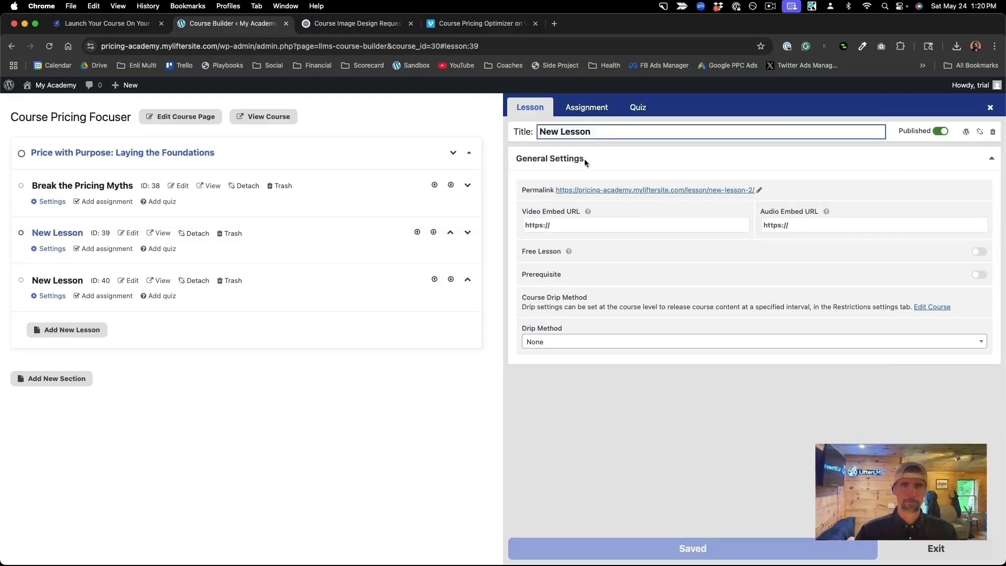
{"action": "type", "text": "The 3-Factor Formula"}
Title the first section's third lesson "Read the Market Like a Pro", copied from the ChatGPT outline.
{"action": "left_click", "coordinate": [359, 24]}
{"action": "left_click_drag", "start_coordinate": [404, 294], "coordinate": [508, 296]}
{"action": "key", "text": "super+c"}
{"action": "left_click", "coordinate": [233, 23]}
{"action": "left_click_drag", "start_coordinate": [591, 132], "coordinate": [514, 132]}
{"action": "key", "text": "super+v"}
Add a second section and name it "Engineer the Offer: Models, Math & Psychology", as in the ChatGPT outline.
{"action": "left_click", "coordinate": [51, 379]}
{"action": "left_click", "coordinate": [359, 23]}
{"action": "left_click_drag", "start_coordinate": [387, 313], "coordinate": [574, 314]}
{"action": "left_click", "coordinate": [233, 24]}
{"action": "left_click_drag", "start_coordinate": [83, 376], "coordinate": [59, 376]}
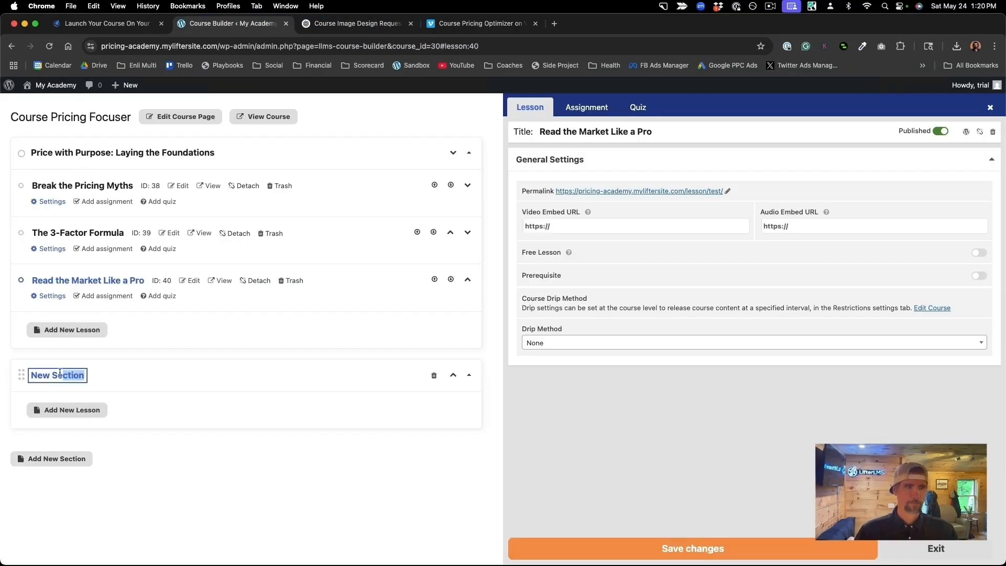
{"action": "type", "text": "Engineer the Offer: Models, Math & Psychology"}
Give the second section's first two lessons the outline titles "Choose Your Model" and "Tier & Bundle for Revenue Uplift".
{"action": "left_click", "coordinate": [358, 26]}
{"action": "key", "text": "super+c"}
{"action": "mouse_move", "coordinate": [404, 331]}
{"action": "left_mouse_down"}
{"action": "mouse_move", "coordinate": [478, 333]}
{"action": "mouse_move", "coordinate": [404, 351]}
{"action": "left_mouse_up"}
{"action": "left_click", "coordinate": [242, 26]}
{"action": "key", "text": "super+v"}
{"action": "left_click", "coordinate": [359, 24]}
{"action": "left_click", "coordinate": [233, 24]}
{"action": "key", "text": "super+v"}
Title the second section's third lesson "Do the Math (Without Guessing)", copied from the ChatGPT outline.
{"action": "left_click", "coordinate": [52, 518]}
{"action": "left_click", "coordinate": [359, 24]}
{"action": "left_click_drag", "start_coordinate": [527, 370], "coordinate": [404, 370]}
{"action": "left_click", "coordinate": [233, 23]}
{"action": "left_click_drag", "start_coordinate": [592, 132], "coordinate": [507, 130]}
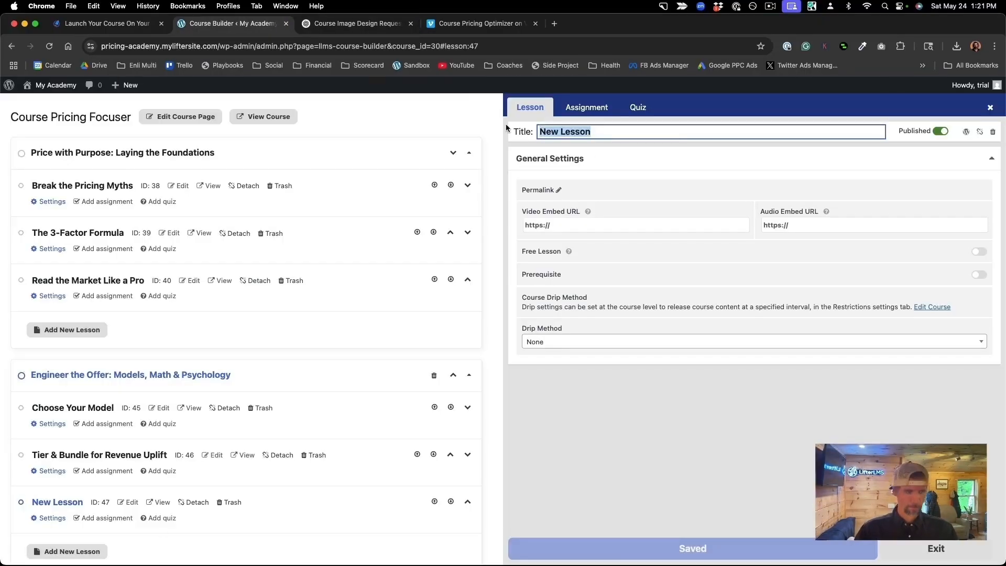
{"action": "key", "text": "super+v"}
Add a third section titled "Launch & Optimize: From First Sale to Pricing Powerhouse" from the outline, with three new lessons.
{"action": "left_click", "coordinate": [359, 23]}
{"action": "left_click_drag", "start_coordinate": [617, 389], "coordinate": [390, 393]}
{"action": "left_click", "coordinate": [233, 24]}
{"action": "left_click_drag", "start_coordinate": [86, 459], "coordinate": [28, 459]}
{"action": "key", "text": "super+v"}
{"action": "left_click", "coordinate": [67, 493]}
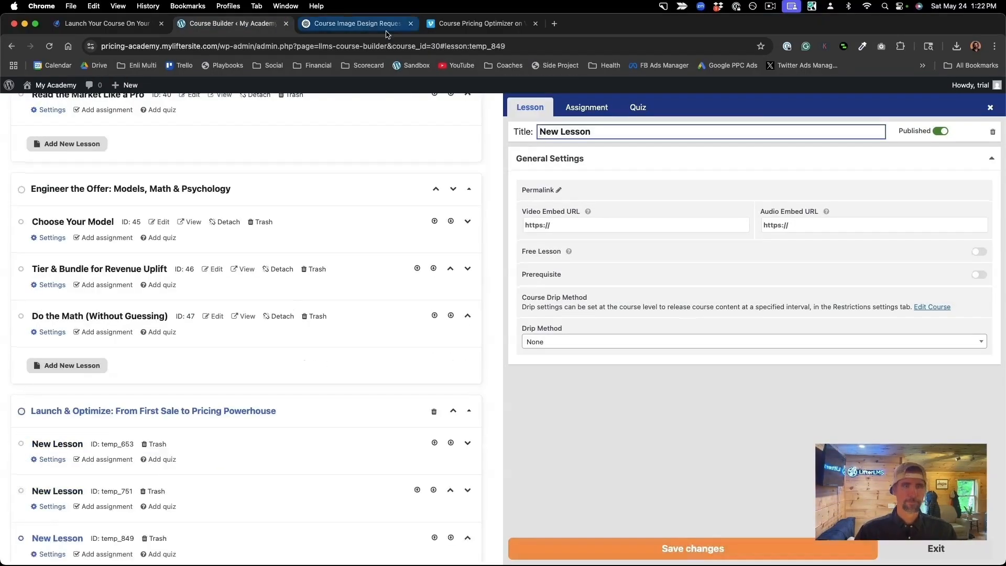
Give the third section's first two lessons the outline titles "Position & Persuade" and "Test Like a Scientist".
{"action": "left_click", "coordinate": [384, 26]}
{"action": "left_click", "coordinate": [233, 24]}
{"action": "left_click", "coordinate": [359, 24]}
{"action": "left_click_drag", "start_coordinate": [479, 426], "coordinate": [404, 426]}
{"action": "left_click", "coordinate": [233, 23]}
{"action": "left_click_drag", "start_coordinate": [591, 132], "coordinate": [499, 127]}
{"action": "key", "text": "super+v"}
Title the third section's last lesson "Iterate & Scale", copied from the ChatGPT outline, and save the course changes.
{"action": "left_click", "coordinate": [359, 23]}
{"action": "left_click_drag", "start_coordinate": [459, 445], "coordinate": [448, 444]}
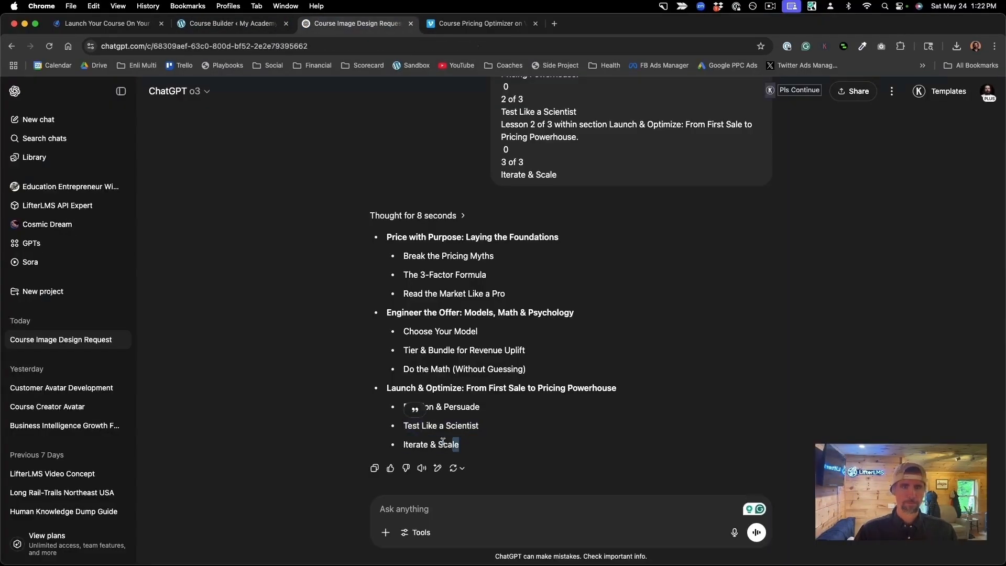
{"action": "left_click", "coordinate": [233, 23]}
{"action": "left_click", "coordinate": [51, 498]}
{"action": "left_click_drag", "start_coordinate": [594, 132], "coordinate": [525, 131]}
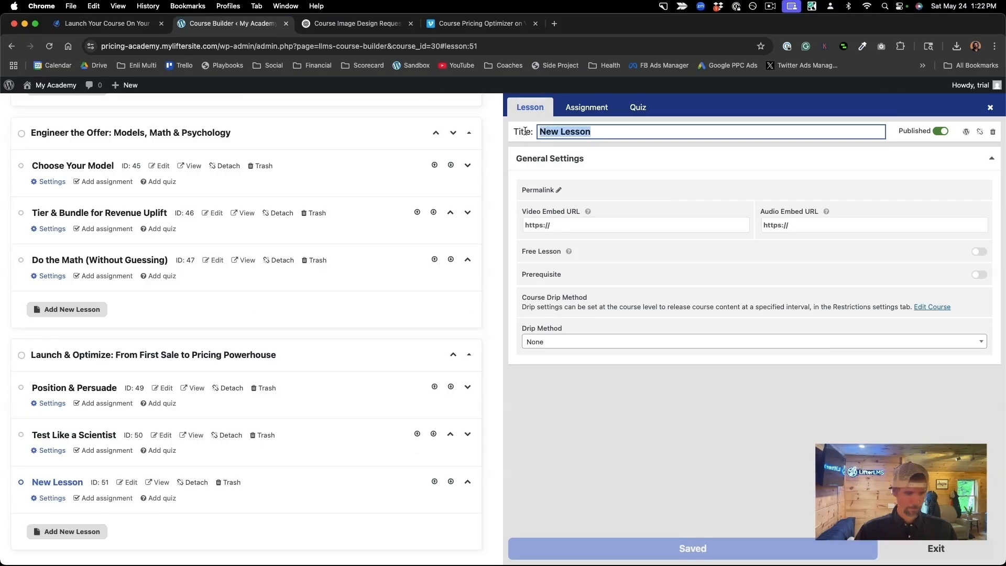
{"action": "key", "text": "super+v"}
{"action": "left_click", "coordinate": [702, 407]}
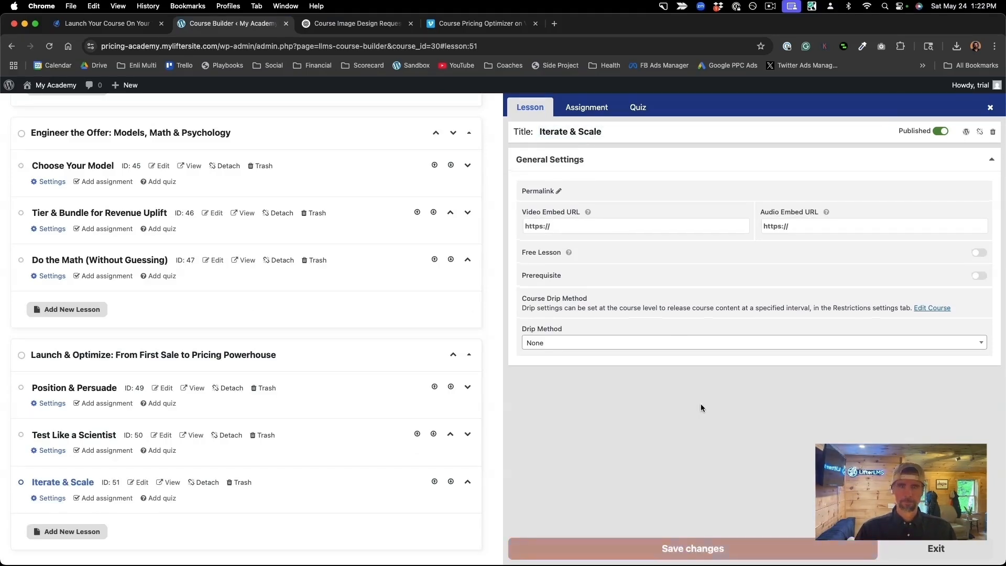
{"action": "left_click", "coordinate": [656, 550]}
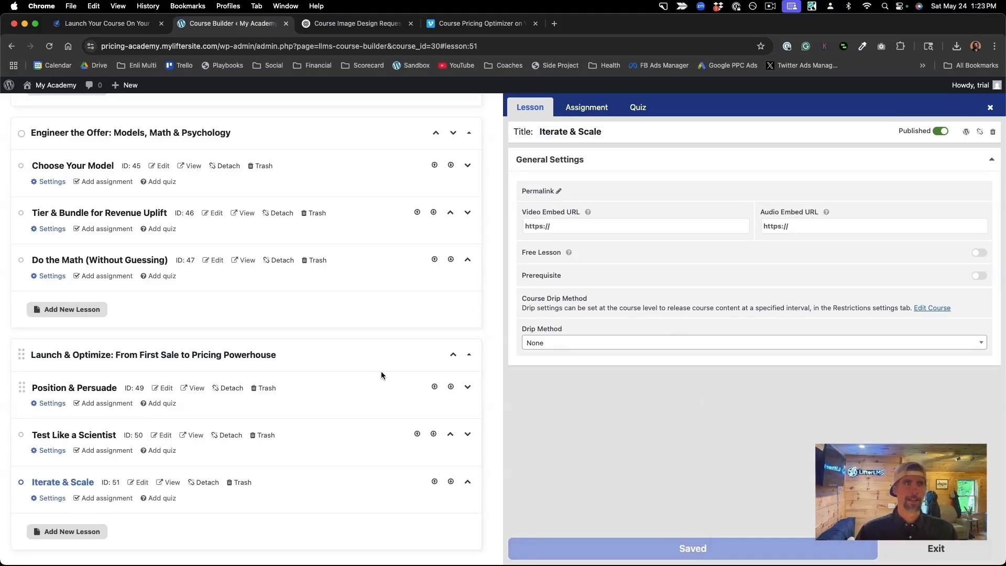
View the published Course Pricing Focuser page, review its section and lesson list, and inspect the "Break the Pricing Myths" lesson page.
{"action": "scroll", "coordinate": [382, 371], "scroll_direction": "up", "scroll_amount": 5}
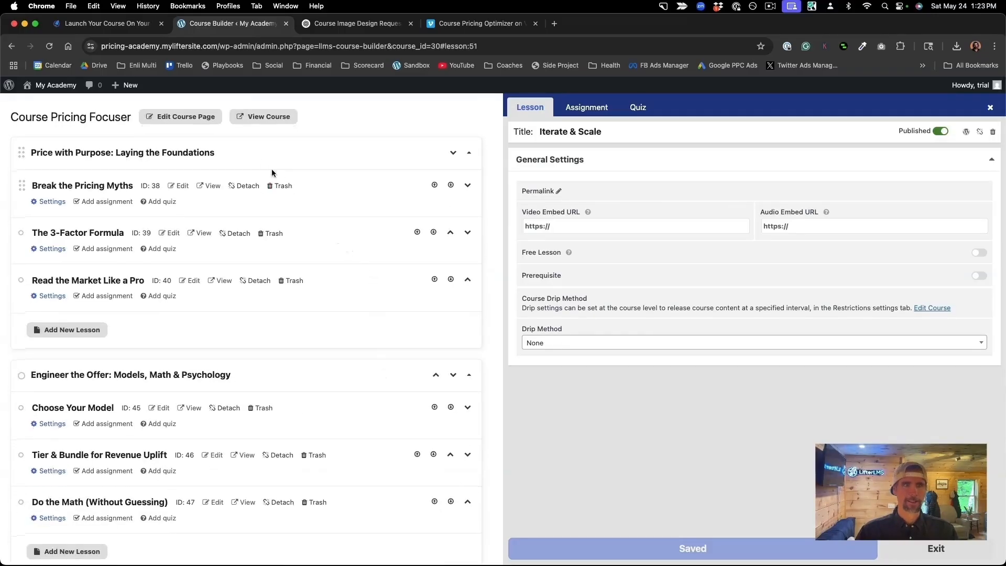
{"action": "left_click", "coordinate": [263, 119]}
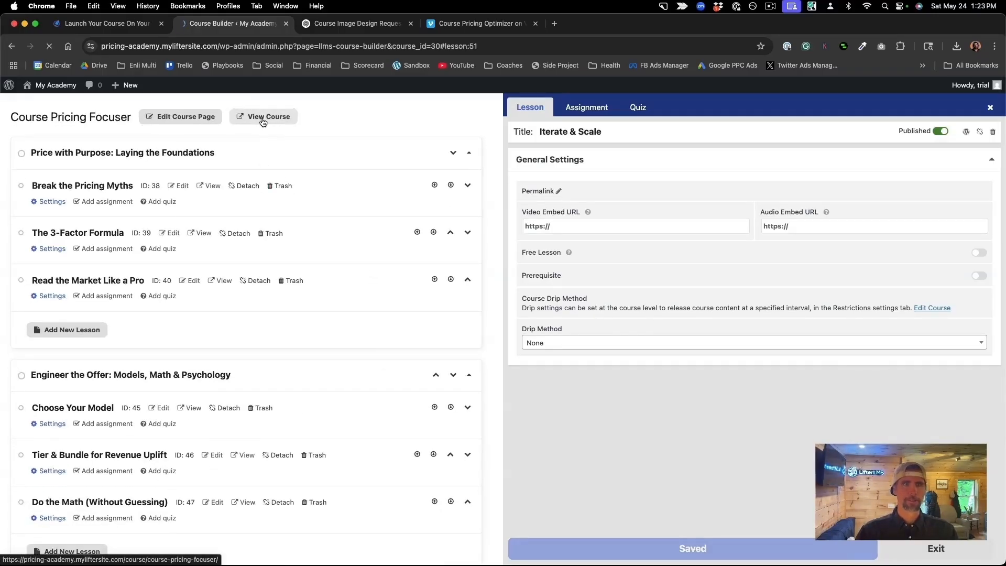
{"action": "scroll", "coordinate": [500, 404], "scroll_direction": "down", "scroll_amount": 5}
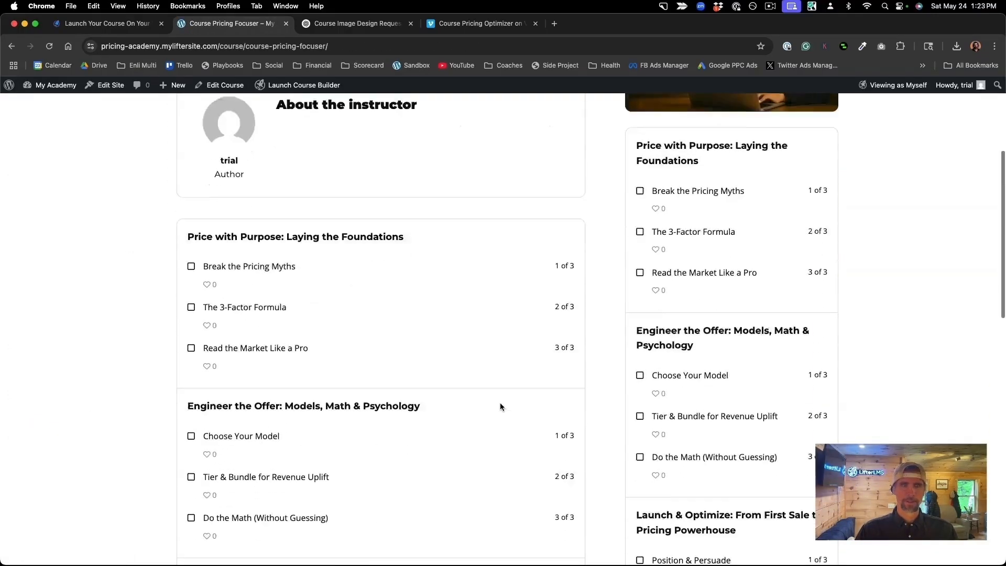
{"action": "scroll", "coordinate": [456, 475], "scroll_direction": "down", "scroll_amount": 4}
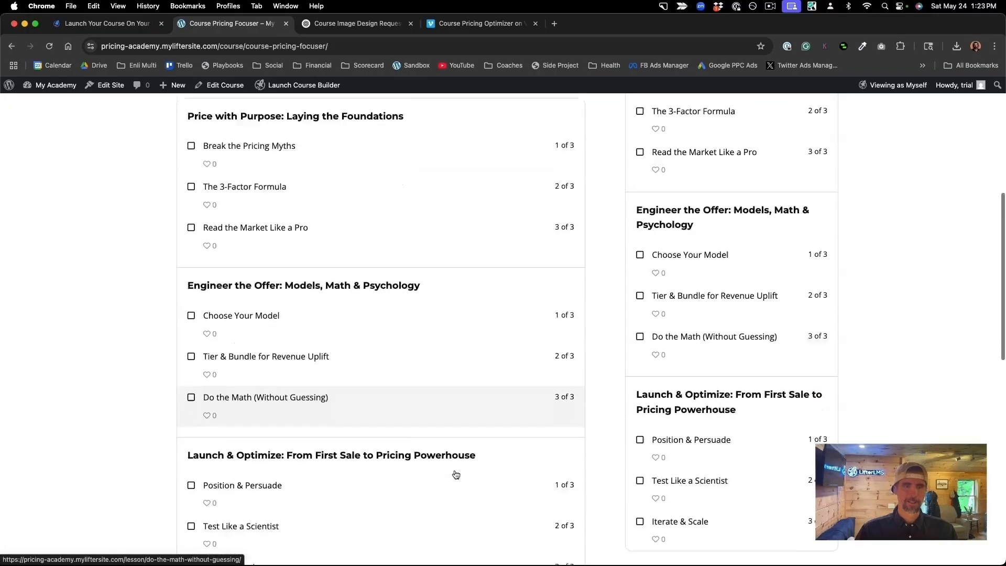
{"action": "scroll", "coordinate": [417, 125], "scroll_direction": "up", "scroll_amount": 3}
{"action": "scroll", "coordinate": [417, 125], "scroll_direction": "up", "scroll_amount": 3}
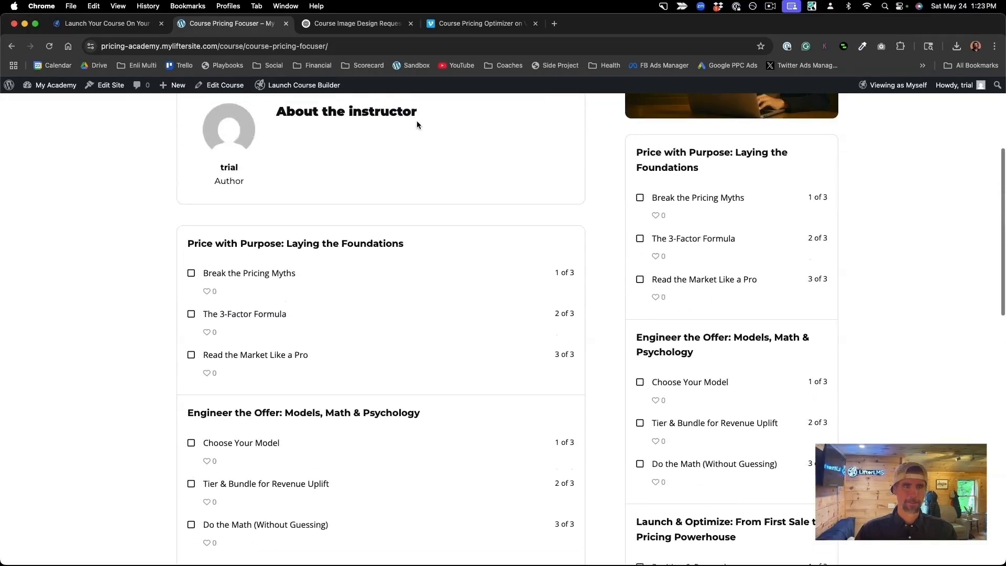
{"action": "left_click", "coordinate": [266, 298]}
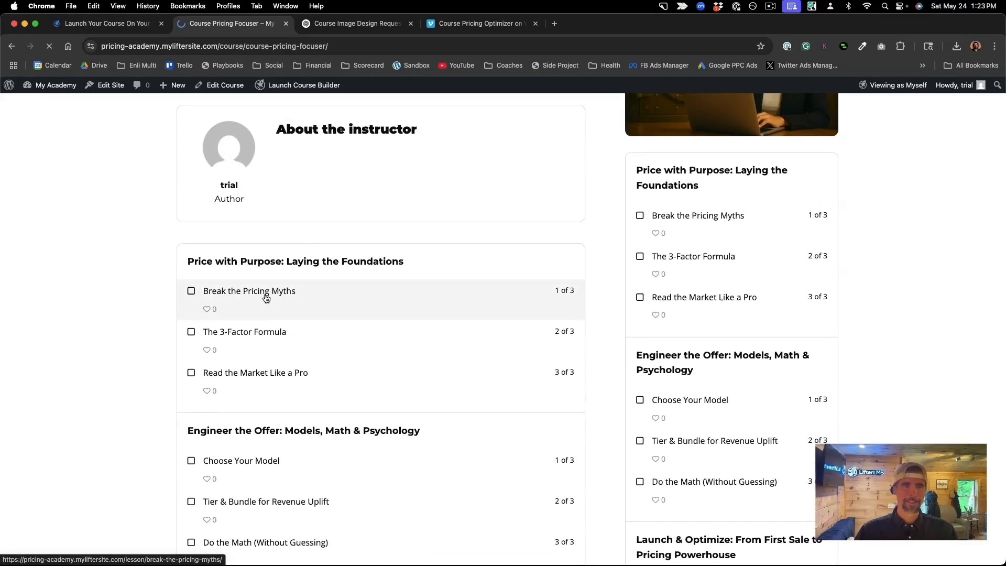
{"action": "scroll", "coordinate": [442, 341], "scroll_direction": "down", "scroll_amount": 1}
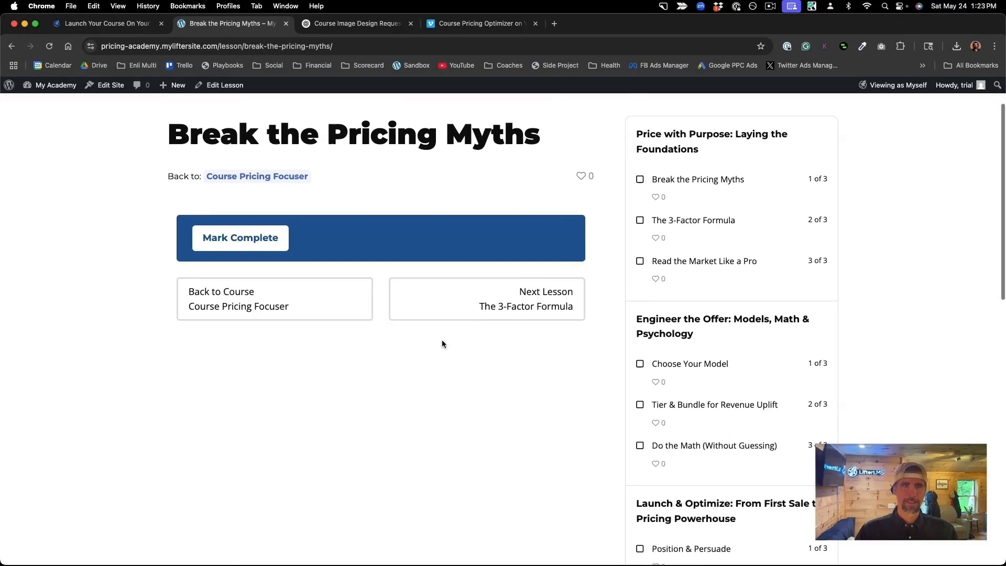
{"action": "scroll", "coordinate": [442, 340], "scroll_direction": "up", "scroll_amount": 1}
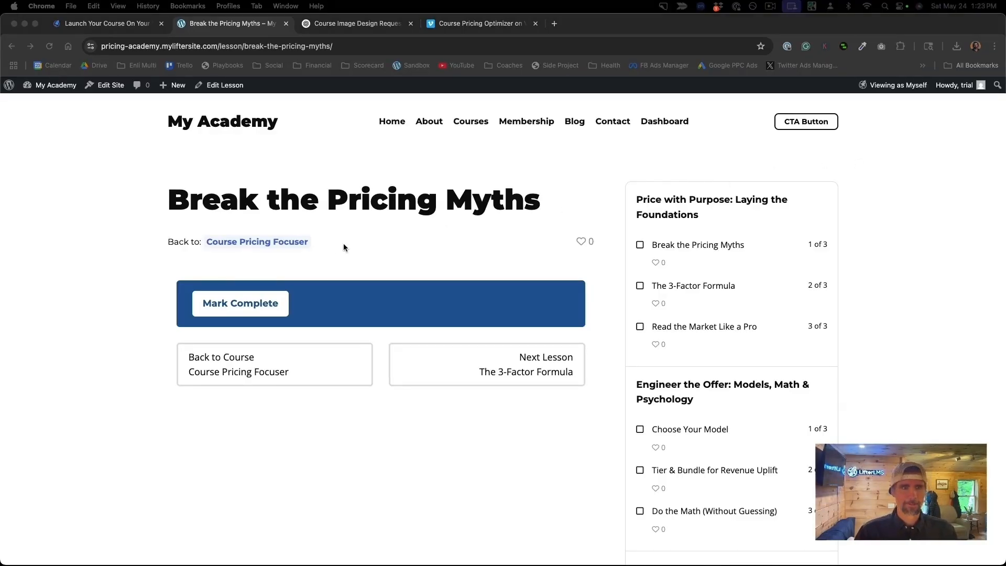
Edit the "Break the Pricing Myths" lesson, paste the prepared lesson text below its title, and save the lesson.
{"action": "left_click", "coordinate": [226, 88]}
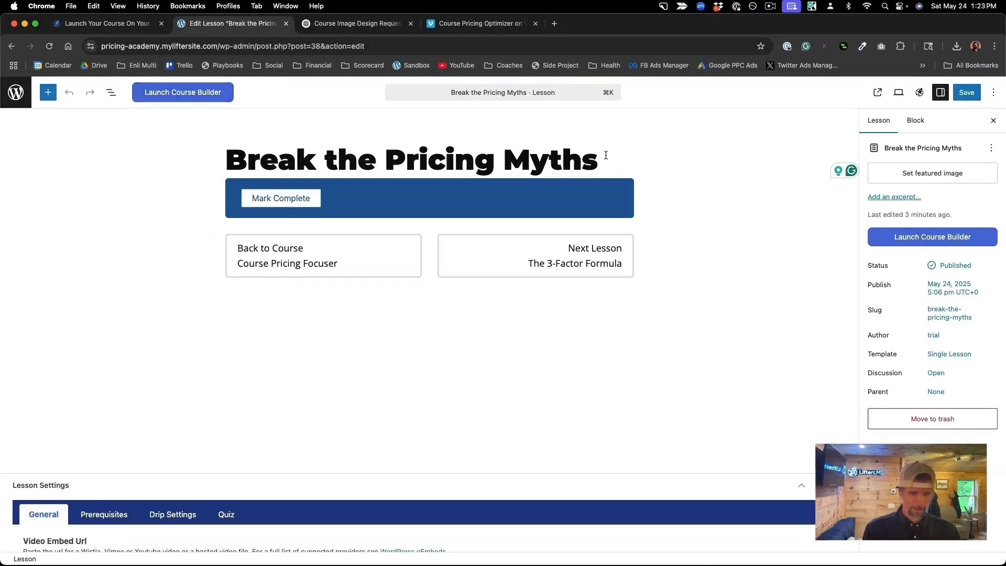
{"action": "key", "text": "Return"}
{"action": "key", "text": "super+v"}
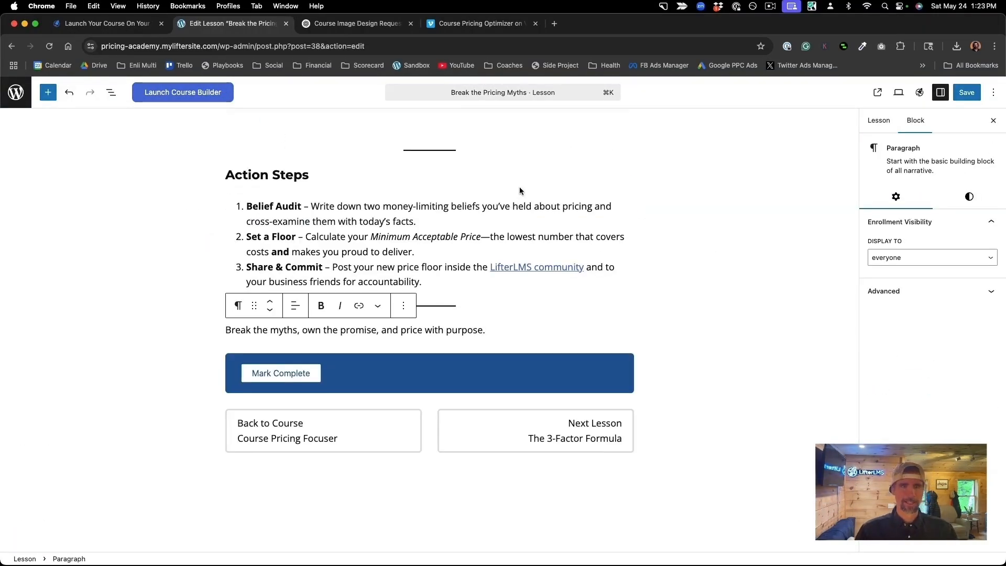
{"action": "scroll", "coordinate": [520, 187], "scroll_direction": "up", "scroll_amount": 4}
{"action": "scroll", "coordinate": [520, 187], "scroll_direction": "up", "scroll_amount": 20}
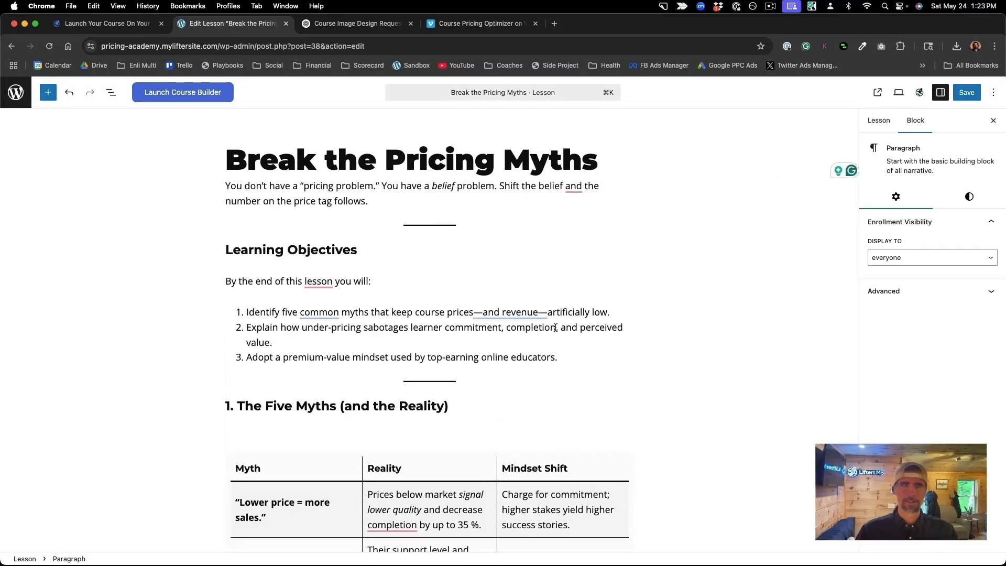
{"action": "left_click", "coordinate": [968, 92]}
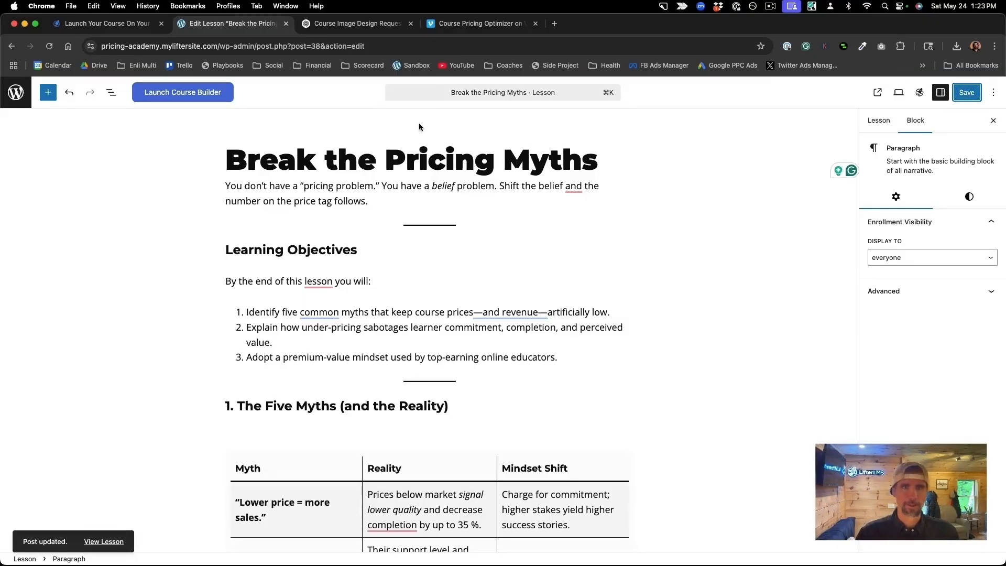
Switch to Vimeo and copy the link of the "Break the Pricing Myths" video in the Course Pricing Optimizer folder.
{"action": "left_click", "coordinate": [463, 24]}
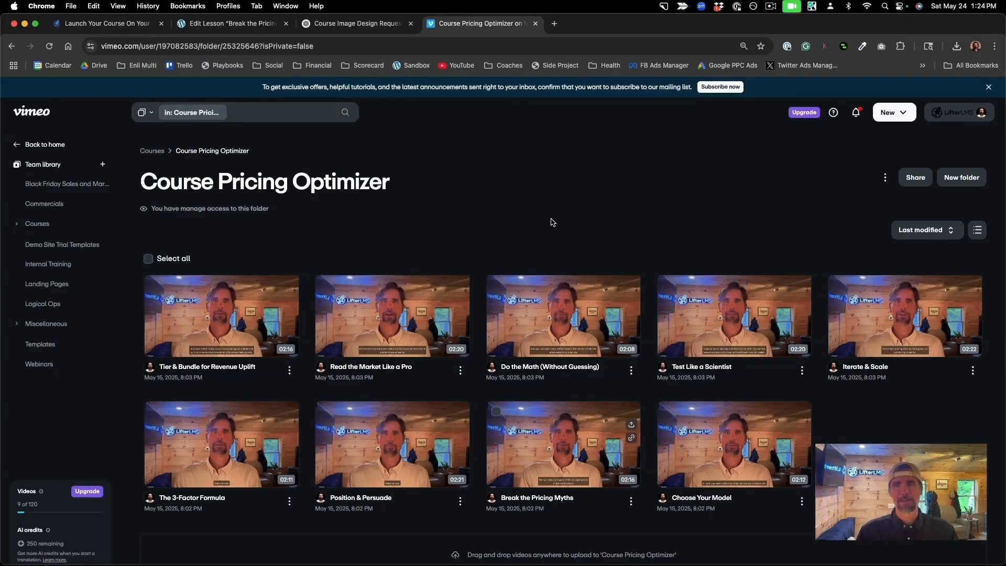
{"action": "scroll", "coordinate": [587, 294], "scroll_direction": "down", "scroll_amount": 2}
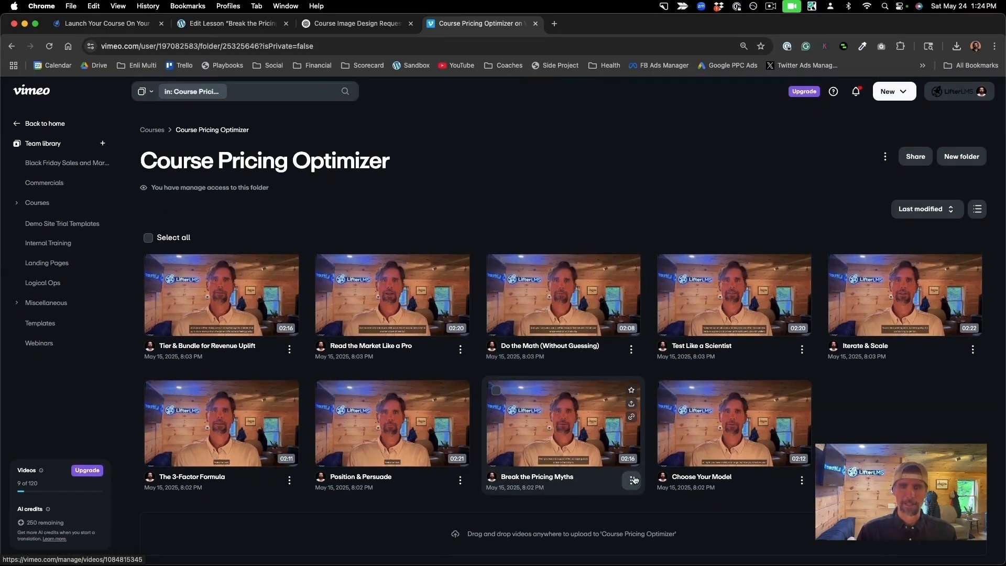
{"action": "left_click", "coordinate": [632, 481]}
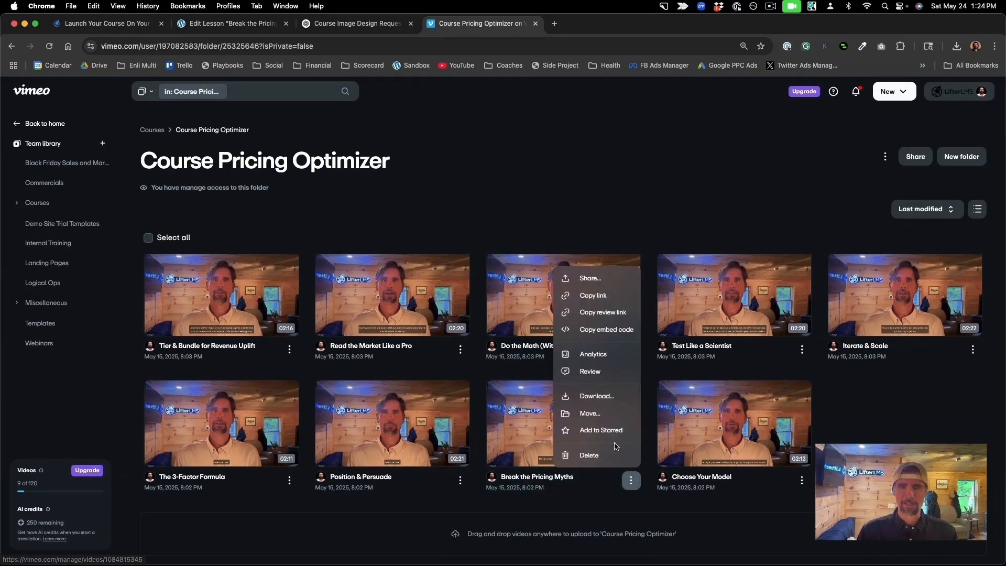
{"action": "left_click", "coordinate": [597, 302]}
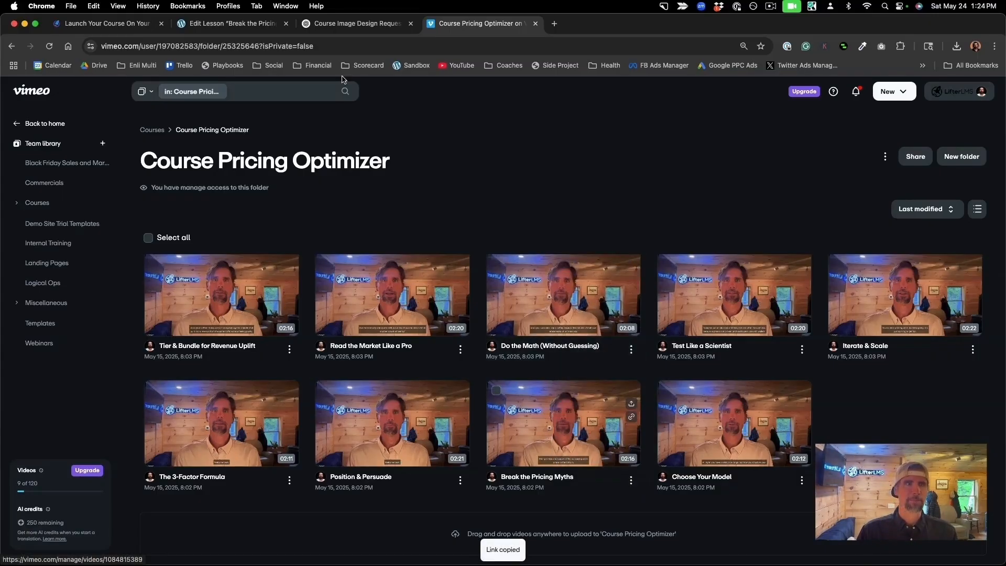
{"action": "left_click", "coordinate": [248, 27]}
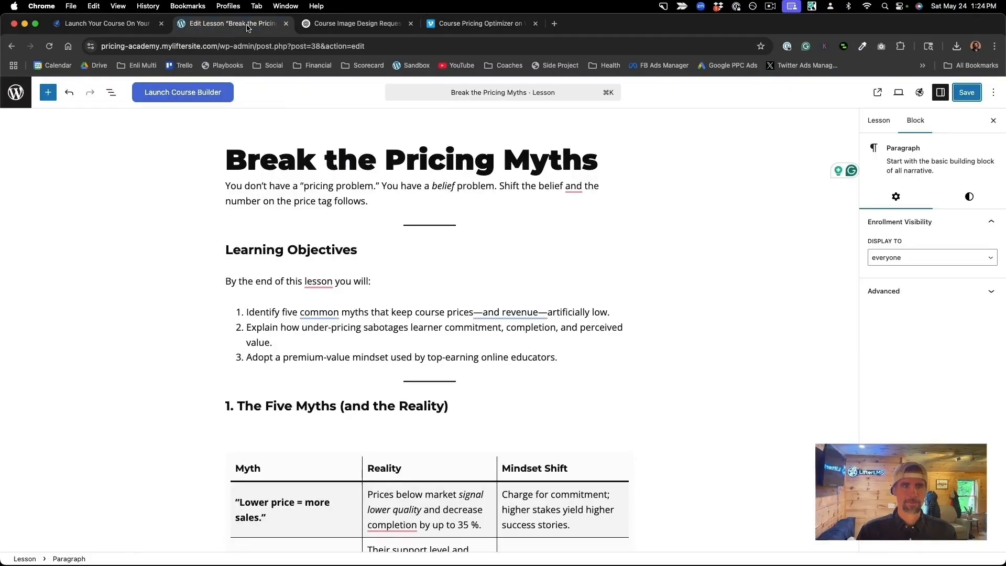
{"action": "left_click", "coordinate": [965, 98]}
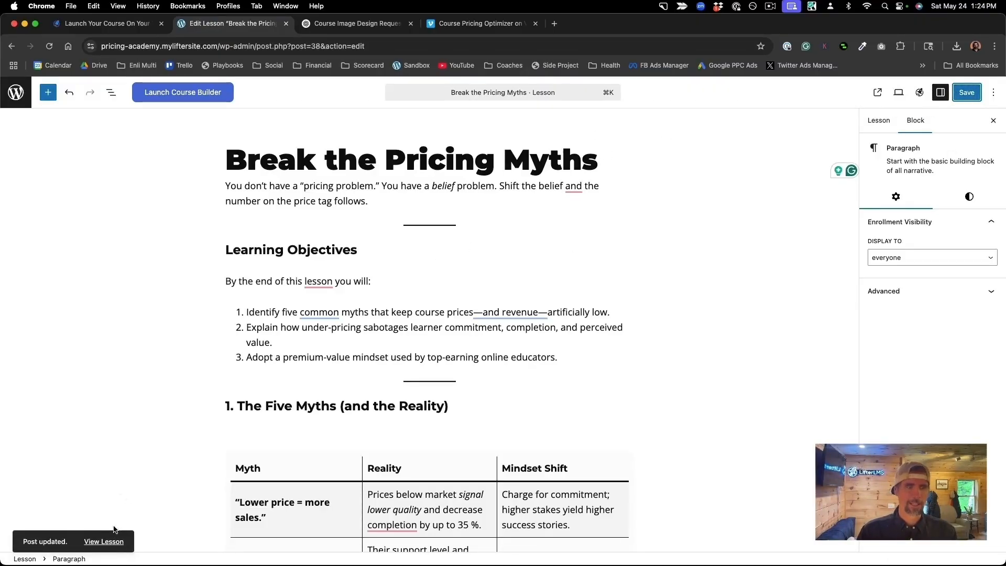
{"action": "left_click", "coordinate": [169, 100]}
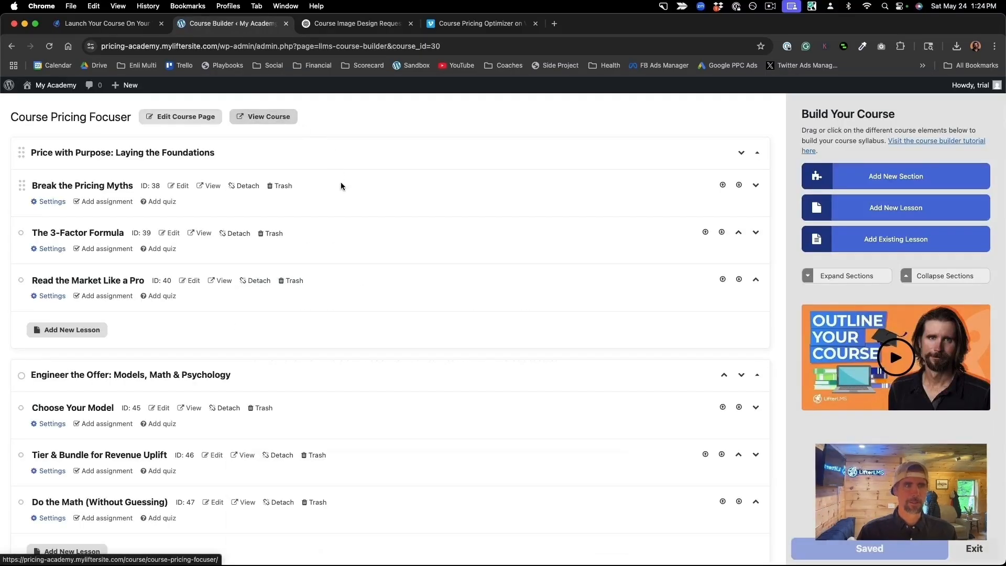
{"action": "left_click", "coordinate": [45, 202]}
{"action": "left_click", "coordinate": [559, 225]}
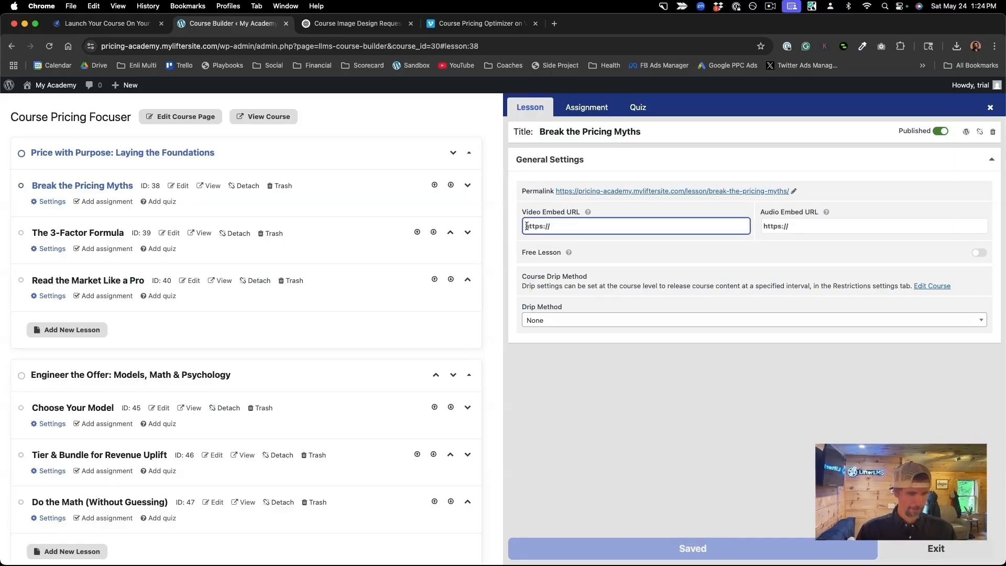
{"action": "key", "text": "super+v"}
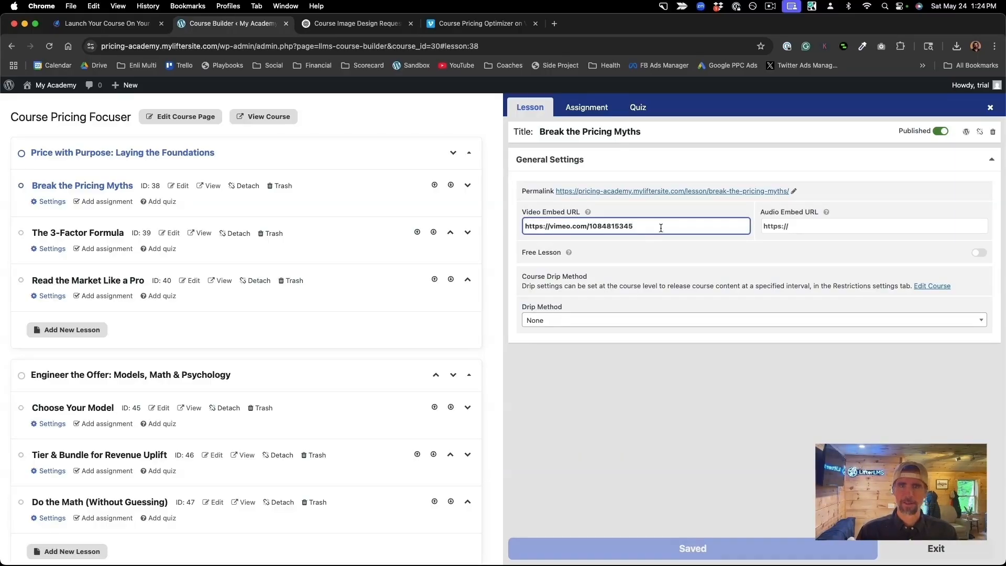
{"action": "left_click", "coordinate": [663, 404]}
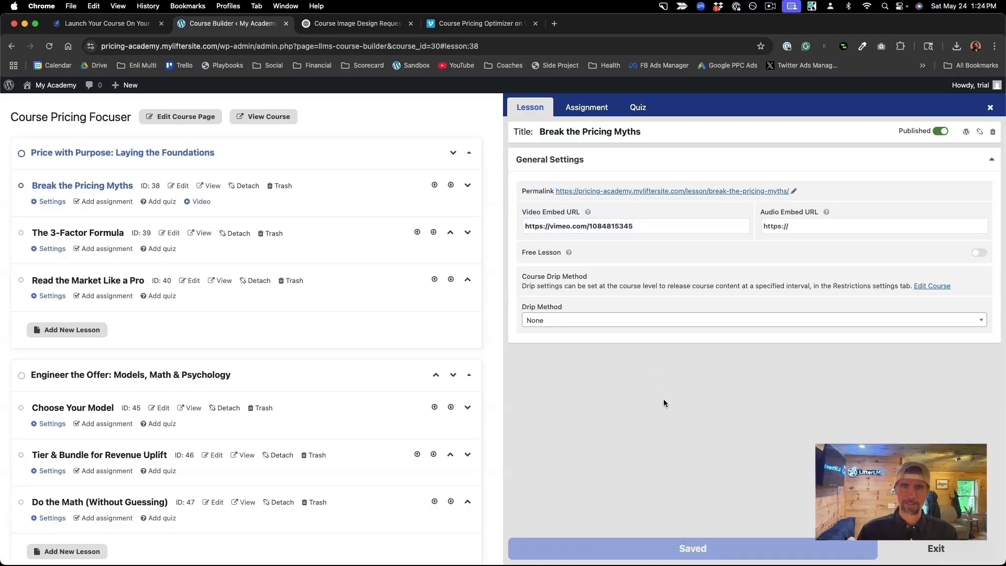
{"action": "left_click", "coordinate": [671, 551]}
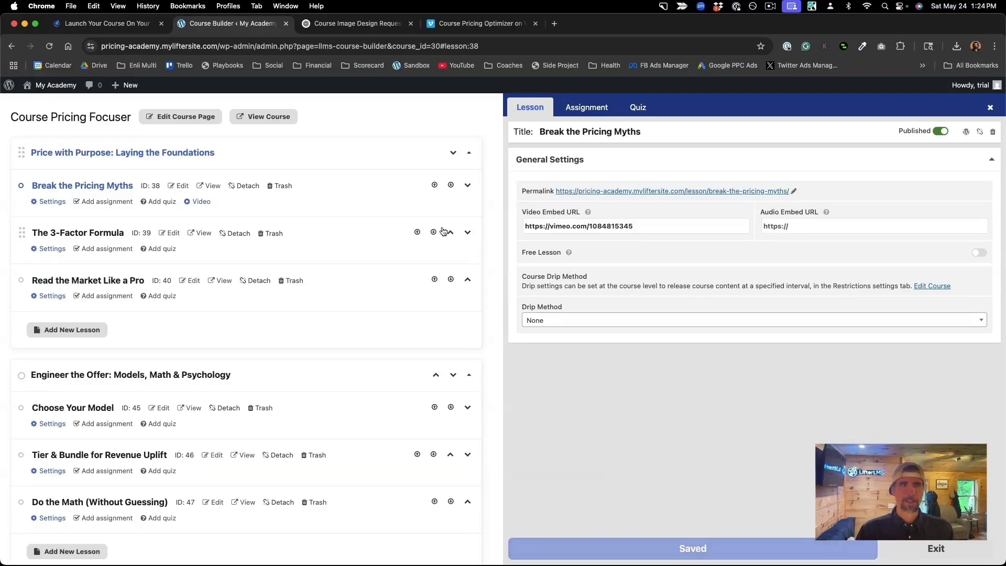
View the published course and examine the "Break the Pricing Myths" lesson page, including its embedded video, text and tables.
{"action": "left_click", "coordinate": [282, 119]}
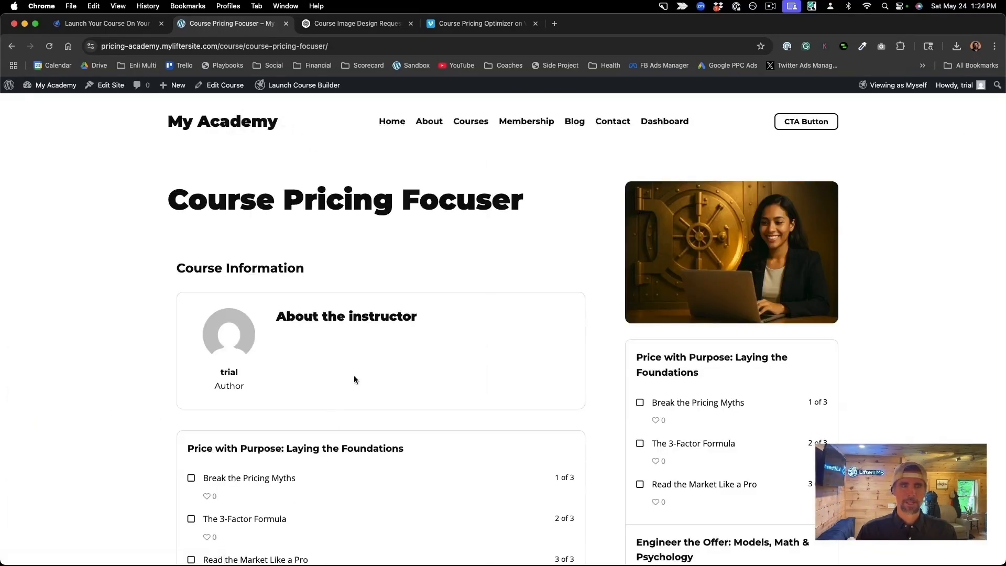
{"action": "scroll", "coordinate": [316, 455], "scroll_direction": "down", "scroll_amount": 4}
{"action": "left_click", "coordinate": [299, 358]}
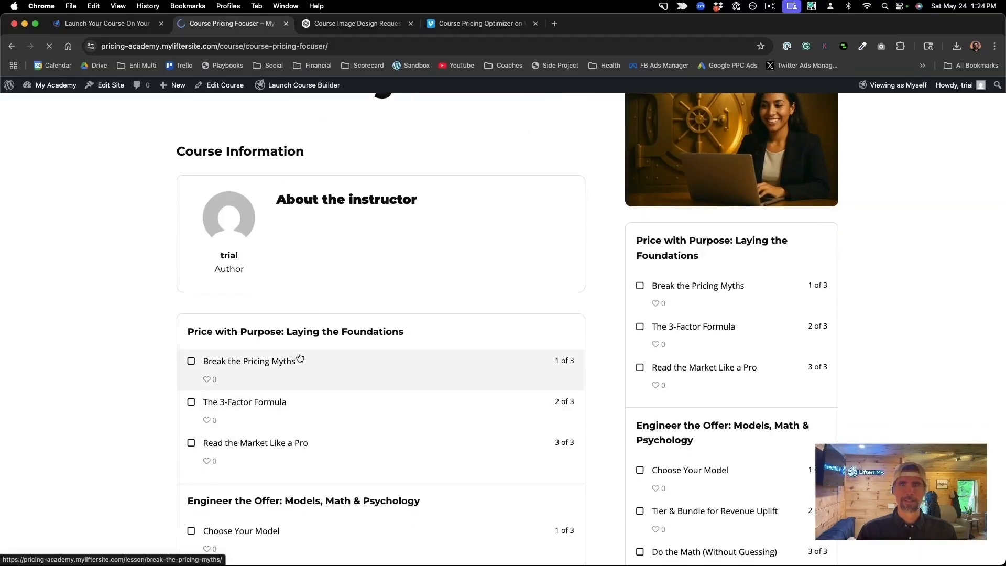
{"action": "scroll", "coordinate": [341, 345], "scroll_direction": "down", "scroll_amount": 3}
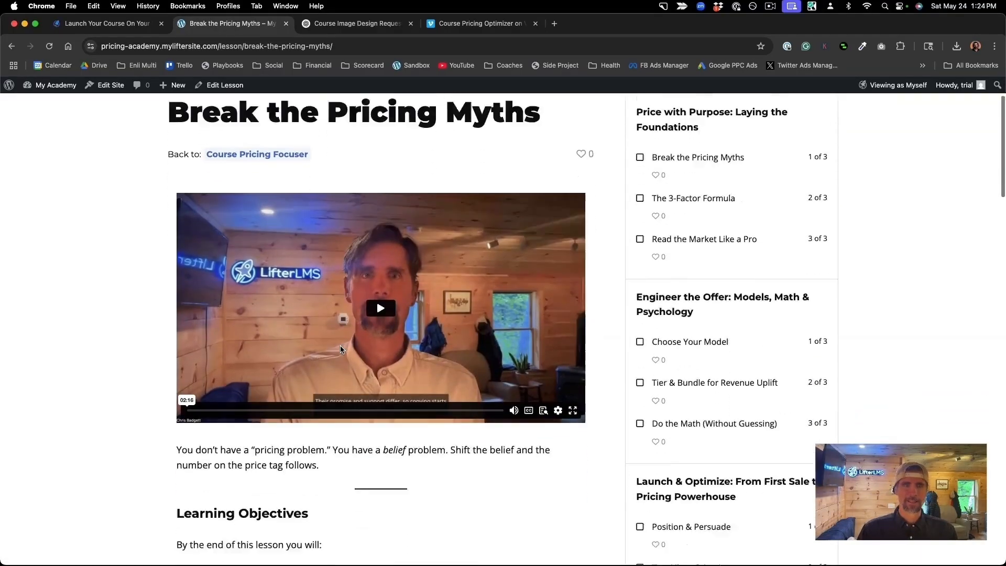
{"action": "scroll", "coordinate": [340, 344], "scroll_direction": "down", "scroll_amount": 2}
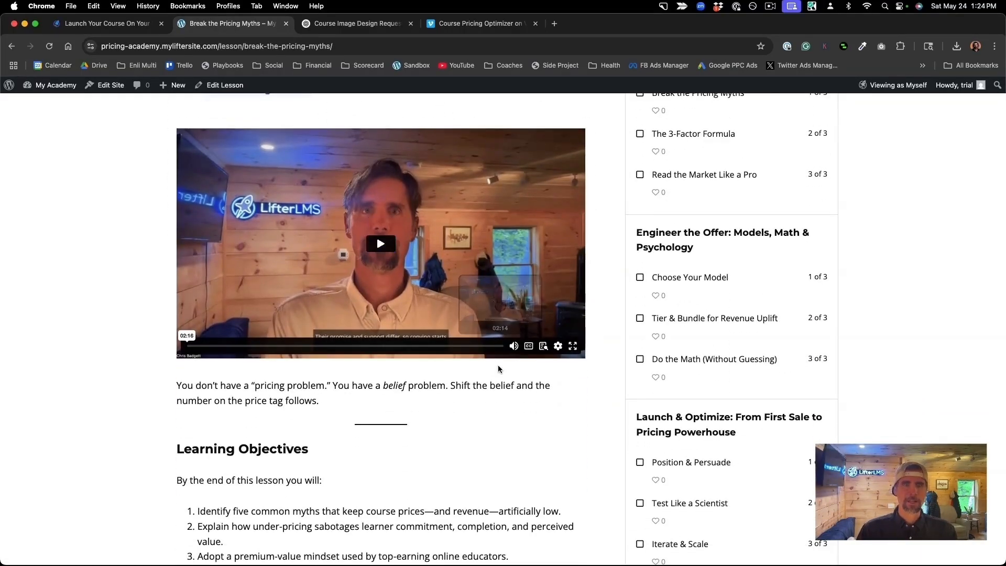
{"action": "scroll", "coordinate": [498, 369], "scroll_direction": "down", "scroll_amount": 15}
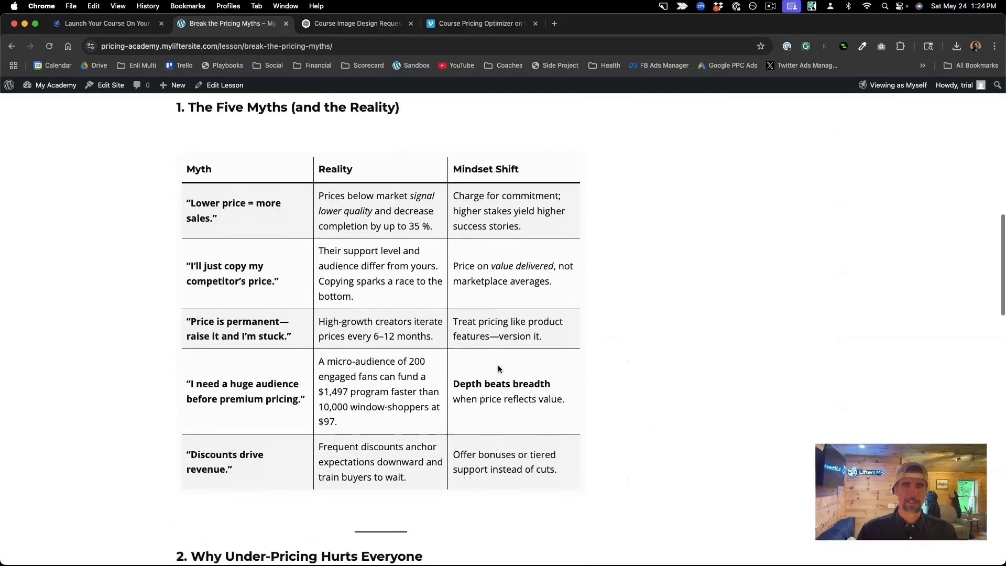
{"action": "scroll", "coordinate": [498, 369], "scroll_direction": "down", "scroll_amount": 15}
{"action": "scroll", "coordinate": [498, 365], "scroll_direction": "up", "scroll_amount": 5}
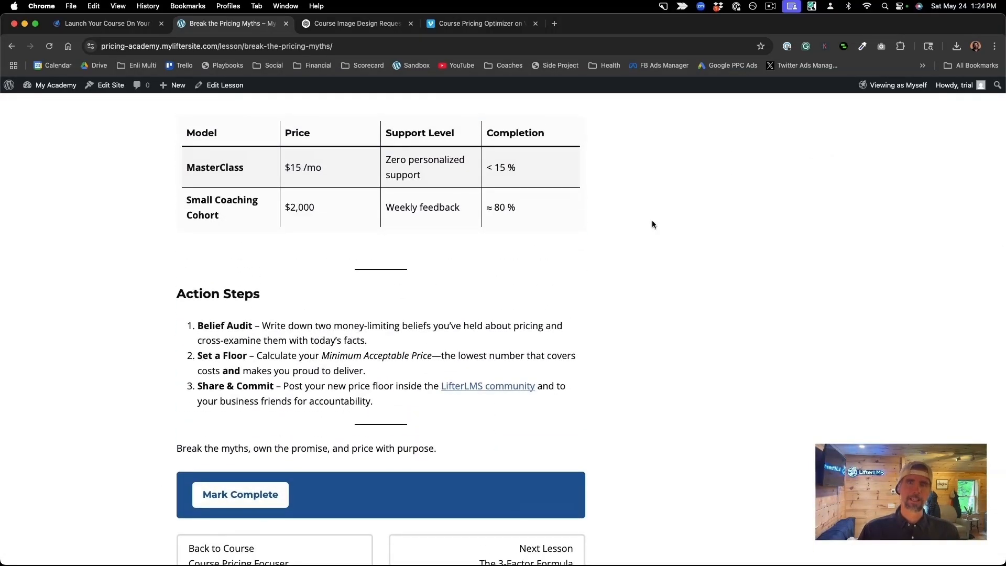
{"action": "scroll", "coordinate": [652, 223], "scroll_direction": "up", "scroll_amount": 20}
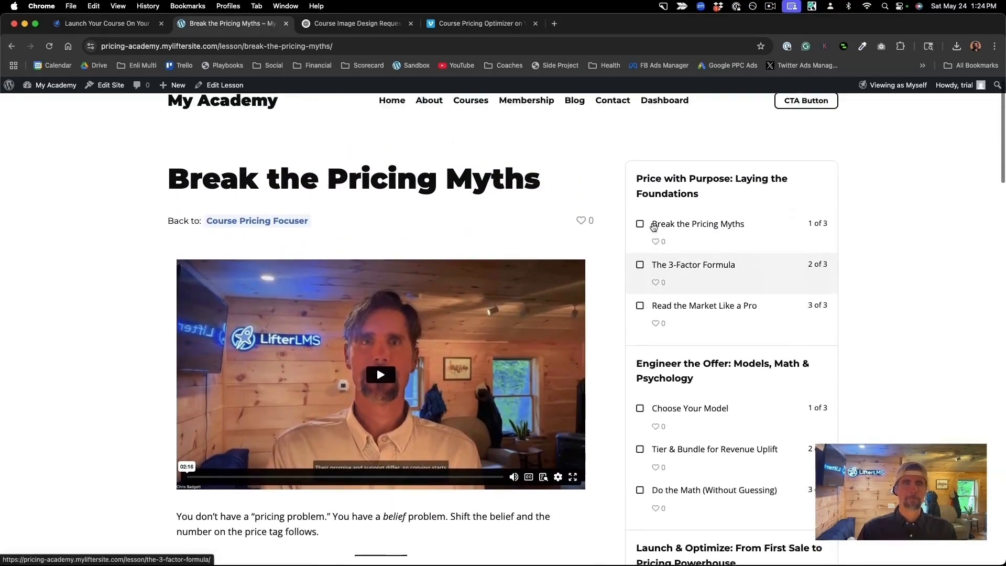
{"action": "scroll", "coordinate": [654, 226], "scroll_direction": "up", "scroll_amount": 1}
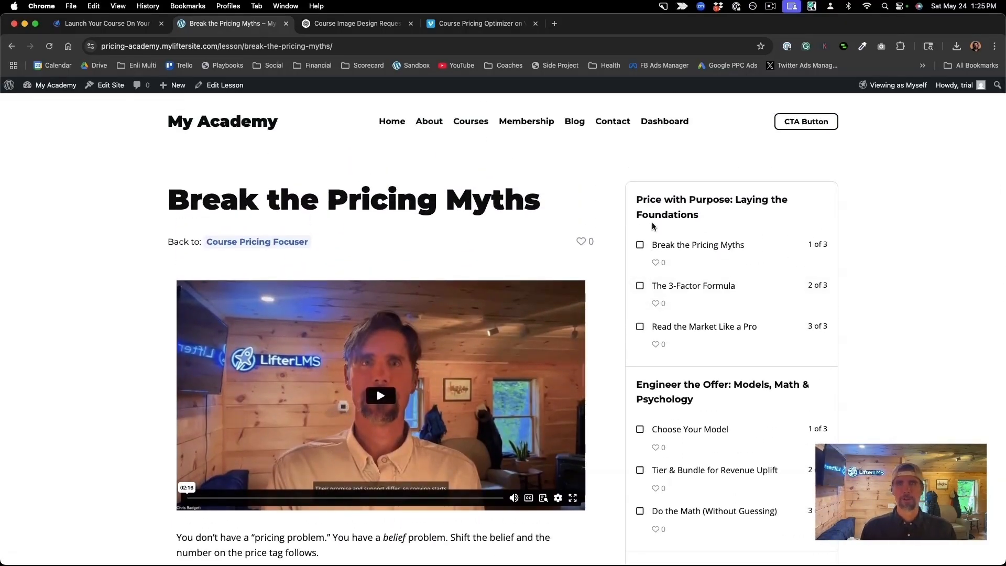
Examine the published "Break the Pricing Myths" lesson page, including its learning objectives, myths table and the course syllabus beside the content.
{"action": "scroll", "coordinate": [652, 222], "scroll_direction": "down", "scroll_amount": 2}
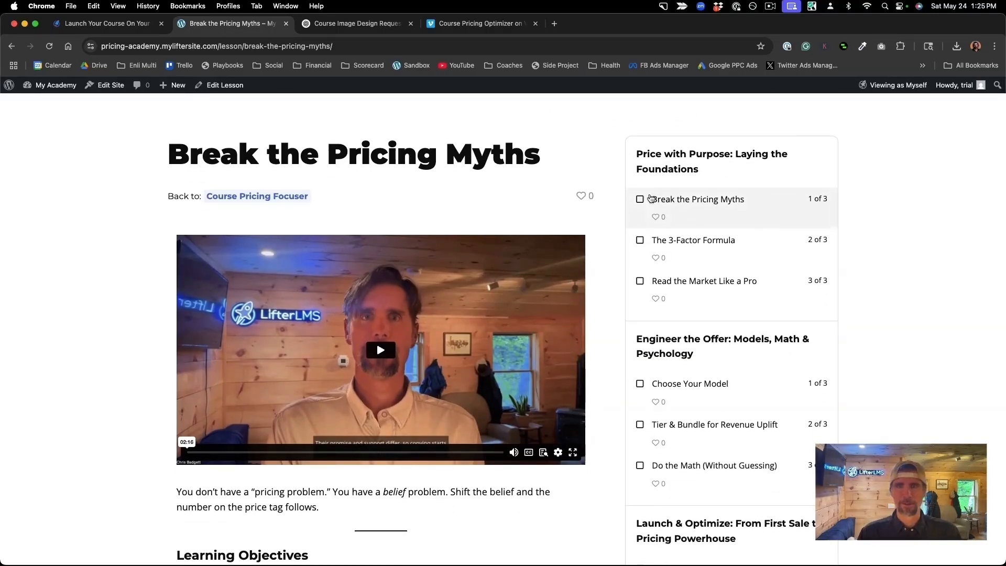
{"action": "scroll", "coordinate": [718, 359], "scroll_direction": "down", "scroll_amount": 3}
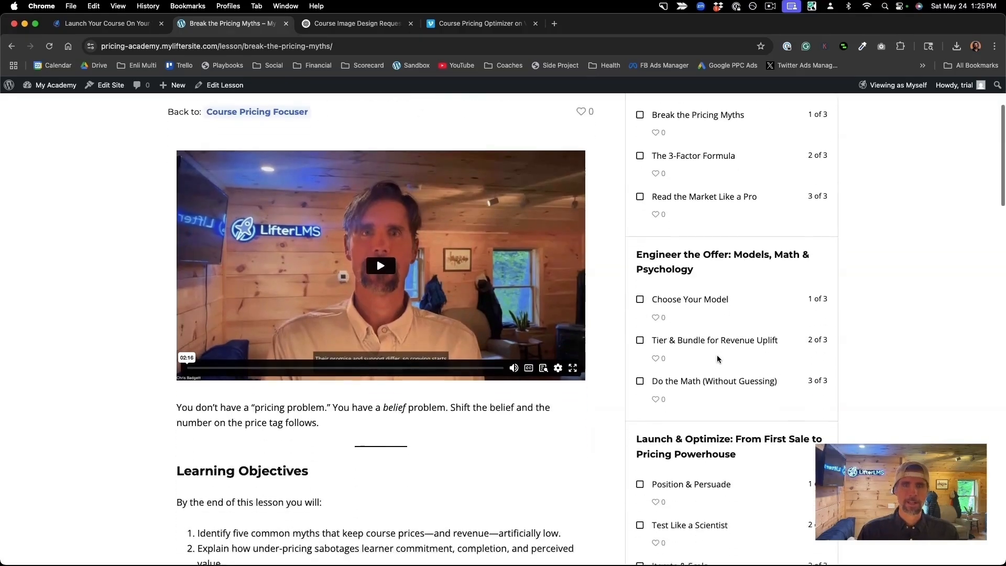
{"action": "scroll", "coordinate": [717, 357], "scroll_direction": "up", "scroll_amount": 5}
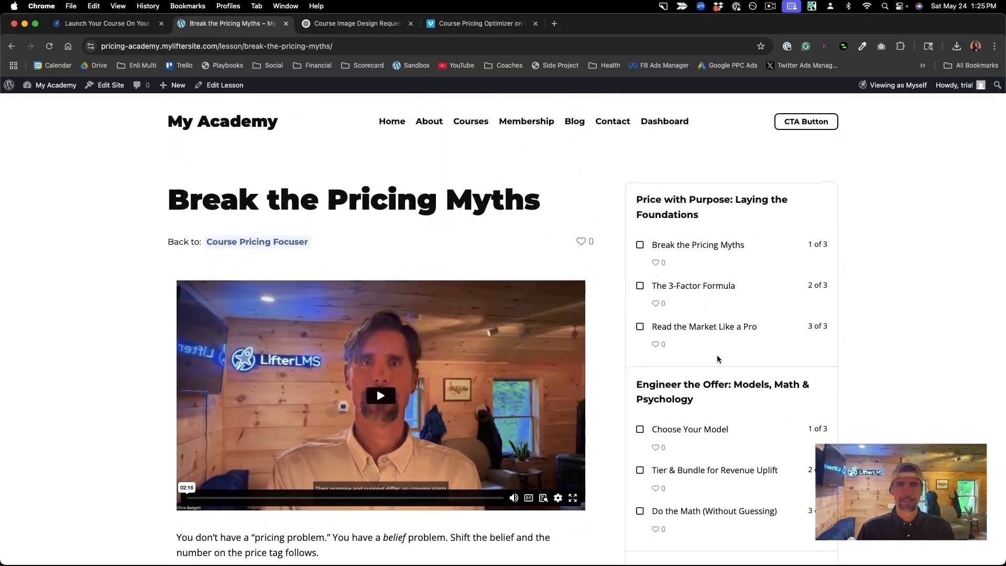
{"action": "scroll", "coordinate": [718, 357], "scroll_direction": "down", "scroll_amount": 3}
{"action": "scroll", "coordinate": [717, 358], "scroll_direction": "down", "scroll_amount": 5}
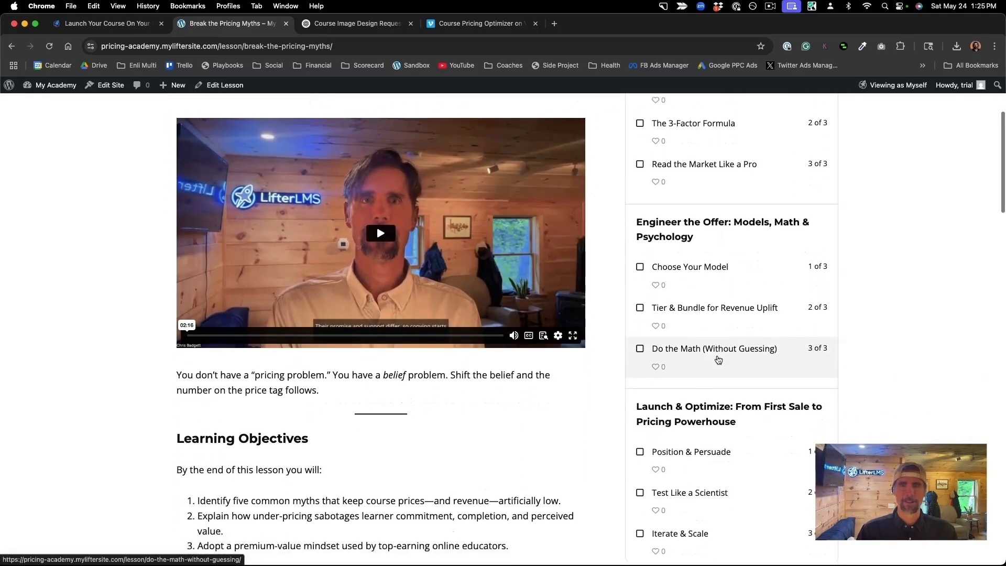
{"action": "scroll", "coordinate": [718, 359], "scroll_direction": "down", "scroll_amount": 2}
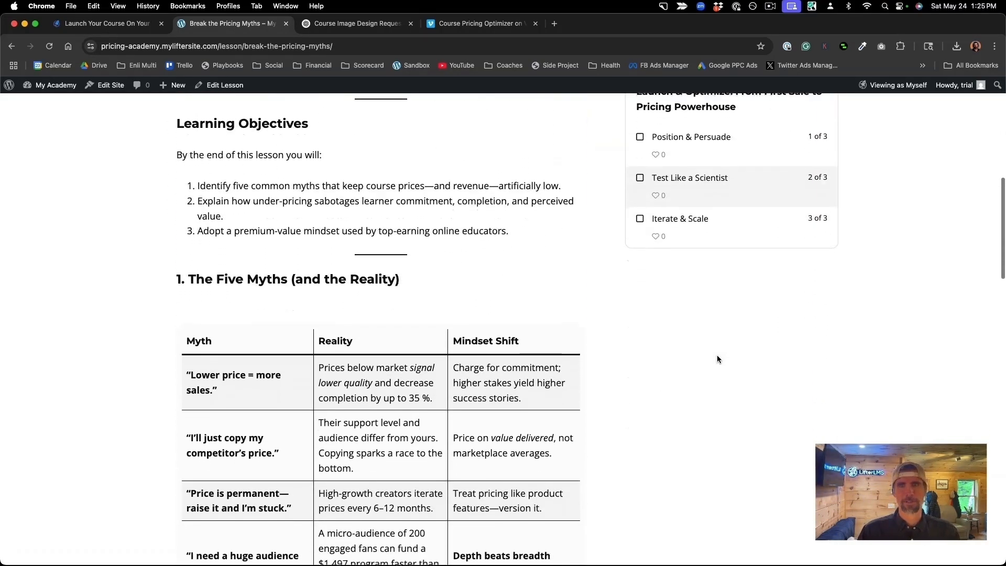
{"action": "scroll", "coordinate": [718, 359], "scroll_direction": "up", "scroll_amount": 10}
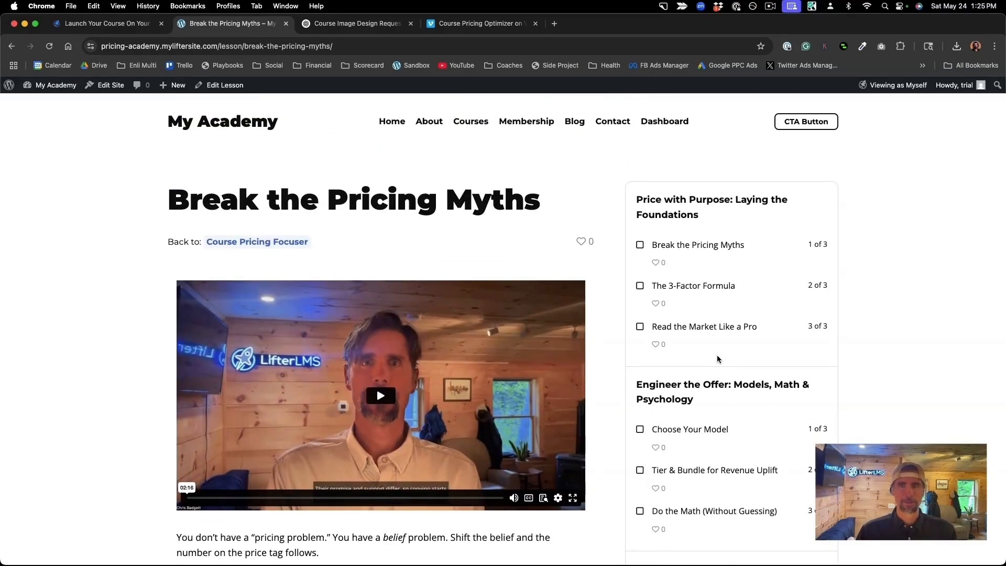
{"action": "scroll", "coordinate": [718, 357], "scroll_direction": "down", "scroll_amount": 1}
{"action": "scroll", "coordinate": [718, 357], "scroll_direction": "up", "scroll_amount": 1}
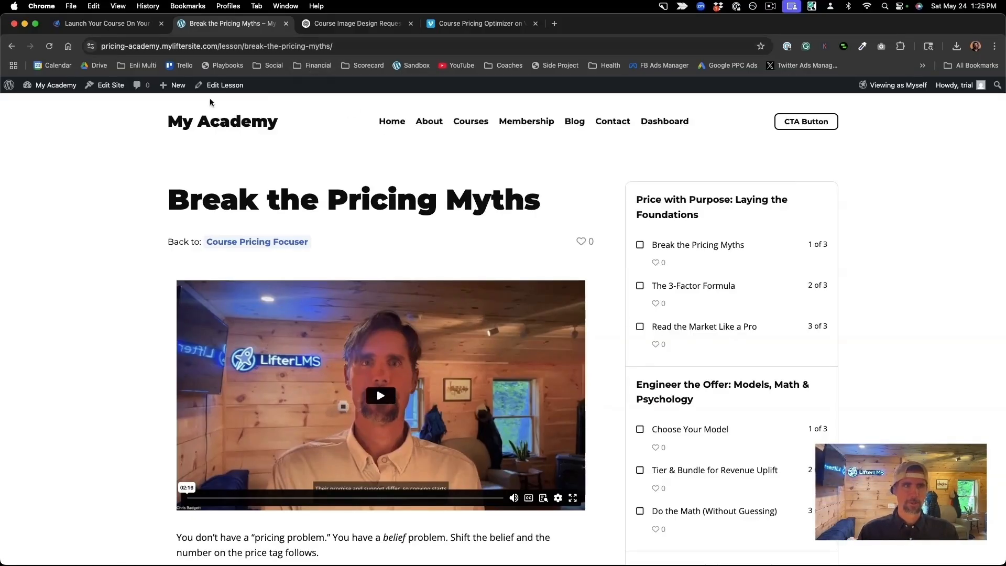
Open the Course Pricing Focuser course in the course builder and go to the video embed URL in "The 3-Factor Formula" lesson settings.
{"action": "mouse_move", "coordinate": [50, 87]}
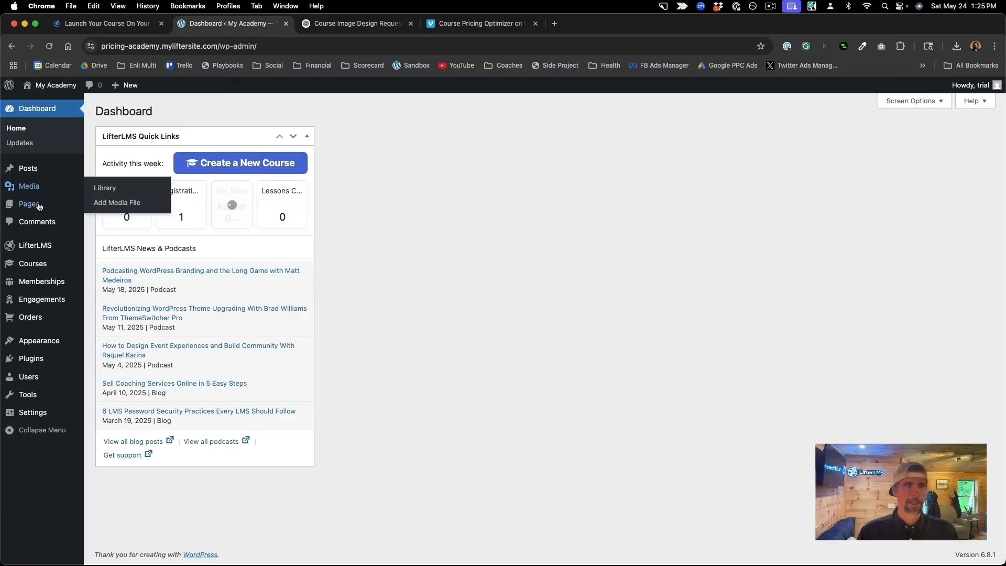
{"action": "mouse_move", "coordinate": [46, 247]}
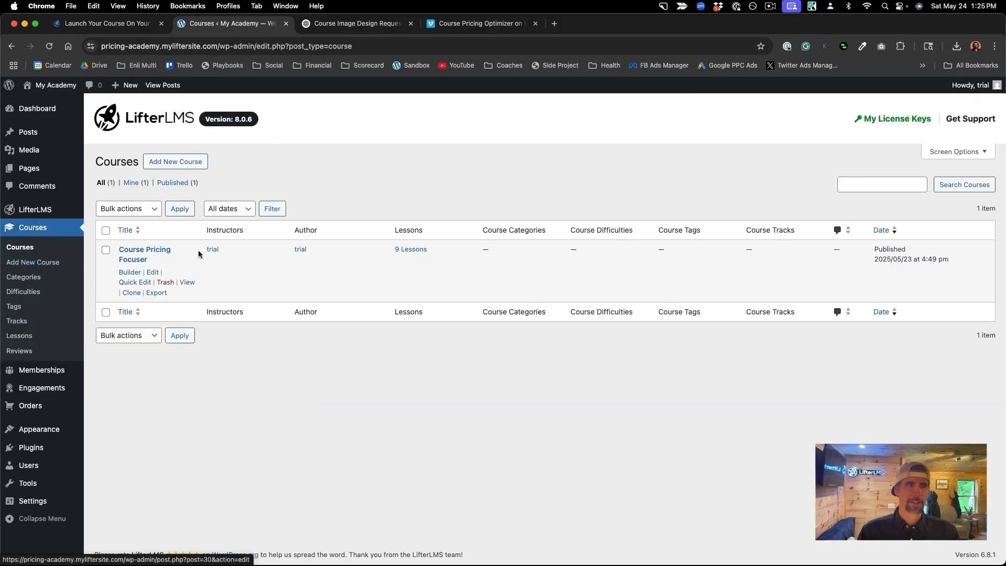
{"action": "left_click", "coordinate": [130, 273]}
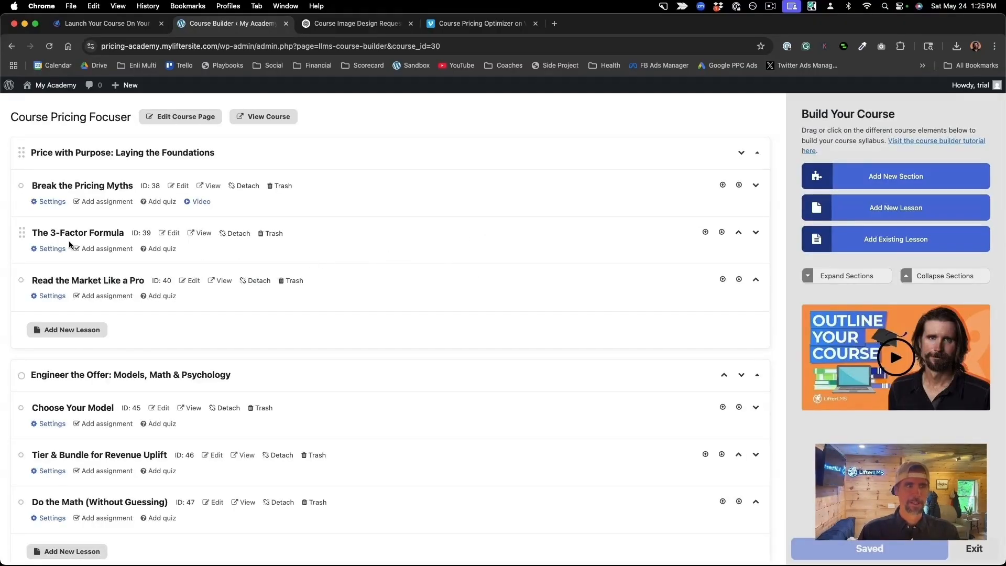
{"action": "left_click", "coordinate": [46, 249]}
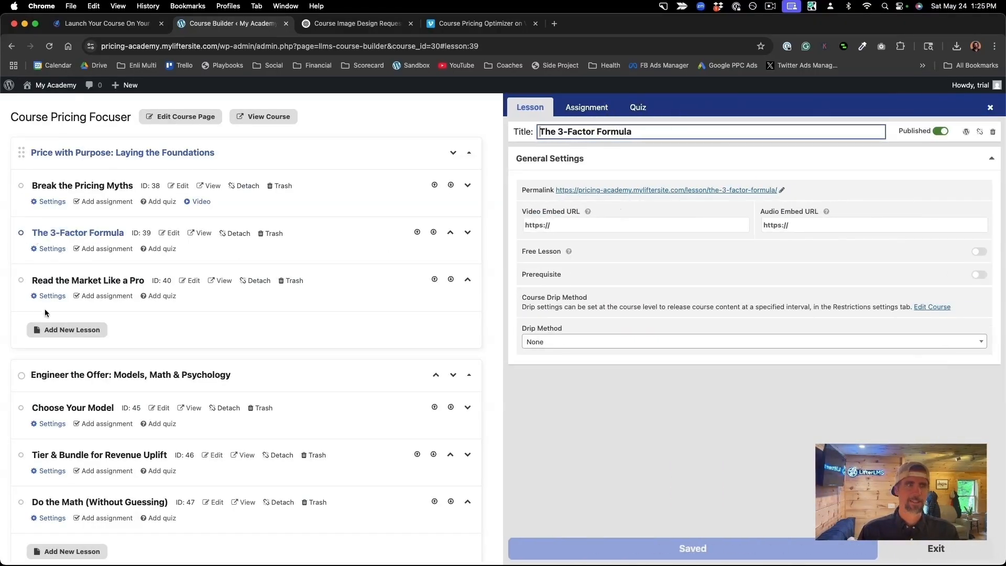
{"action": "left_click", "coordinate": [48, 297]}
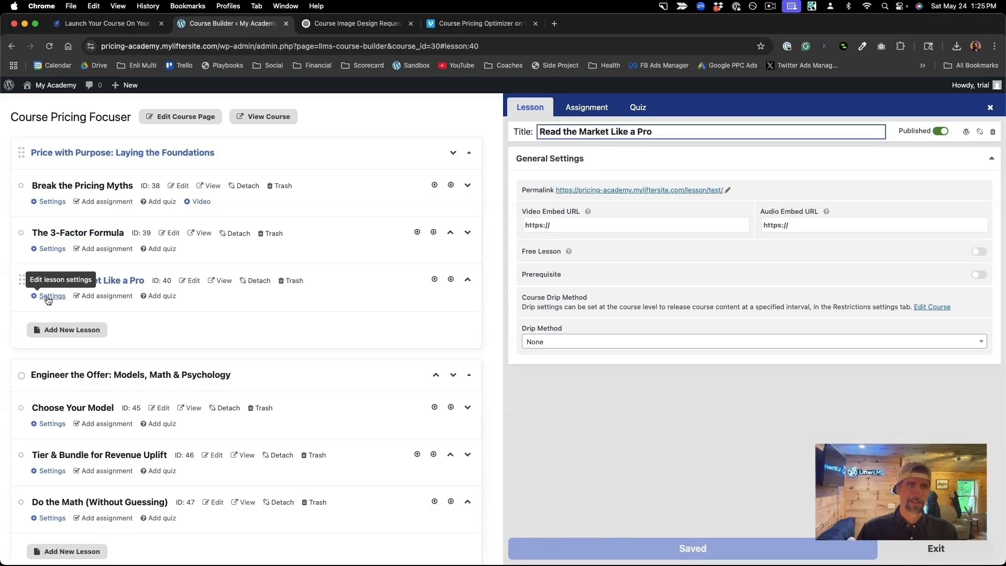
{"action": "left_click", "coordinate": [52, 250]}
{"action": "left_click", "coordinate": [563, 222]}
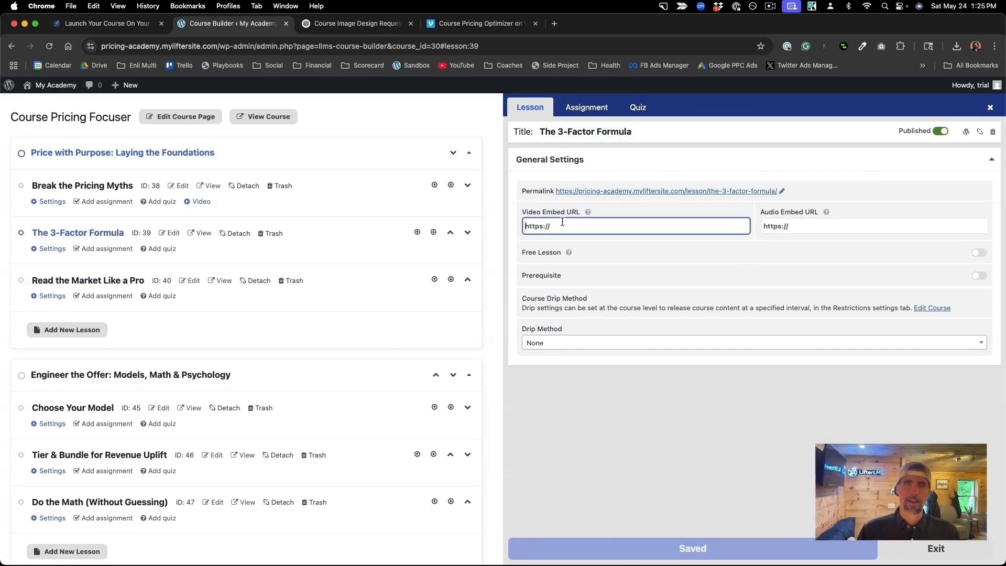
View the Course Pricing Optimizer videos in Vimeo, then open "The 3-Factor Formula" lesson in the WordPress editor and start a paragraph below its title.
{"action": "left_click", "coordinate": [475, 23]}
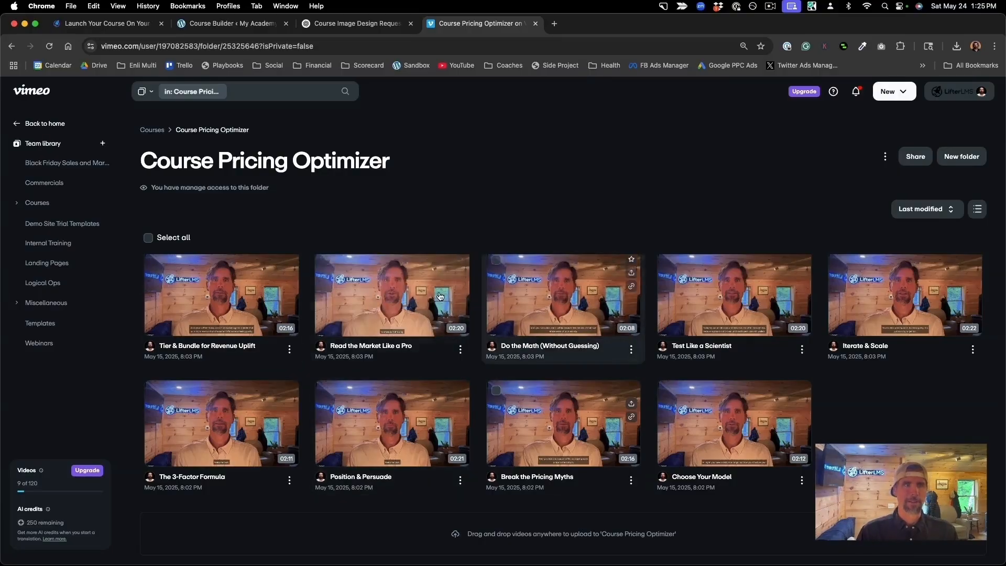
{"action": "left_click", "coordinate": [255, 26]}
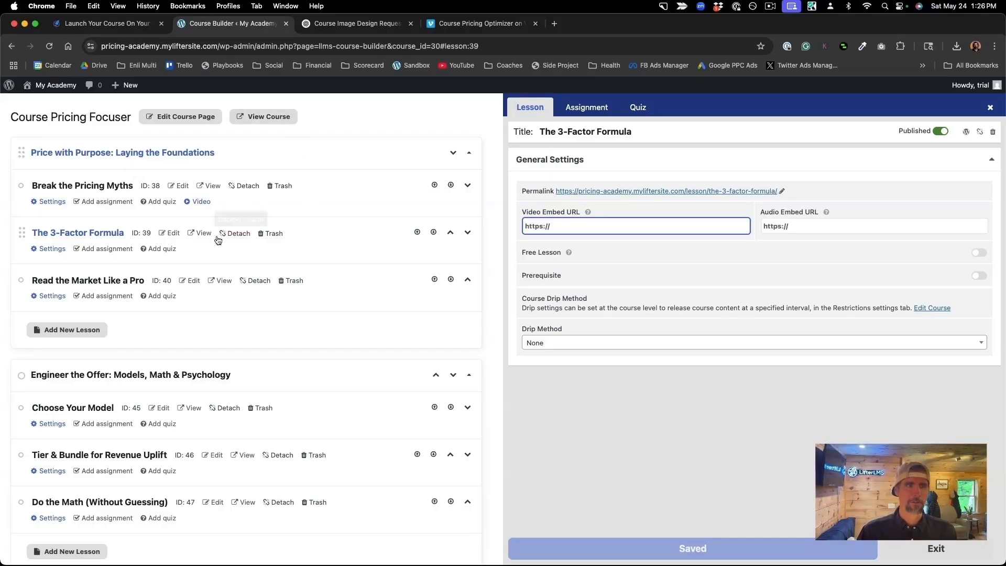
{"action": "left_click", "coordinate": [174, 234]}
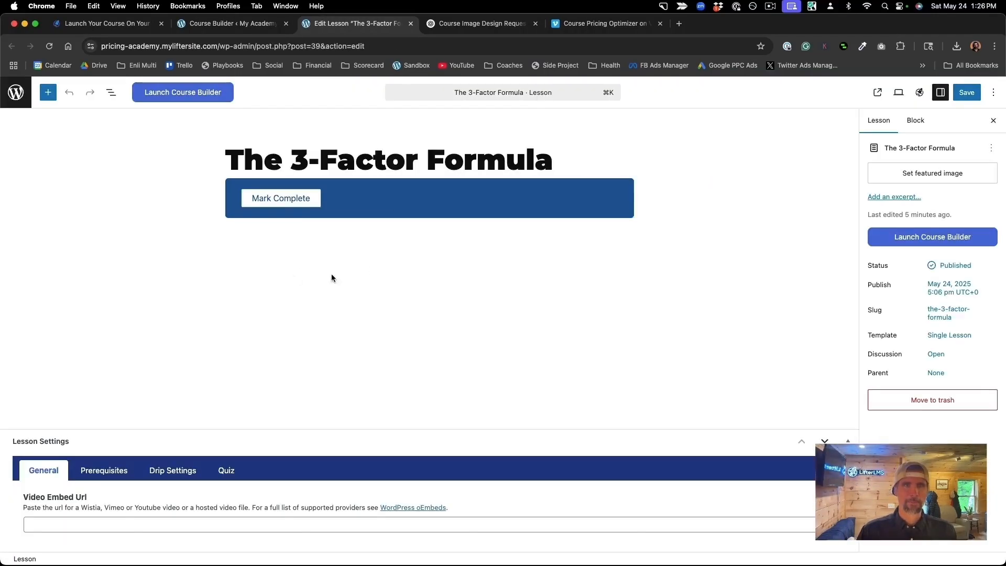
{"action": "left_click", "coordinate": [568, 160]}
{"action": "key", "text": "Return"}
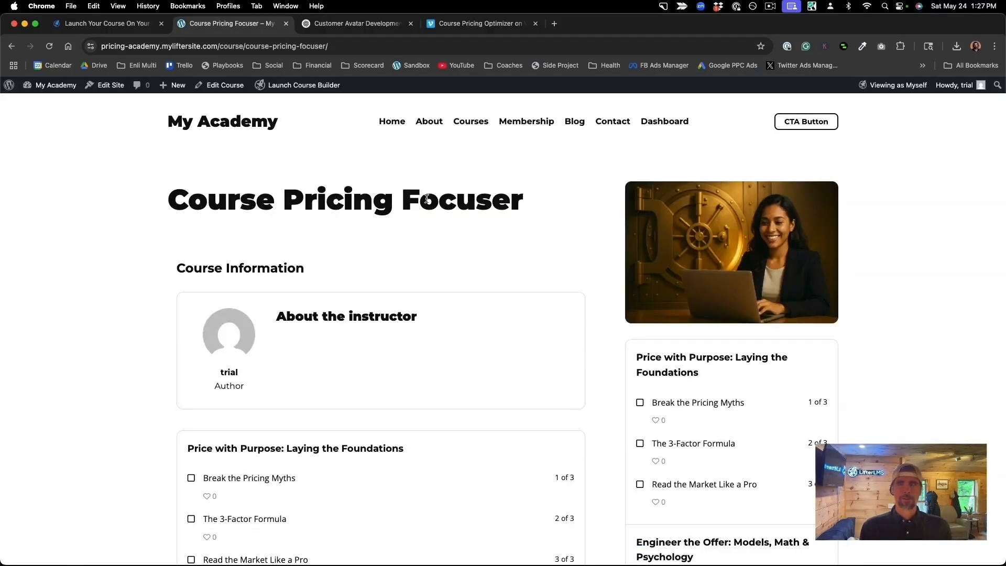
Review the published Course Pricing Focuser page and open the course for editing at its empty short description.
{"action": "scroll", "coordinate": [427, 199], "scroll_direction": "down", "scroll_amount": 6}
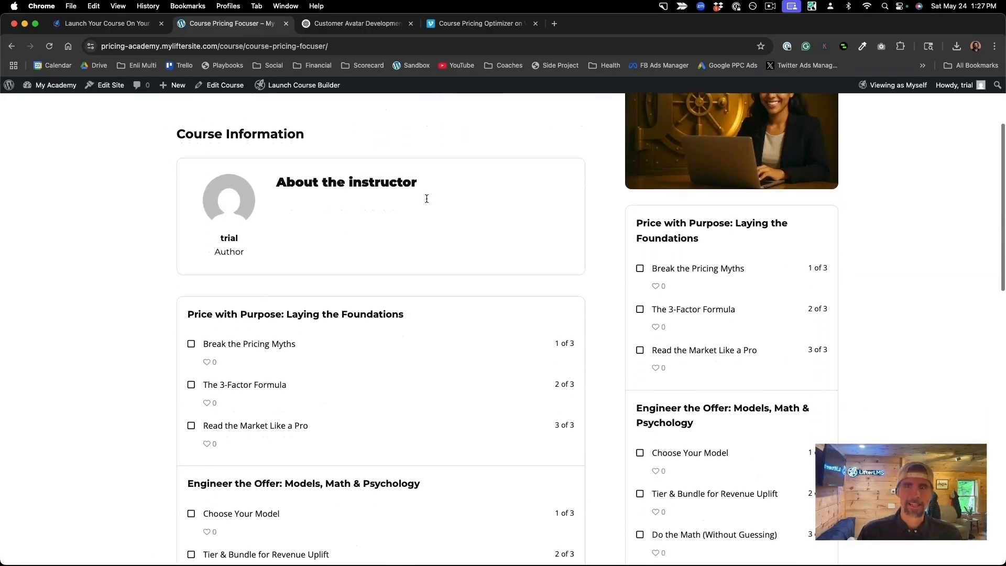
{"action": "scroll", "coordinate": [428, 203], "scroll_direction": "down", "scroll_amount": 3}
{"action": "scroll", "coordinate": [427, 203], "scroll_direction": "up", "scroll_amount": 8}
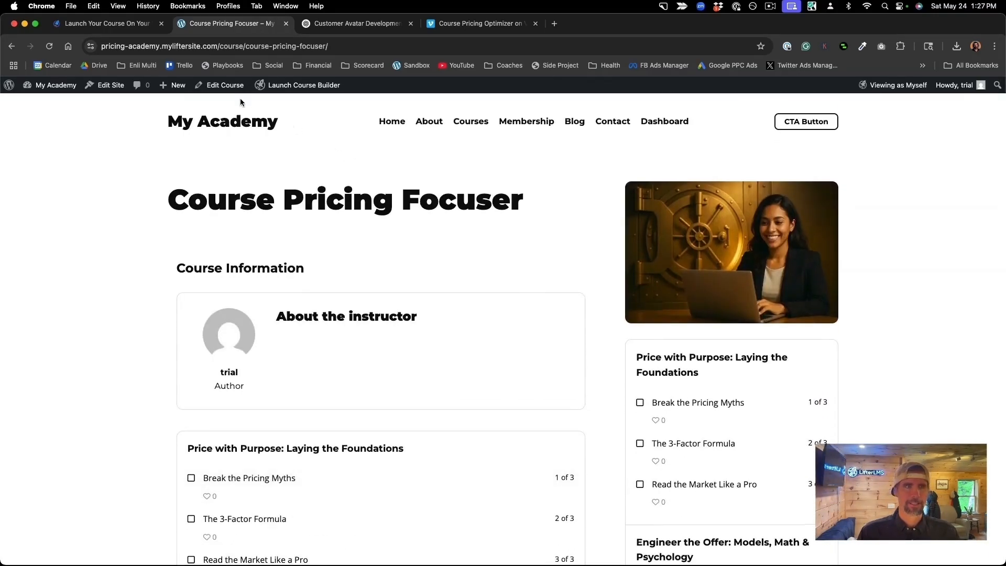
{"action": "left_click", "coordinate": [229, 91]}
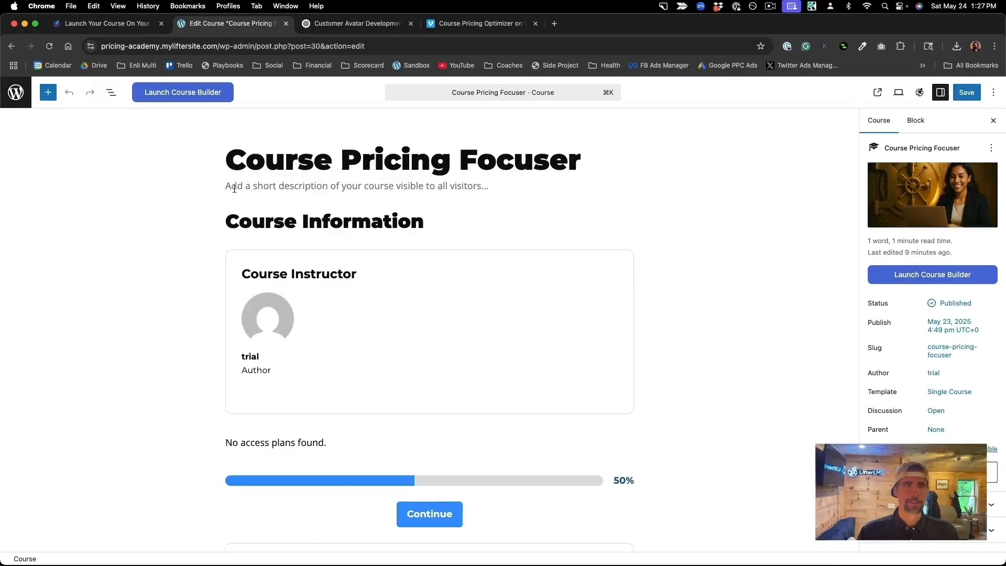
{"action": "left_click", "coordinate": [233, 187]}
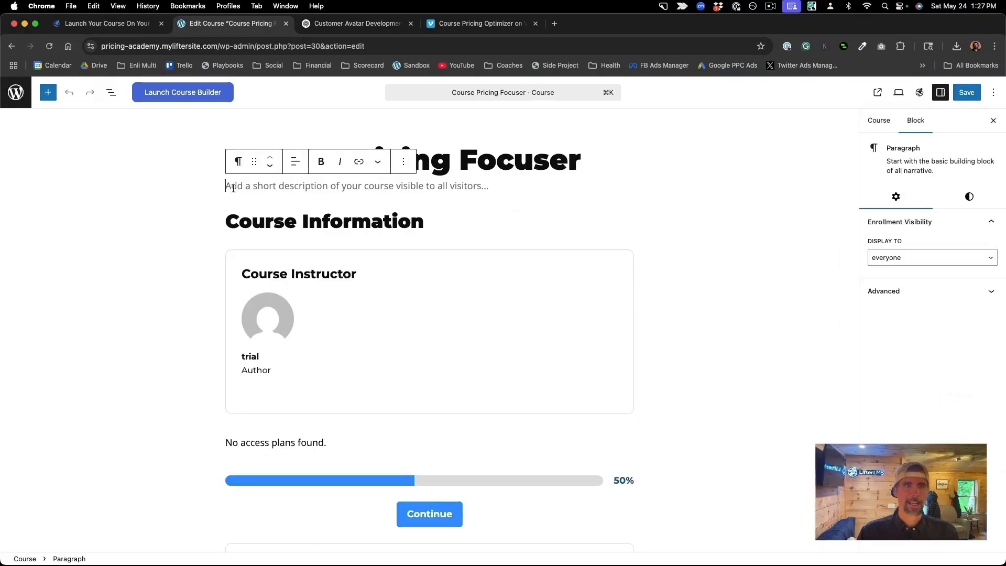
Copy the short description from the ChatGPT sales copy, paste it below the Course Pricing Focuser title in WordPress, and save the course.
{"action": "left_click", "coordinate": [332, 28]}
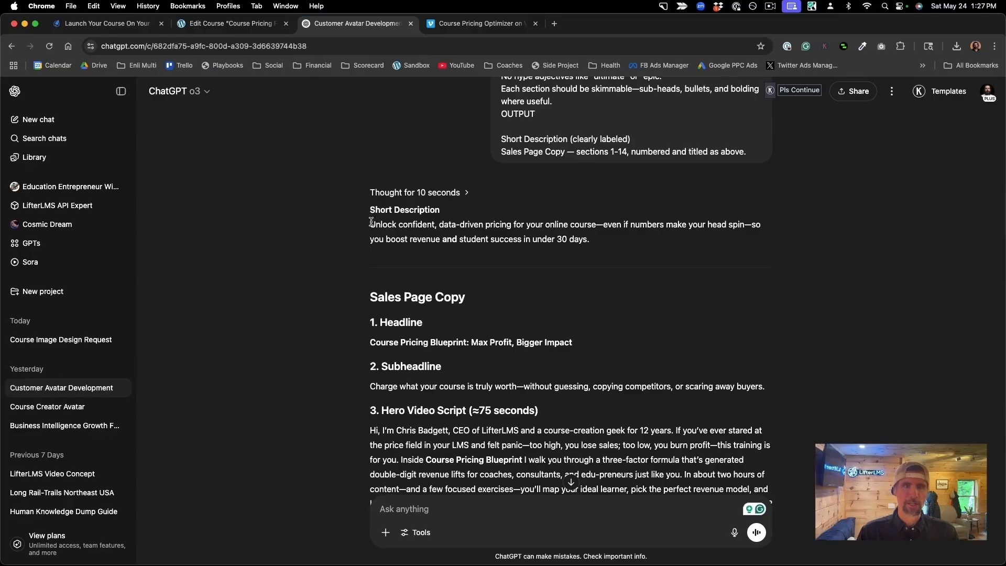
{"action": "left_click_drag", "start_coordinate": [371, 223], "coordinate": [653, 251]}
{"action": "key", "text": "super+c"}
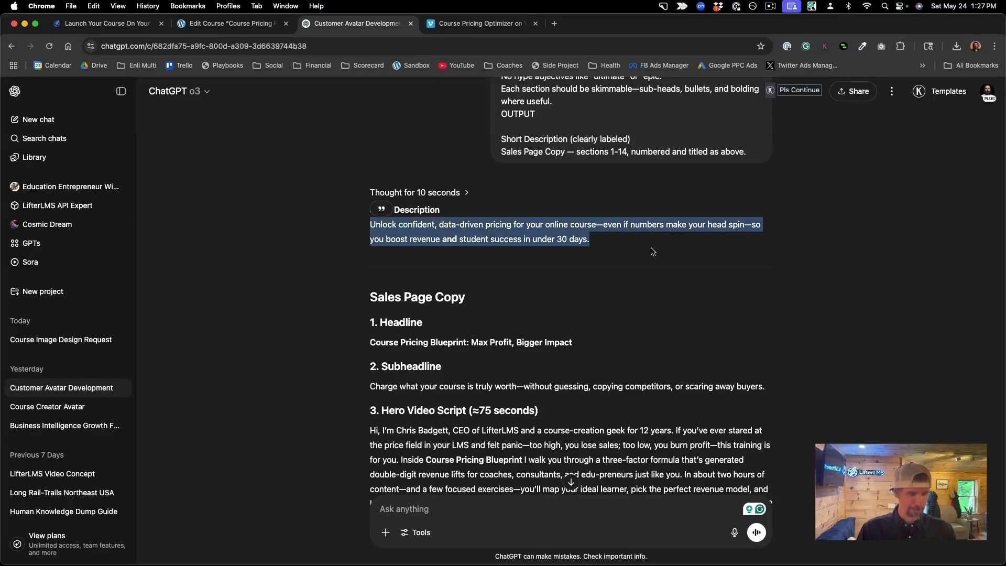
{"action": "left_click", "coordinate": [240, 26]}
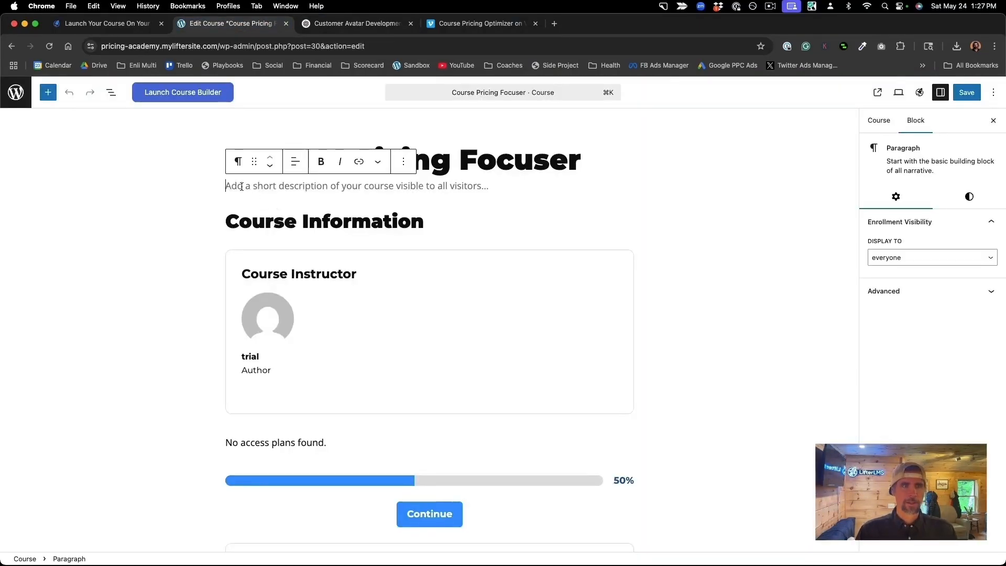
{"action": "key", "text": "super+v"}
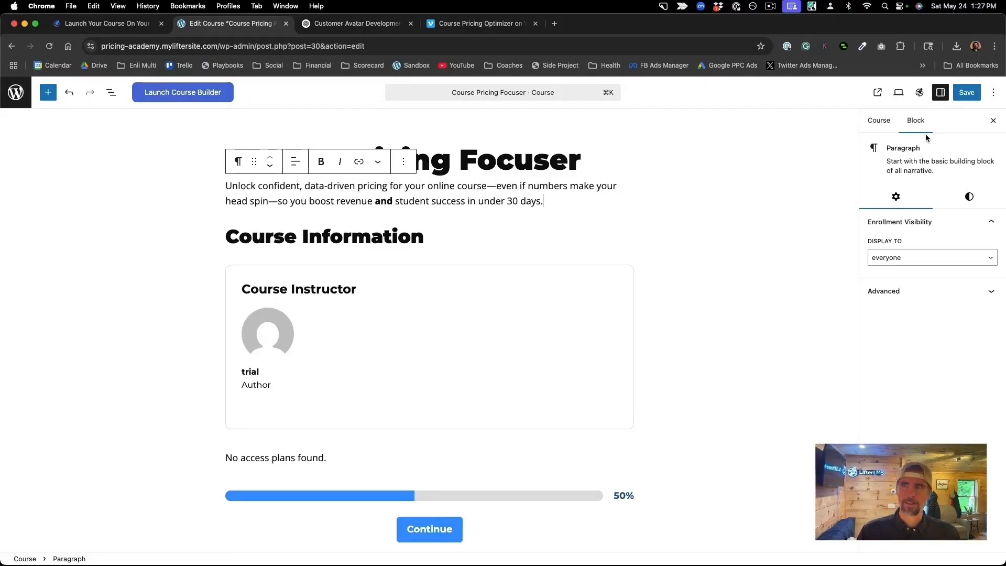
{"action": "left_click", "coordinate": [967, 94]}
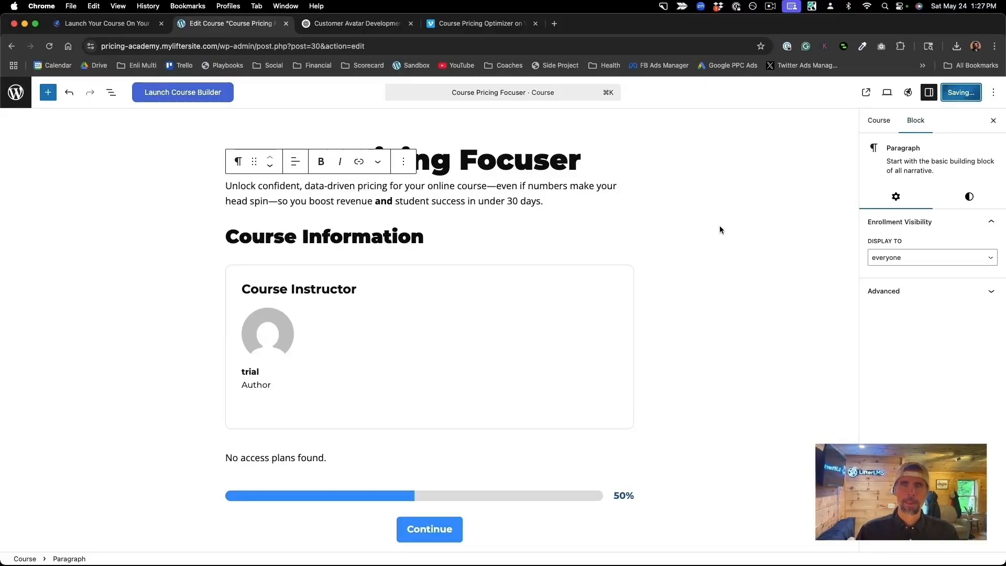
Add a new access plan of the Lifetime type to the Course Pricing Focuser course.
{"action": "scroll", "coordinate": [720, 229], "scroll_direction": "down", "scroll_amount": 1}
{"action": "scroll", "coordinate": [719, 229], "scroll_direction": "down", "scroll_amount": 10}
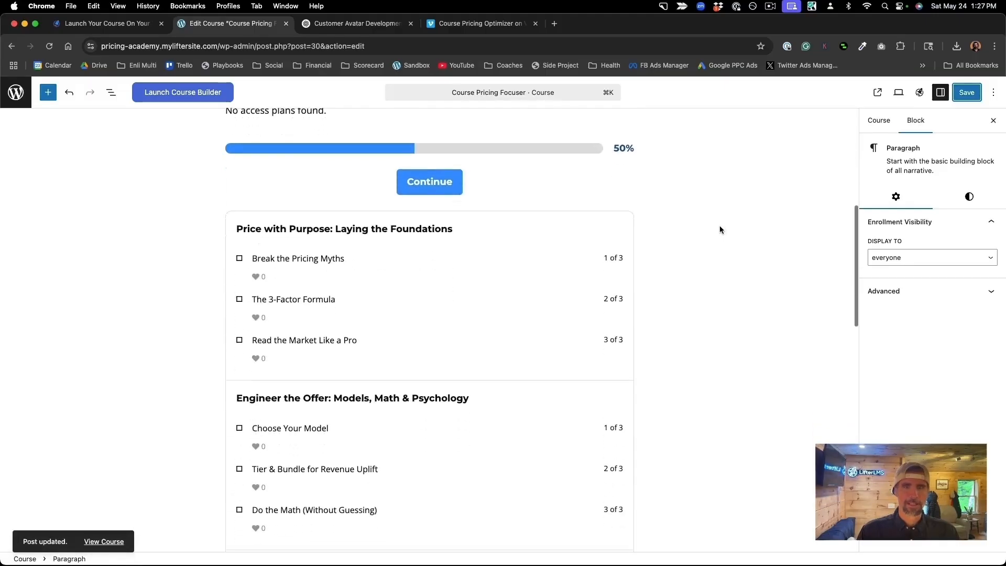
{"action": "scroll", "coordinate": [719, 226], "scroll_direction": "down", "scroll_amount": 6}
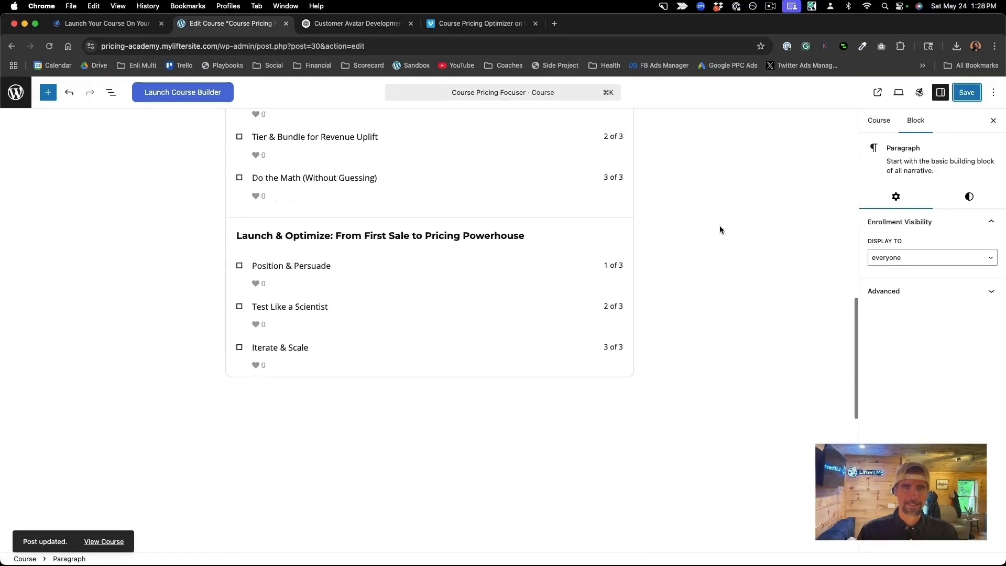
{"action": "scroll", "coordinate": [720, 229], "scroll_direction": "down", "scroll_amount": 5}
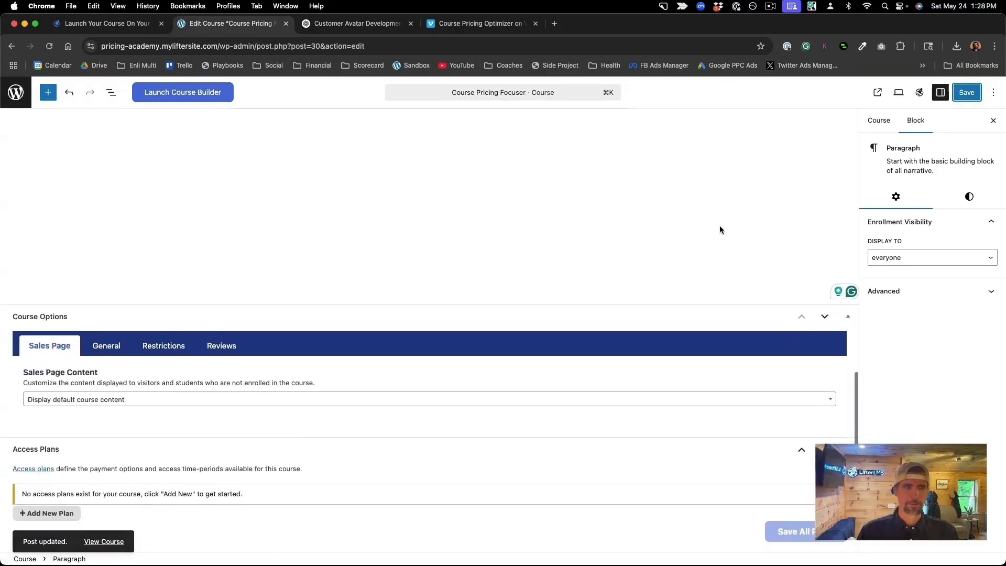
{"action": "scroll", "coordinate": [720, 229], "scroll_direction": "down", "scroll_amount": 4}
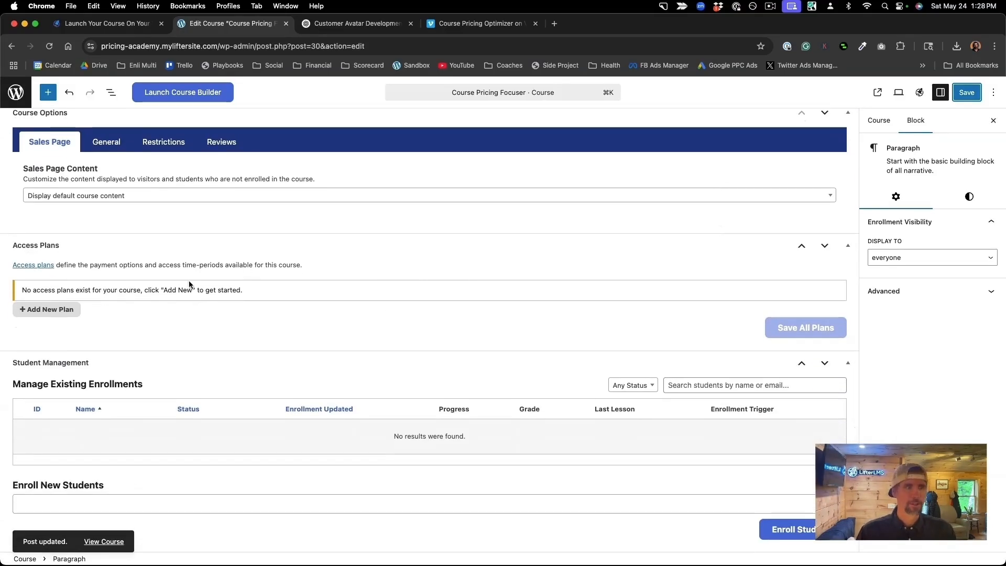
{"action": "left_click", "coordinate": [61, 313]}
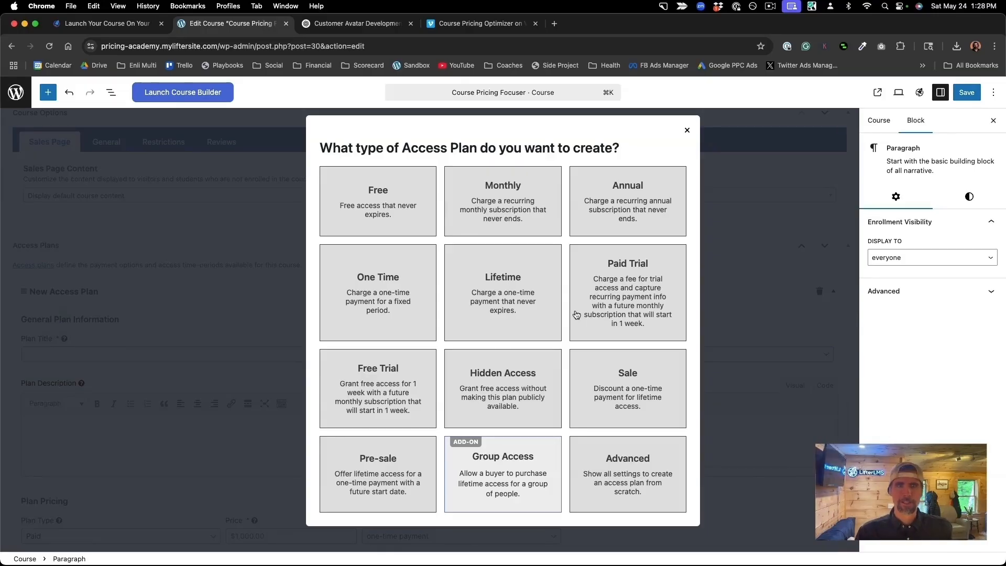
{"action": "left_click", "coordinate": [502, 299]}
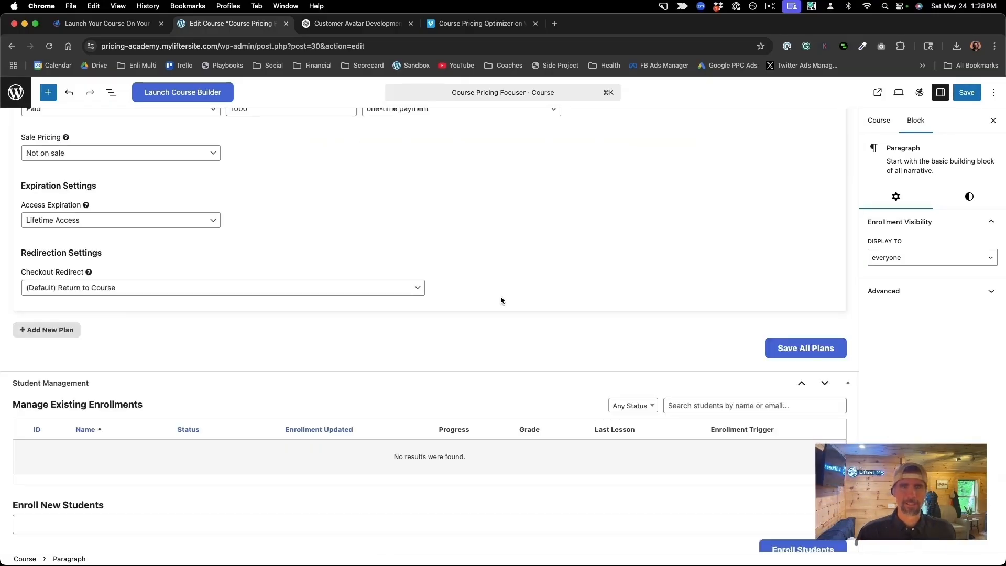
Title the new access plan "Lifetime Access", save all plans, and save the Course Pricing Focuser course.
{"action": "scroll", "coordinate": [402, 310], "scroll_direction": "up", "scroll_amount": 5}
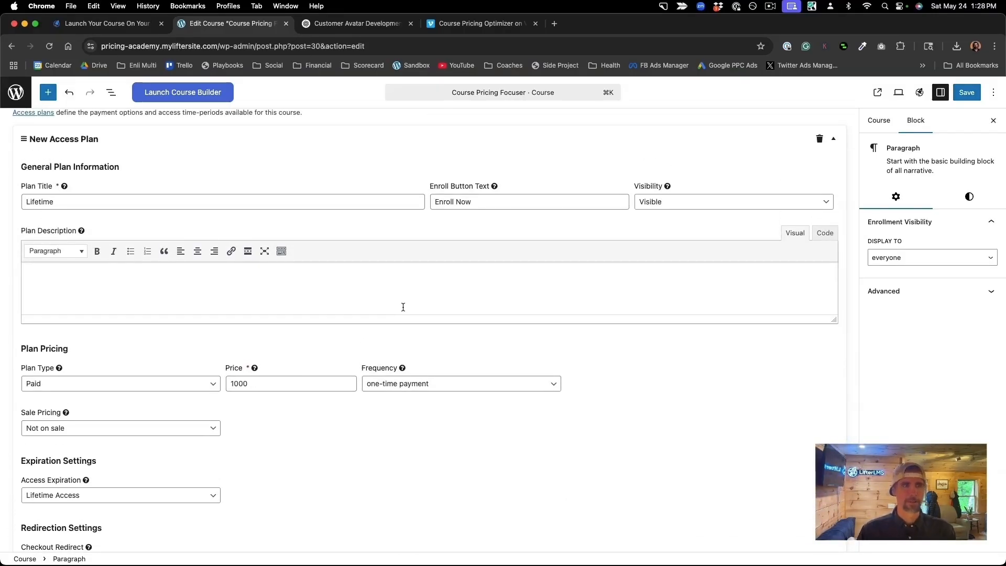
{"action": "scroll", "coordinate": [404, 307], "scroll_direction": "down", "scroll_amount": 1}
{"action": "scroll", "coordinate": [402, 309], "scroll_direction": "up", "scroll_amount": 1}
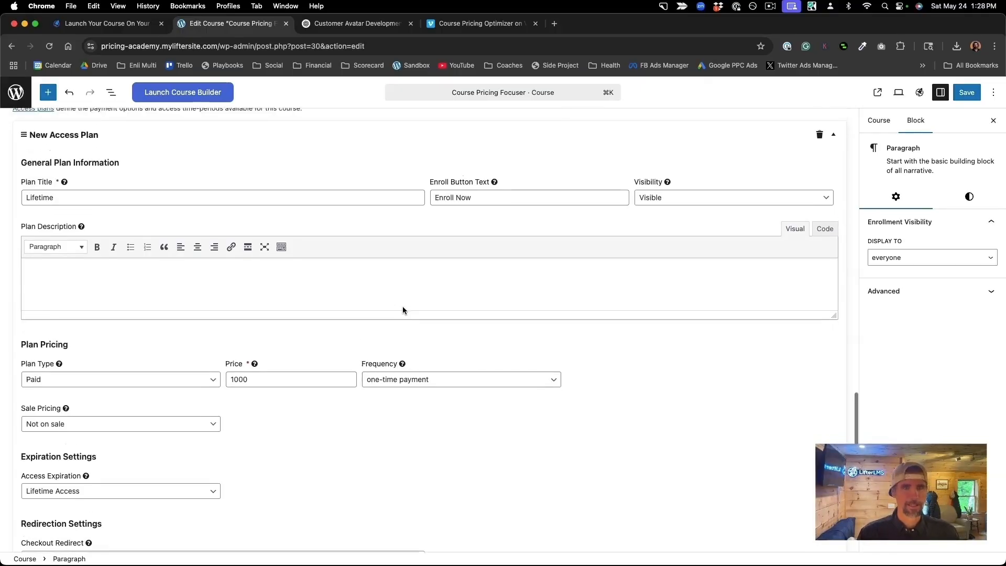
{"action": "left_click", "coordinate": [71, 204]}
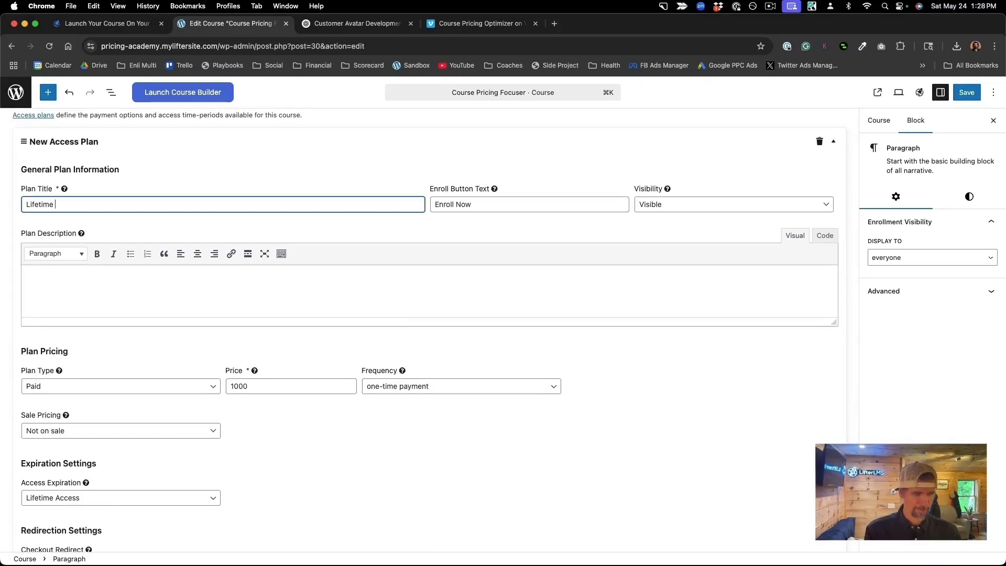
{"action": "type", "text": "Access"}
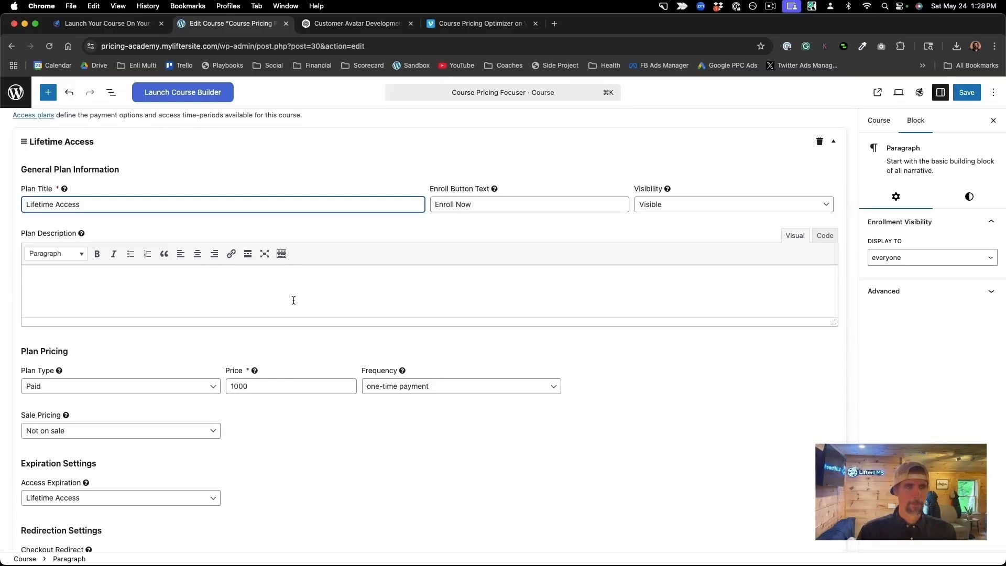
{"action": "left_click", "coordinate": [252, 386]}
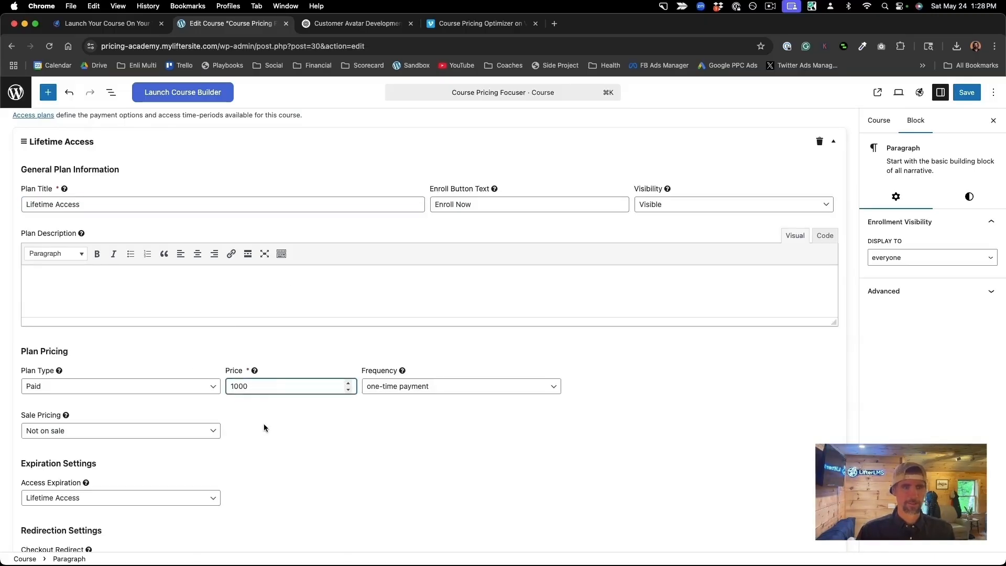
{"action": "scroll", "coordinate": [264, 427], "scroll_direction": "down", "scroll_amount": 5}
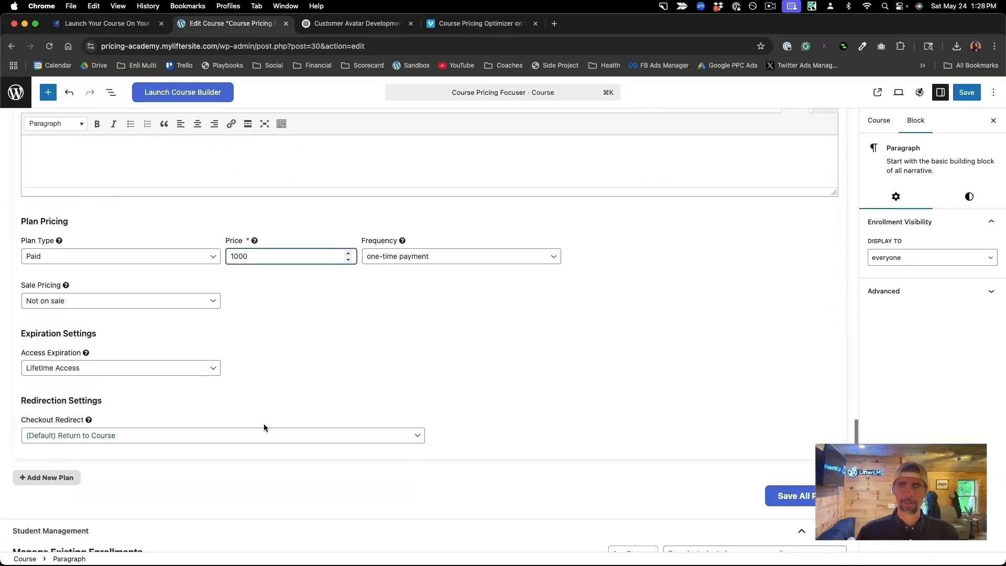
{"action": "left_click", "coordinate": [789, 501]}
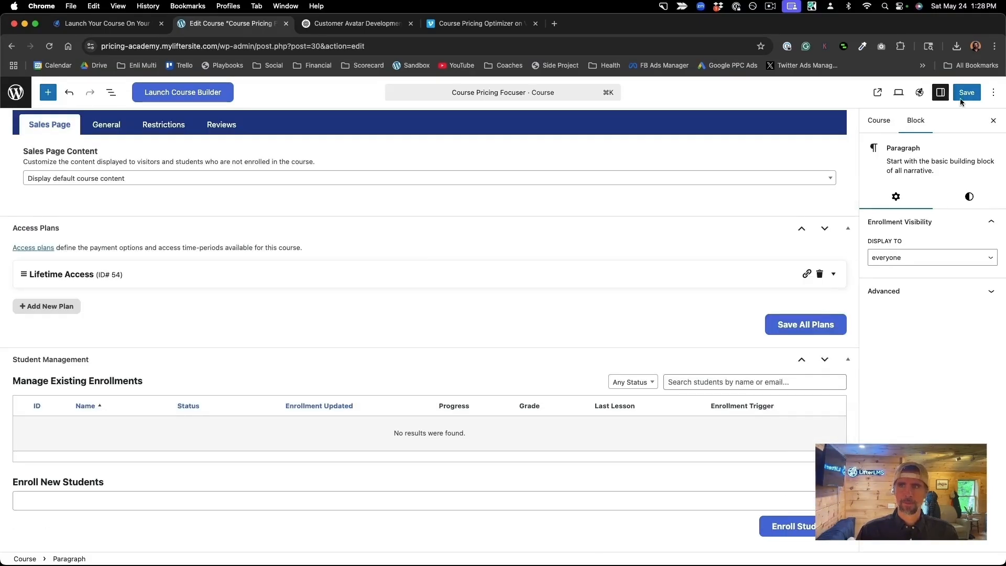
{"action": "left_click", "coordinate": [965, 94]}
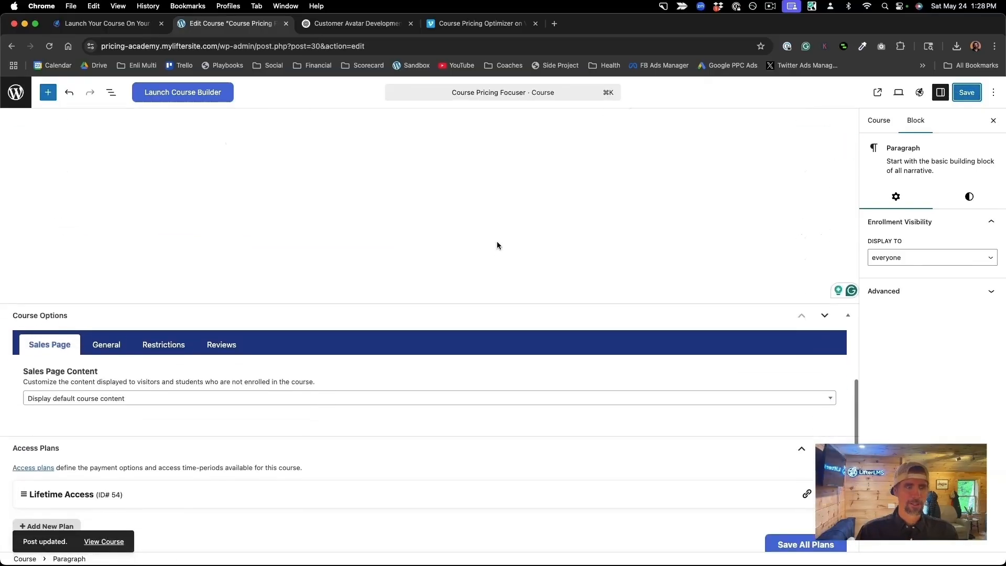
View the published Course Pricing Focuser page and examine its enrollment checkout, including billing fields, order summary and Stripe payment details.
{"action": "left_click", "coordinate": [107, 541]}
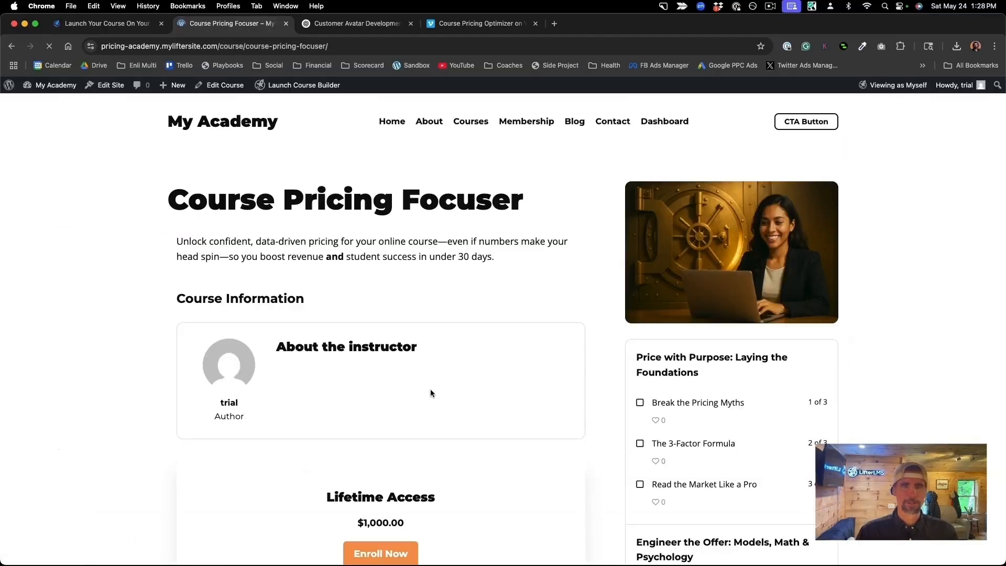
{"action": "scroll", "coordinate": [449, 378], "scroll_direction": "down", "scroll_amount": 3}
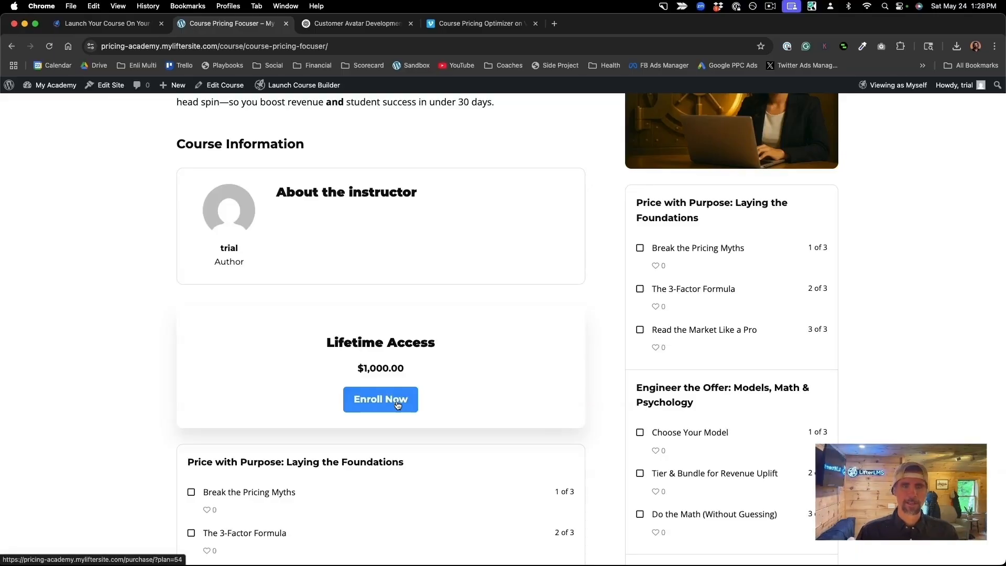
{"action": "scroll", "coordinate": [396, 400], "scroll_direction": "down", "scroll_amount": 7}
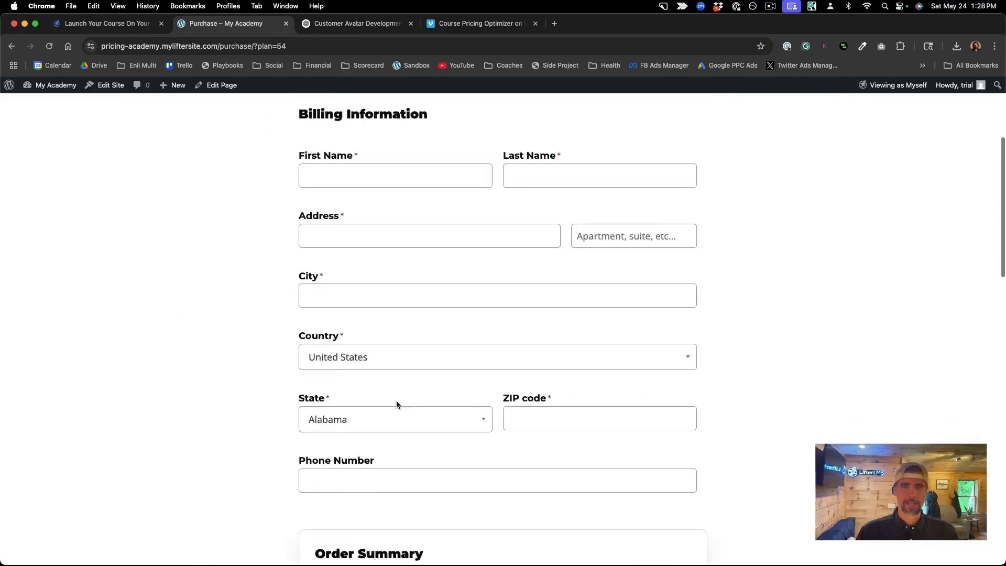
{"action": "scroll", "coordinate": [397, 401], "scroll_direction": "down", "scroll_amount": 2}
{"action": "scroll", "coordinate": [397, 401], "scroll_direction": "down", "scroll_amount": 5}
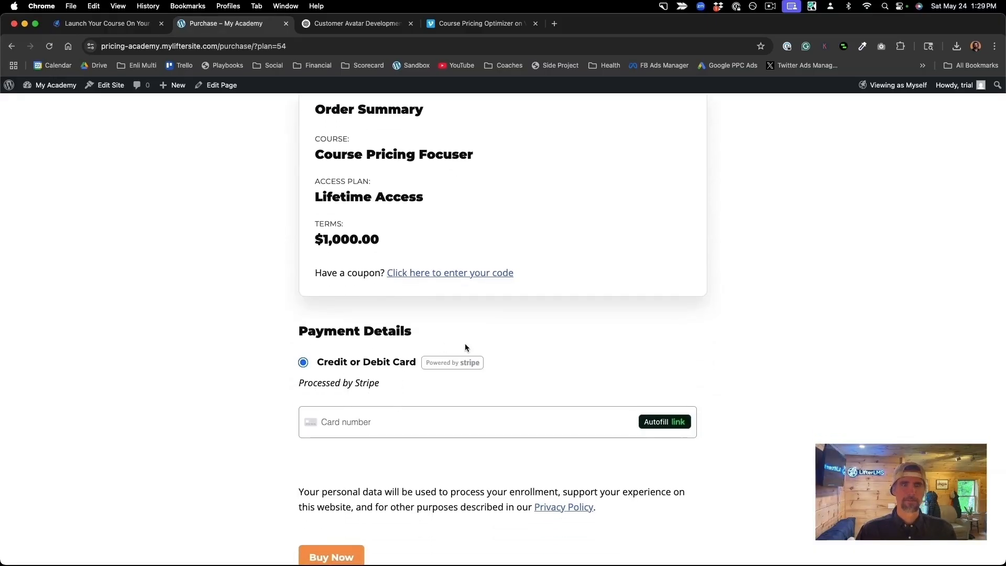
{"action": "scroll", "coordinate": [439, 341], "scroll_direction": "up", "scroll_amount": 1}
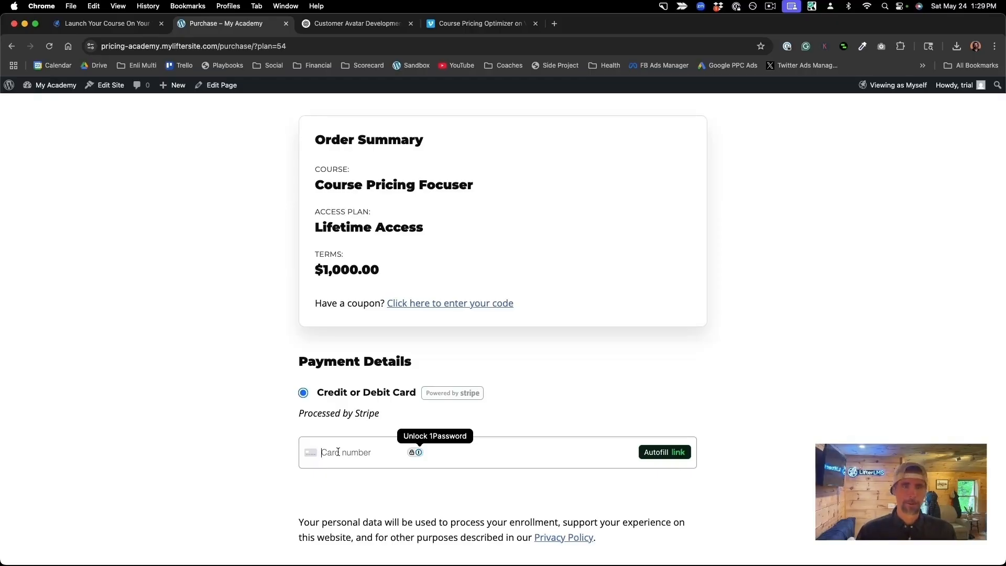
{"action": "scroll", "coordinate": [536, 378], "scroll_direction": "down", "scroll_amount": 1}
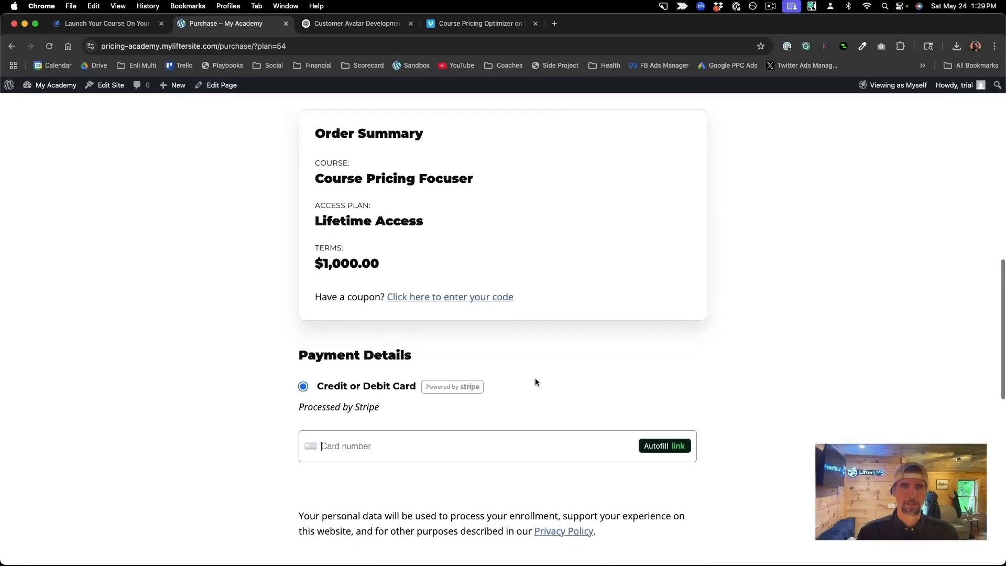
{"action": "scroll", "coordinate": [536, 379], "scroll_direction": "up", "scroll_amount": 2}
{"action": "scroll", "coordinate": [536, 380], "scroll_direction": "up", "scroll_amount": 10}
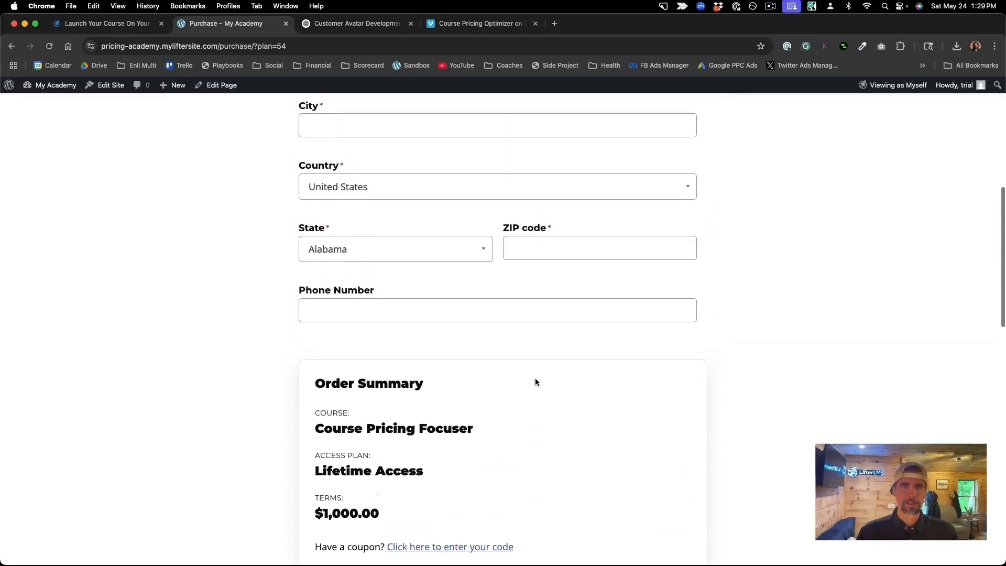
{"action": "scroll", "coordinate": [536, 382], "scroll_direction": "up", "scroll_amount": 1}
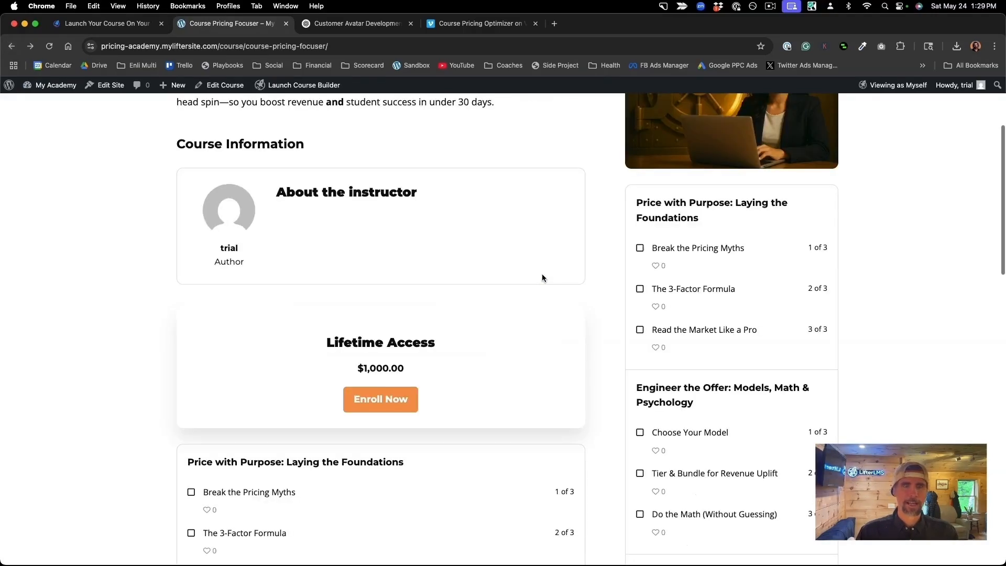
{"action": "scroll", "coordinate": [542, 274], "scroll_direction": "down", "scroll_amount": 1}
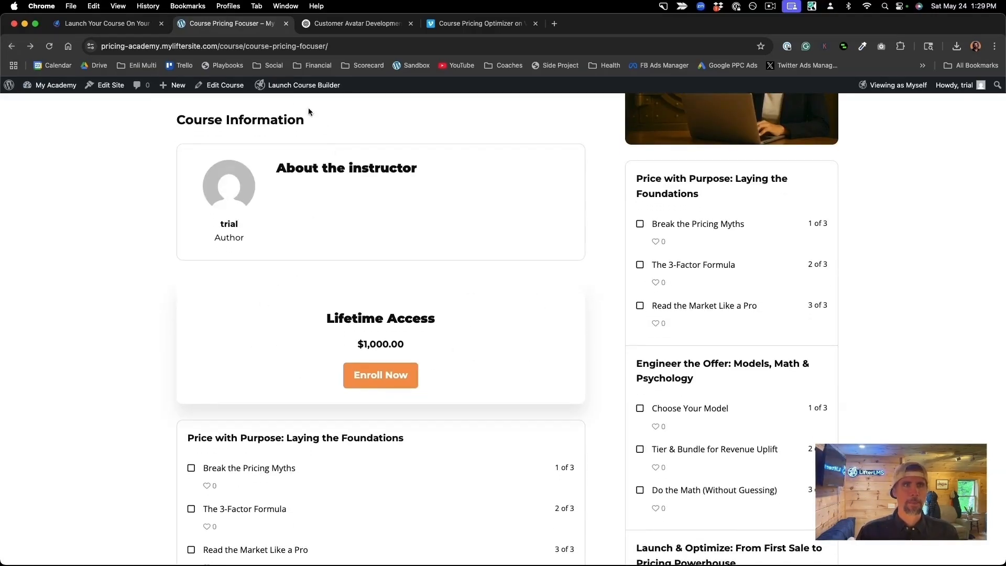
Reopen the course for editing and retitle the Lifetime Access plan "Course Only".
{"action": "left_click", "coordinate": [234, 87]}
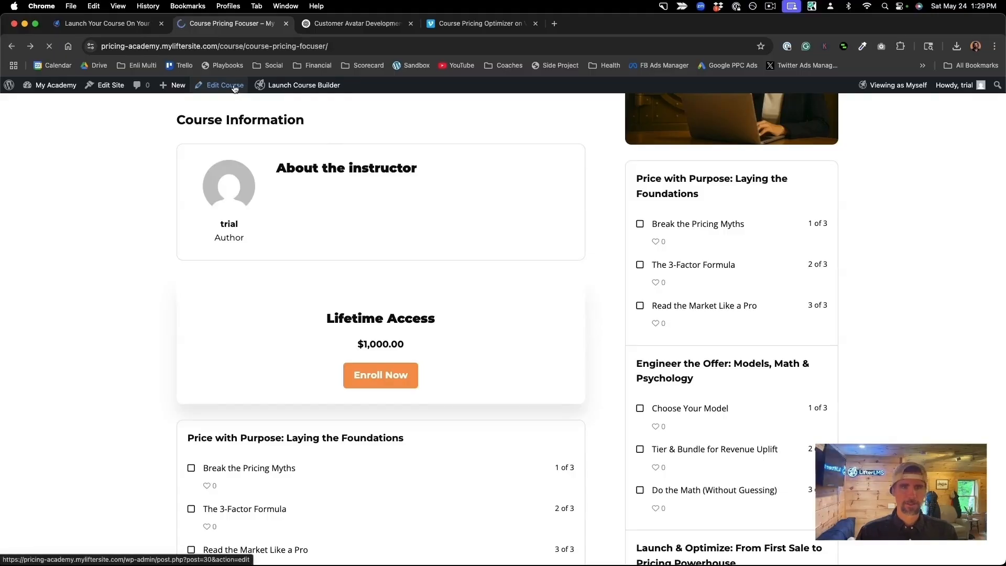
{"action": "scroll", "coordinate": [464, 319], "scroll_direction": "down", "scroll_amount": 15}
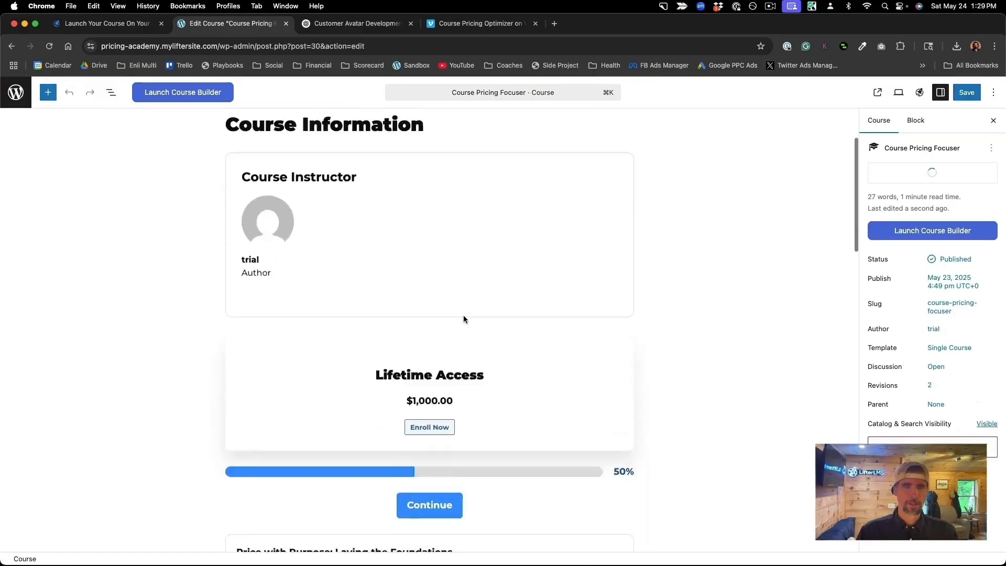
{"action": "scroll", "coordinate": [464, 319], "scroll_direction": "down", "scroll_amount": 5}
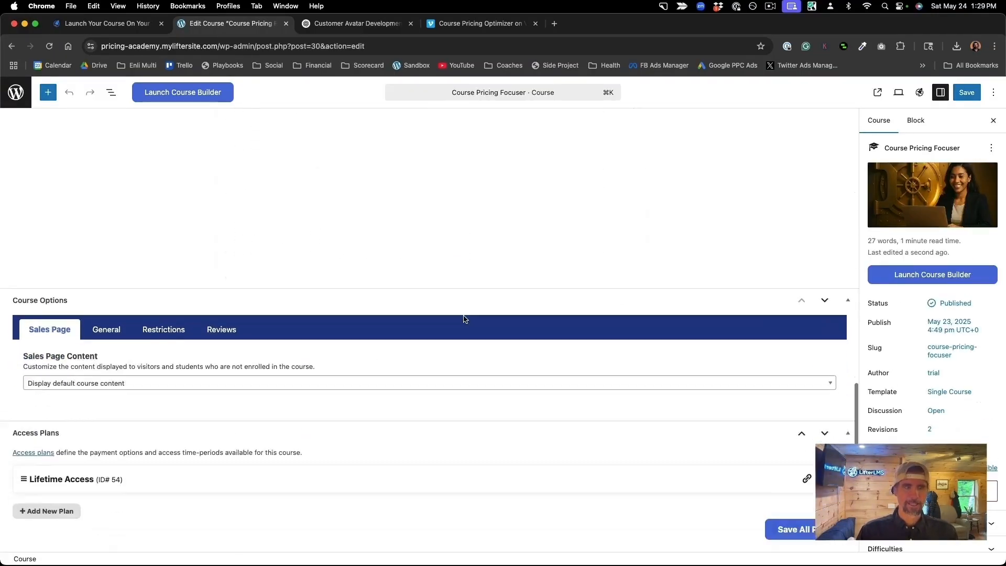
{"action": "left_click", "coordinate": [691, 369]}
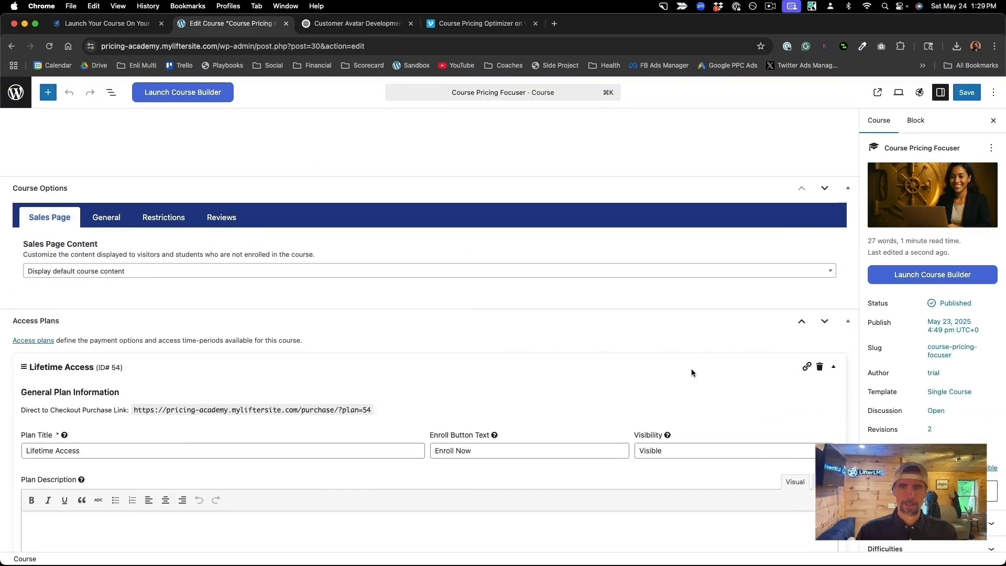
{"action": "scroll", "coordinate": [73, 281], "scroll_direction": "down", "scroll_amount": 3}
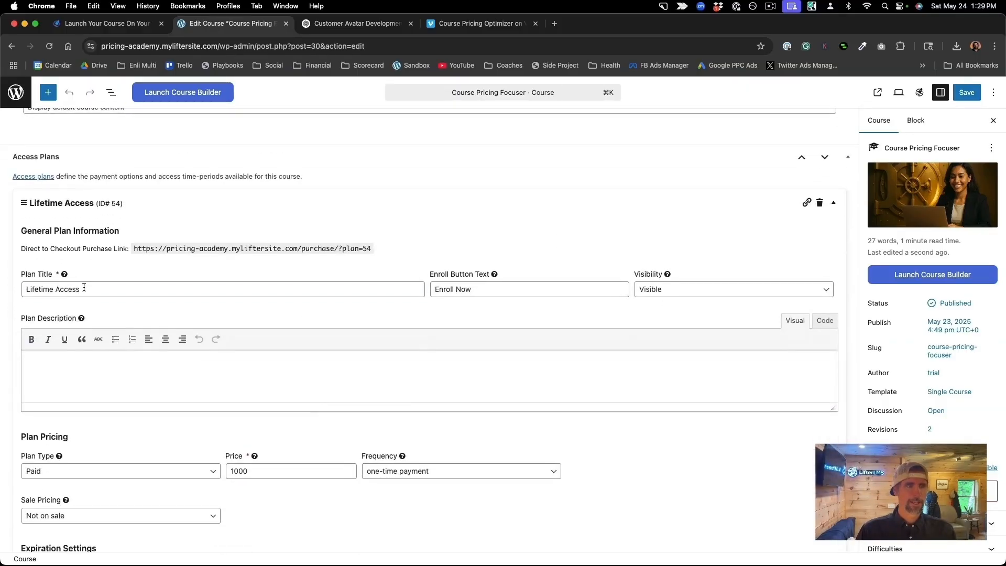
{"action": "left_click_drag", "start_coordinate": [83, 287], "coordinate": [25, 287]}
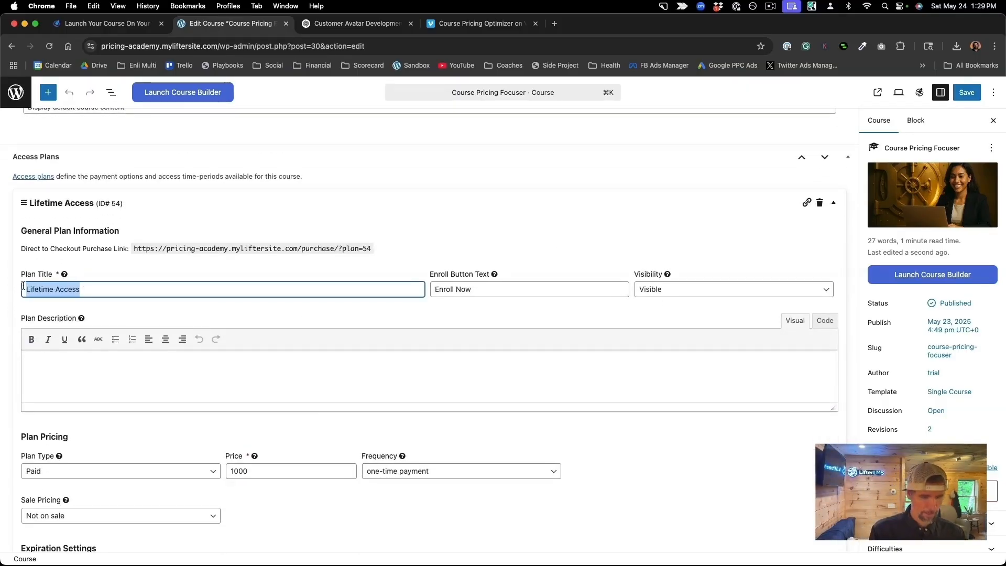
{"action": "type", "text": "Course Only"}
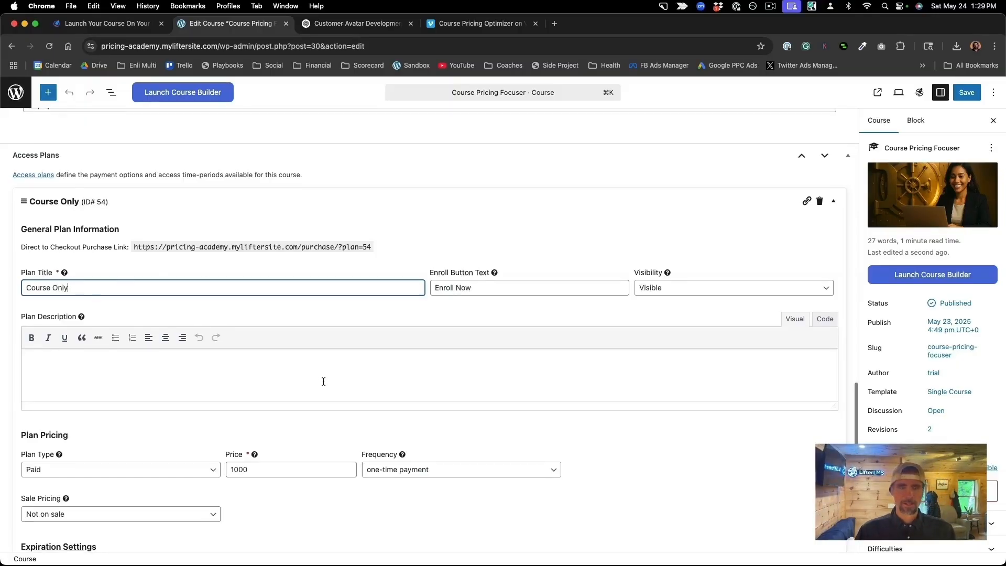
Add a second access plan of the Lifetime type to the course.
{"action": "scroll", "coordinate": [323, 382], "scroll_direction": "down", "scroll_amount": 5}
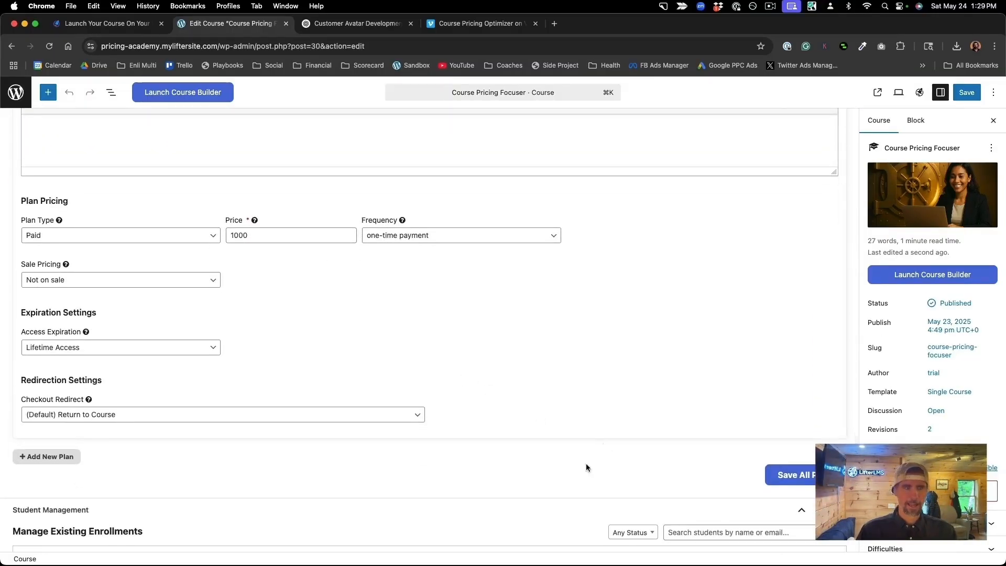
{"action": "left_click", "coordinate": [67, 463]}
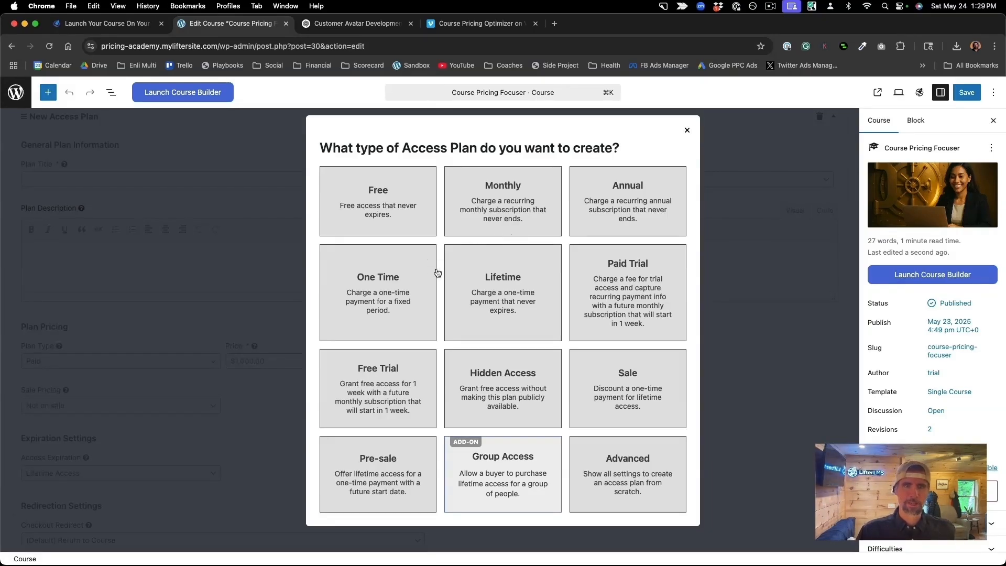
{"action": "left_click", "coordinate": [488, 294]}
{"action": "scroll", "coordinate": [470, 292], "scroll_direction": "up", "scroll_amount": 4}
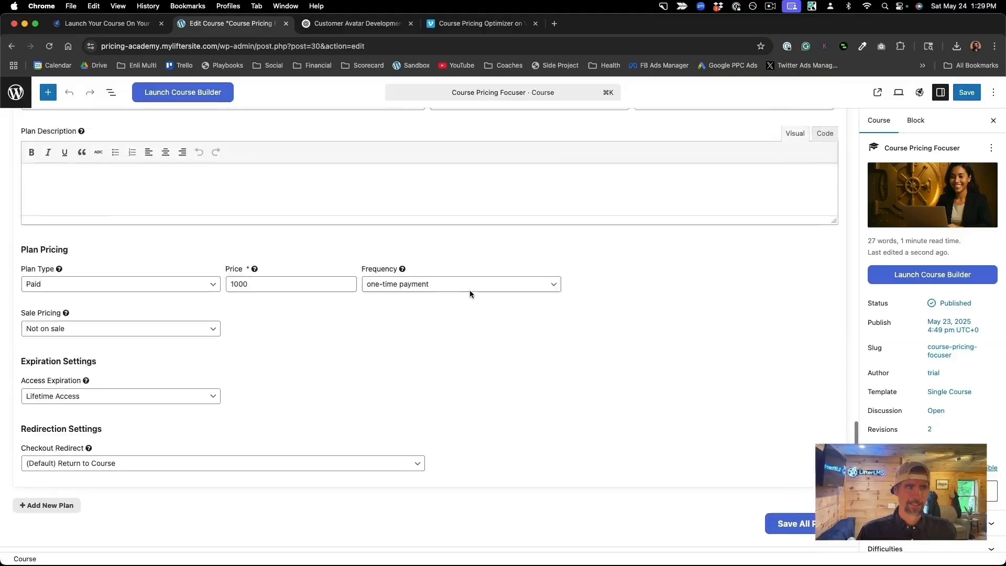
Title the second access plan "Course + 6 Weeks Private Coaching".
{"action": "scroll", "coordinate": [470, 292], "scroll_direction": "up", "scroll_amount": 3}
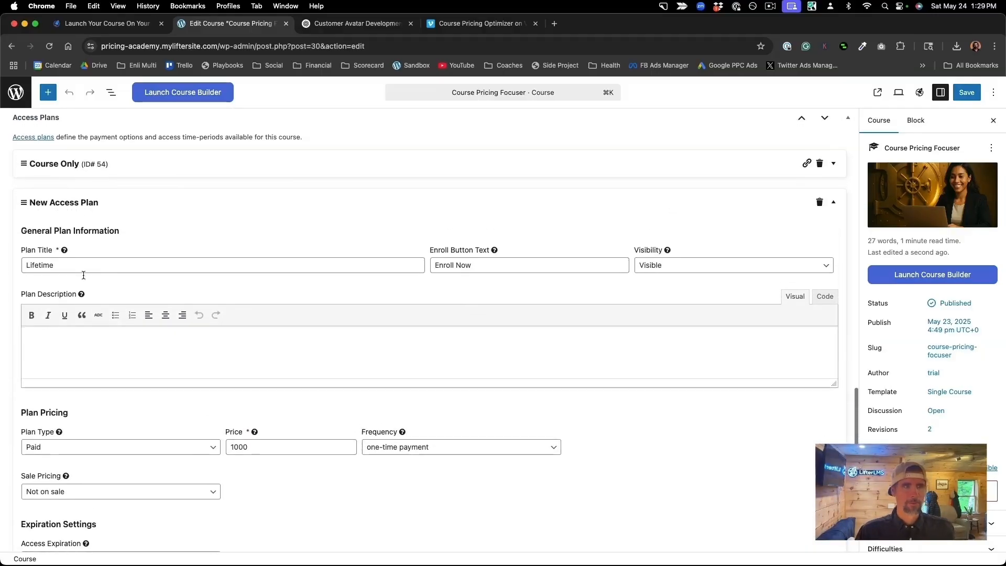
{"action": "left_click_drag", "start_coordinate": [61, 265], "coordinate": [21, 260]}
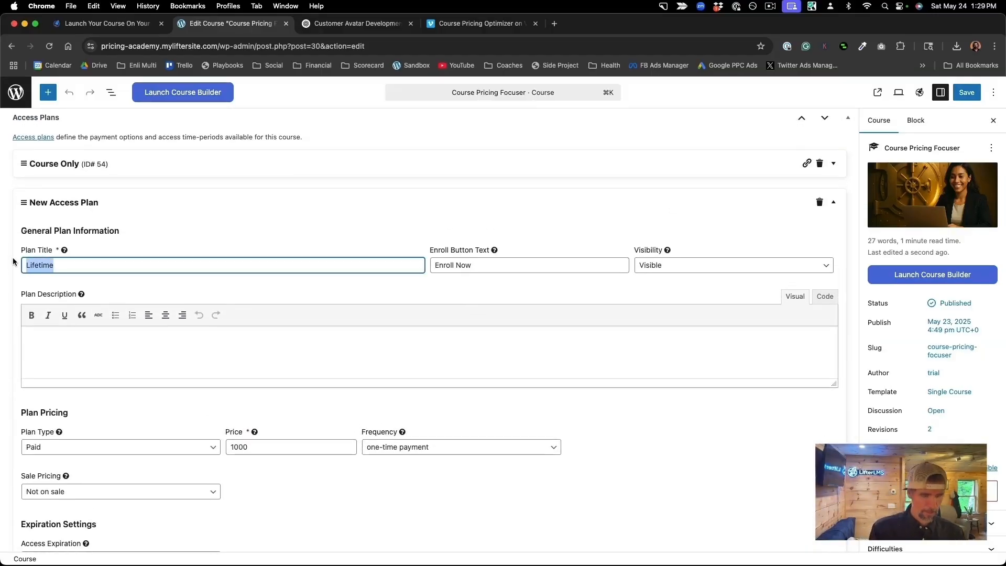
{"action": "type", "text": "Course "}
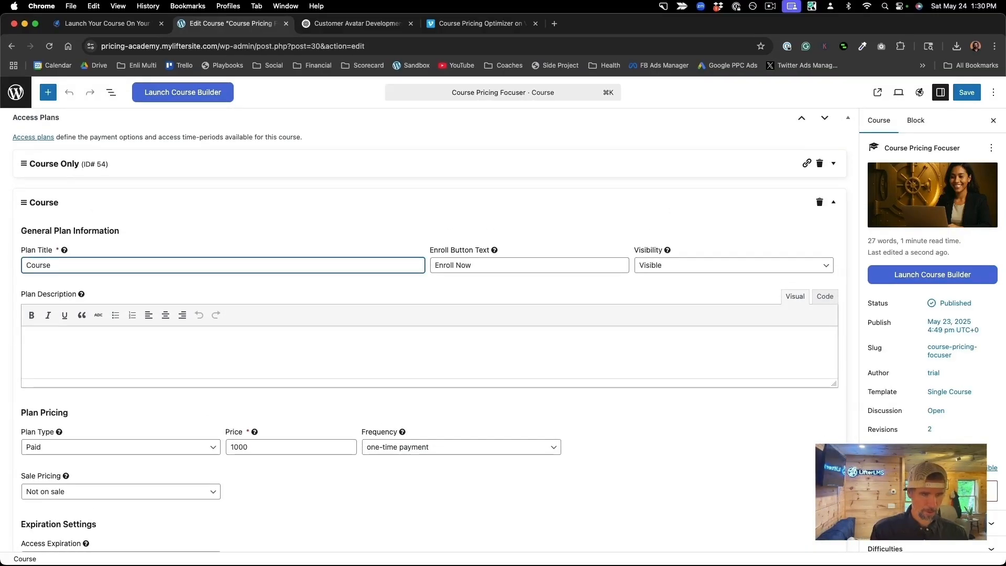
{"action": "type", "text": "+ "}
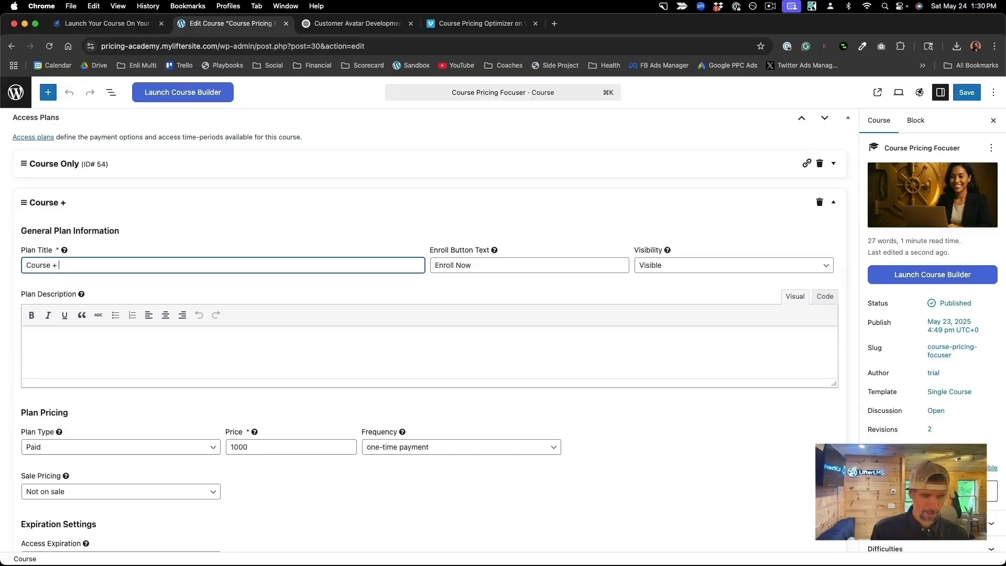
{"action": "type", "text": "Pr"}
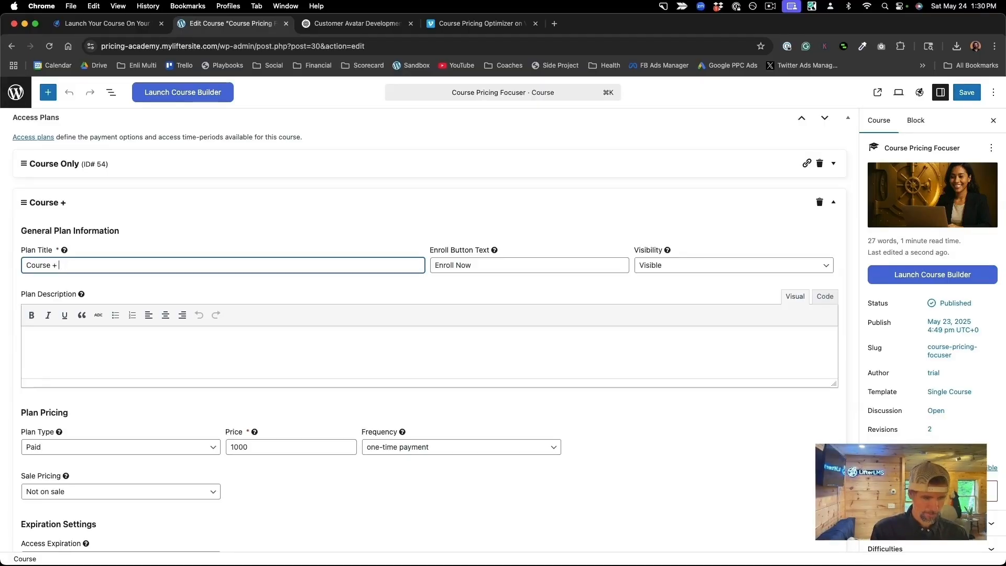
{"action": "type", "text": "eks Pri"}
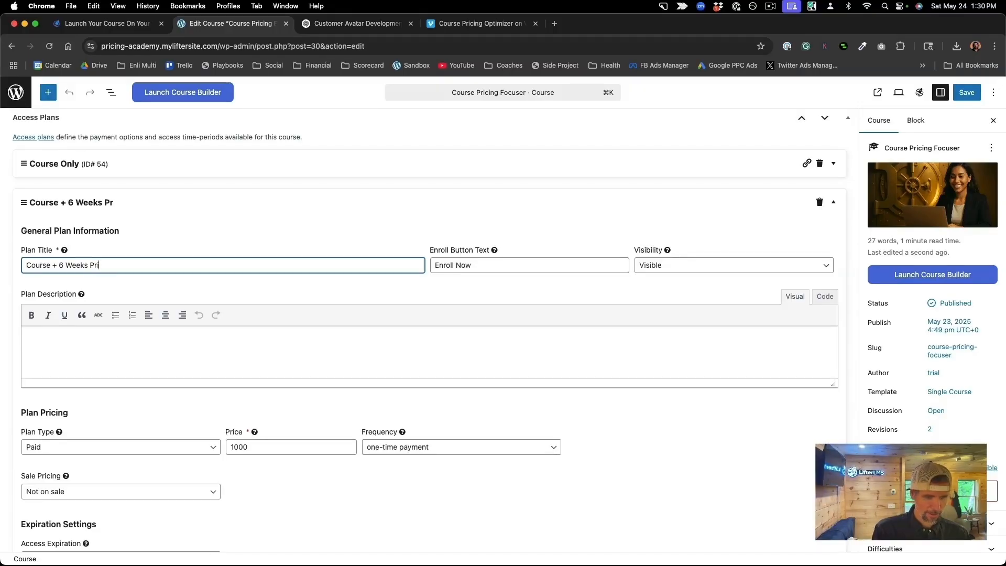
{"action": "type", "text": "vate C"}
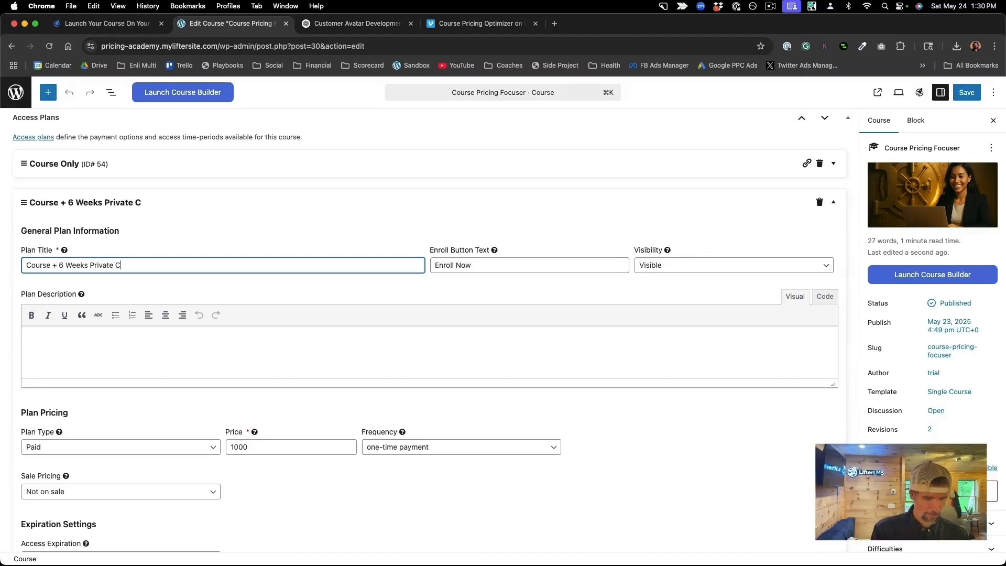
{"action": "type", "text": "oaching"}
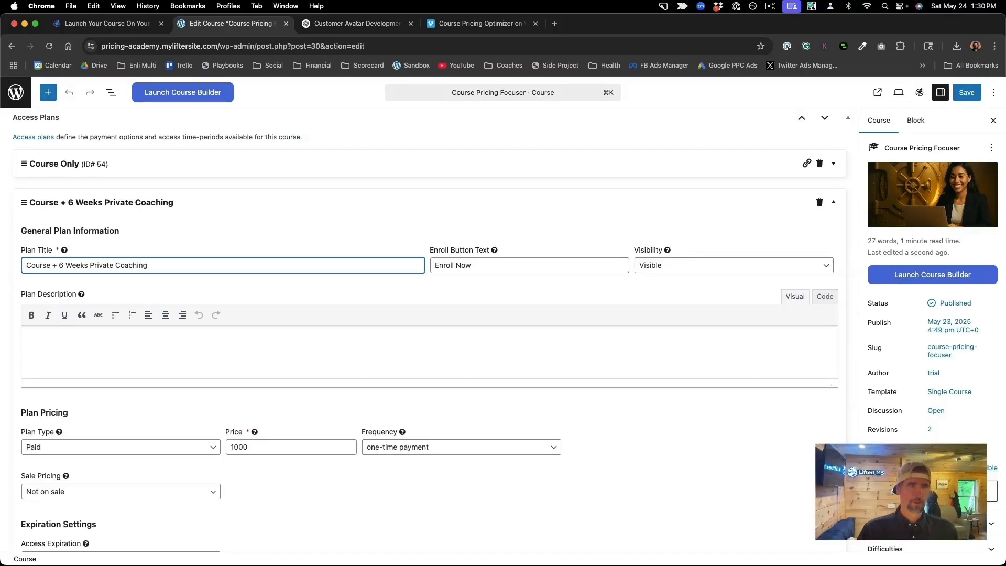
Set the price of the "Course + 6 Weeks Private Coaching" plan to 3000, then save all access plans and the course.
{"action": "scroll", "coordinate": [123, 328], "scroll_direction": "down", "scroll_amount": 3}
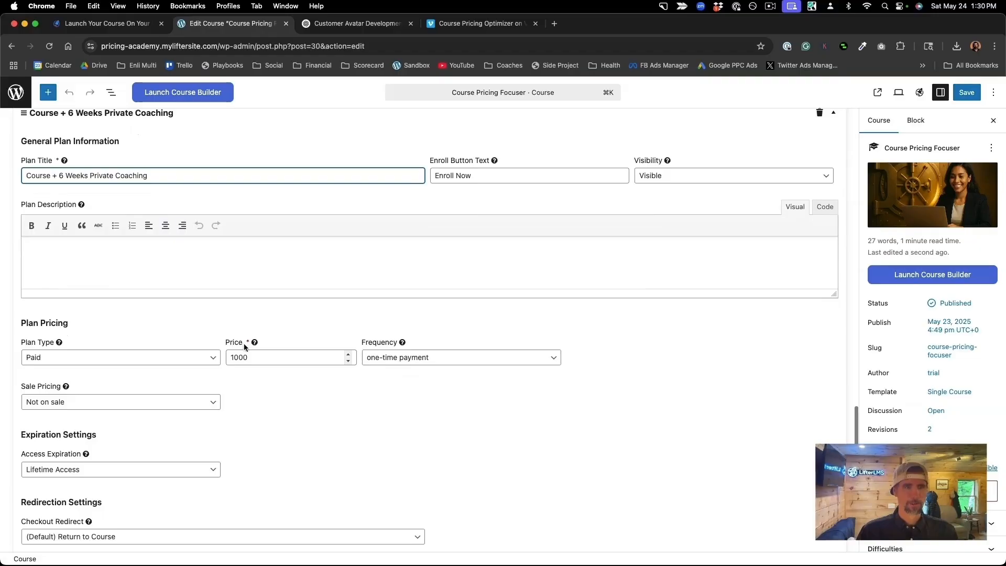
{"action": "left_click", "coordinate": [230, 360]}
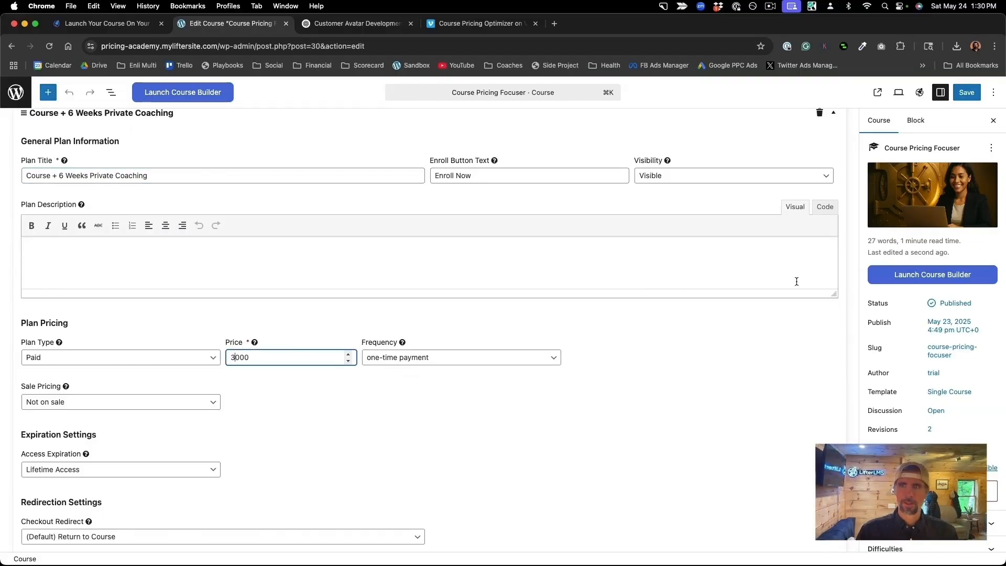
{"action": "scroll", "coordinate": [593, 450], "scroll_direction": "down", "scroll_amount": 5}
{"action": "left_click", "coordinate": [775, 386]}
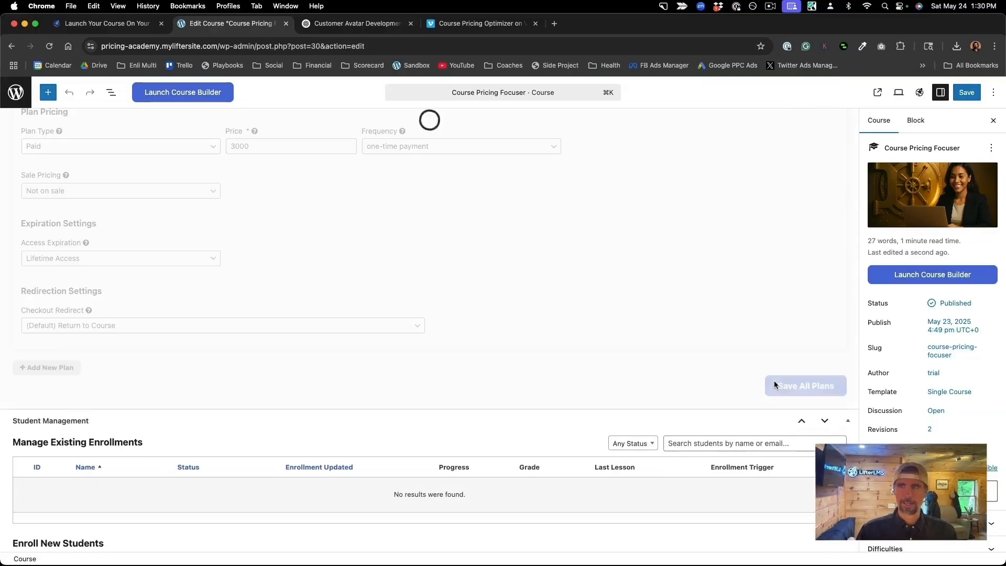
{"action": "left_click", "coordinate": [967, 92]}
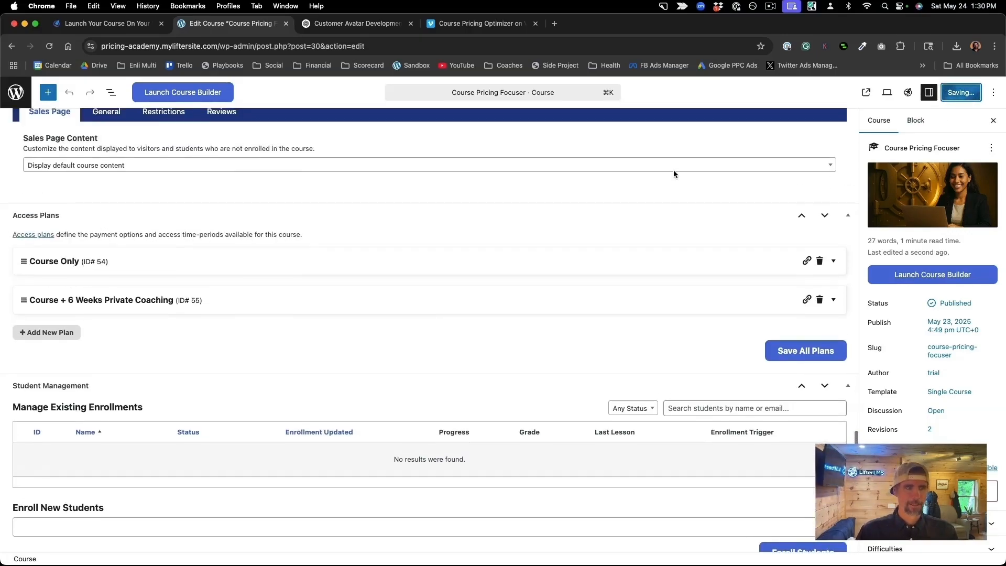
Open the published Course Pricing Focuser page and look at its two access plans.
{"action": "scroll", "coordinate": [674, 170], "scroll_direction": "up", "scroll_amount": 10}
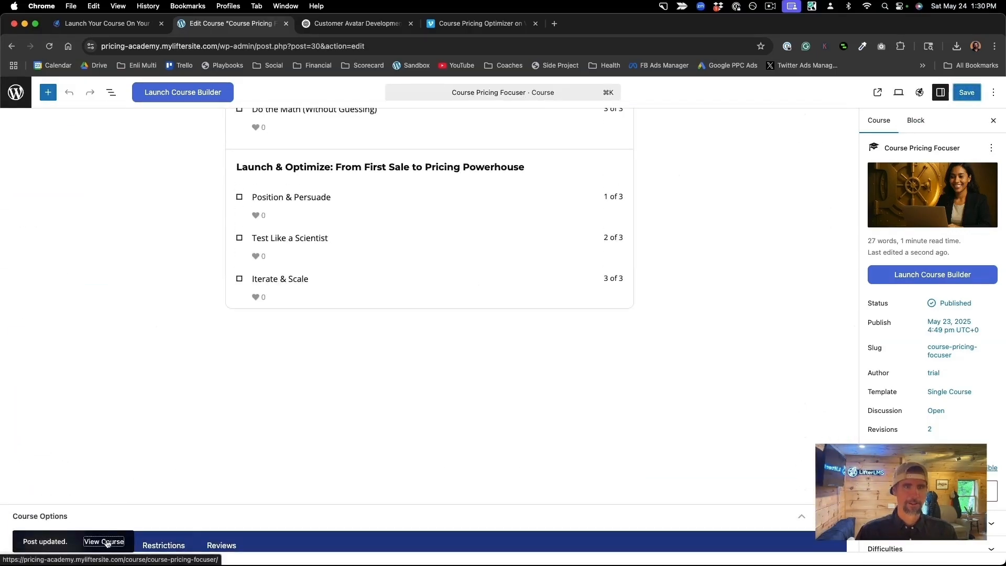
{"action": "left_click", "coordinate": [105, 542]}
{"action": "scroll", "coordinate": [435, 407], "scroll_direction": "down", "scroll_amount": 5}
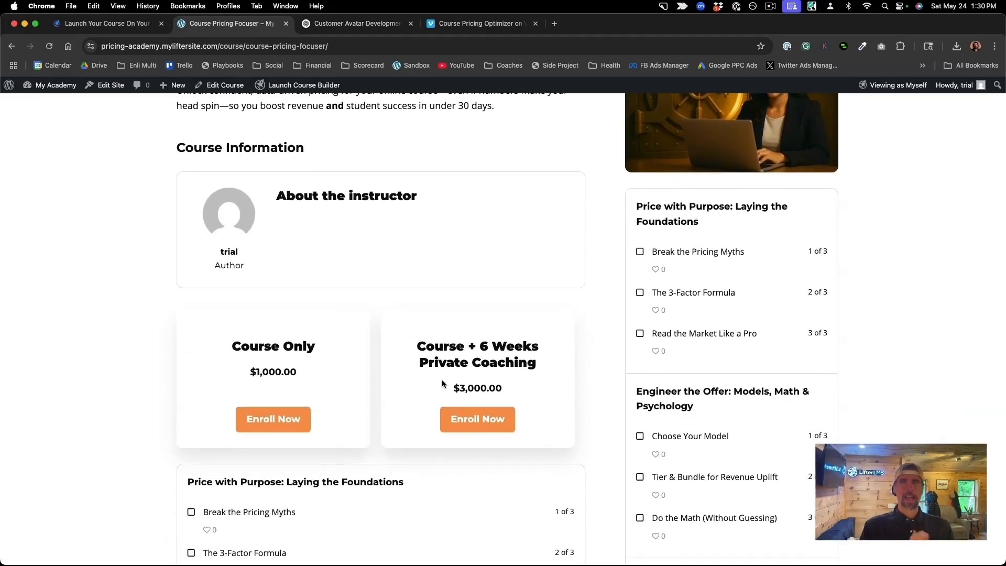
Open enrollment for the "Course + 6 Weeks Private Coaching" plan and examine its billing fields, order summary and card payment section.
{"action": "scroll", "coordinate": [442, 383], "scroll_direction": "down", "scroll_amount": 2}
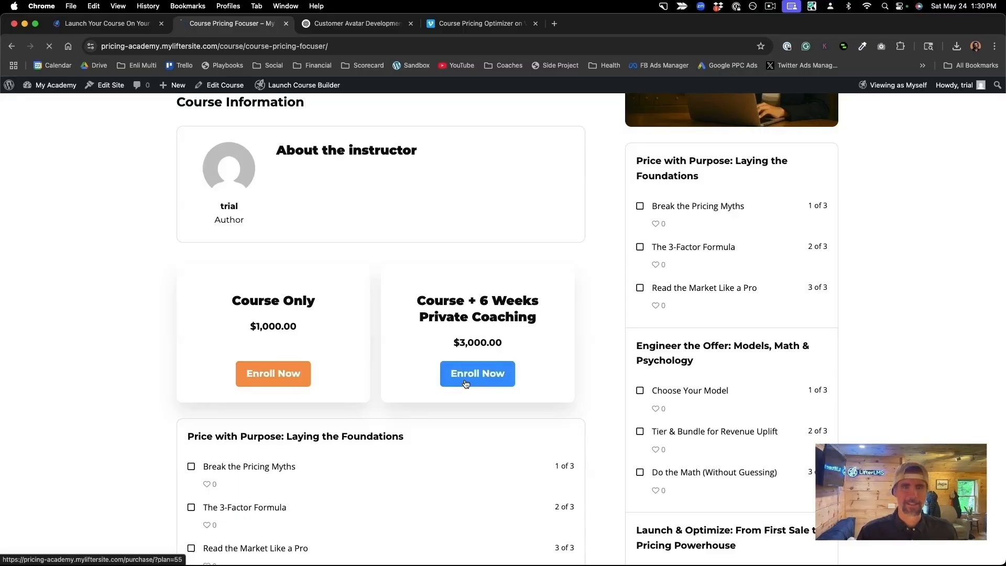
{"action": "scroll", "coordinate": [512, 386], "scroll_direction": "down", "scroll_amount": 8}
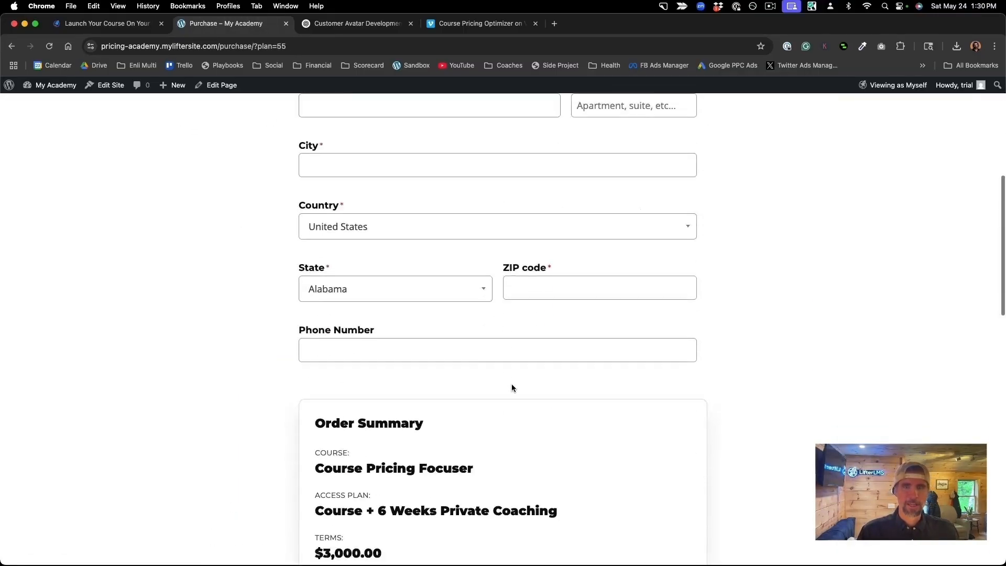
{"action": "scroll", "coordinate": [512, 387], "scroll_direction": "up", "scroll_amount": 5}
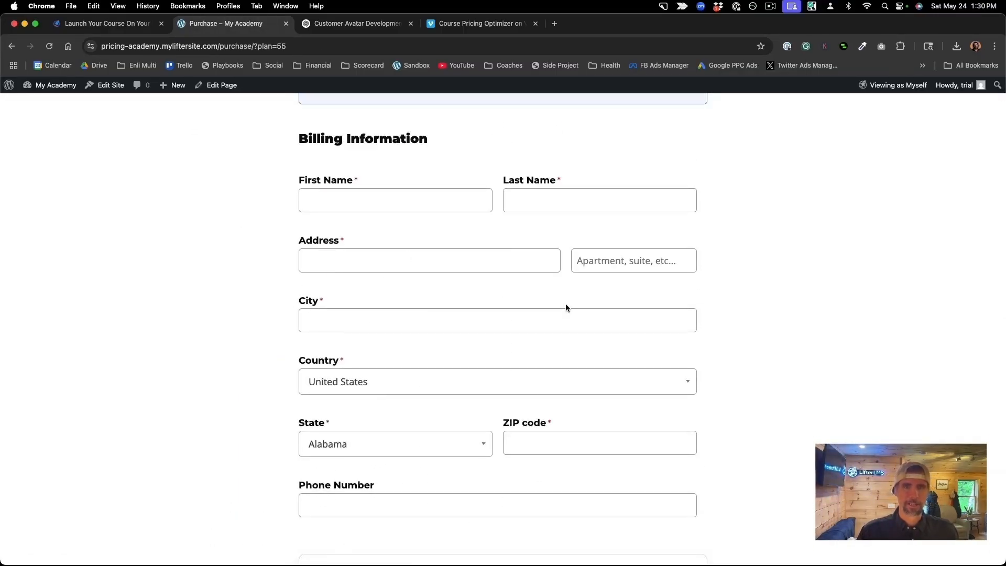
{"action": "scroll", "coordinate": [566, 307], "scroll_direction": "down", "scroll_amount": 3}
{"action": "scroll", "coordinate": [566, 308], "scroll_direction": "down", "scroll_amount": 5}
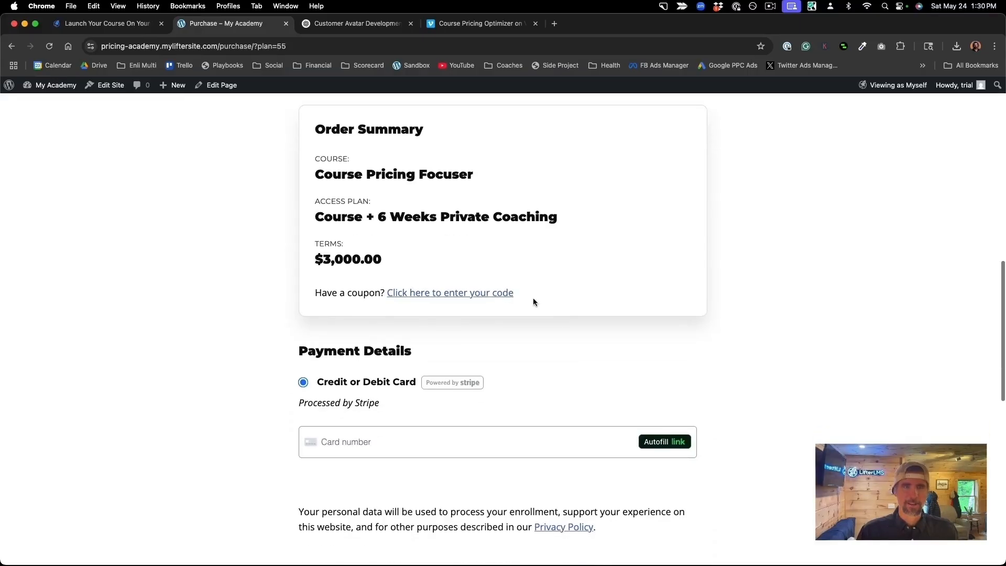
{"action": "left_click", "coordinate": [360, 436]}
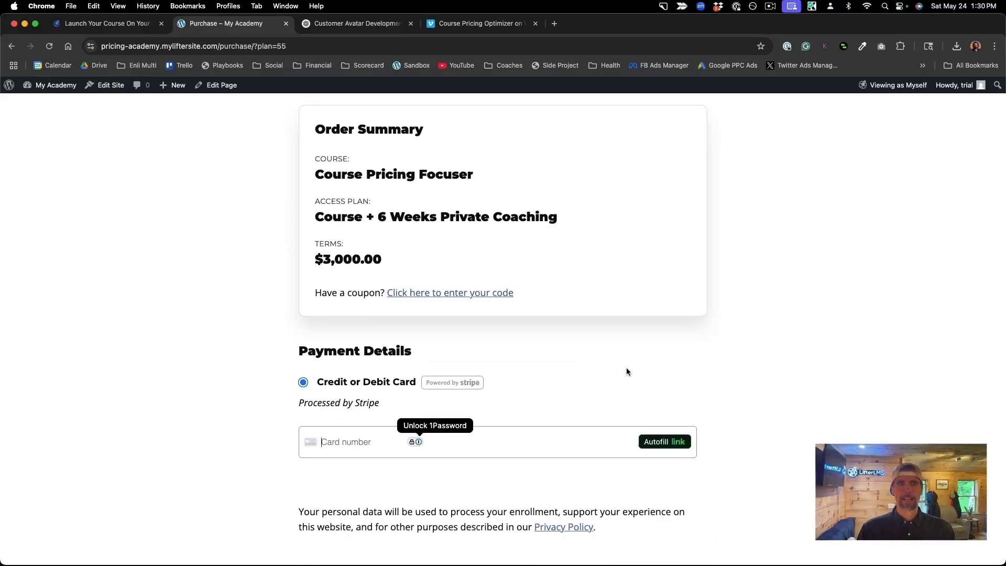
{"action": "scroll", "coordinate": [627, 370], "scroll_direction": "down", "scroll_amount": 3}
{"action": "scroll", "coordinate": [627, 369], "scroll_direction": "up", "scroll_amount": 5}
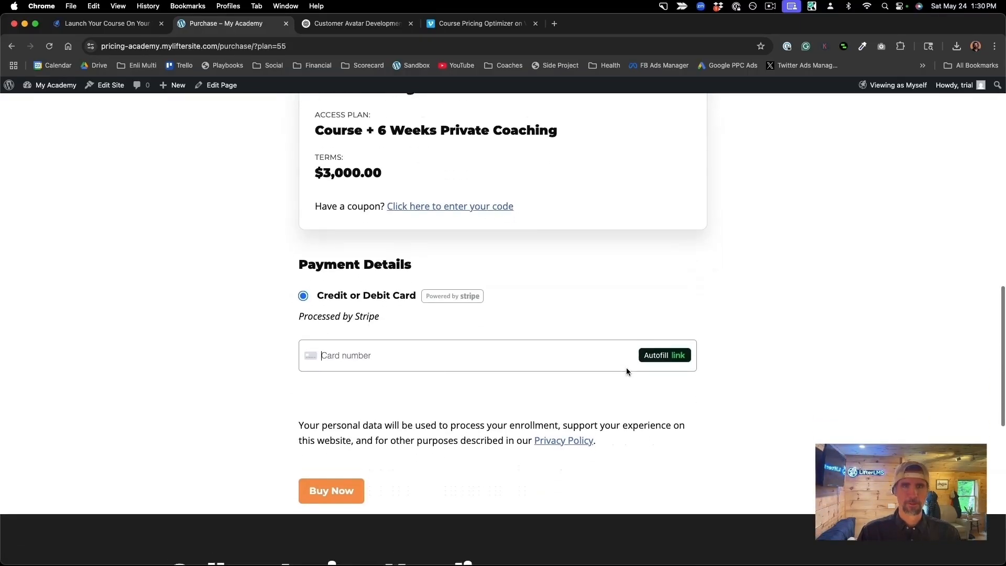
{"action": "scroll", "coordinate": [627, 367], "scroll_direction": "up", "scroll_amount": 10}
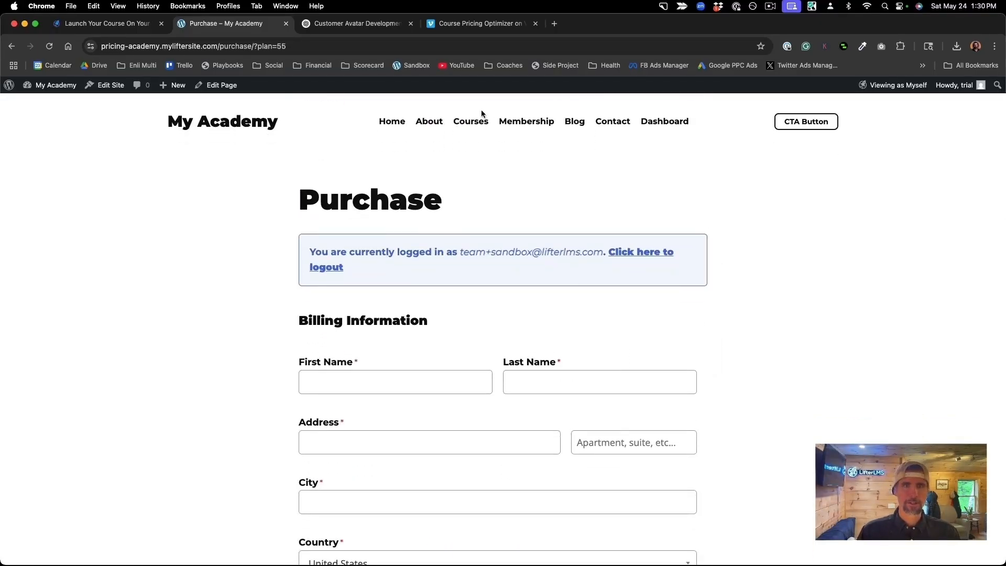
Open Course Pricing Focuser from the course catalog, view the "Break the Pricing Myths" lesson and return to the course page.
{"action": "left_click", "coordinate": [475, 124]}
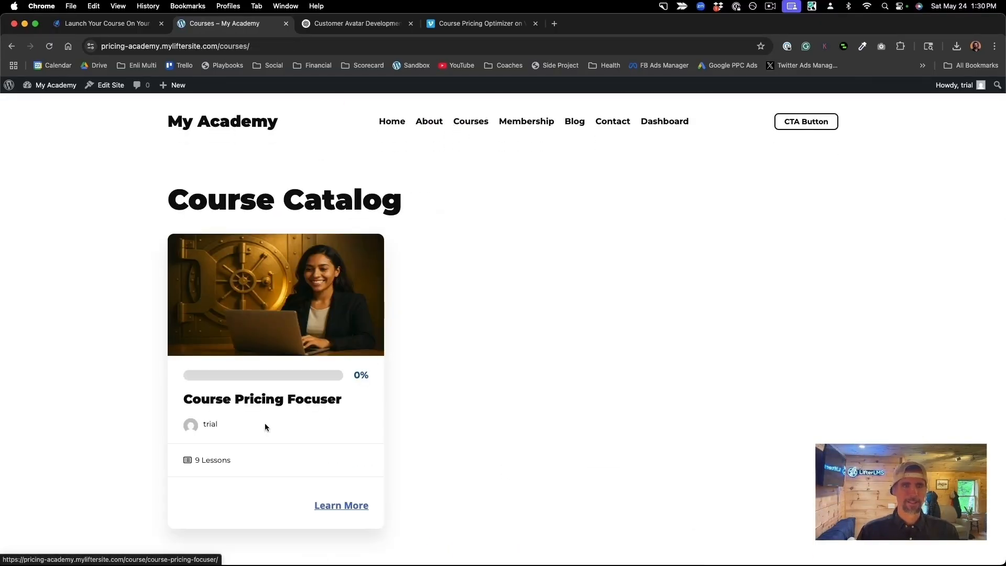
{"action": "left_click", "coordinate": [251, 405]}
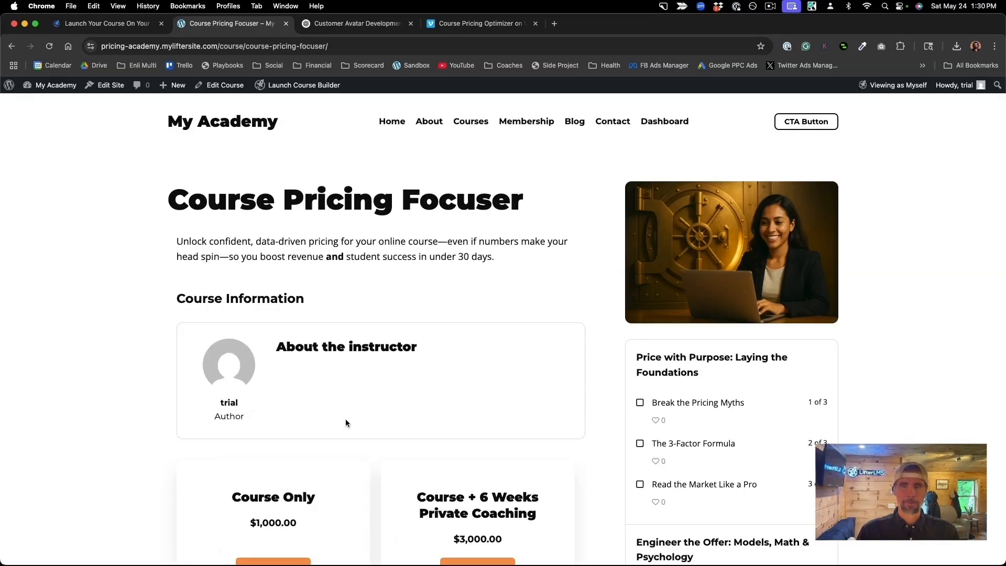
{"action": "left_click", "coordinate": [708, 411]}
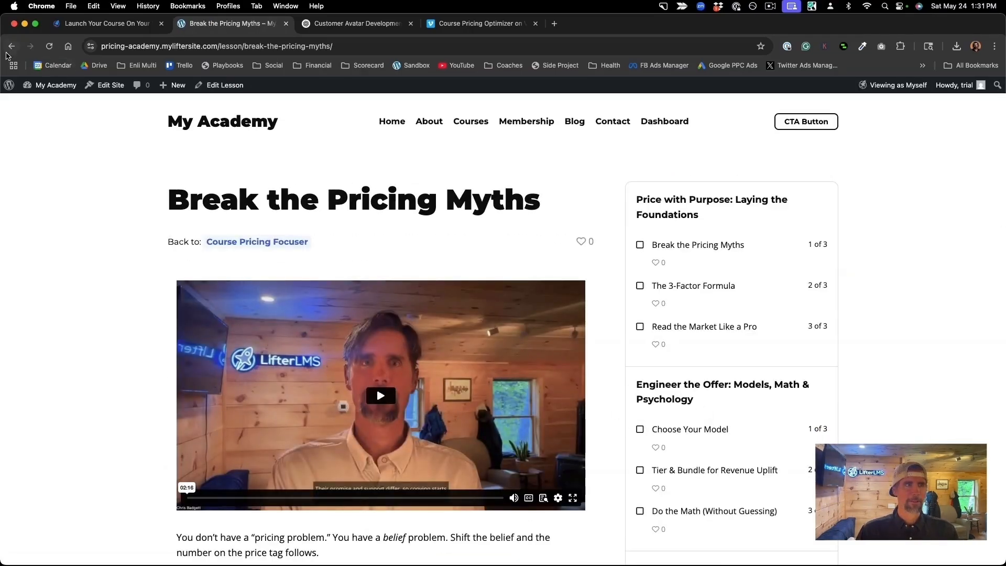
{"action": "scroll", "coordinate": [464, 312], "scroll_direction": "down", "scroll_amount": 5}
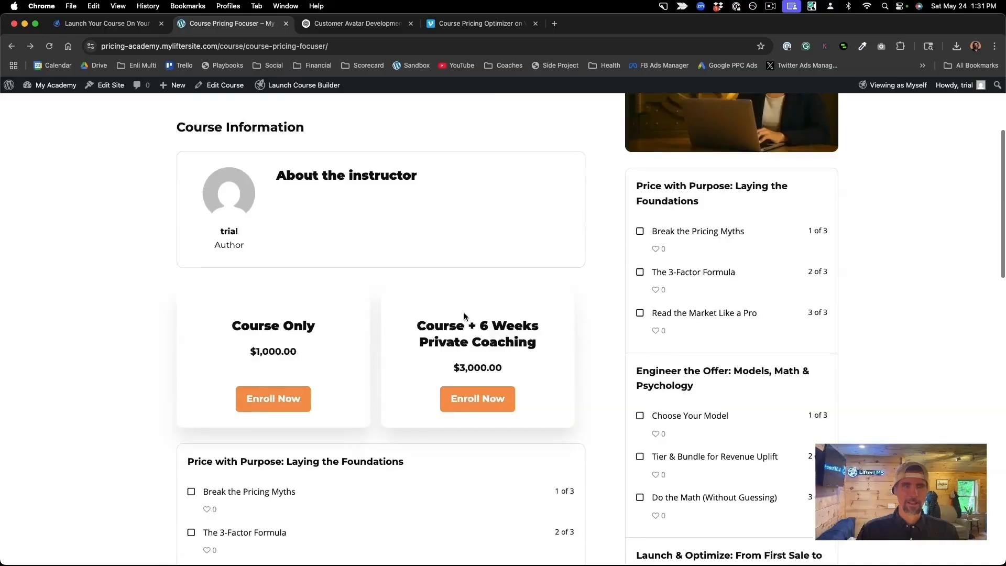
Preview the course page as a visitor, check lesson access and open enrollment for the Course Only plan.
{"action": "scroll", "coordinate": [582, 322], "scroll_direction": "up", "scroll_amount": 5}
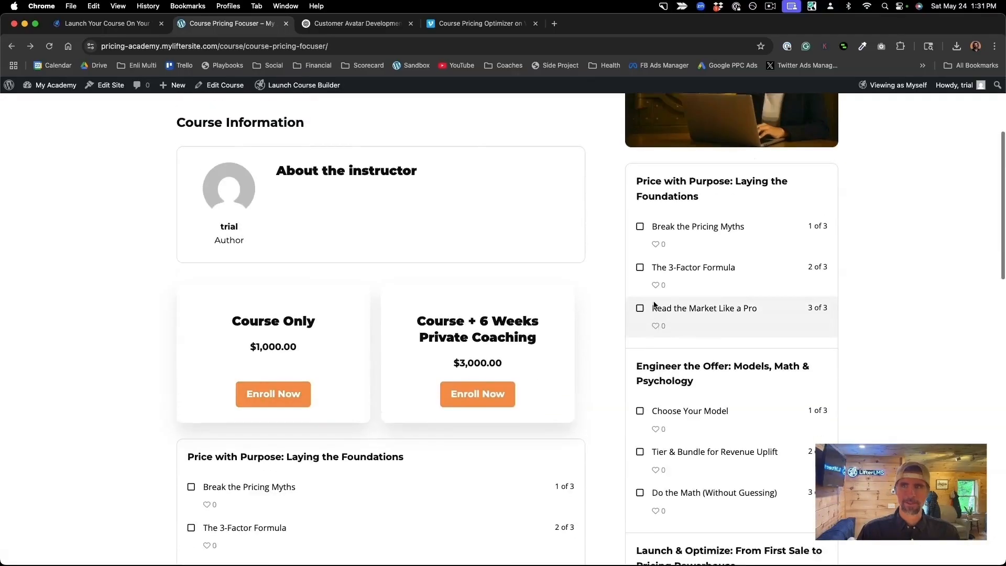
{"action": "mouse_move", "coordinate": [889, 93]}
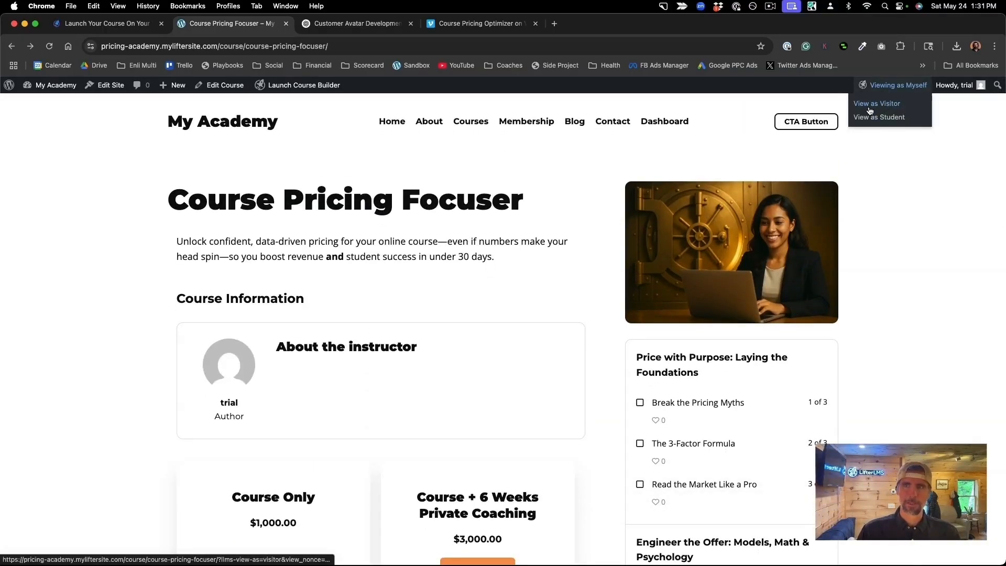
{"action": "left_click", "coordinate": [869, 107]}
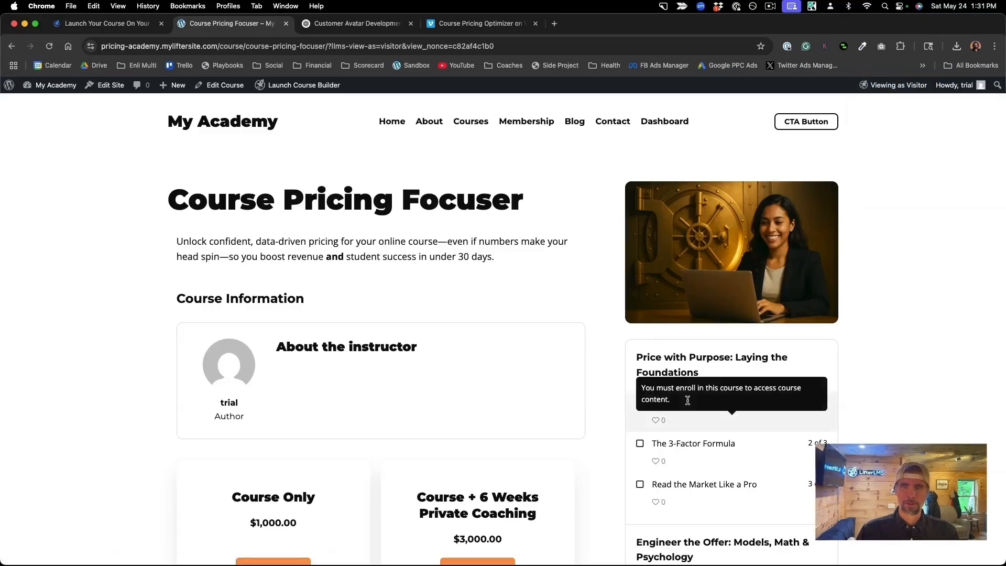
{"action": "scroll", "coordinate": [682, 420], "scroll_direction": "down", "scroll_amount": 5}
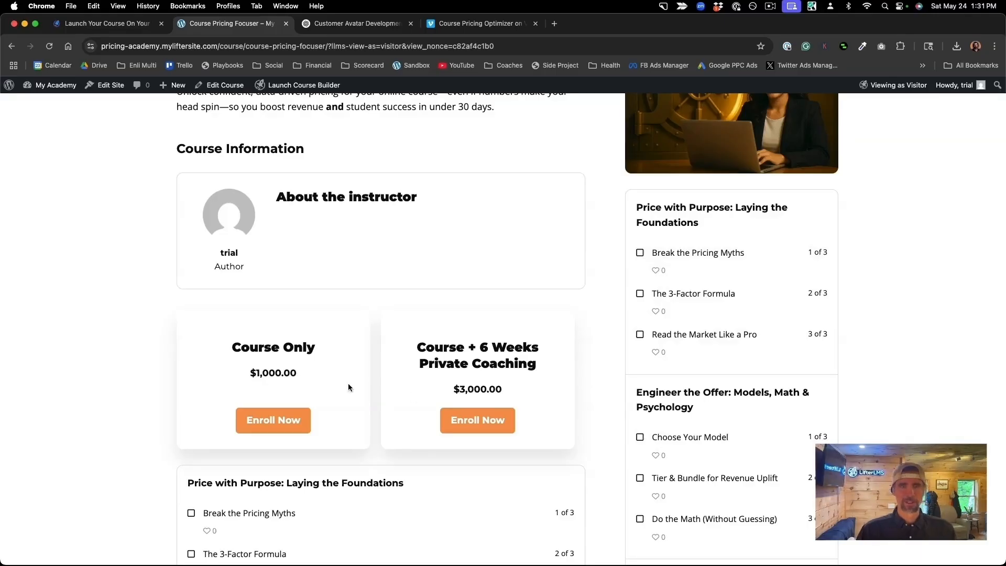
{"action": "left_click", "coordinate": [288, 422]}
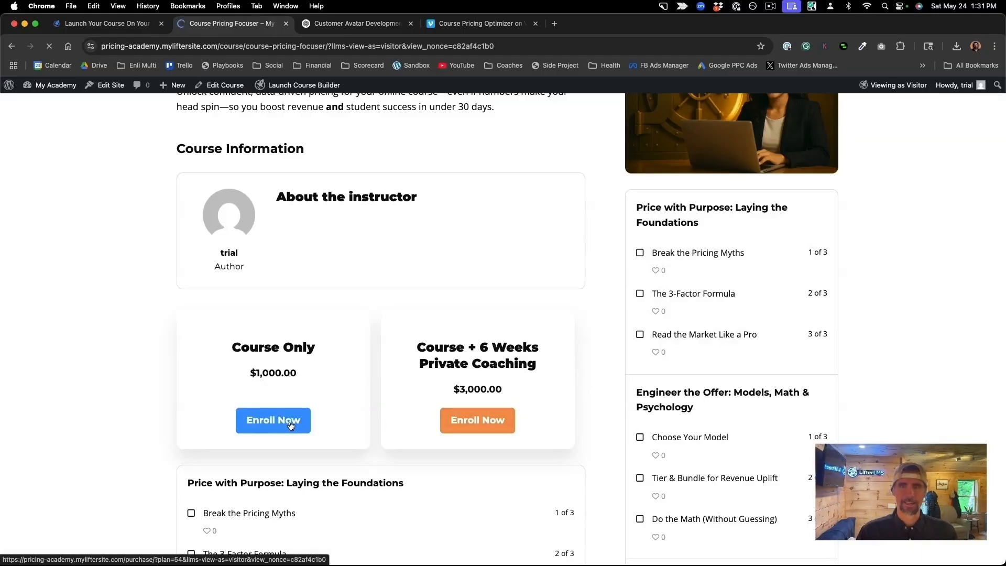
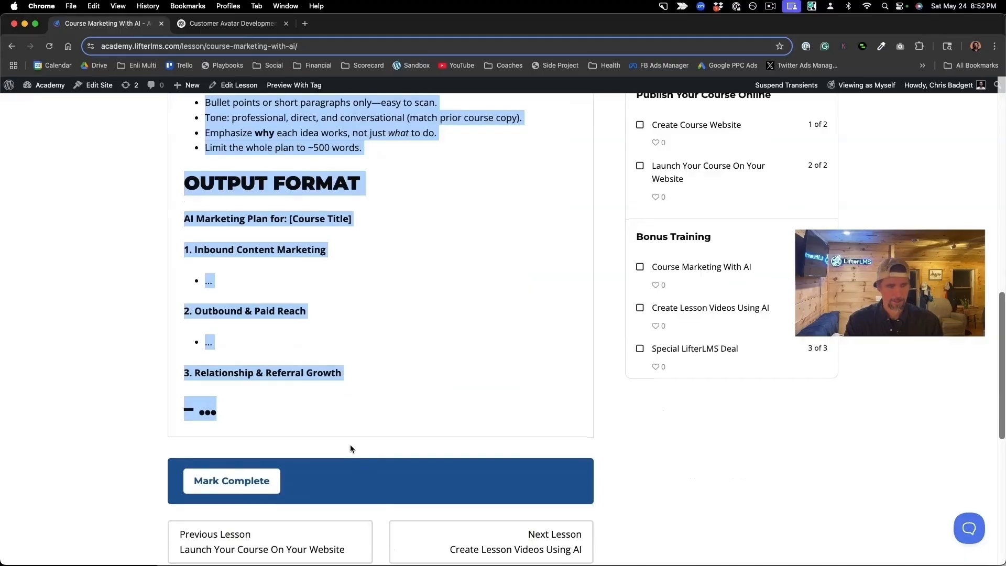
Switch to the Customer Avatar Development chat in ChatGPT and submit the copied AI marketing plan prompt.
{"action": "left_click", "coordinate": [227, 26]}
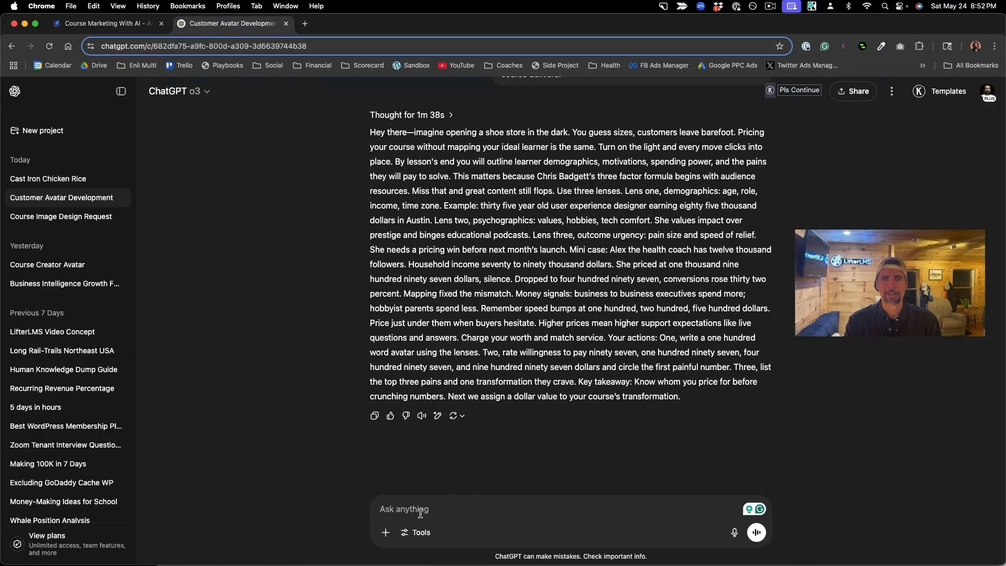
{"action": "key", "text": "super+v"}
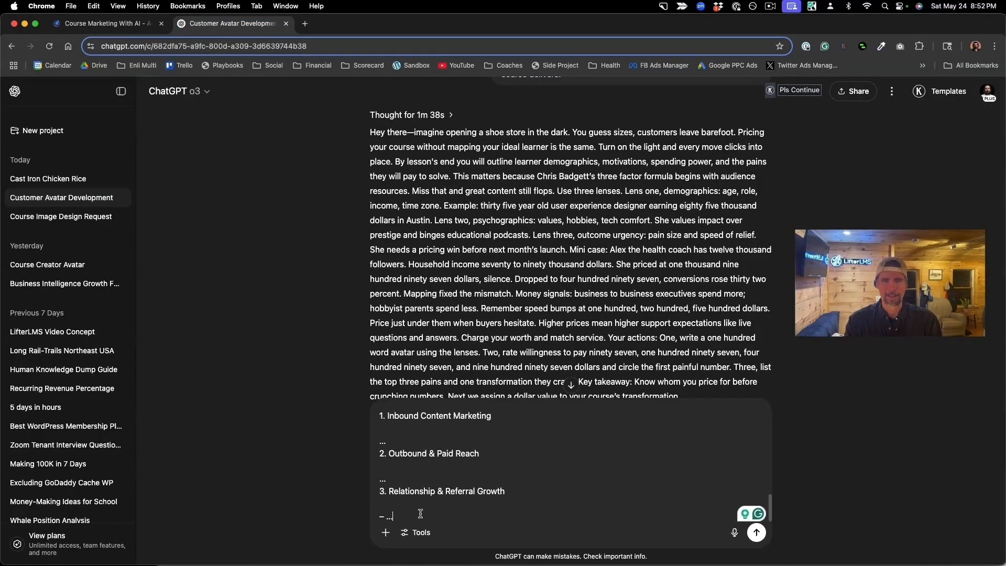
{"action": "left_click", "coordinate": [763, 539]}
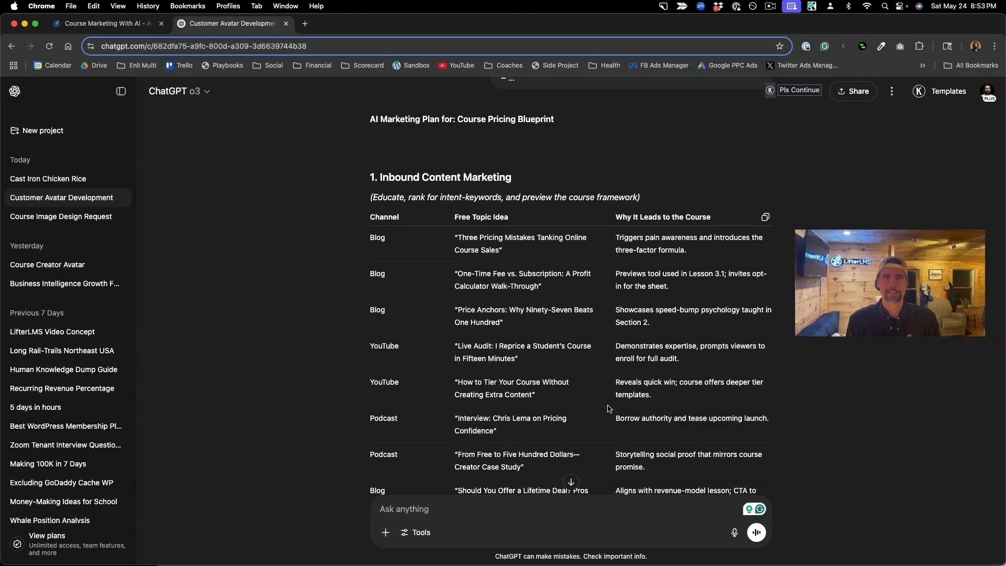
Examine the blog, YouTube and podcast topic ideas in the marketing plan's Inbound Content Marketing table.
{"action": "scroll", "coordinate": [608, 409], "scroll_direction": "down", "scroll_amount": 1}
{"action": "scroll", "coordinate": [609, 409], "scroll_direction": "down", "scroll_amount": 1}
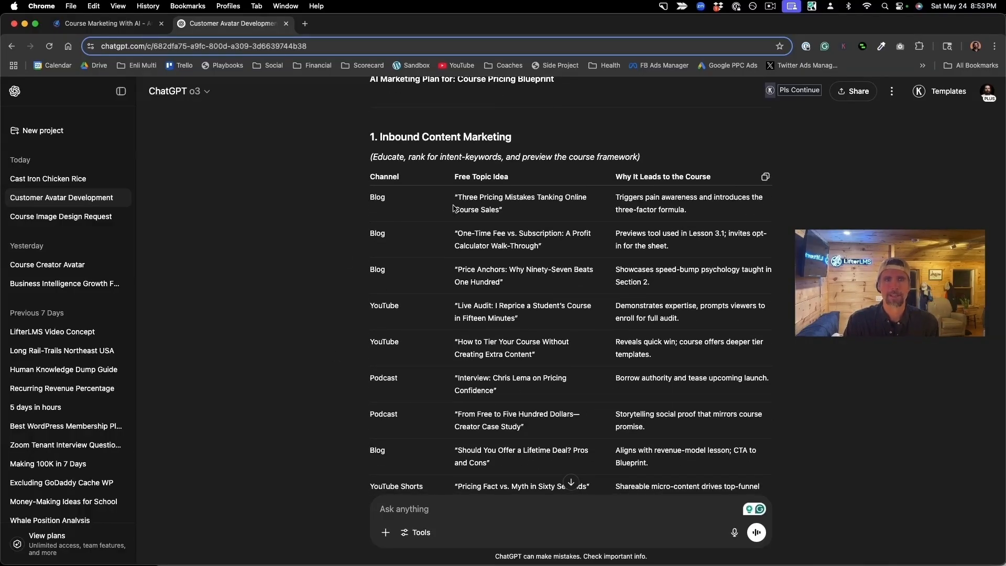
{"action": "left_click_drag", "start_coordinate": [457, 198], "coordinate": [549, 290]}
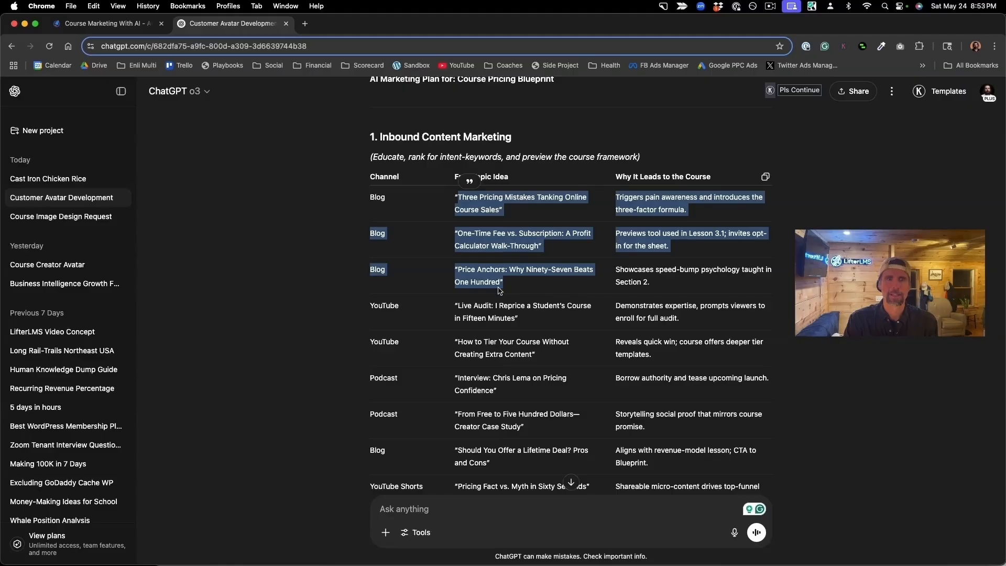
{"action": "left_click_drag", "start_coordinate": [452, 306], "coordinate": [559, 352]}
{"action": "left_click_drag", "start_coordinate": [455, 378], "coordinate": [516, 427]}
{"action": "scroll", "coordinate": [513, 438], "scroll_direction": "down", "scroll_amount": 4}
{"action": "scroll", "coordinate": [512, 438], "scroll_direction": "down", "scroll_amount": 1}
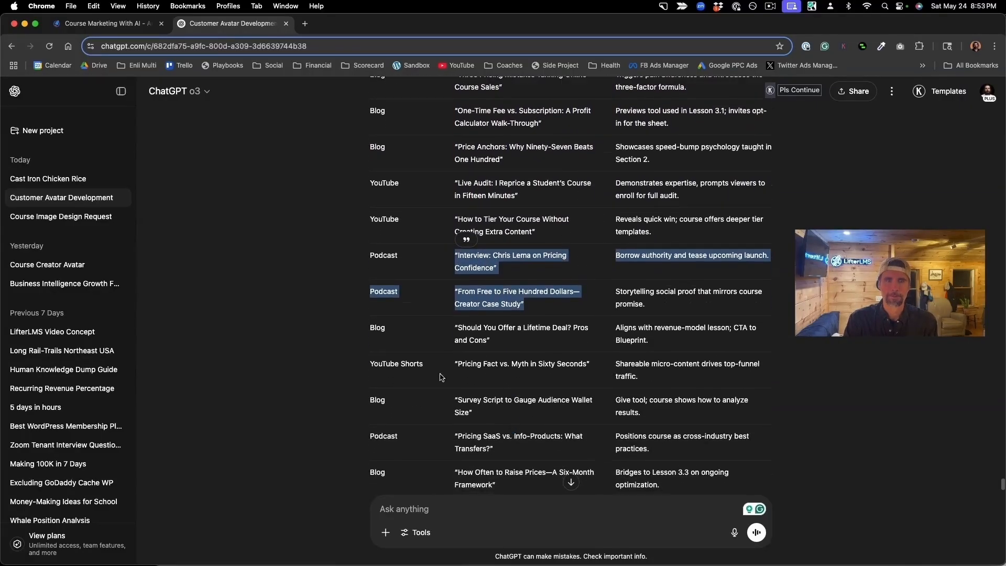
Examine the Outbound & Paid Reach section and the start of Relationship & Referral Growth in the marketing plan.
{"action": "scroll", "coordinate": [467, 450], "scroll_direction": "down", "scroll_amount": 10}
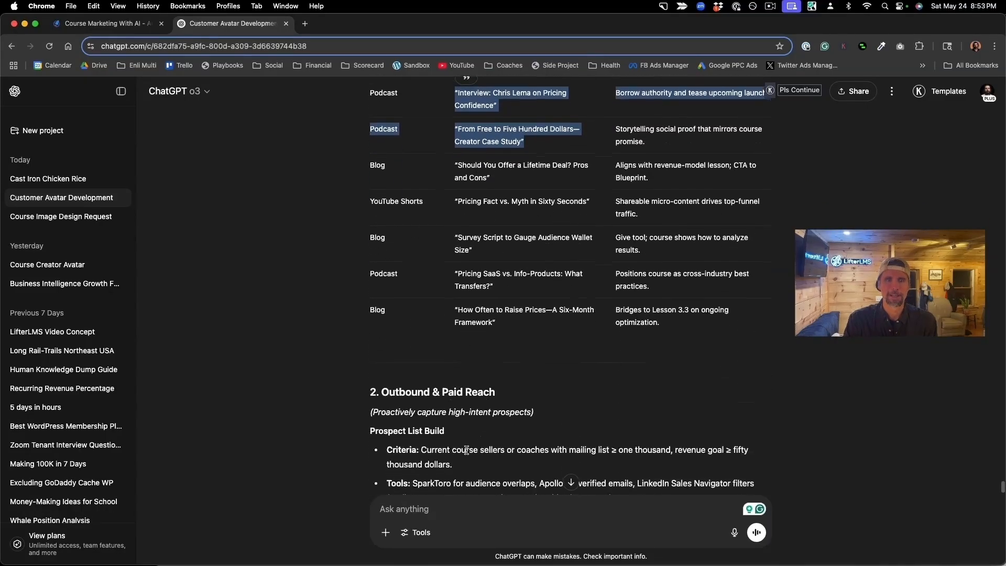
{"action": "scroll", "coordinate": [467, 450], "scroll_direction": "down", "scroll_amount": 4}
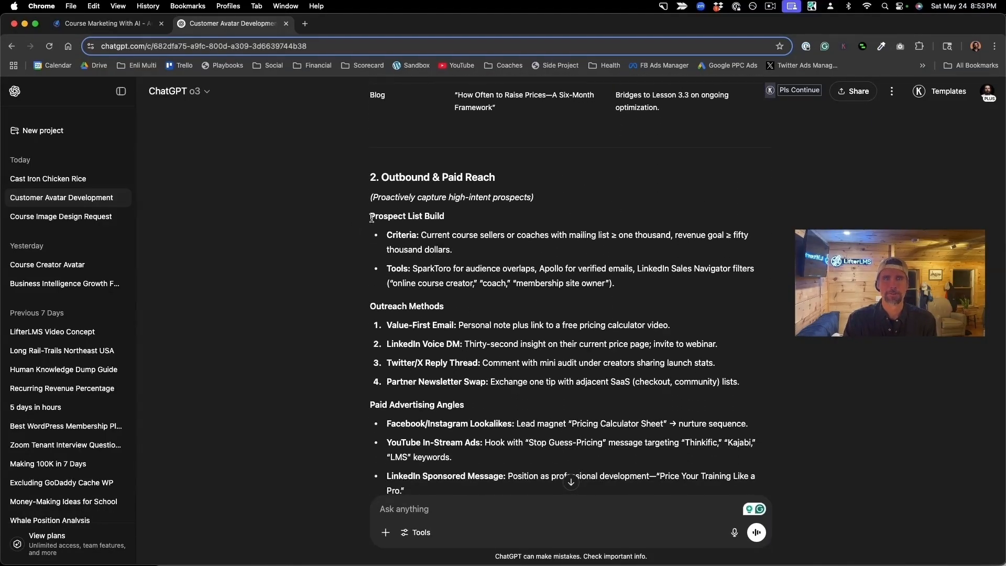
{"action": "left_click_drag", "start_coordinate": [372, 217], "coordinate": [704, 287]}
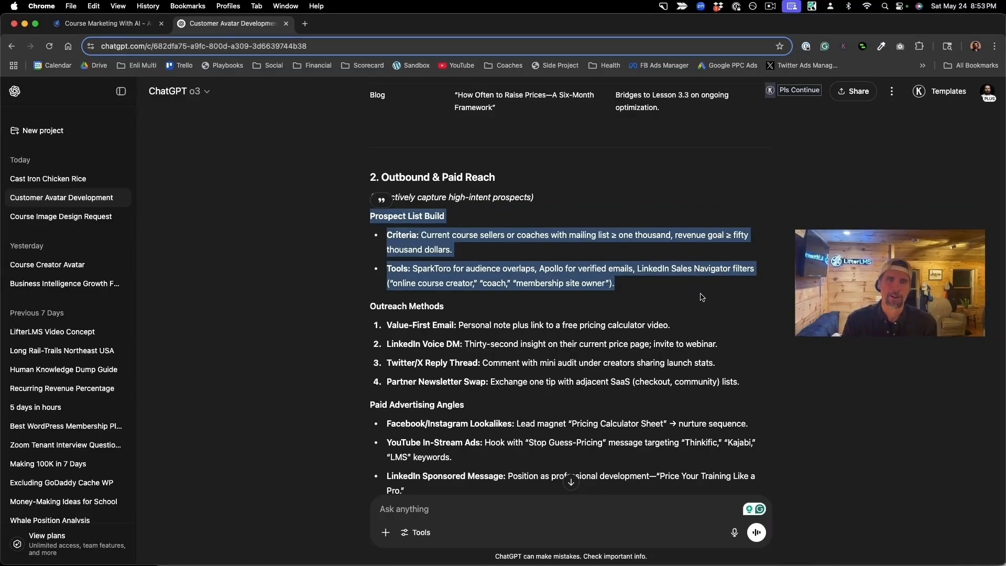
{"action": "scroll", "coordinate": [703, 298], "scroll_direction": "down", "scroll_amount": 4}
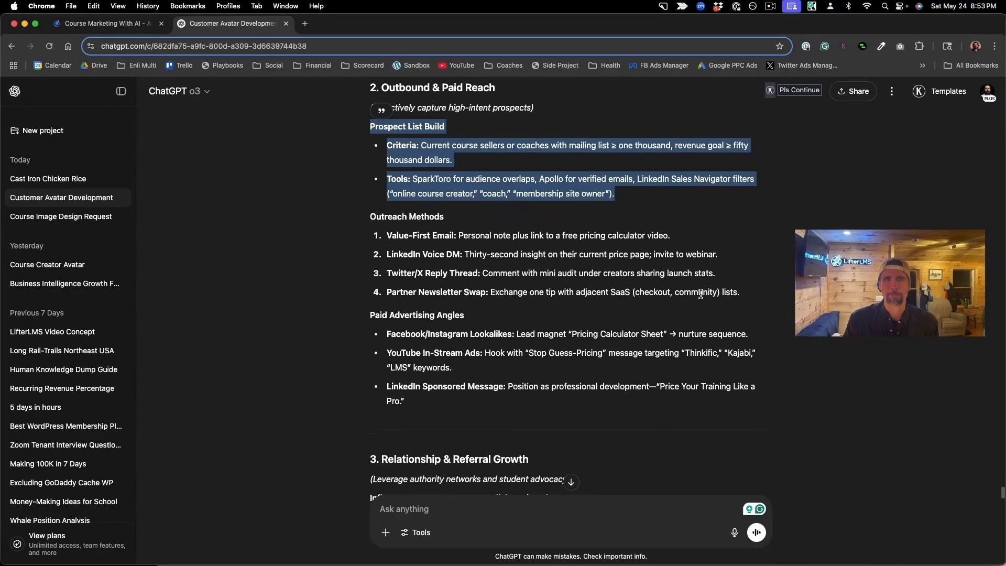
{"action": "scroll", "coordinate": [702, 294], "scroll_direction": "down", "scroll_amount": 3}
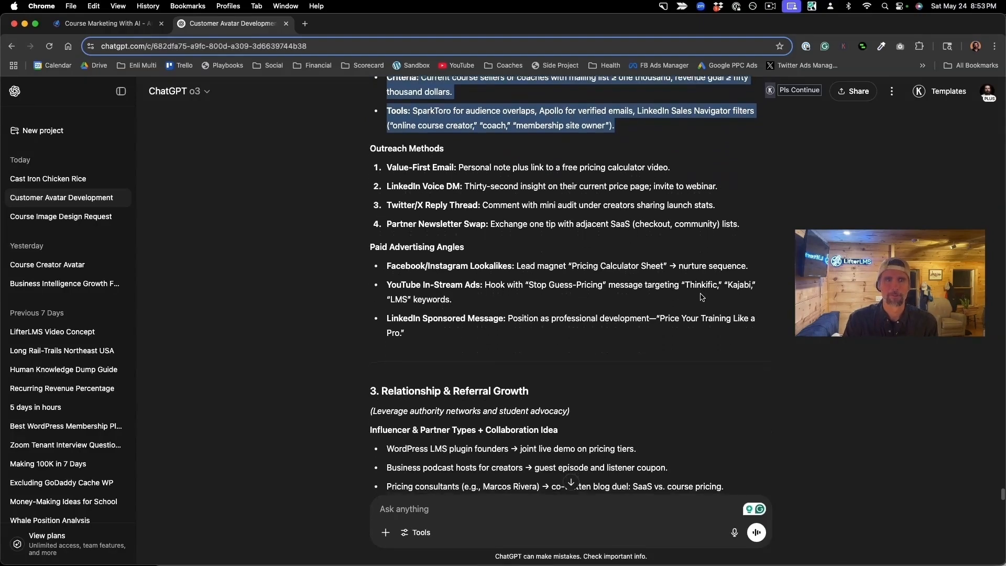
{"action": "scroll", "coordinate": [702, 297], "scroll_direction": "down", "scroll_amount": 3}
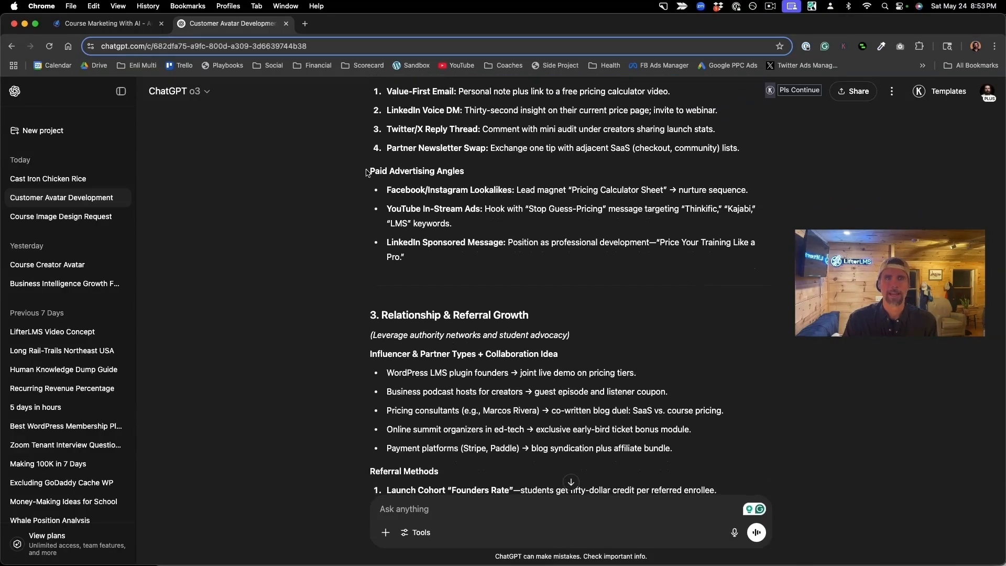
{"action": "left_click_drag", "start_coordinate": [369, 173], "coordinate": [724, 255]}
{"action": "scroll", "coordinate": [722, 255], "scroll_direction": "down", "scroll_amount": 3}
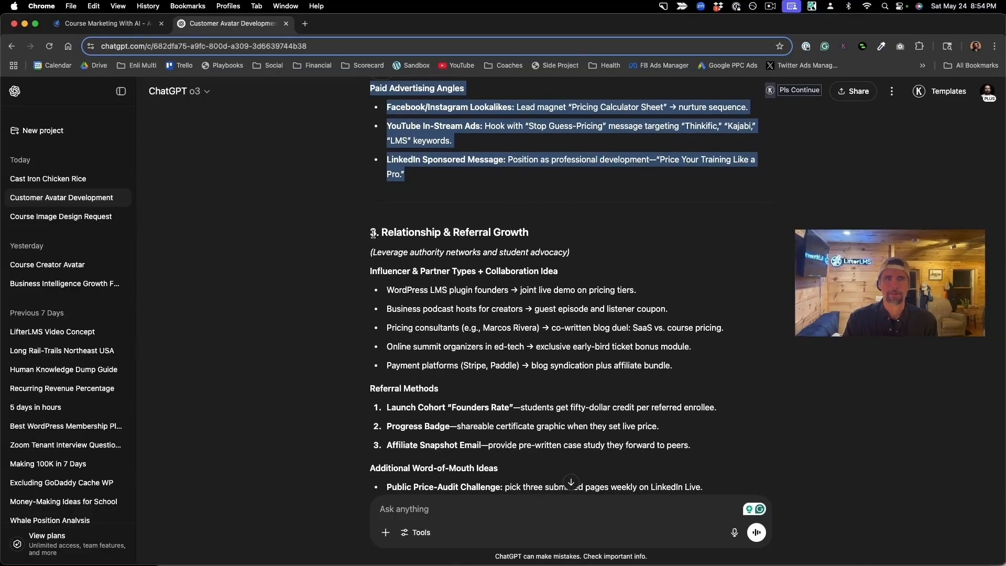
{"action": "left_click_drag", "start_coordinate": [373, 233], "coordinate": [703, 381]}
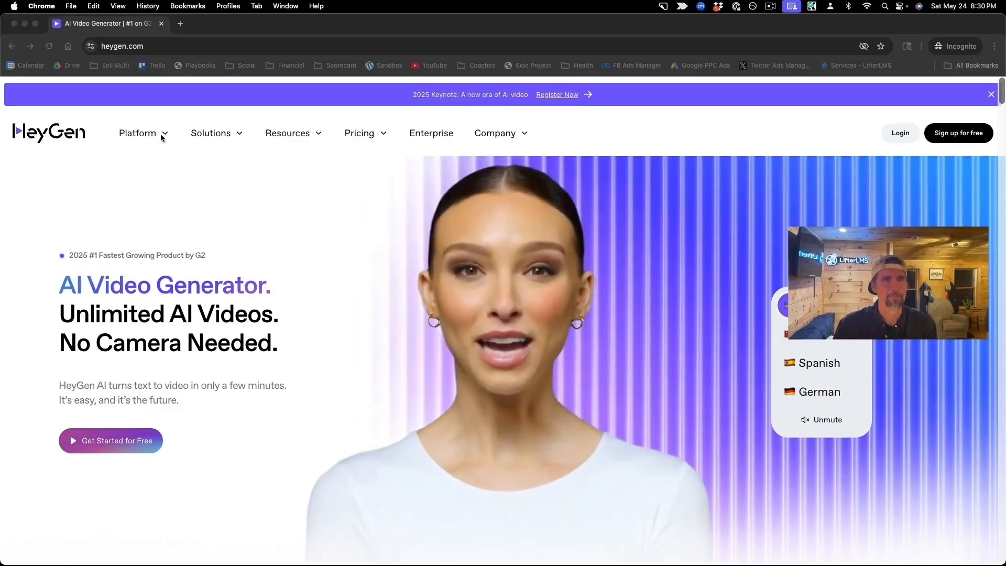
Look over the HeyGen homepage and switch to the browser window with the signed-in HeyGen avatars page.
{"action": "scroll", "coordinate": [508, 276], "scroll_direction": "down", "scroll_amount": 4}
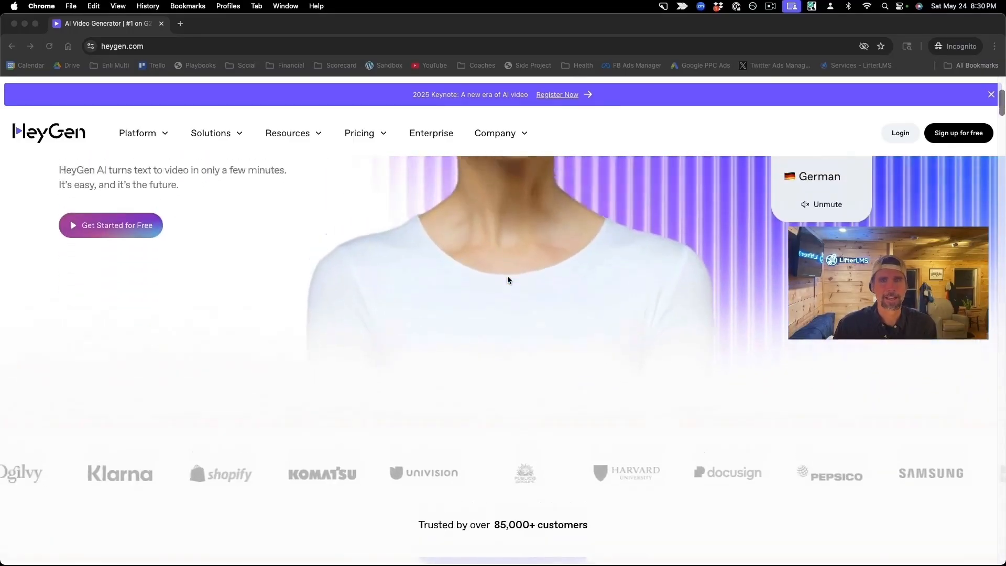
{"action": "scroll", "coordinate": [507, 276], "scroll_direction": "up", "scroll_amount": 4}
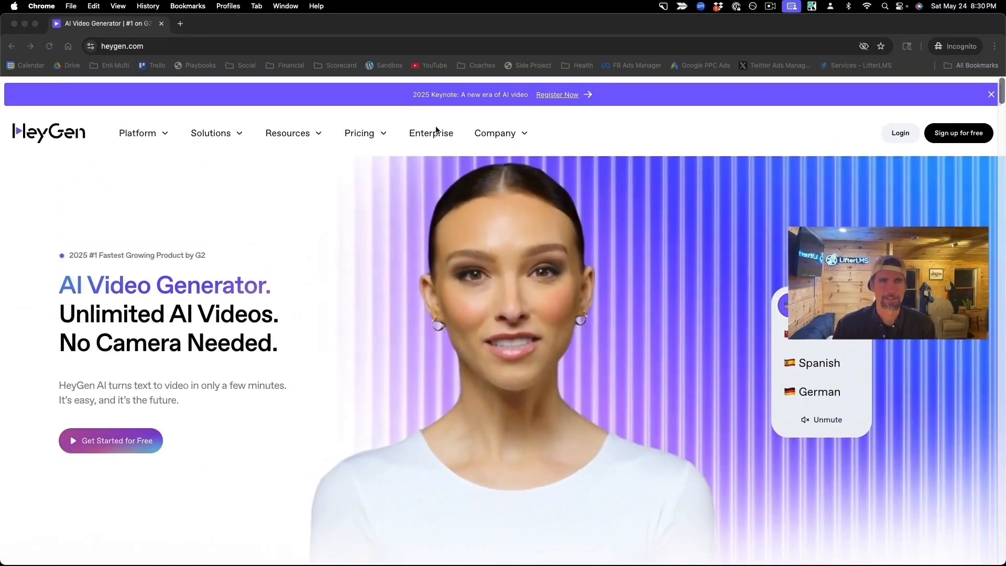
{"action": "left_click_drag", "start_coordinate": [325, 26], "coordinate": [478, 27]}
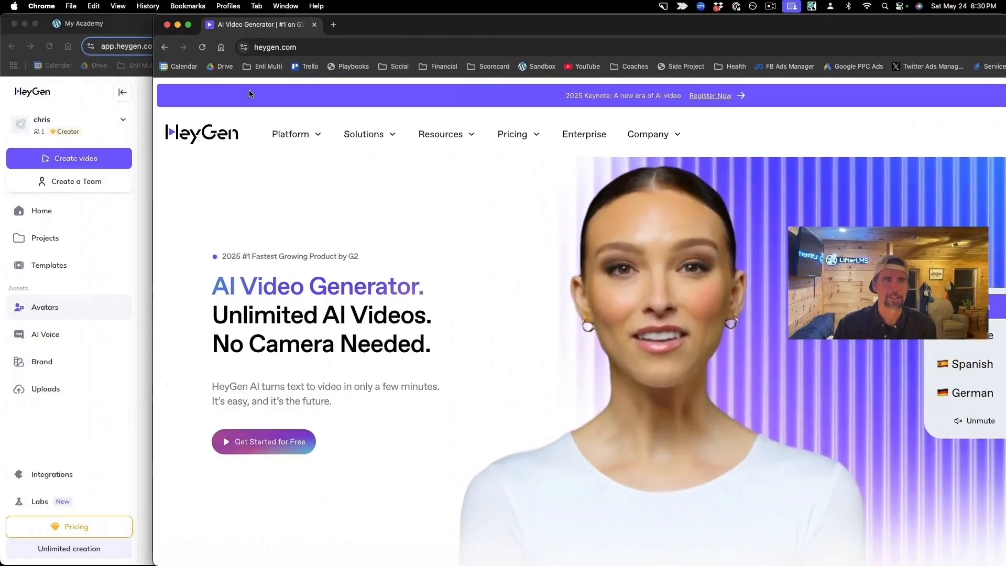
{"action": "left_click", "coordinate": [146, 104]}
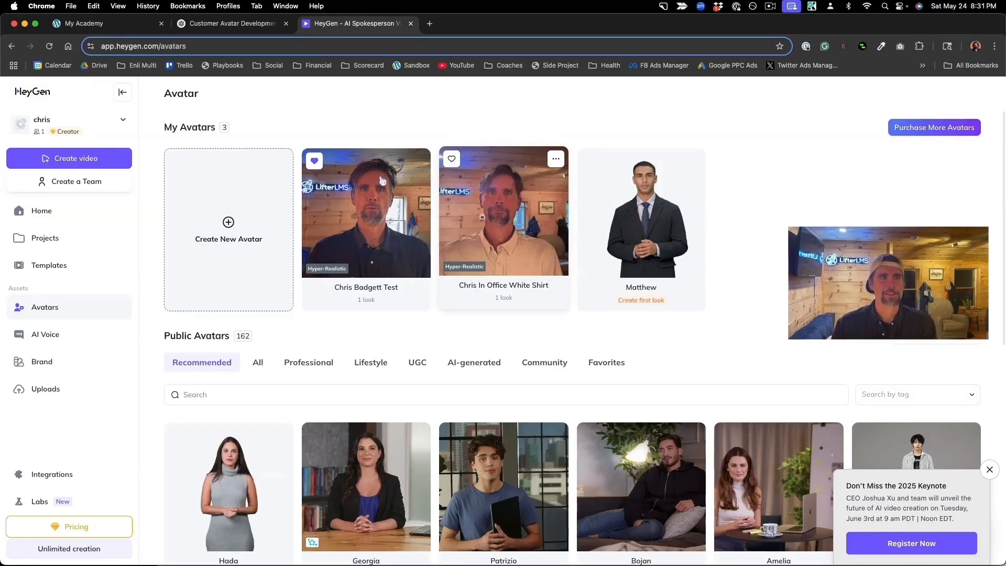
Create a landscape video from scratch in HeyGen using the custom avatar in the office with the white shirt.
{"action": "left_click", "coordinate": [91, 158]}
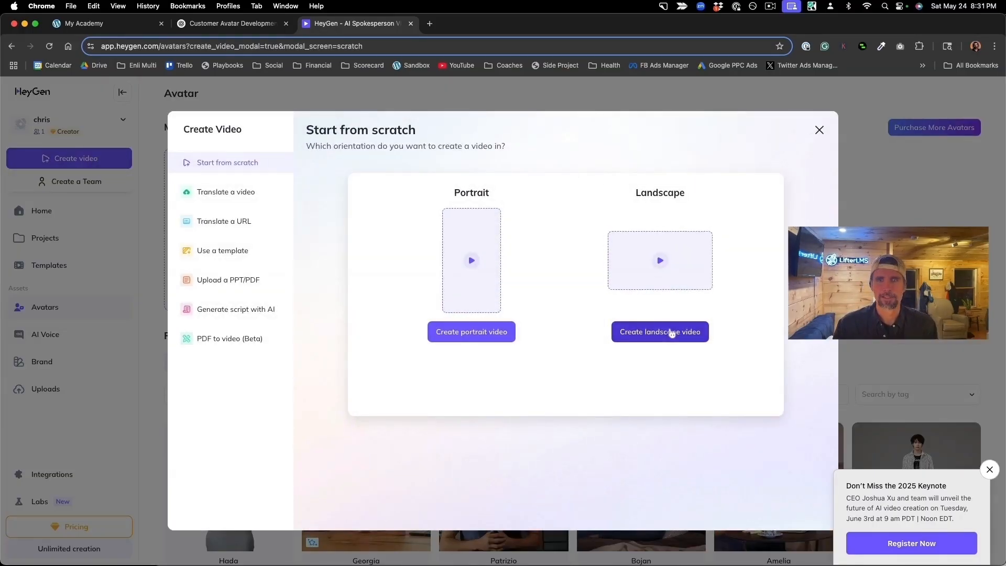
{"action": "left_click", "coordinate": [671, 331]}
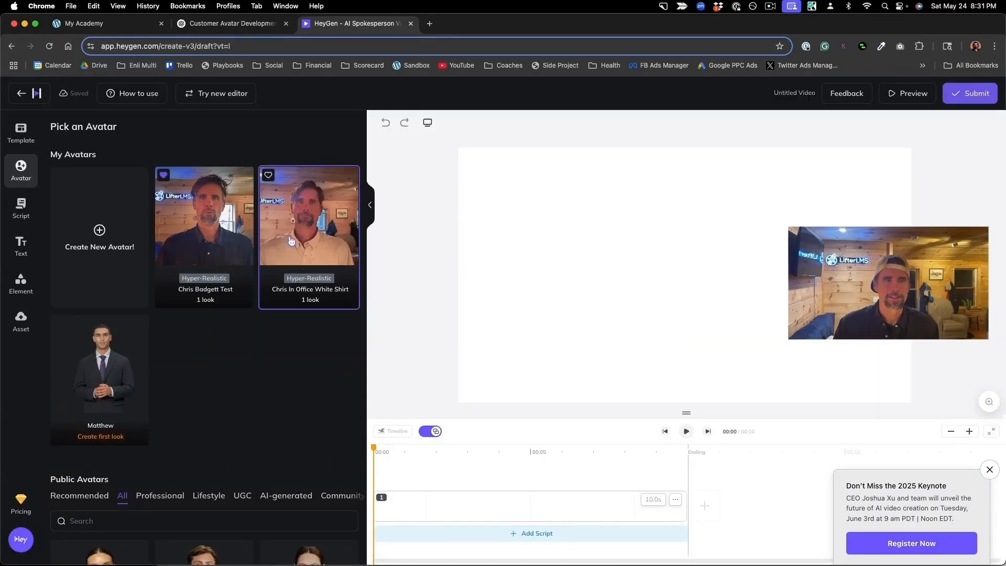
{"action": "left_click", "coordinate": [292, 241]}
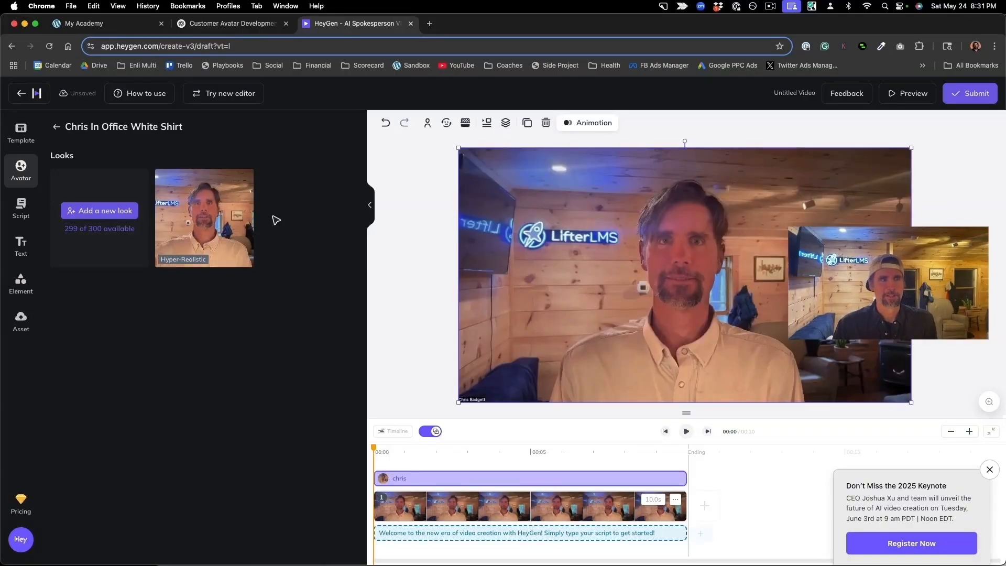
Open the video's script and delete the default welcome text.
{"action": "left_click", "coordinate": [23, 211]}
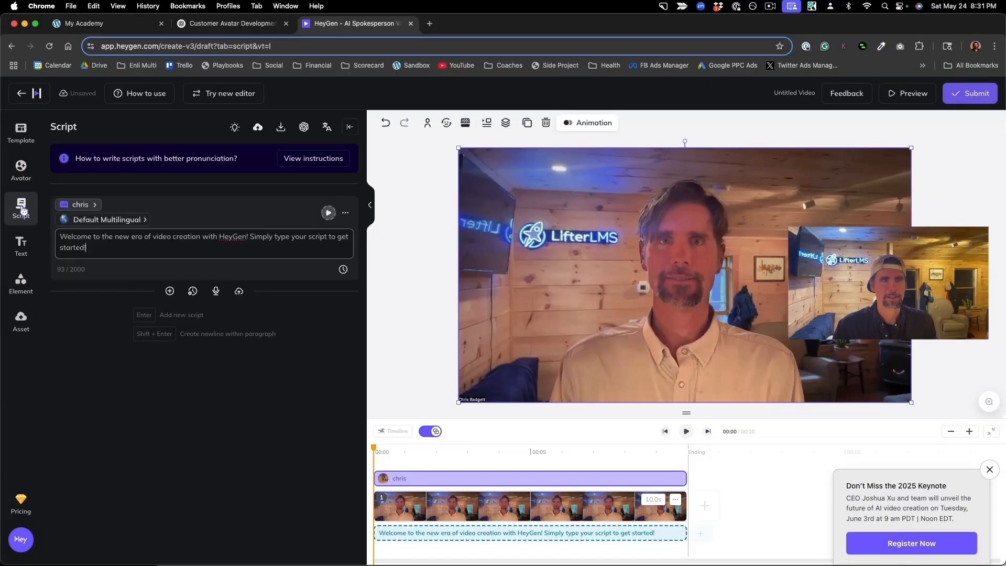
{"action": "left_click_drag", "start_coordinate": [89, 245], "coordinate": [61, 235]}
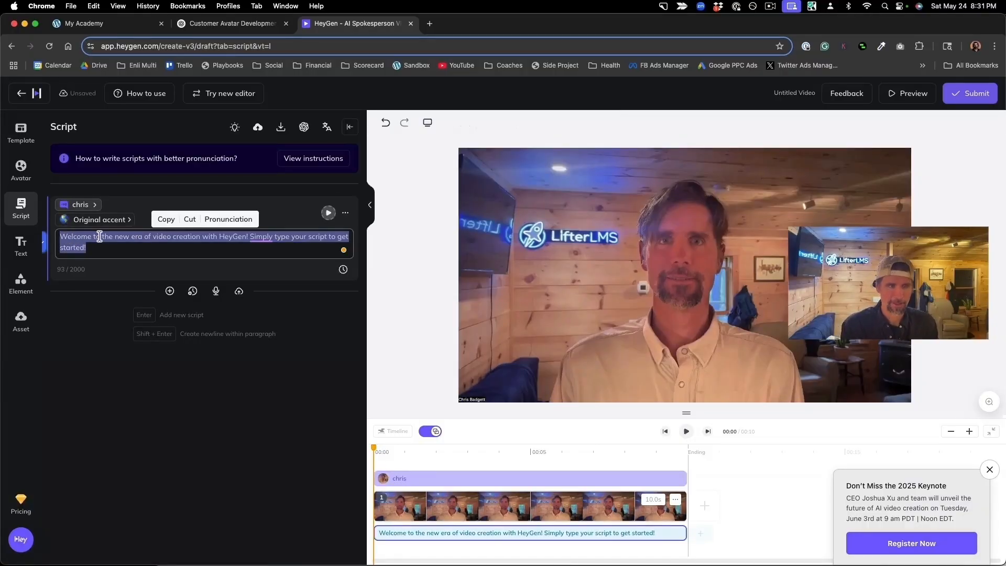
{"action": "key", "text": "BackSpace"}
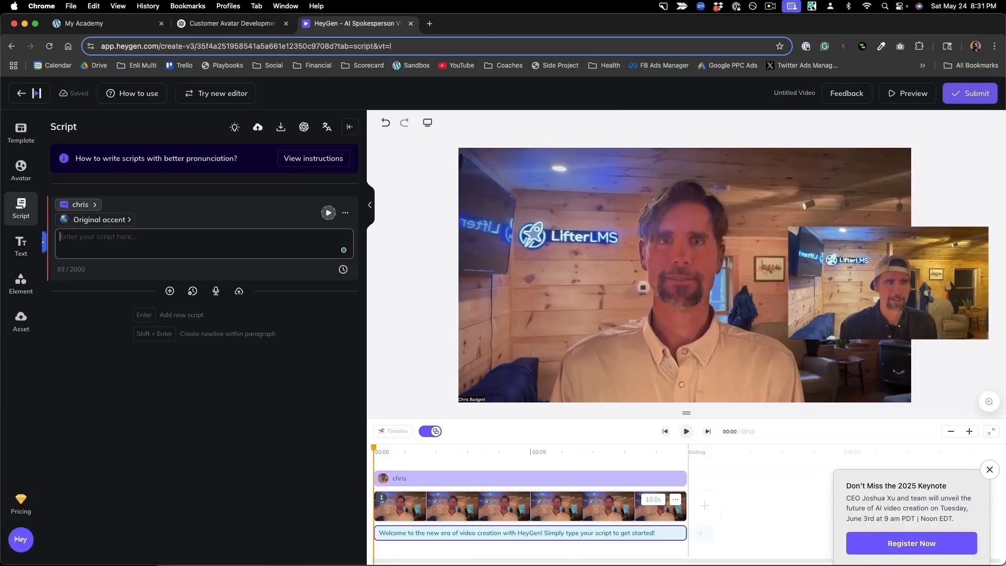
Copy the full lesson script starting "Hey there—imagine opening a shoe store" from ChatGPT and paste it into the HeyGen video's script.
{"action": "left_click", "coordinate": [212, 26]}
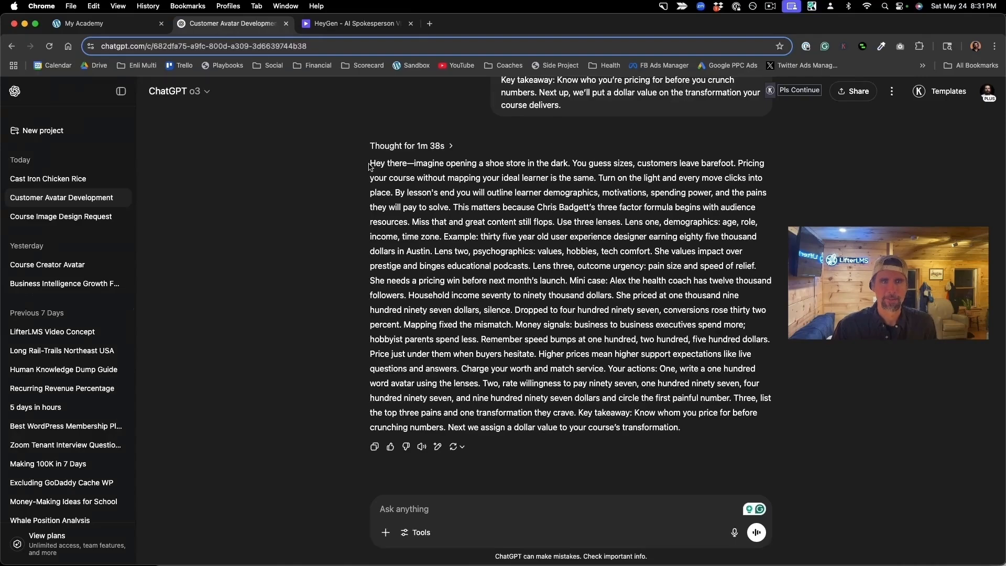
{"action": "left_click_drag", "start_coordinate": [370, 163], "coordinate": [688, 428]}
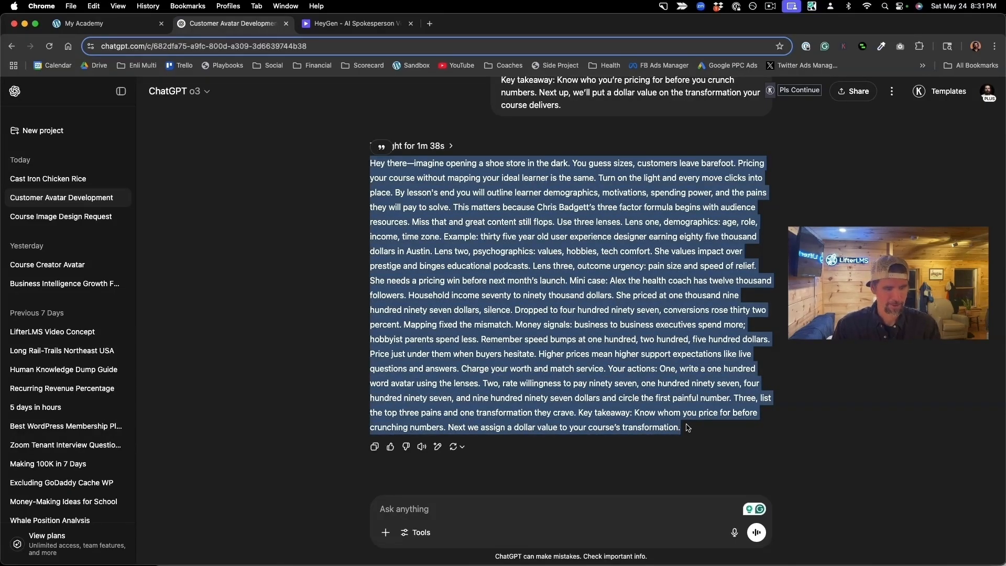
{"action": "key", "text": "super+c"}
{"action": "left_click", "coordinate": [366, 24]}
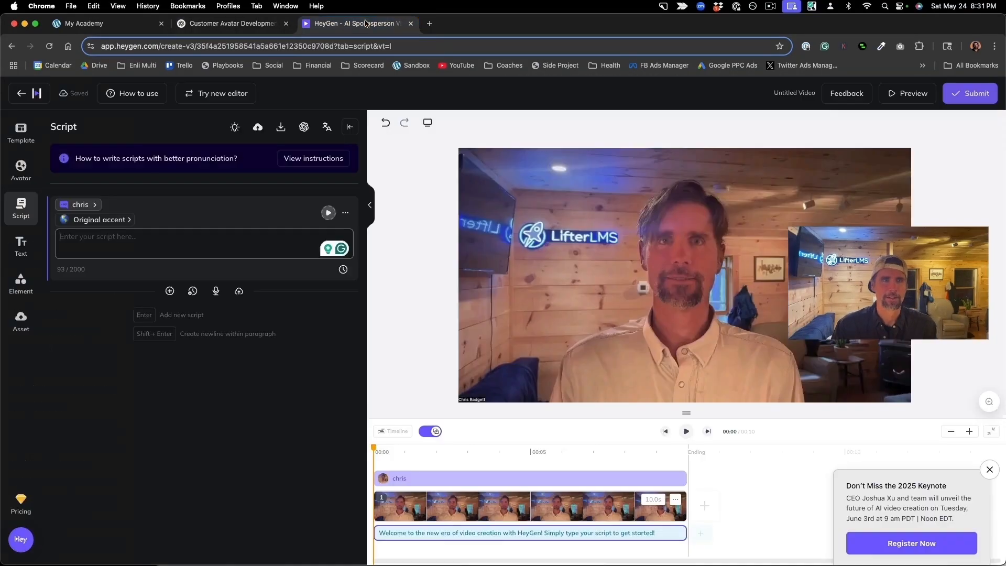
{"action": "left_click", "coordinate": [108, 239]}
{"action": "key", "text": "super+v"}
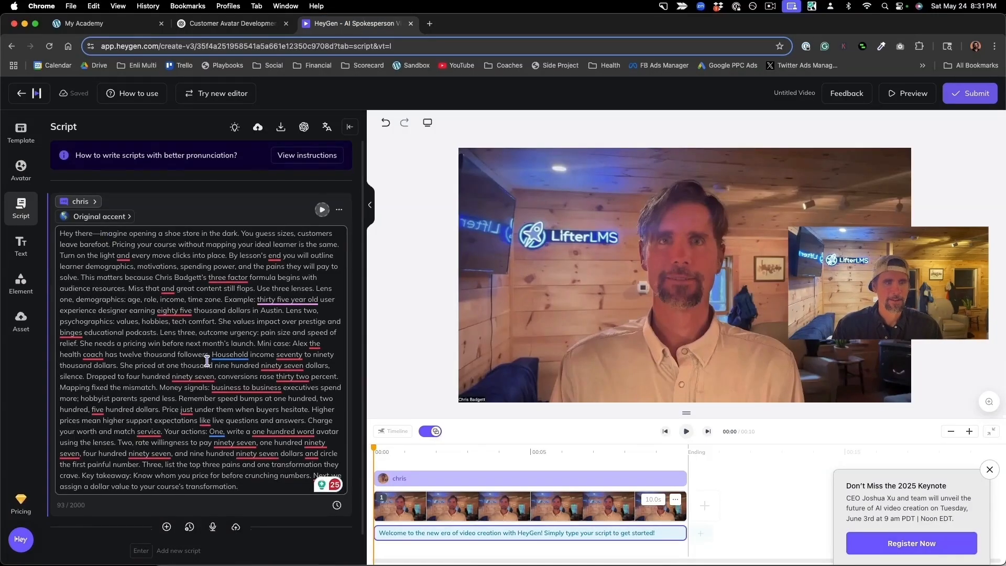
{"action": "scroll", "coordinate": [207, 361], "scroll_direction": "down", "scroll_amount": 1}
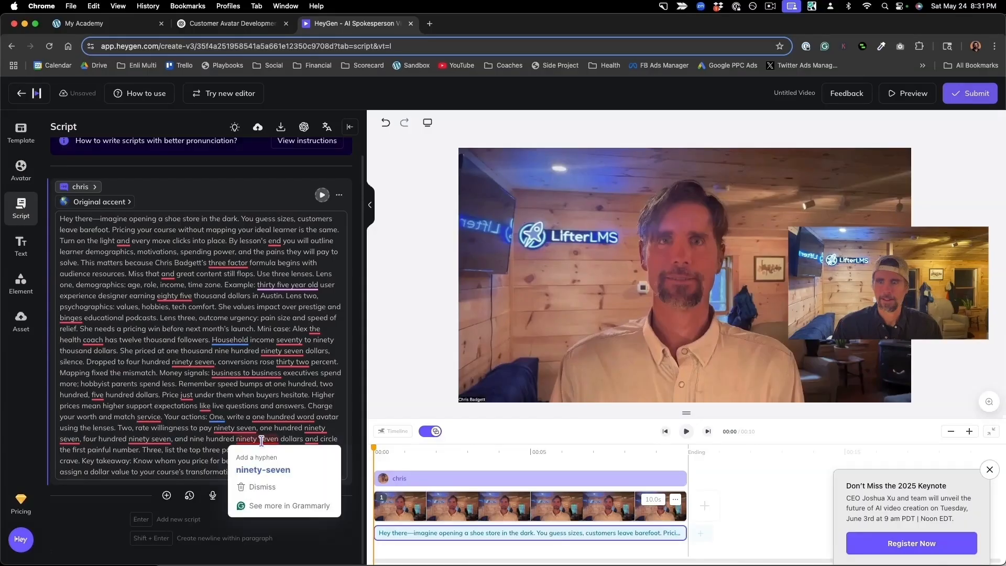
Dismiss the keynote notice and submit the video for rendering with the filename "Lesson 1".
{"action": "left_click", "coordinate": [989, 471]}
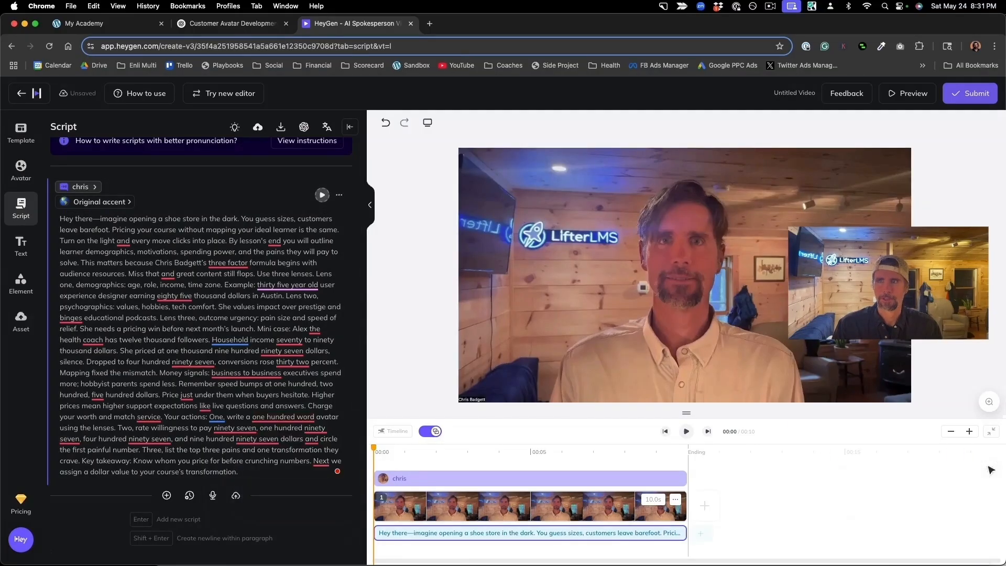
{"action": "left_click", "coordinate": [968, 94]}
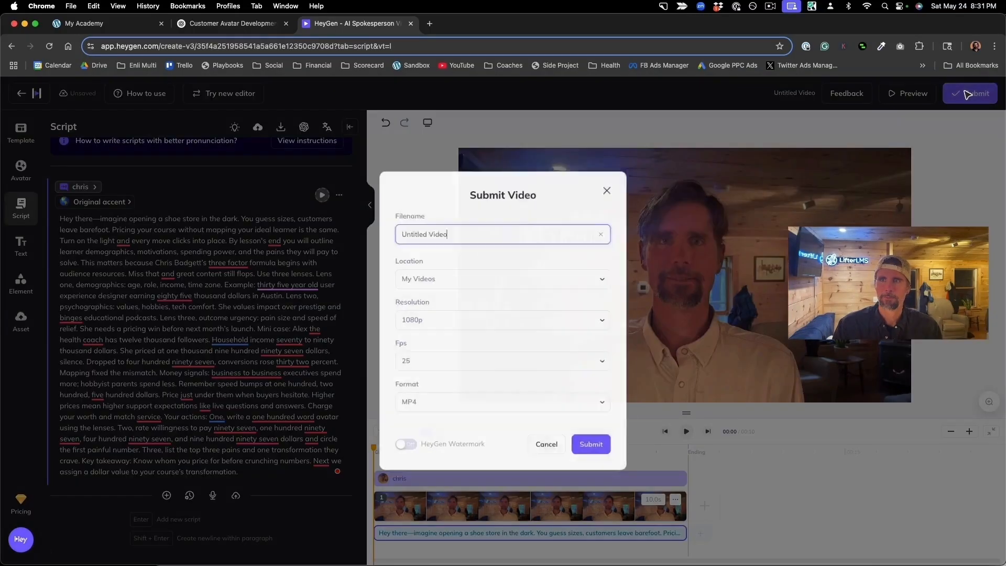
{"action": "left_click_drag", "start_coordinate": [481, 227], "coordinate": [386, 229]}
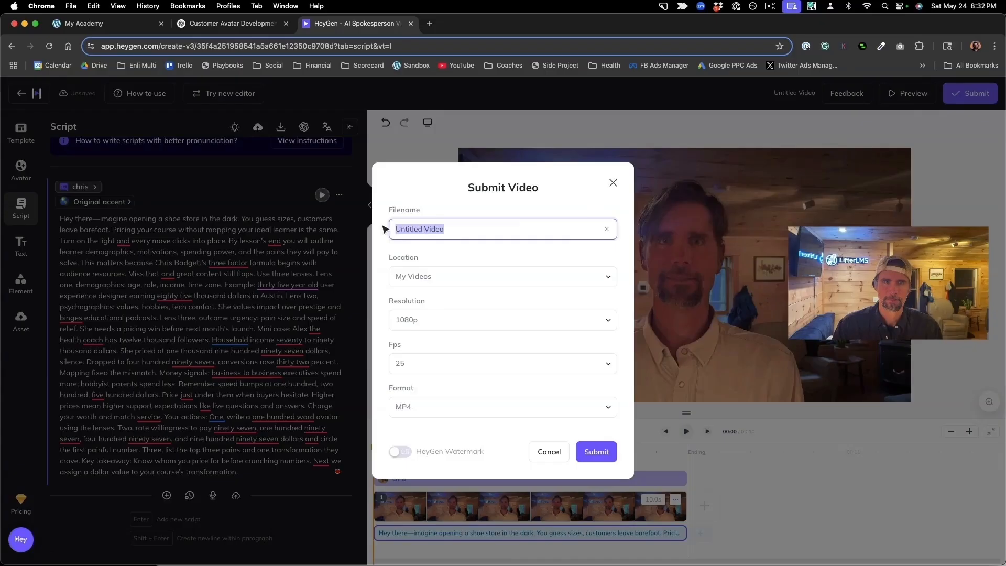
{"action": "type", "text": "Lesson 1"}
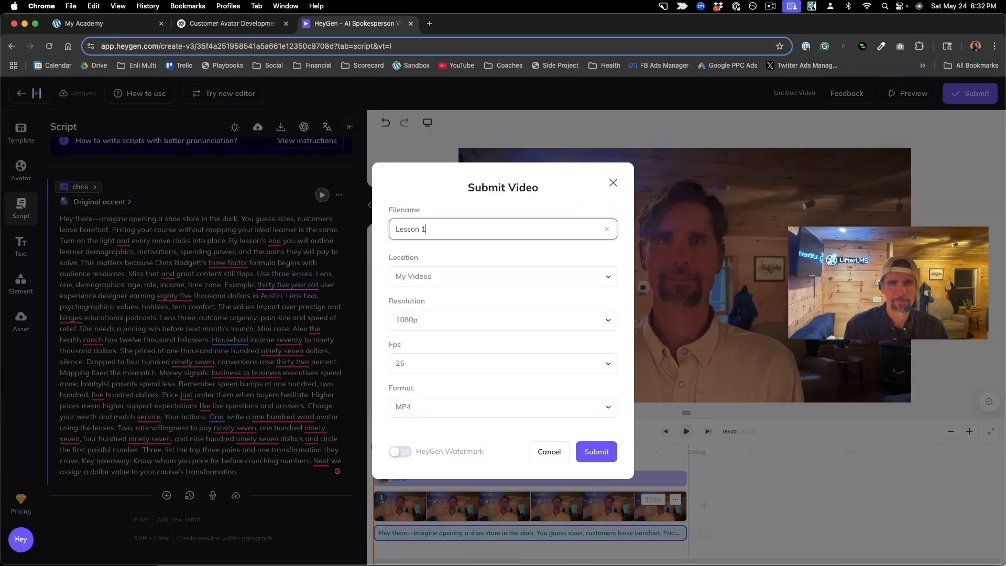
{"action": "left_click", "coordinate": [601, 458]}
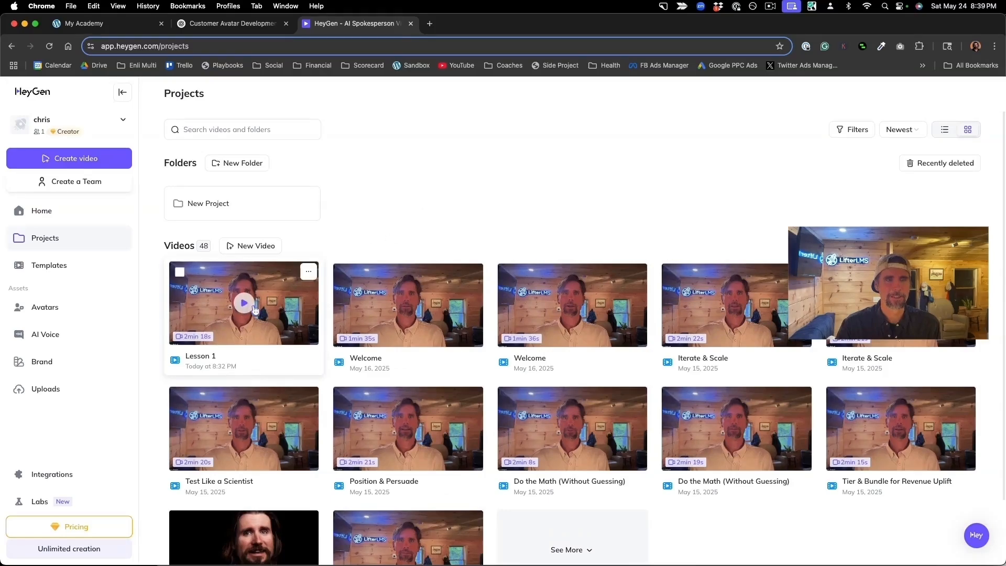
Open the rendered Lesson 1 video, play a short part of it and return to the projects list.
{"action": "left_click", "coordinate": [280, 321]}
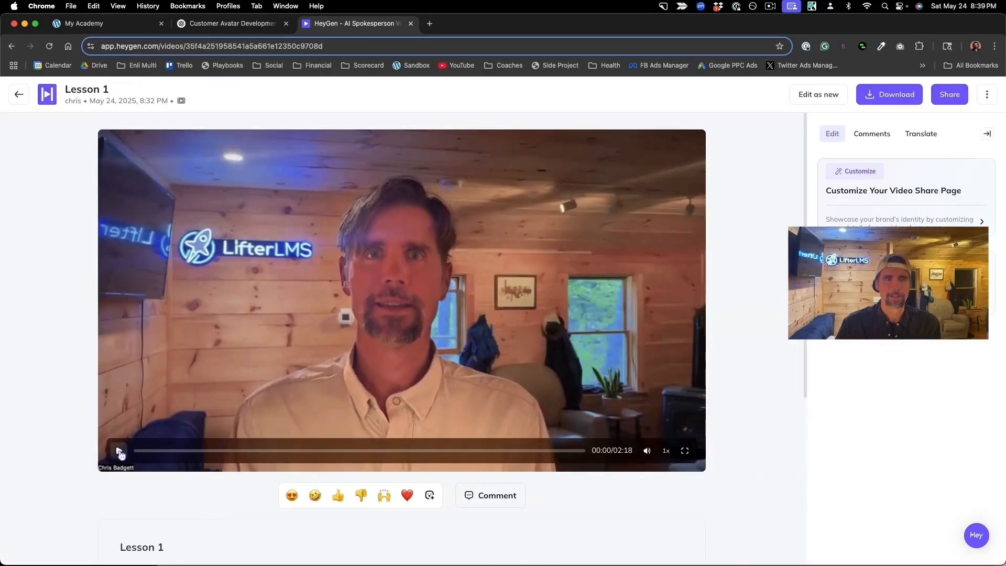
{"action": "left_click", "coordinate": [120, 452]}
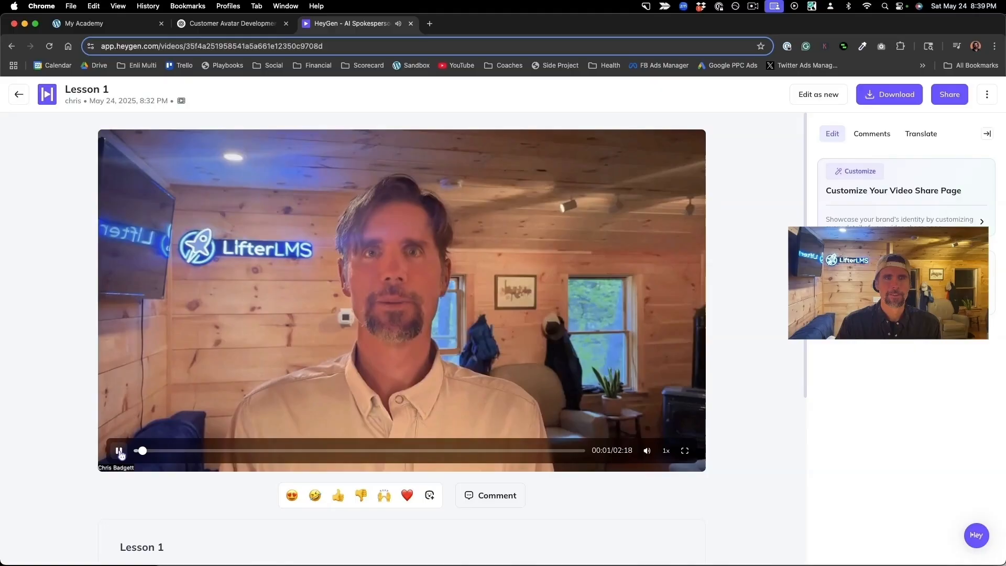
{"action": "left_click", "coordinate": [120, 452]}
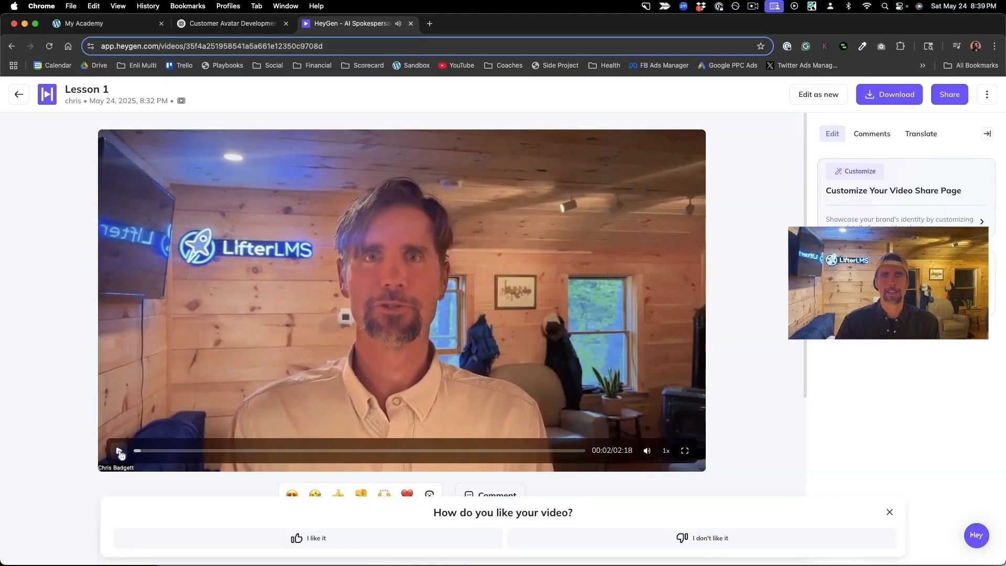
{"action": "left_click", "coordinate": [23, 97]}
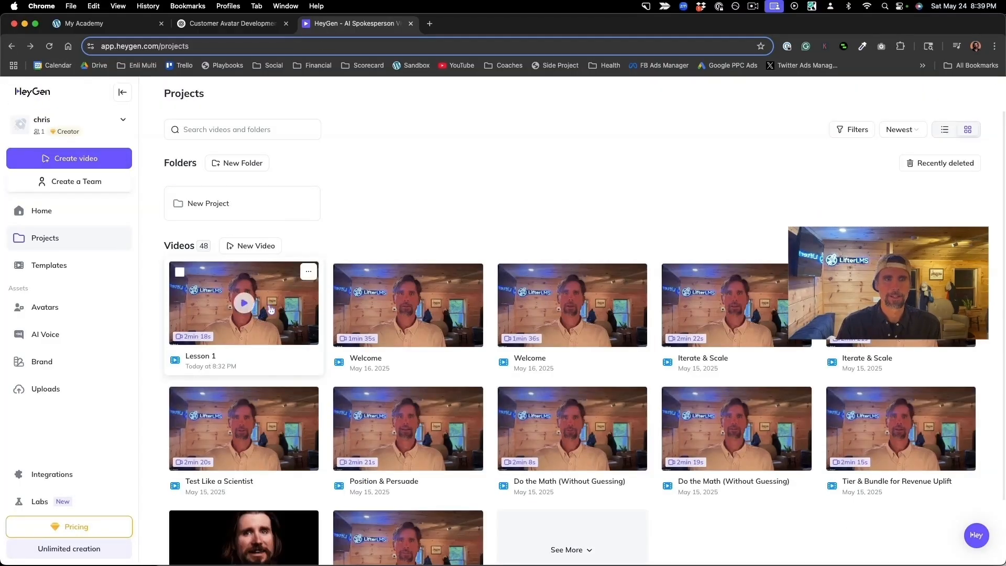
Open the options for the Lesson 1 video in the projects list.
{"action": "left_click", "coordinate": [308, 272]}
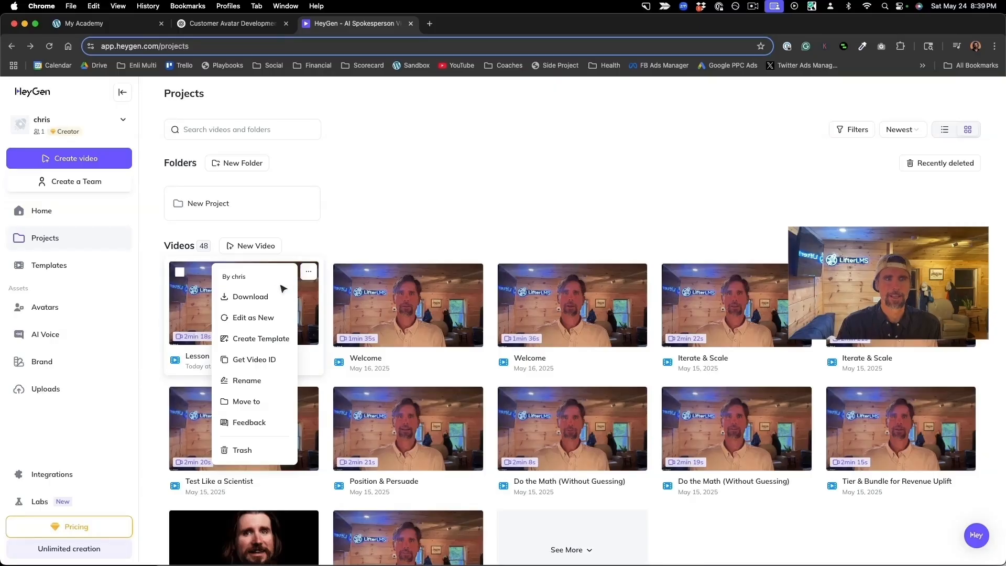